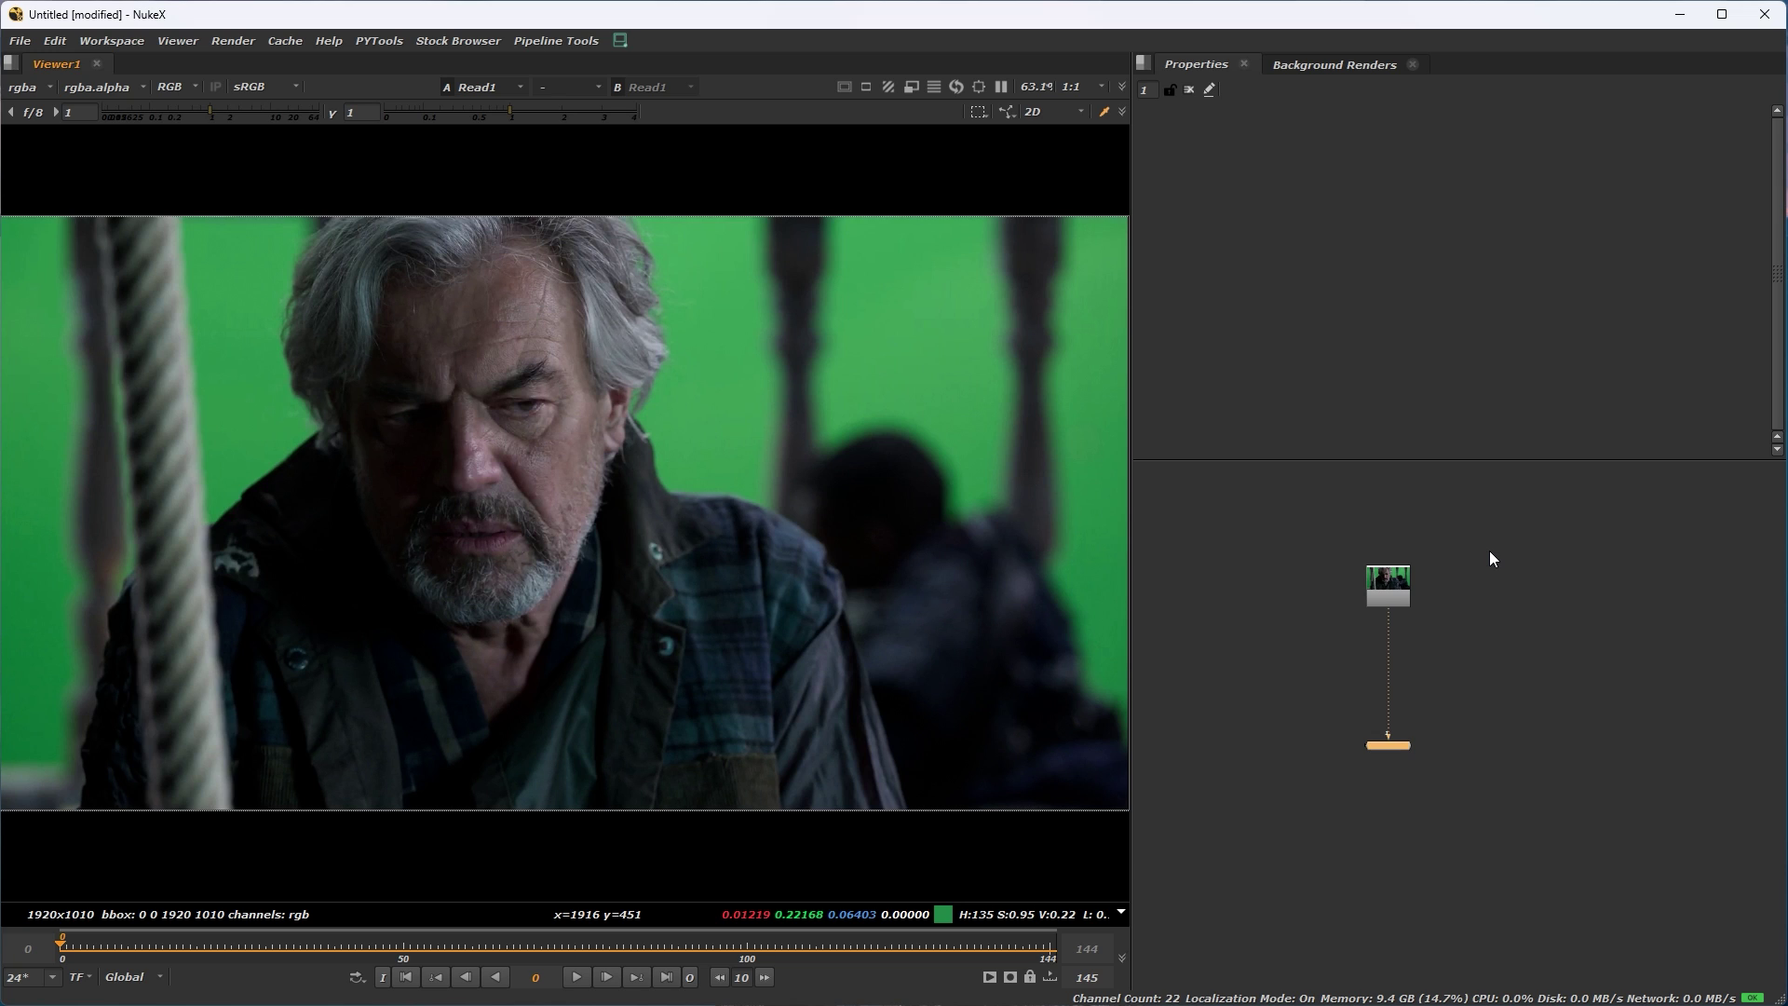
Open the properties of the Read1 footage node in the node graph.
{"action": "scroll", "coordinate": [1415, 587], "scroll_direction": "up", "scroll_amount": 2}
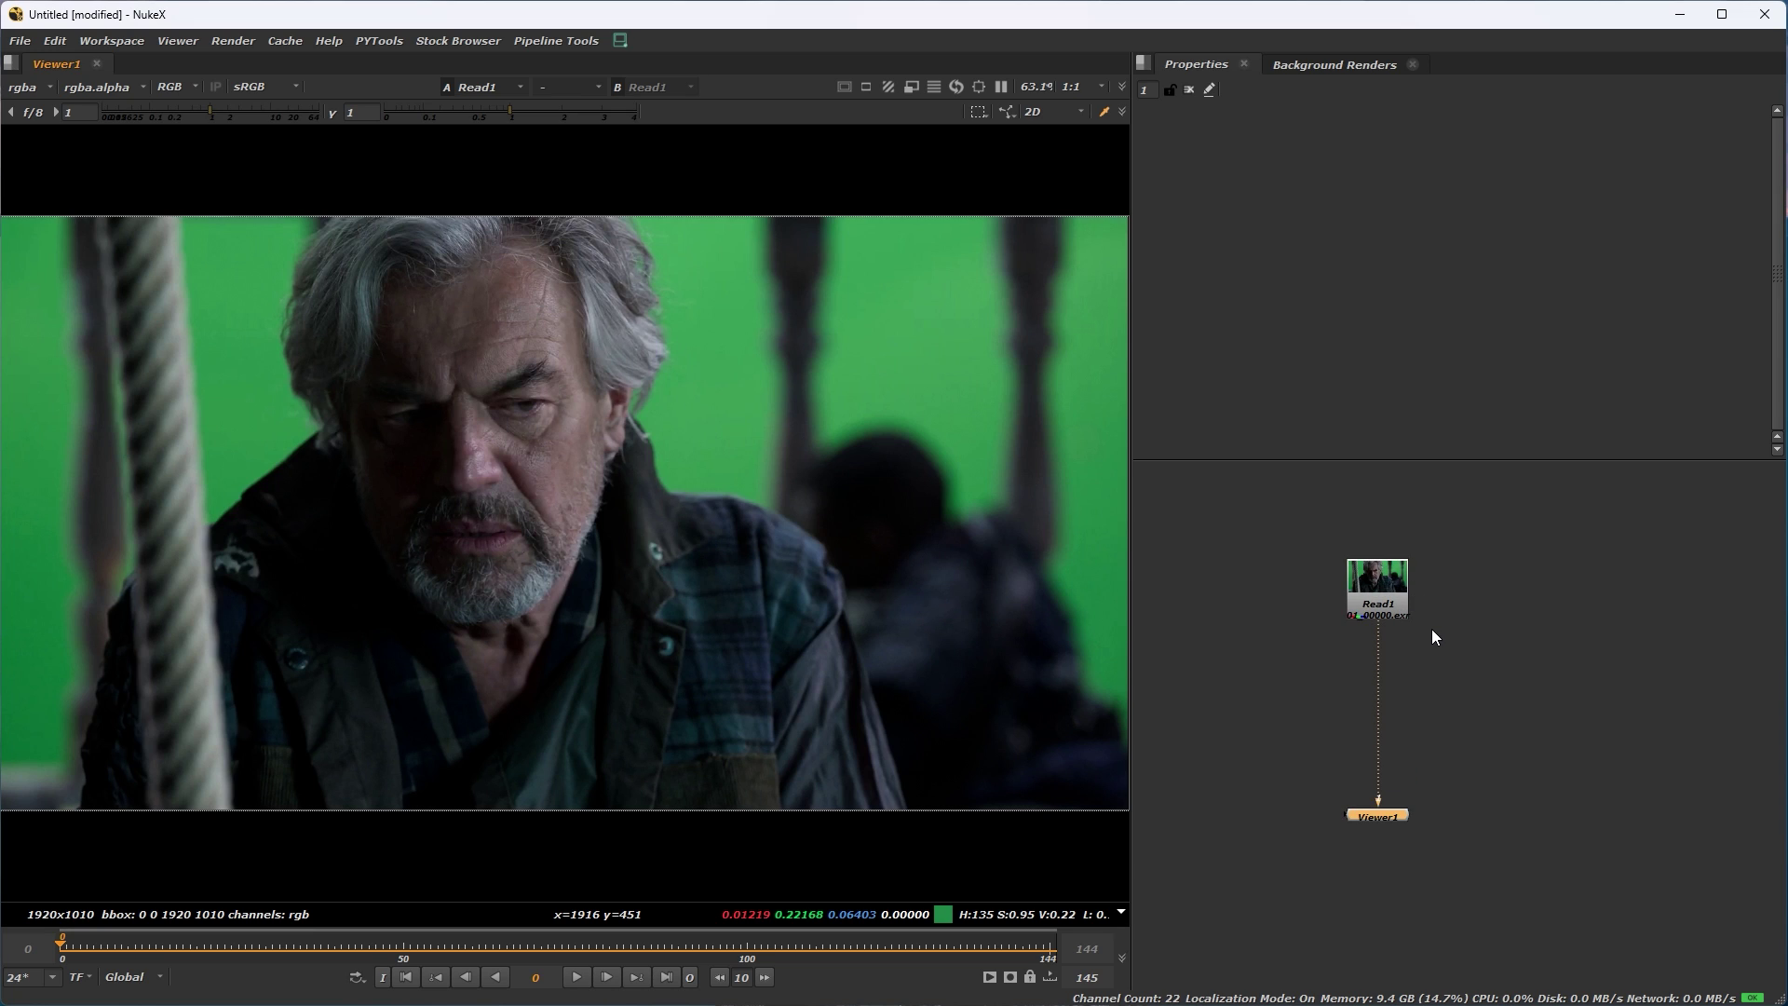
{"action": "left_click_drag", "start_coordinate": [1380, 604], "coordinate": [1380, 619]}
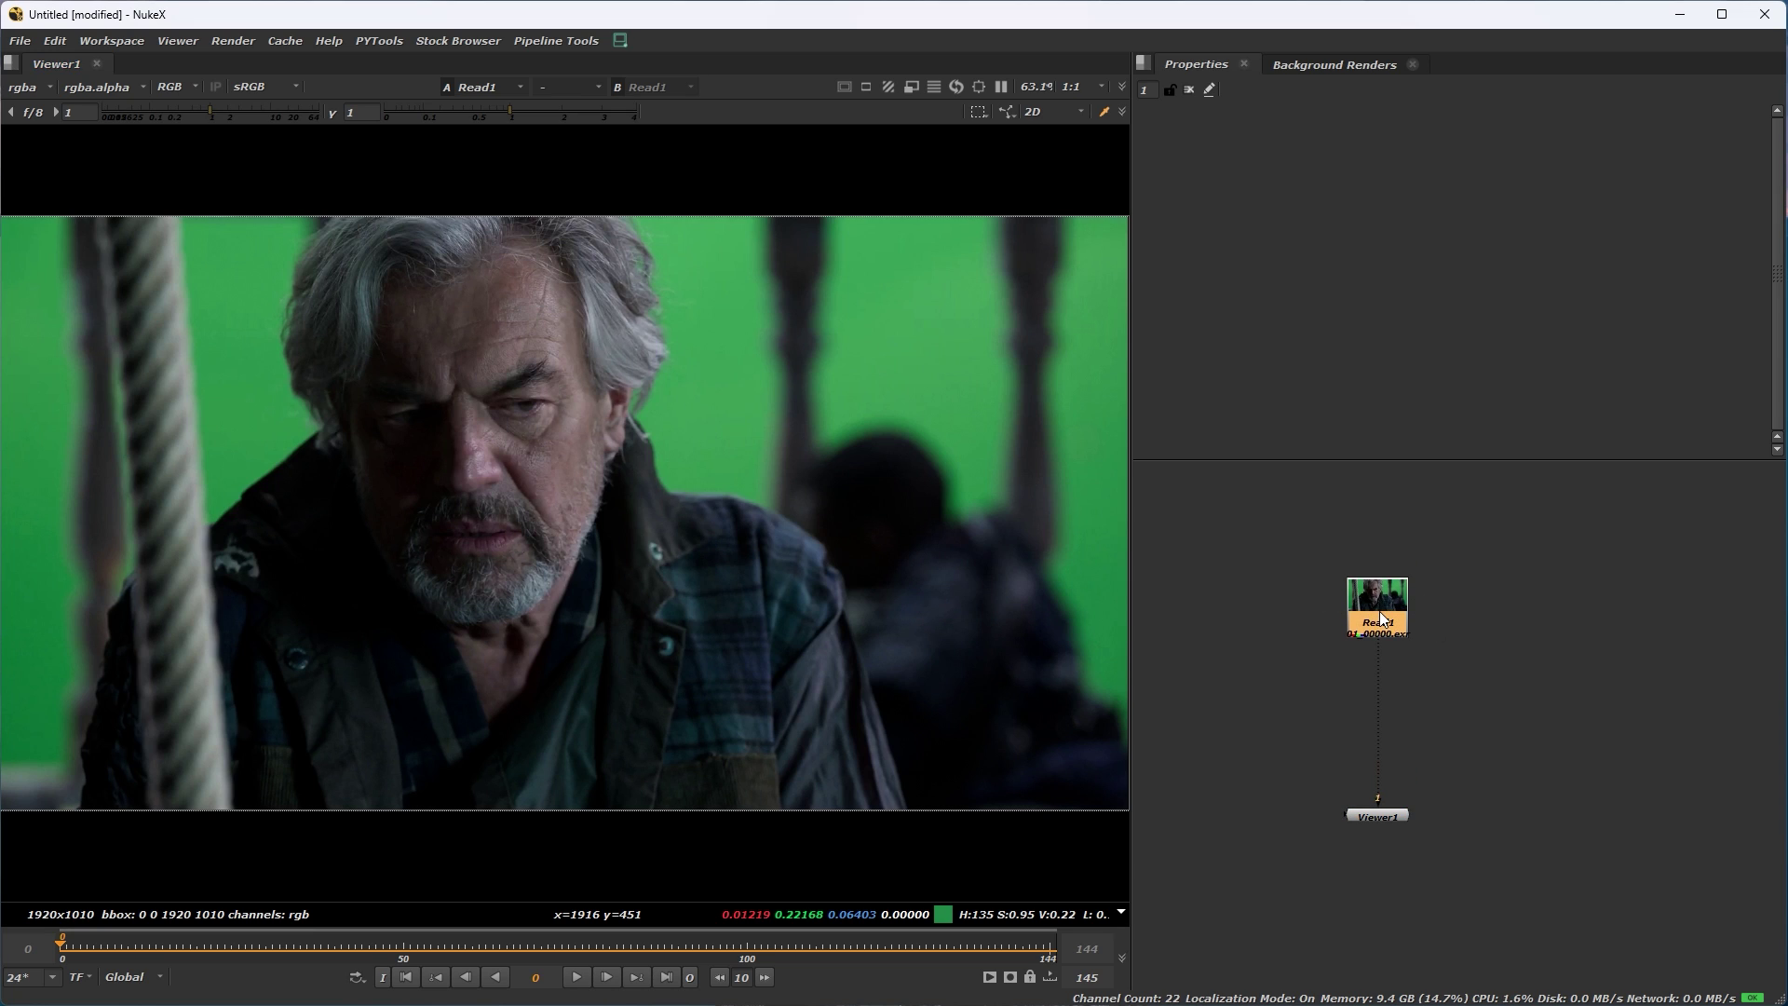
{"action": "scroll", "coordinate": [1346, 592], "scroll_direction": "down", "scroll_amount": 1}
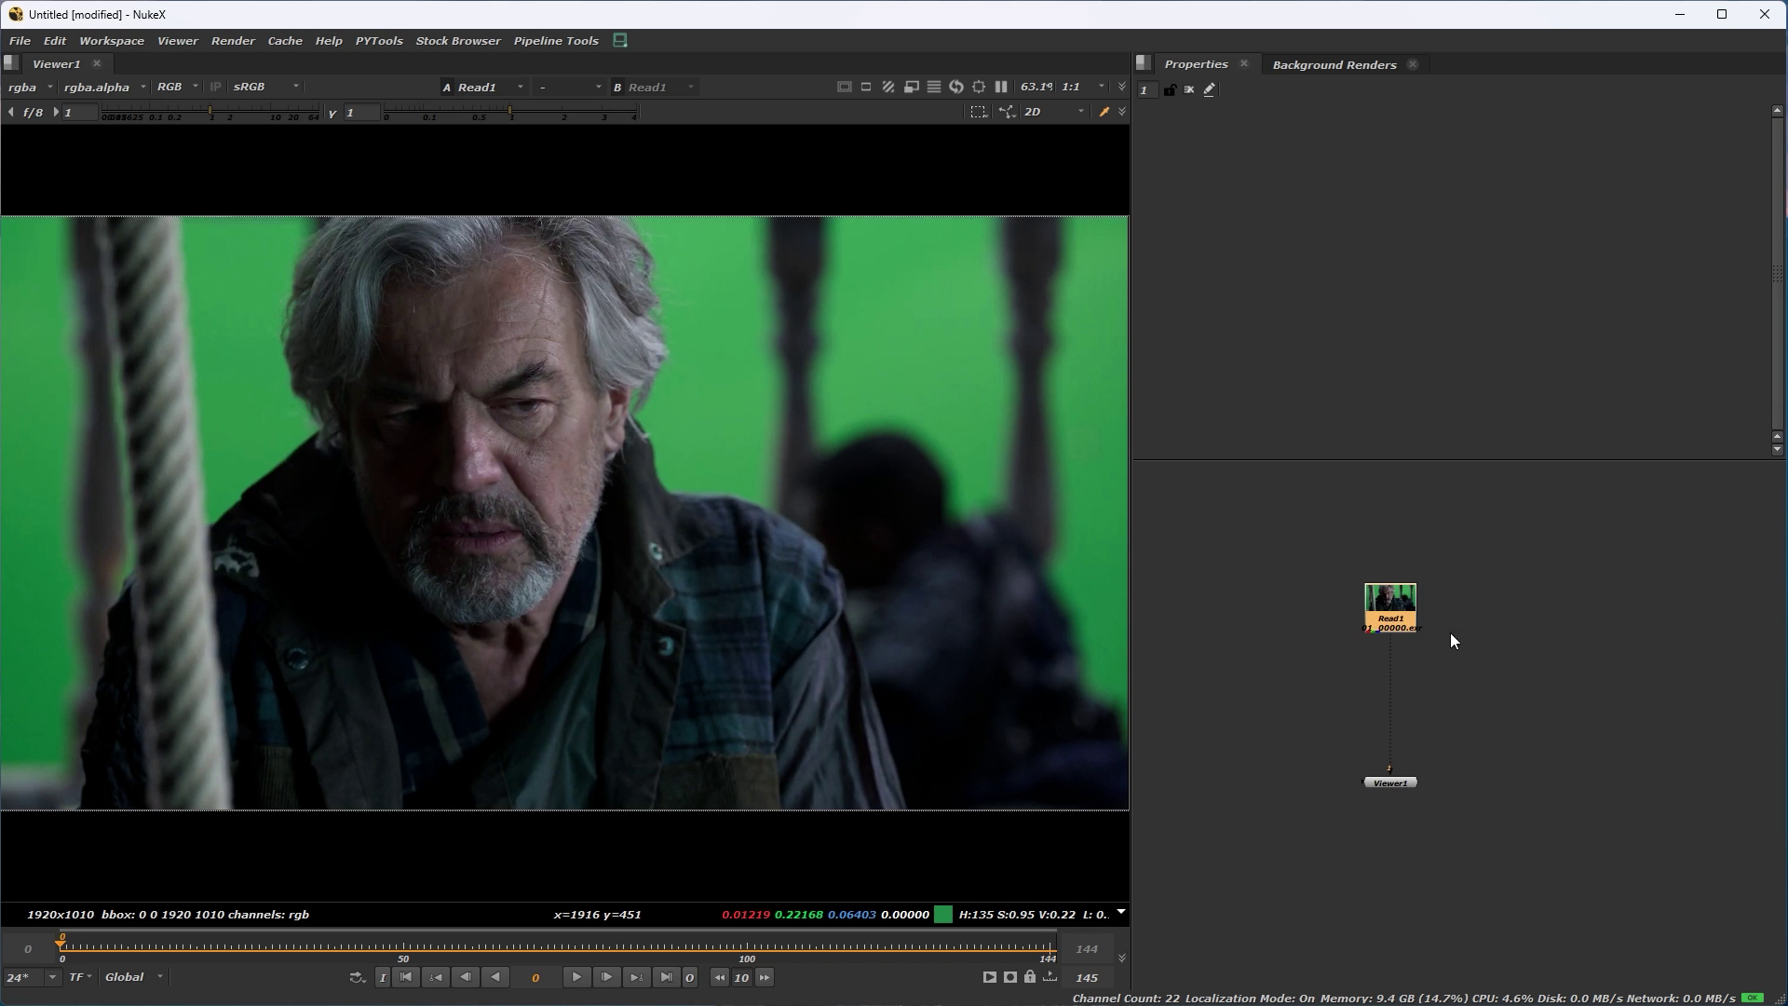
{"action": "double_click", "coordinate": [1389, 605]}
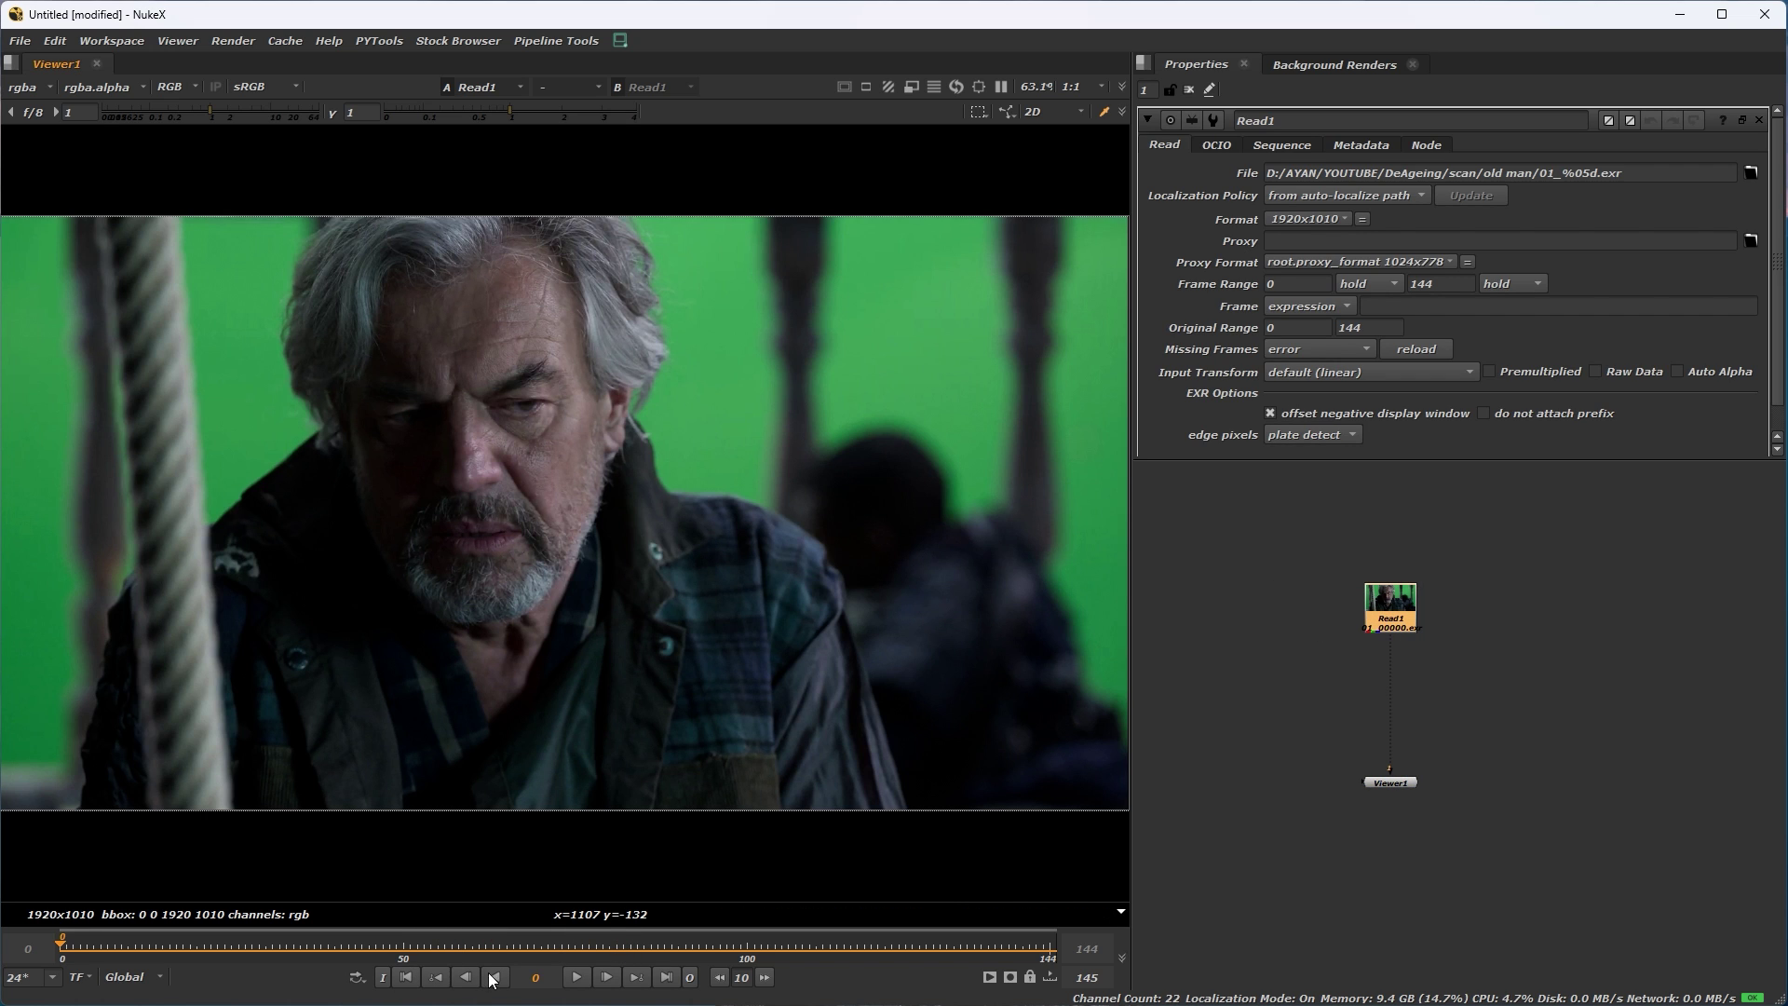
Play the green-screen footage in the viewer and return to the first frame.
{"action": "left_click", "coordinate": [577, 977]}
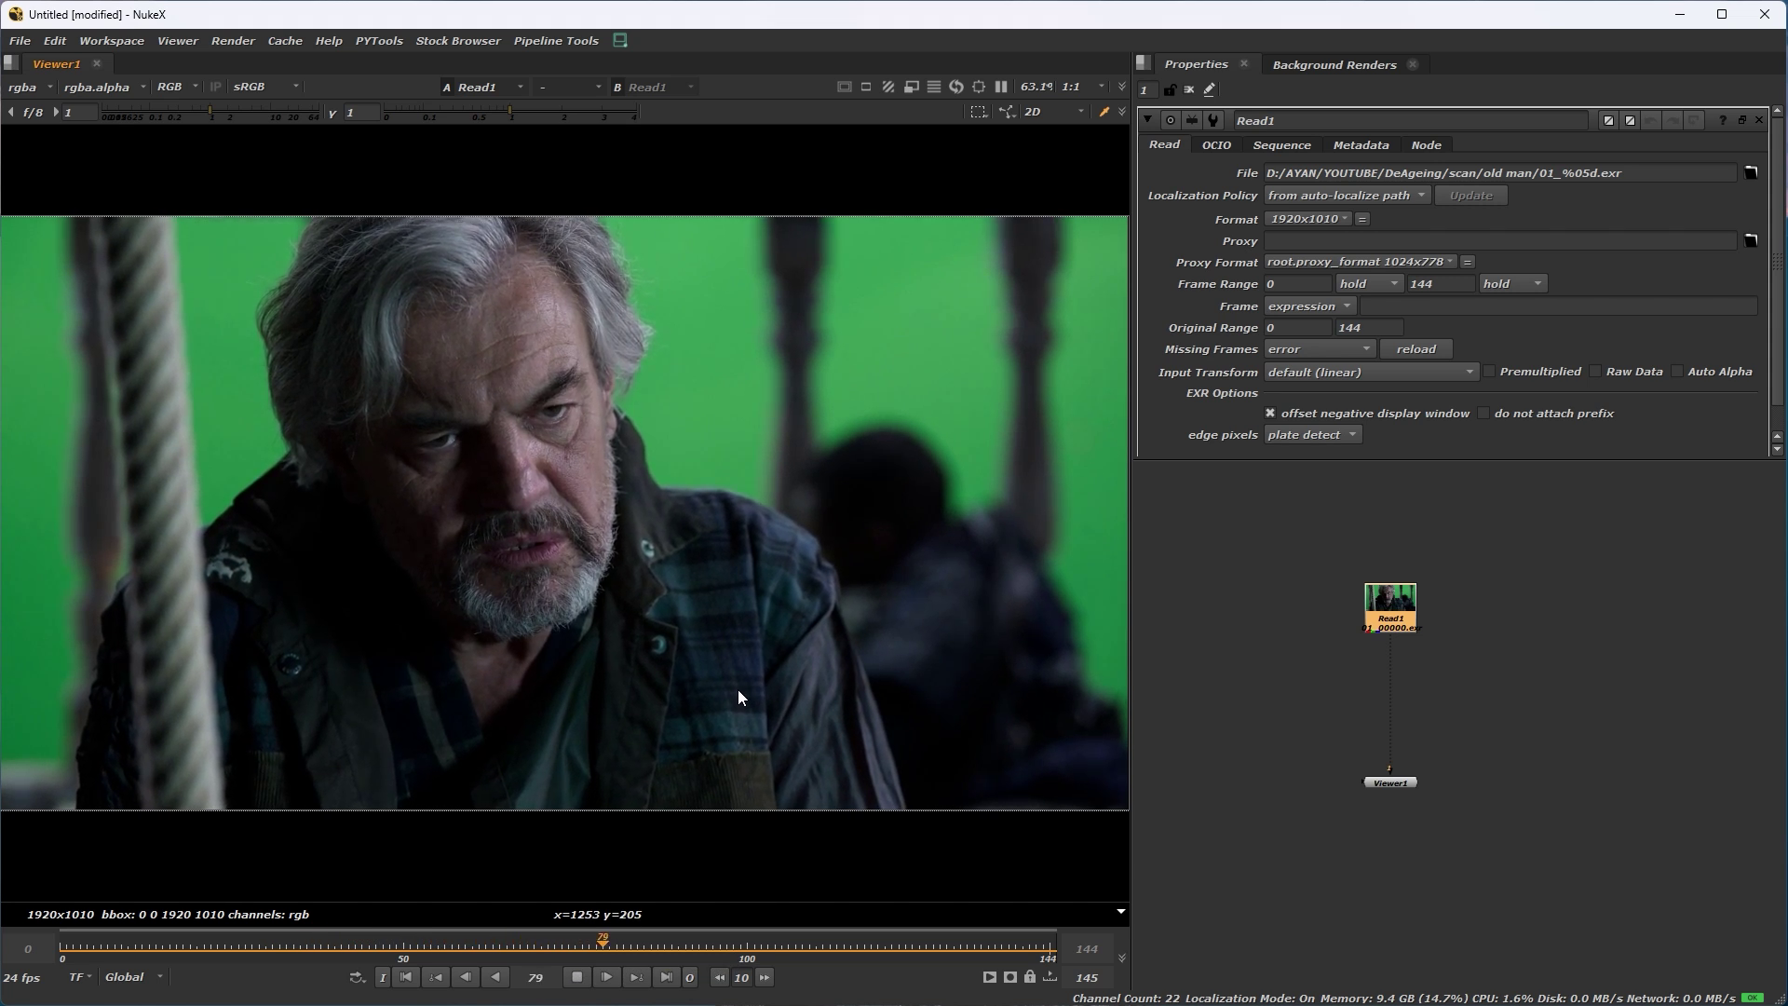
{"action": "left_click", "coordinate": [576, 977]}
{"action": "left_click", "coordinate": [406, 977]}
Examine the man's face, beard and skin detail up close on the first frame.
{"action": "scroll", "coordinate": [539, 584], "scroll_direction": "up", "scroll_amount": 3}
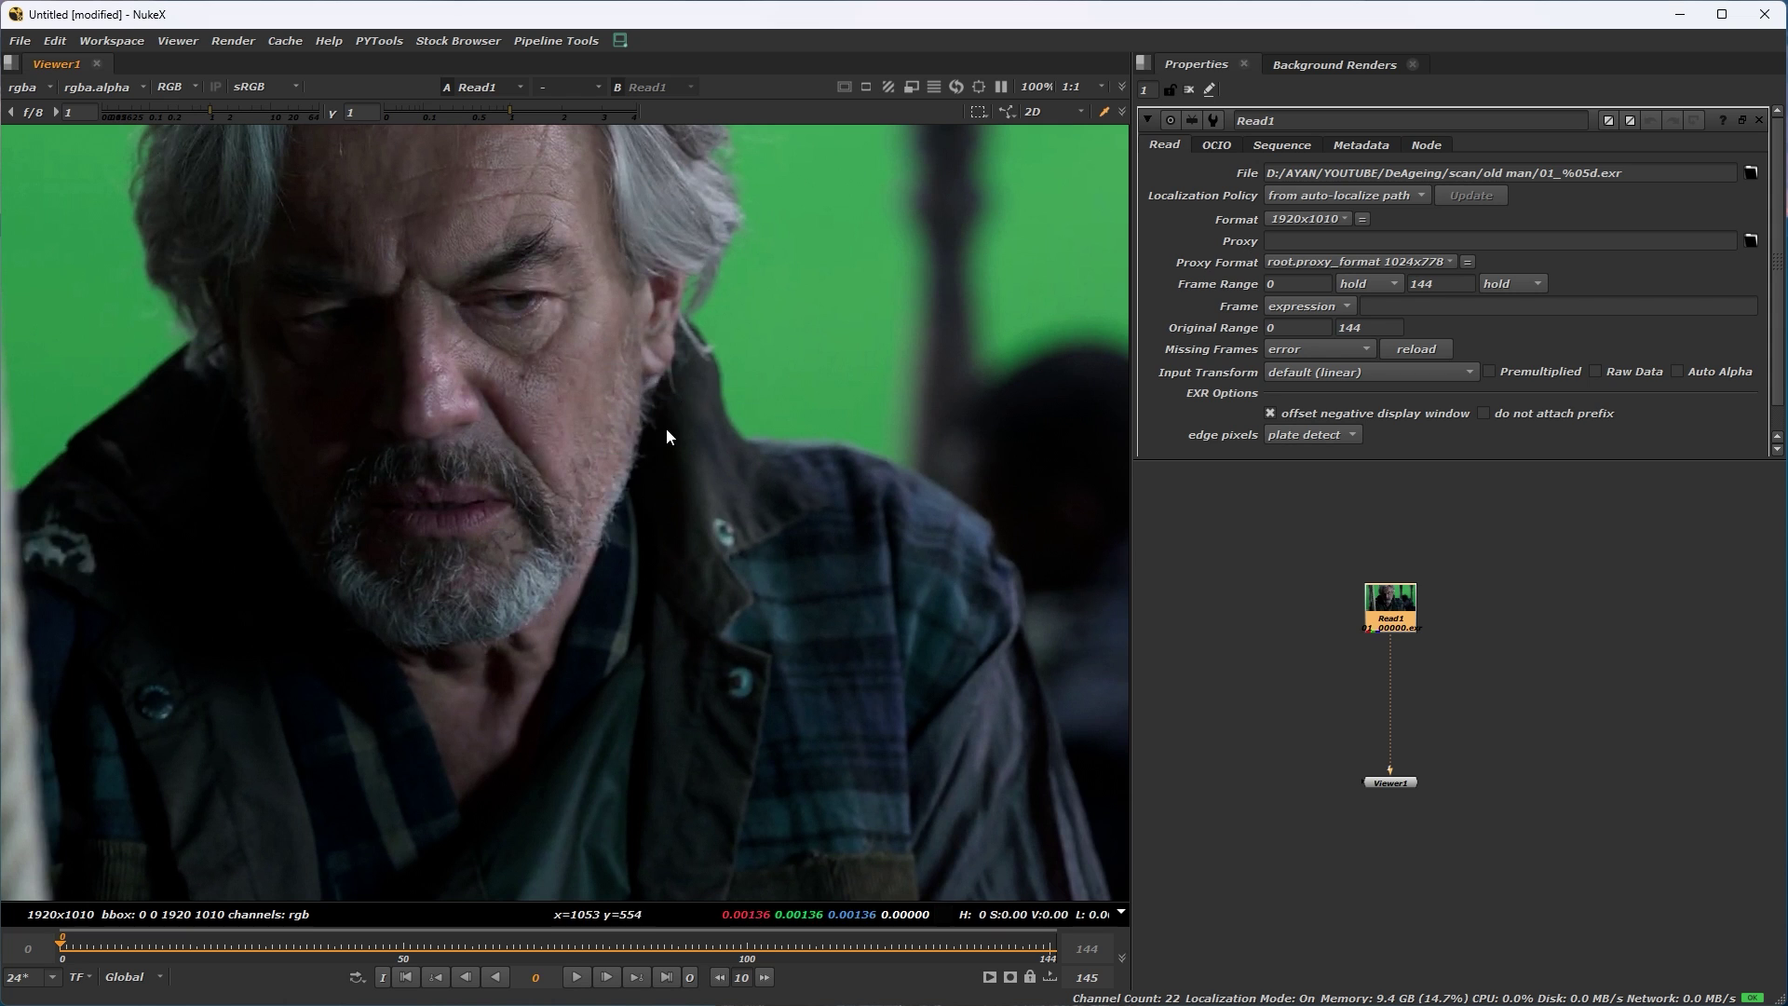
{"action": "scroll", "coordinate": [665, 432], "scroll_direction": "down", "scroll_amount": 2}
{"action": "scroll", "coordinate": [658, 438], "scroll_direction": "up", "scroll_amount": 3}
{"action": "scroll", "coordinate": [690, 503], "scroll_direction": "down", "scroll_amount": 1}
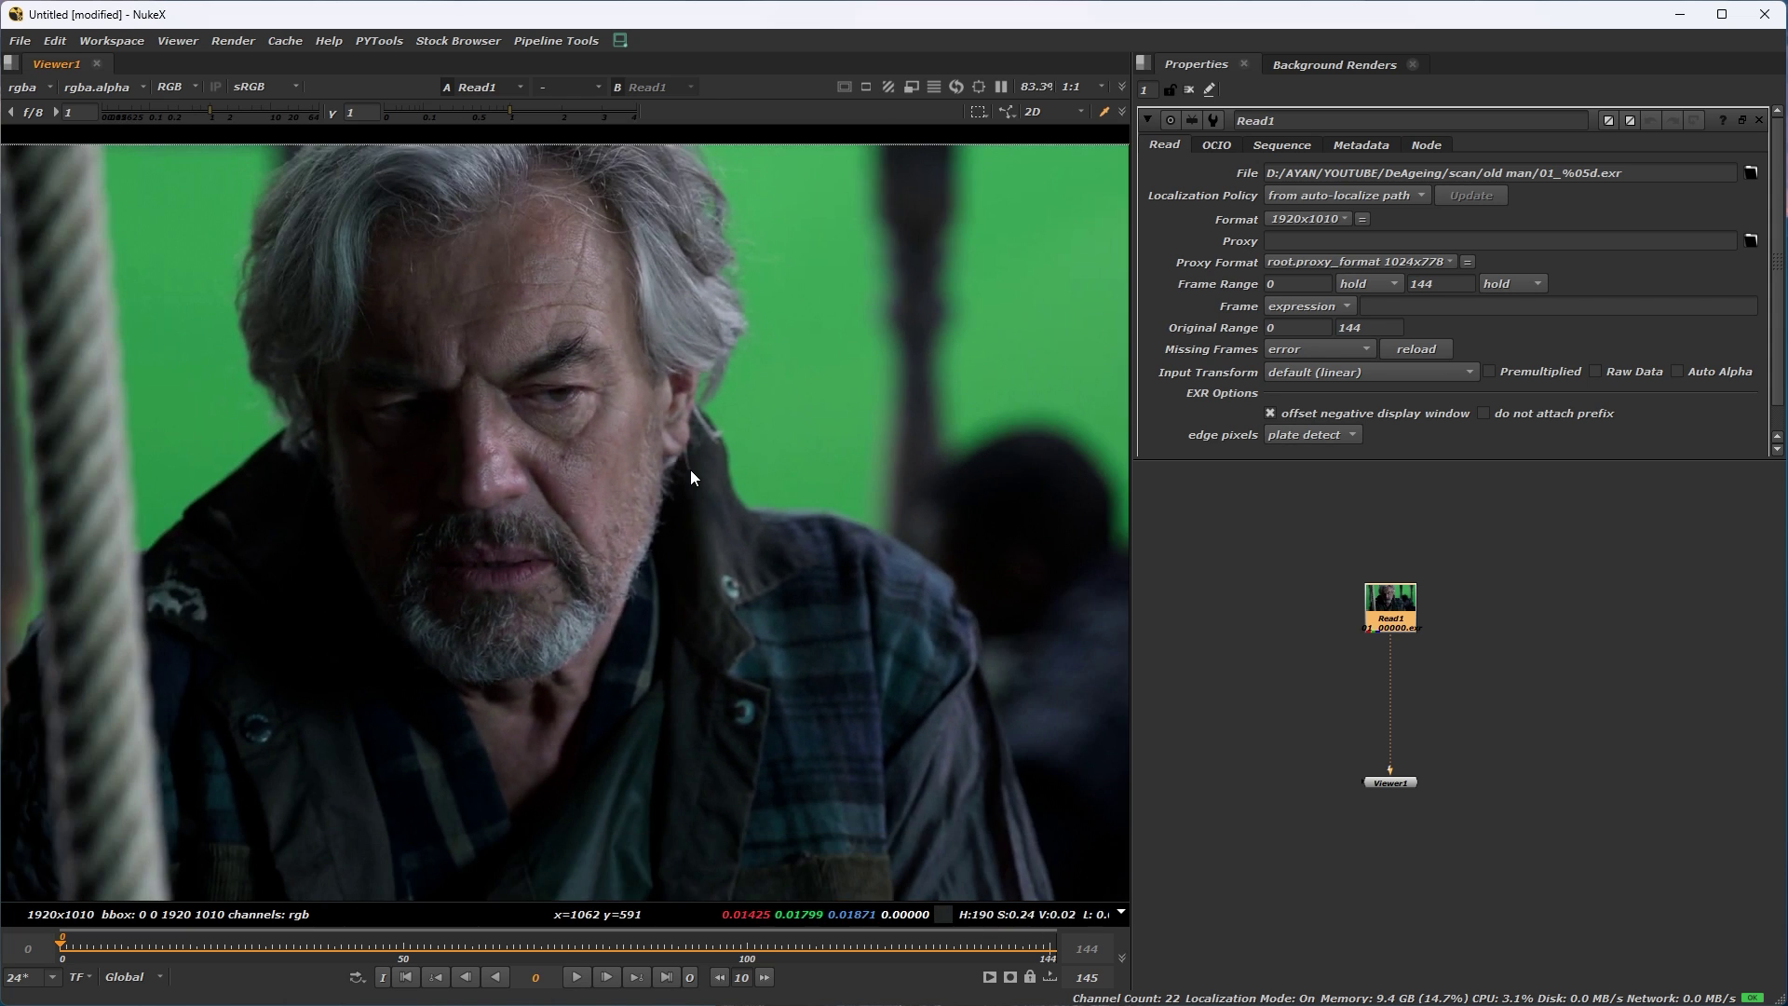
{"action": "scroll", "coordinate": [690, 471], "scroll_direction": "up", "scroll_amount": 3}
{"action": "scroll", "coordinate": [649, 493], "scroll_direction": "up", "scroll_amount": 3}
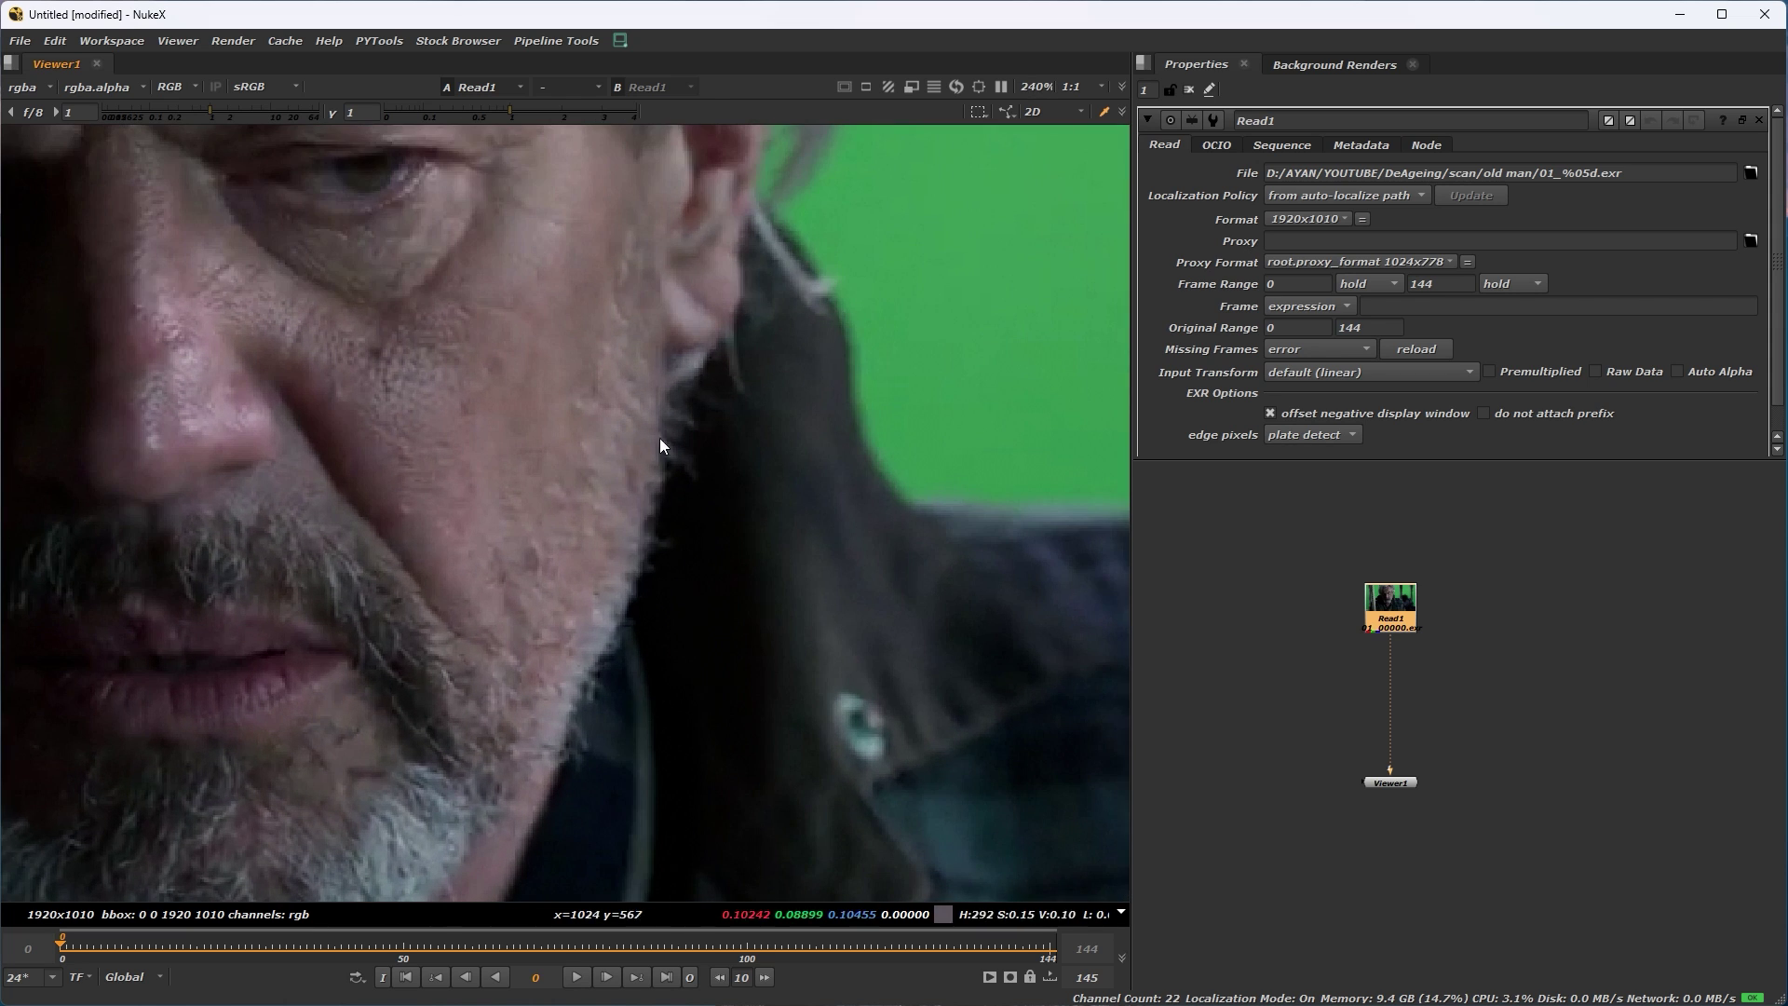
{"action": "scroll", "coordinate": [652, 517], "scroll_direction": "down", "scroll_amount": 7}
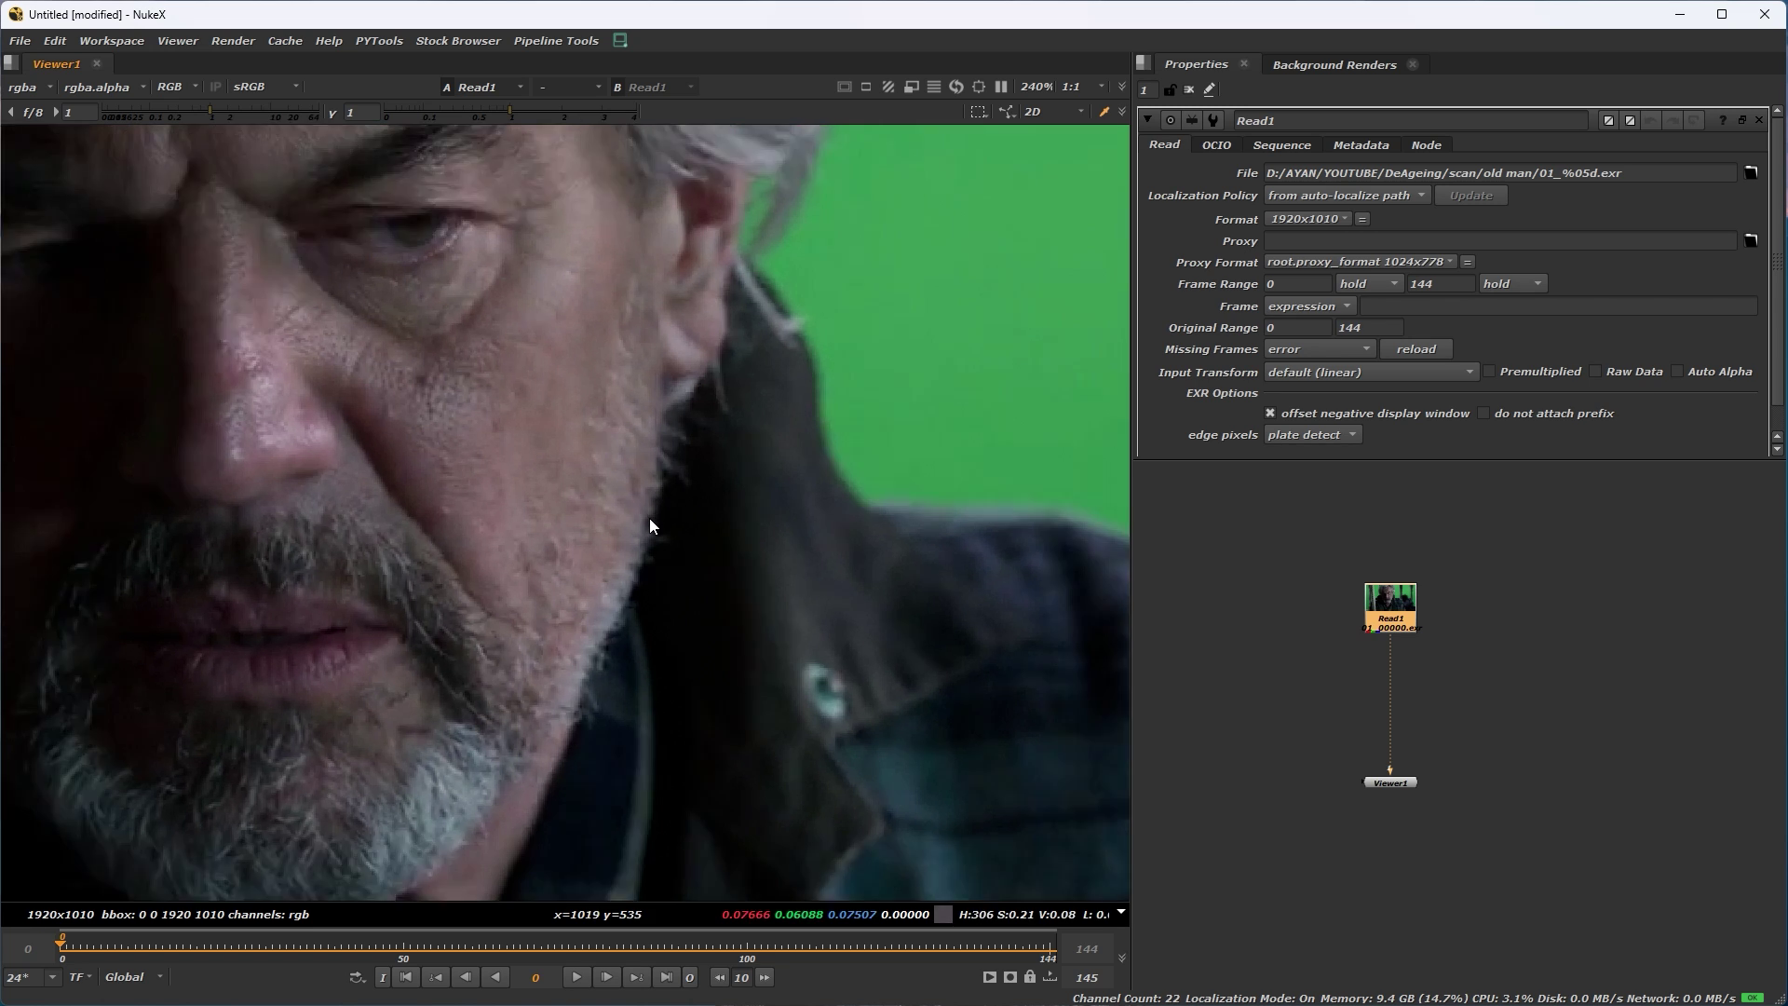
{"action": "scroll", "coordinate": [658, 529], "scroll_direction": "up", "scroll_amount": 1}
{"action": "scroll", "coordinate": [652, 531], "scroll_direction": "up", "scroll_amount": 1}
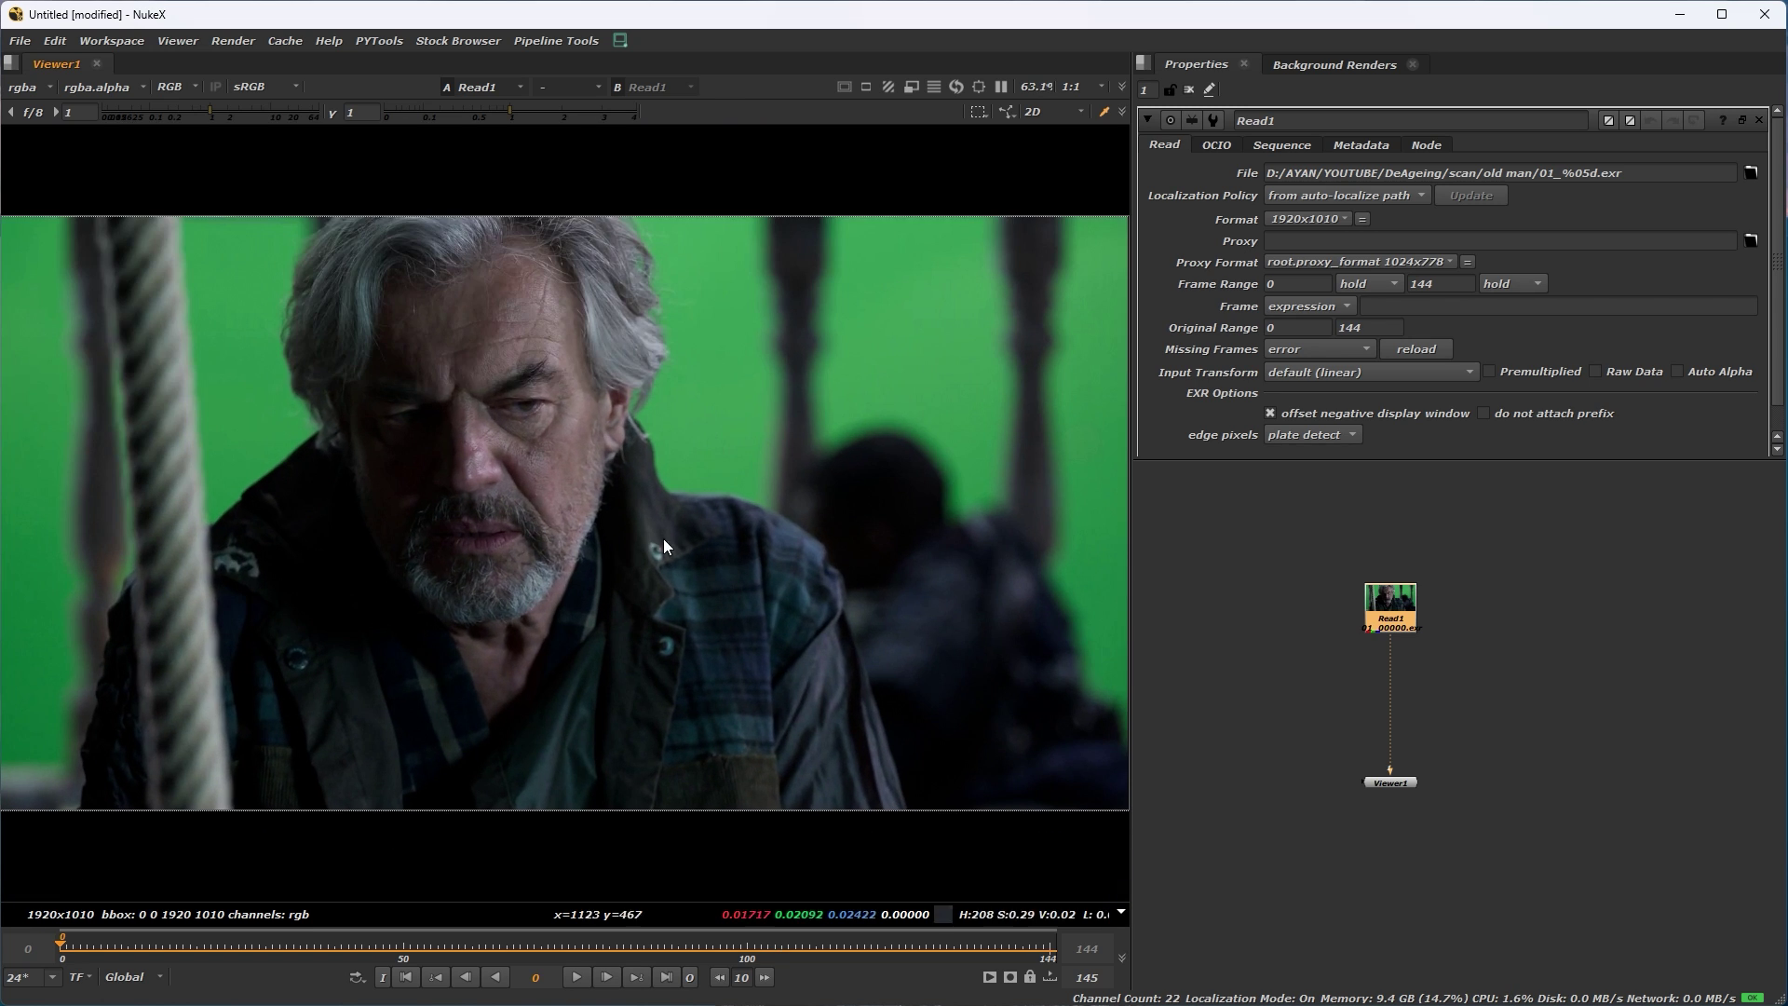
Set the project's full size format to 1920x1010 and close all open property panels.
{"action": "left_click", "coordinate": [1339, 630]}
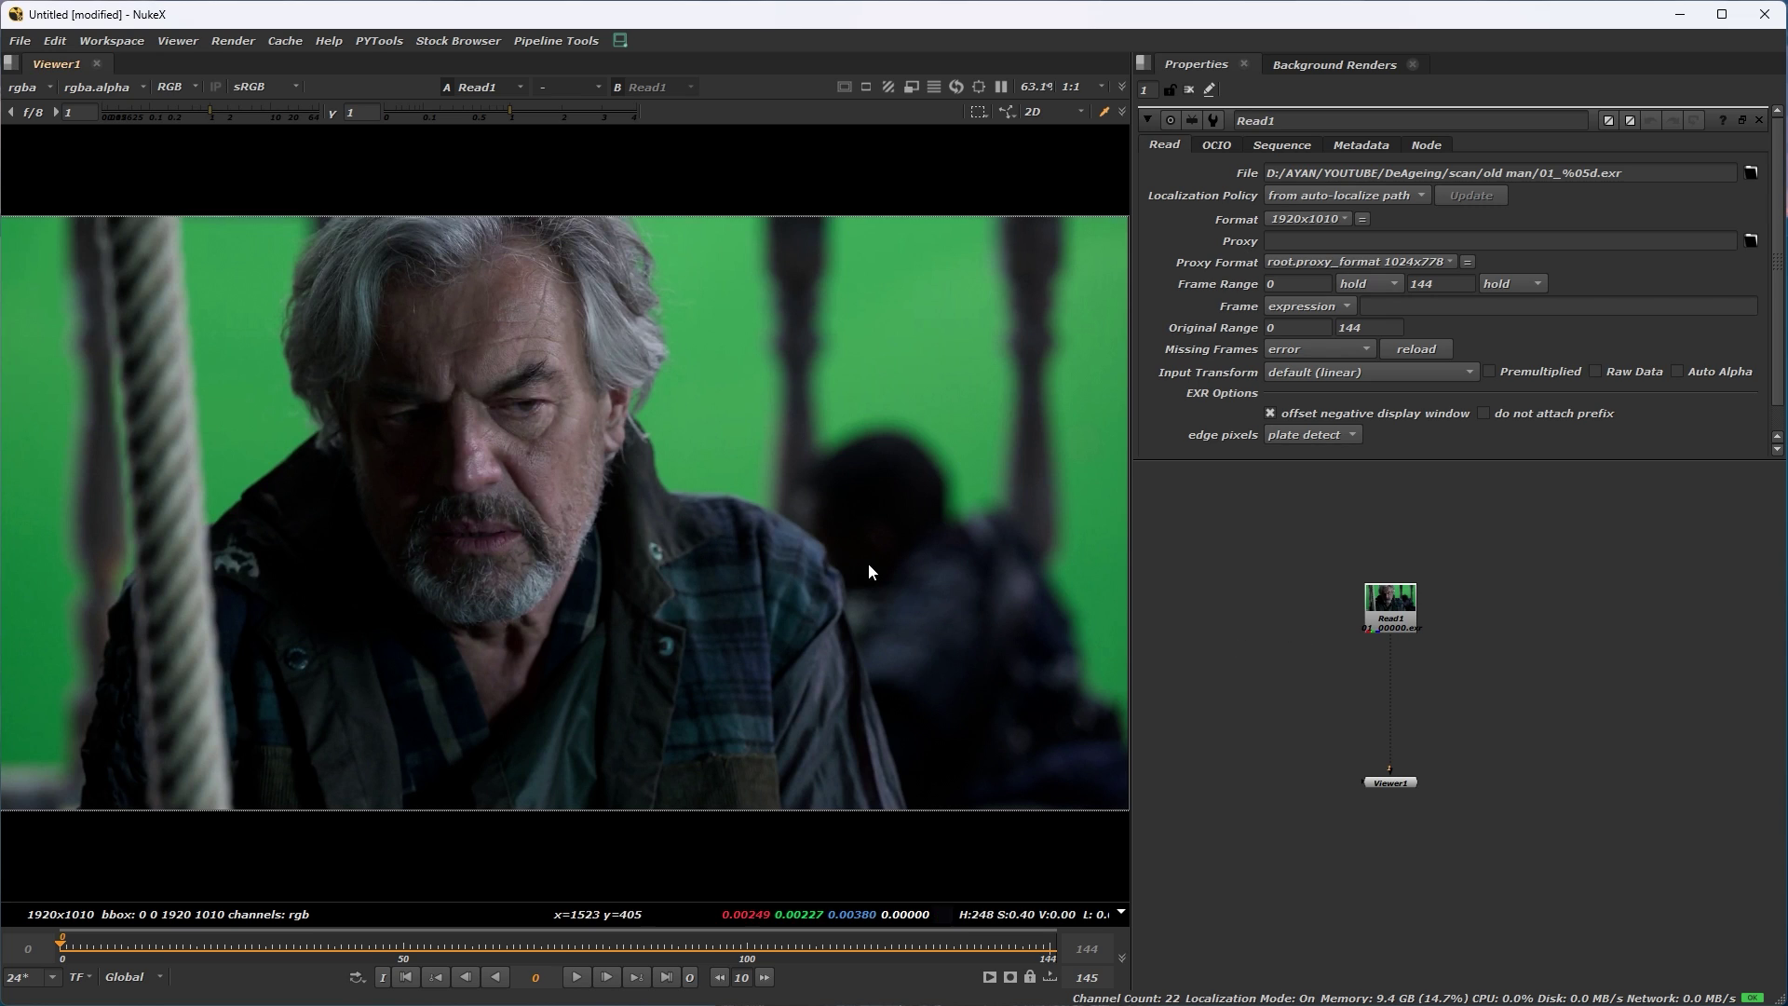
{"action": "key", "text": "s"}
{"action": "scroll", "coordinate": [1339, 283], "scroll_direction": "down", "scroll_amount": 4}
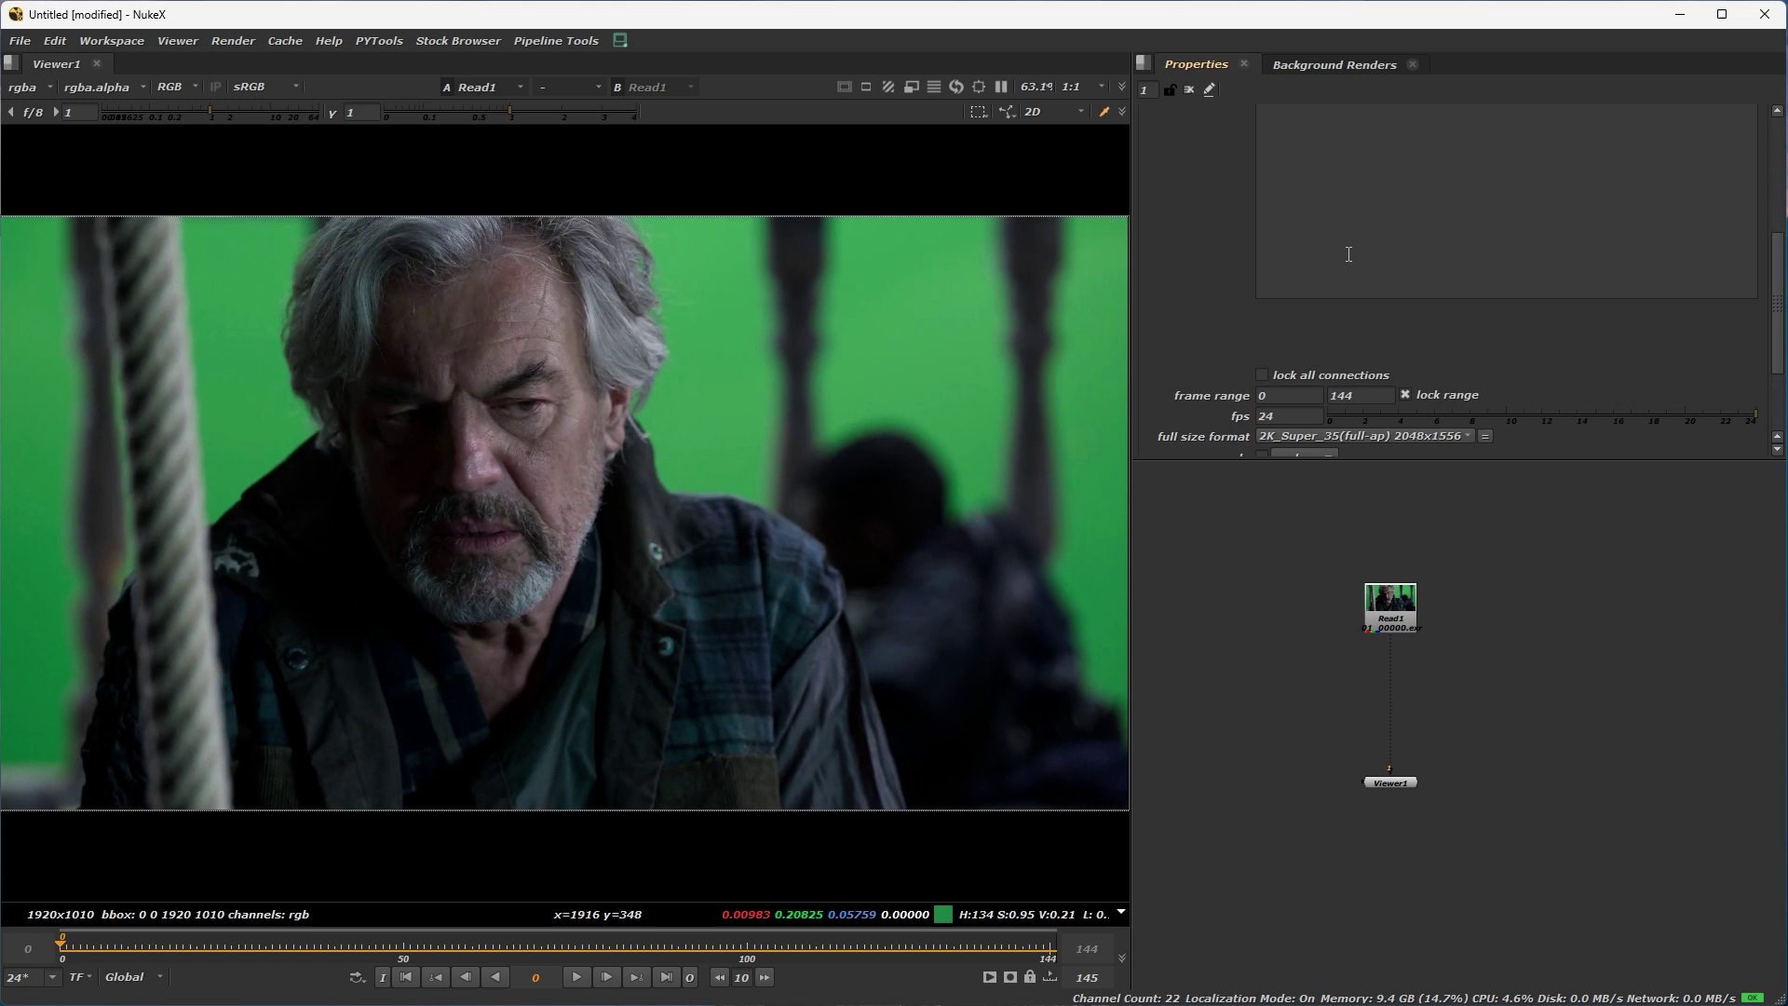
{"action": "scroll", "coordinate": [880, 484], "scroll_direction": "down", "scroll_amount": 3}
{"action": "middle_click_drag", "start_coordinate": [908, 478], "coordinate": [787, 437]}
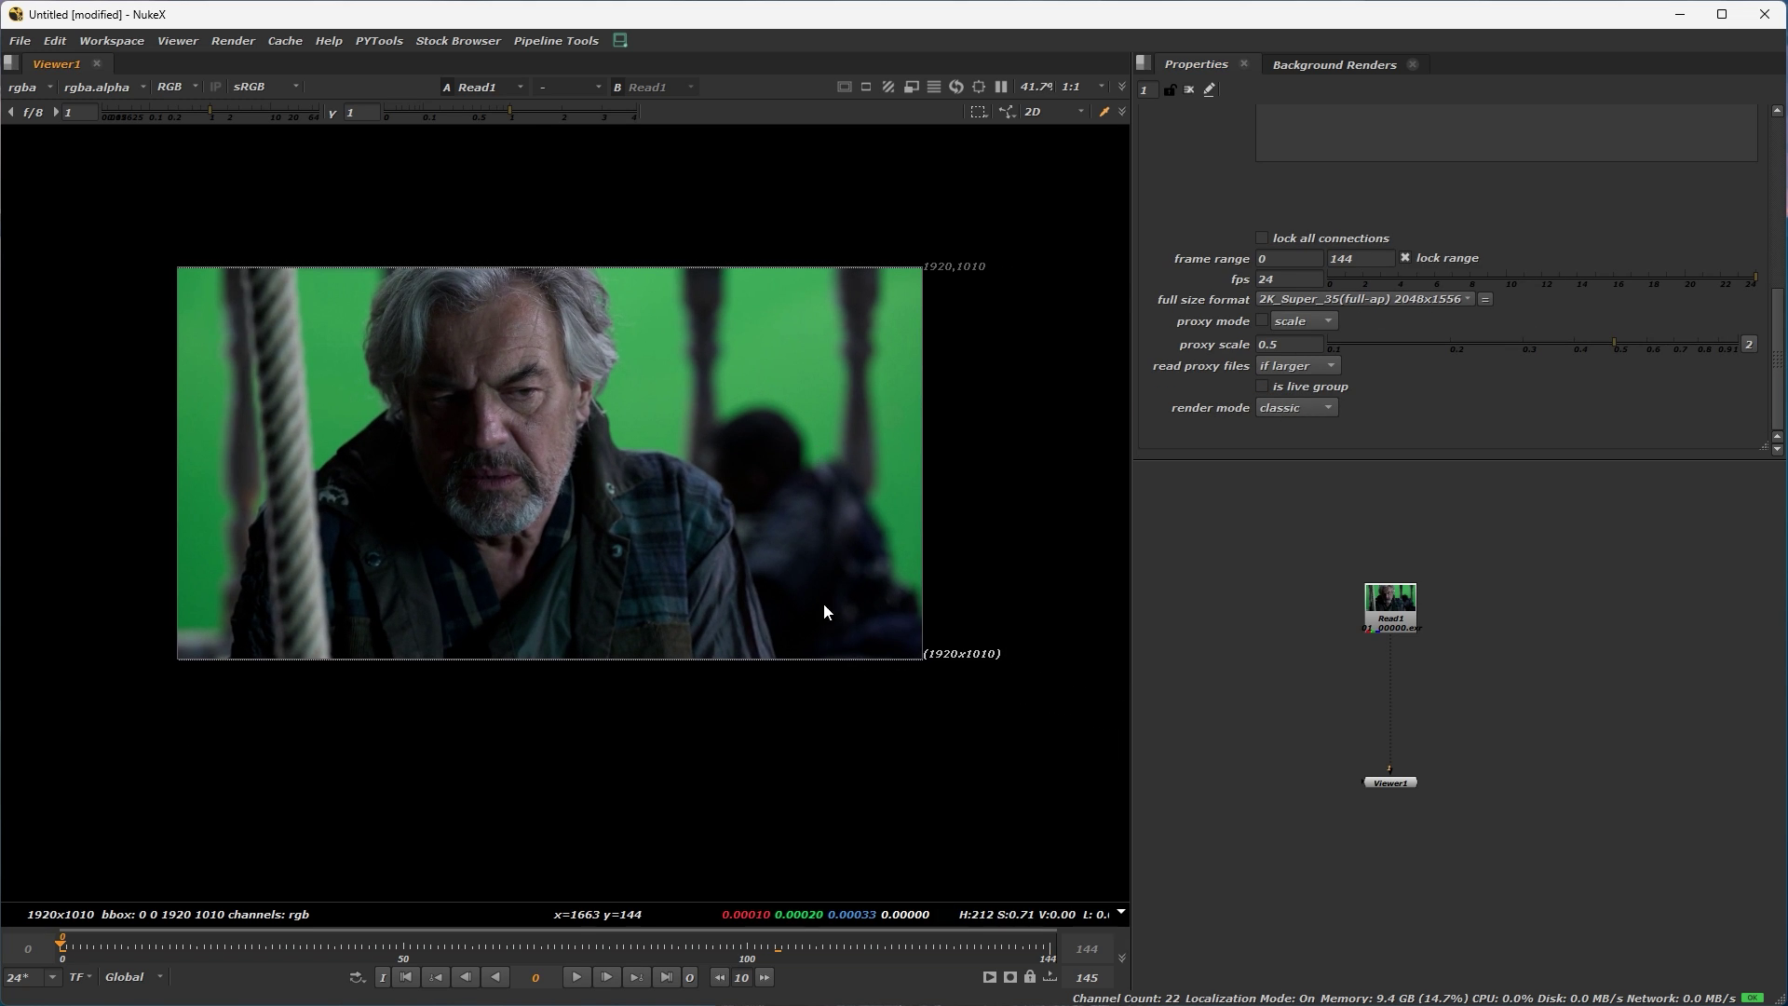
{"action": "left_click_drag", "start_coordinate": [823, 602], "coordinate": [1125, 748]}
{"action": "scroll", "coordinate": [974, 684], "scroll_direction": "up", "scroll_amount": 4}
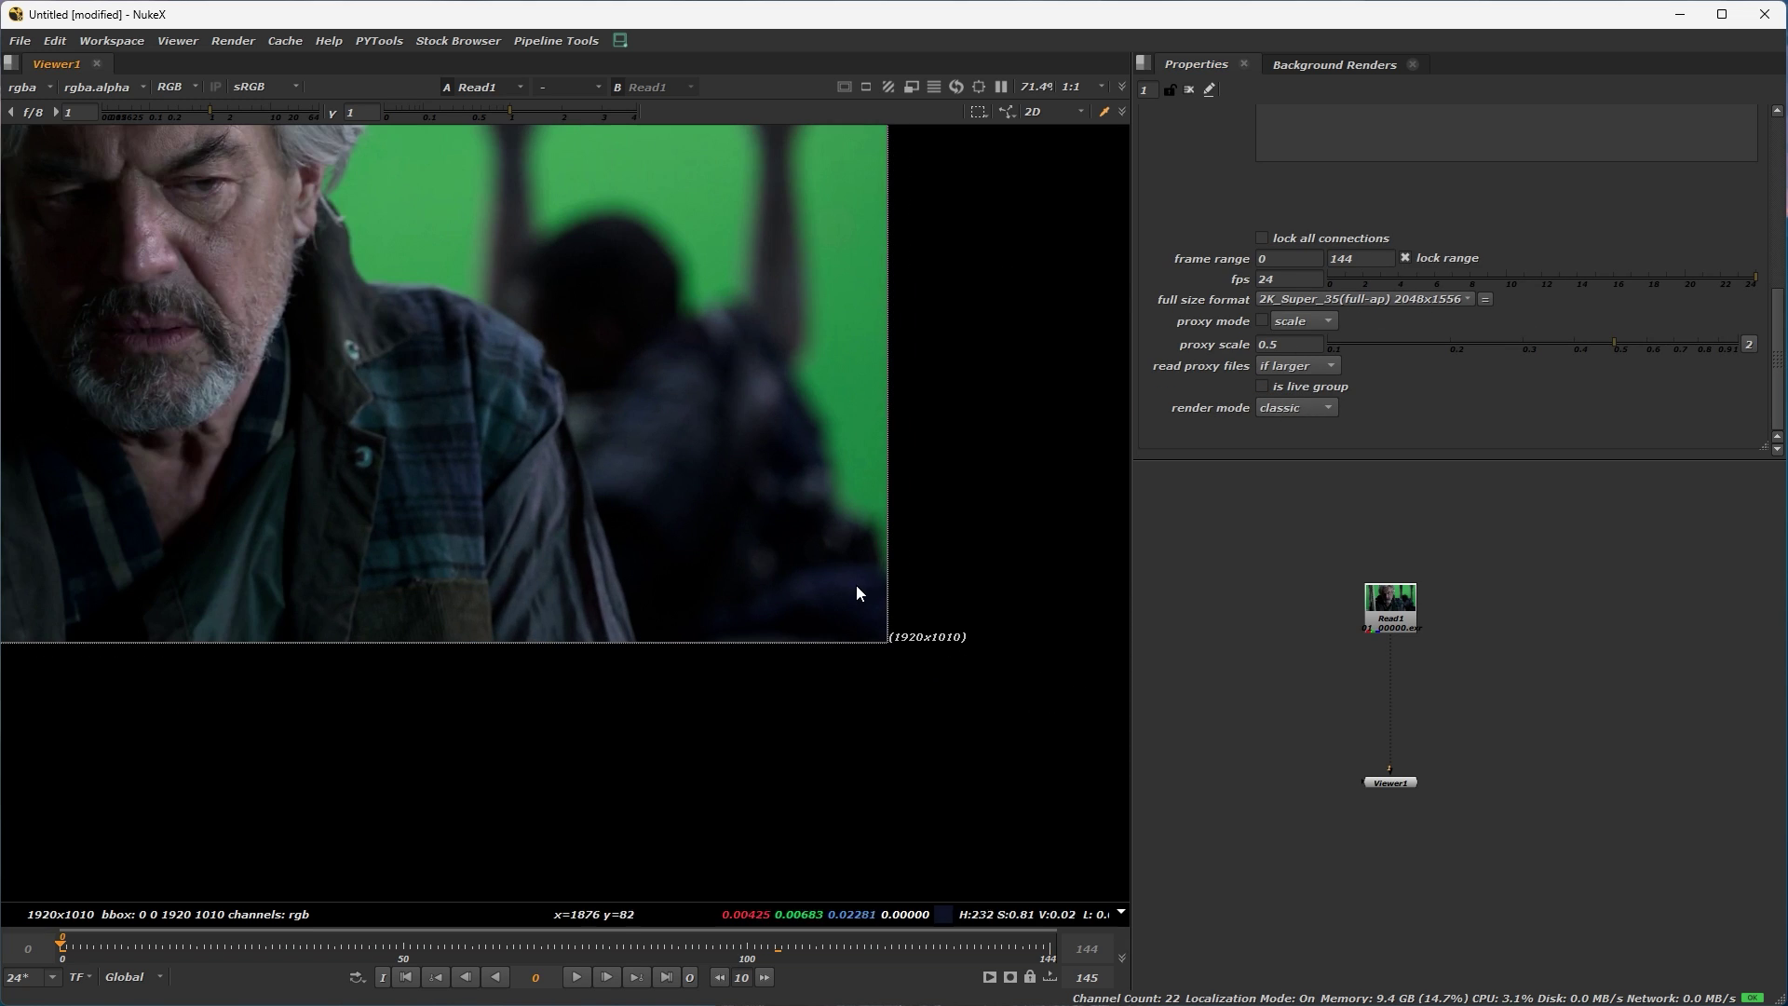
{"action": "left_click", "coordinate": [1337, 302]}
{"action": "left_click", "coordinate": [1483, 884]}
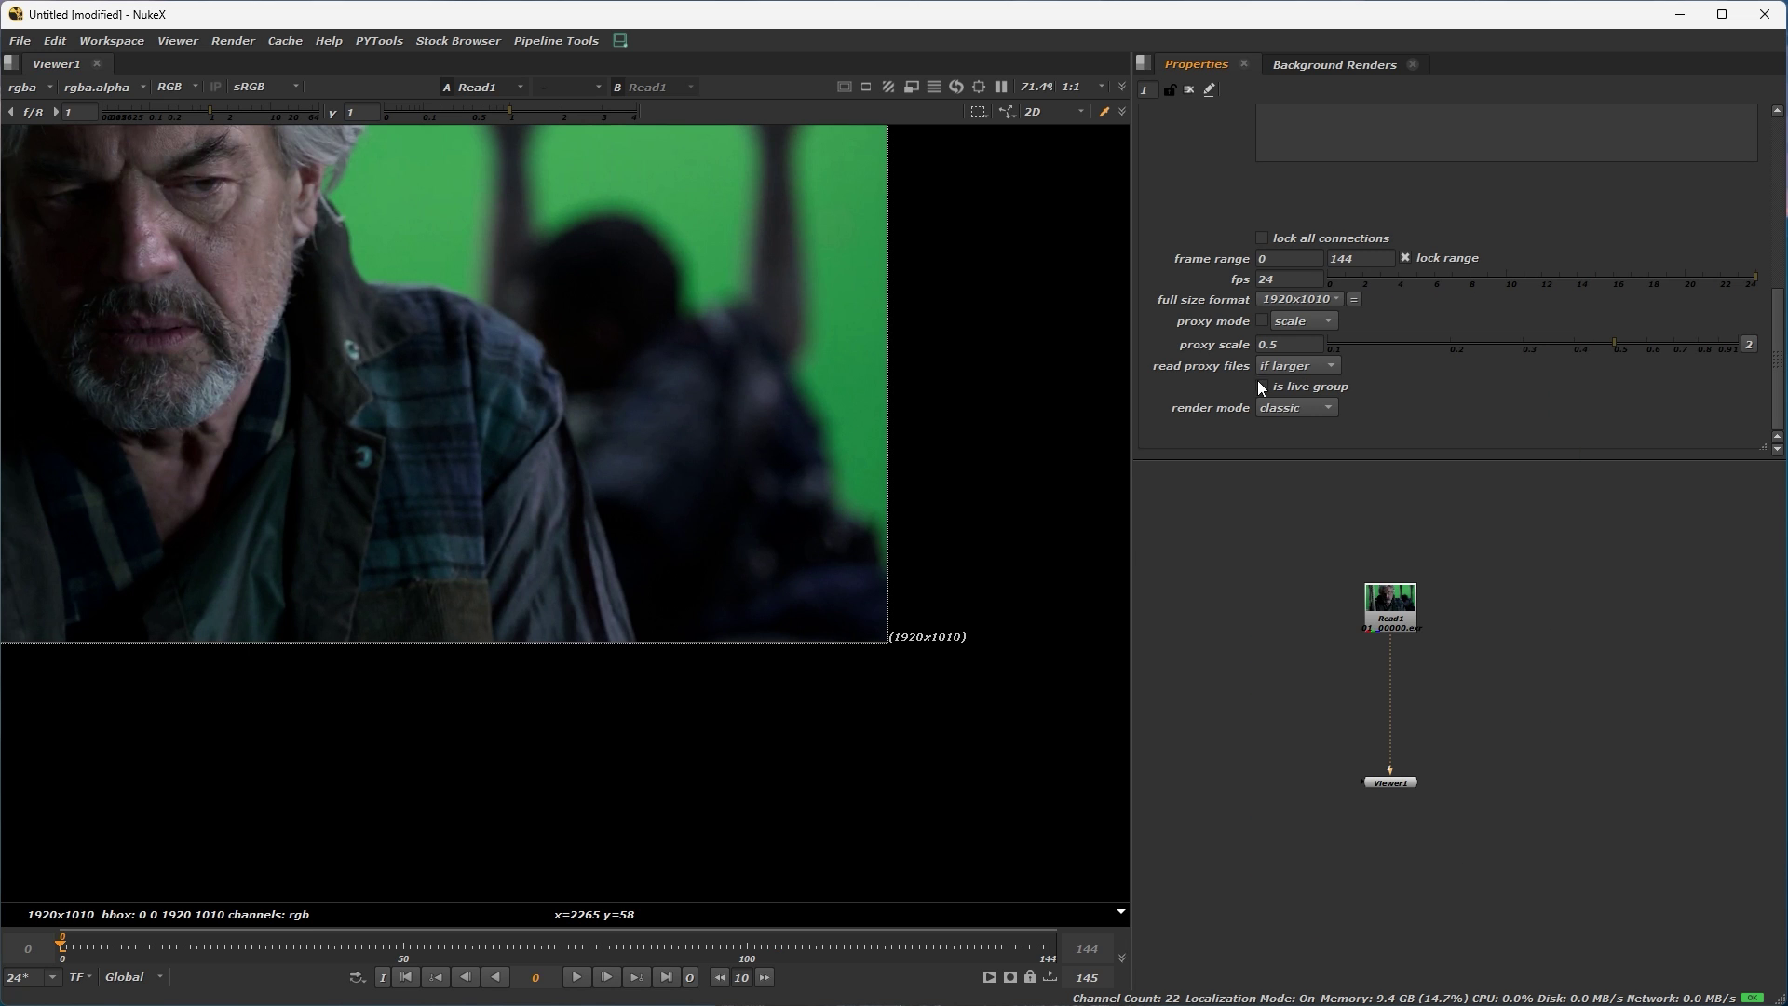
{"action": "scroll", "coordinate": [899, 535], "scroll_direction": "down", "scroll_amount": 3}
{"action": "scroll", "coordinate": [1062, 434], "scroll_direction": "up", "scroll_amount": 2}
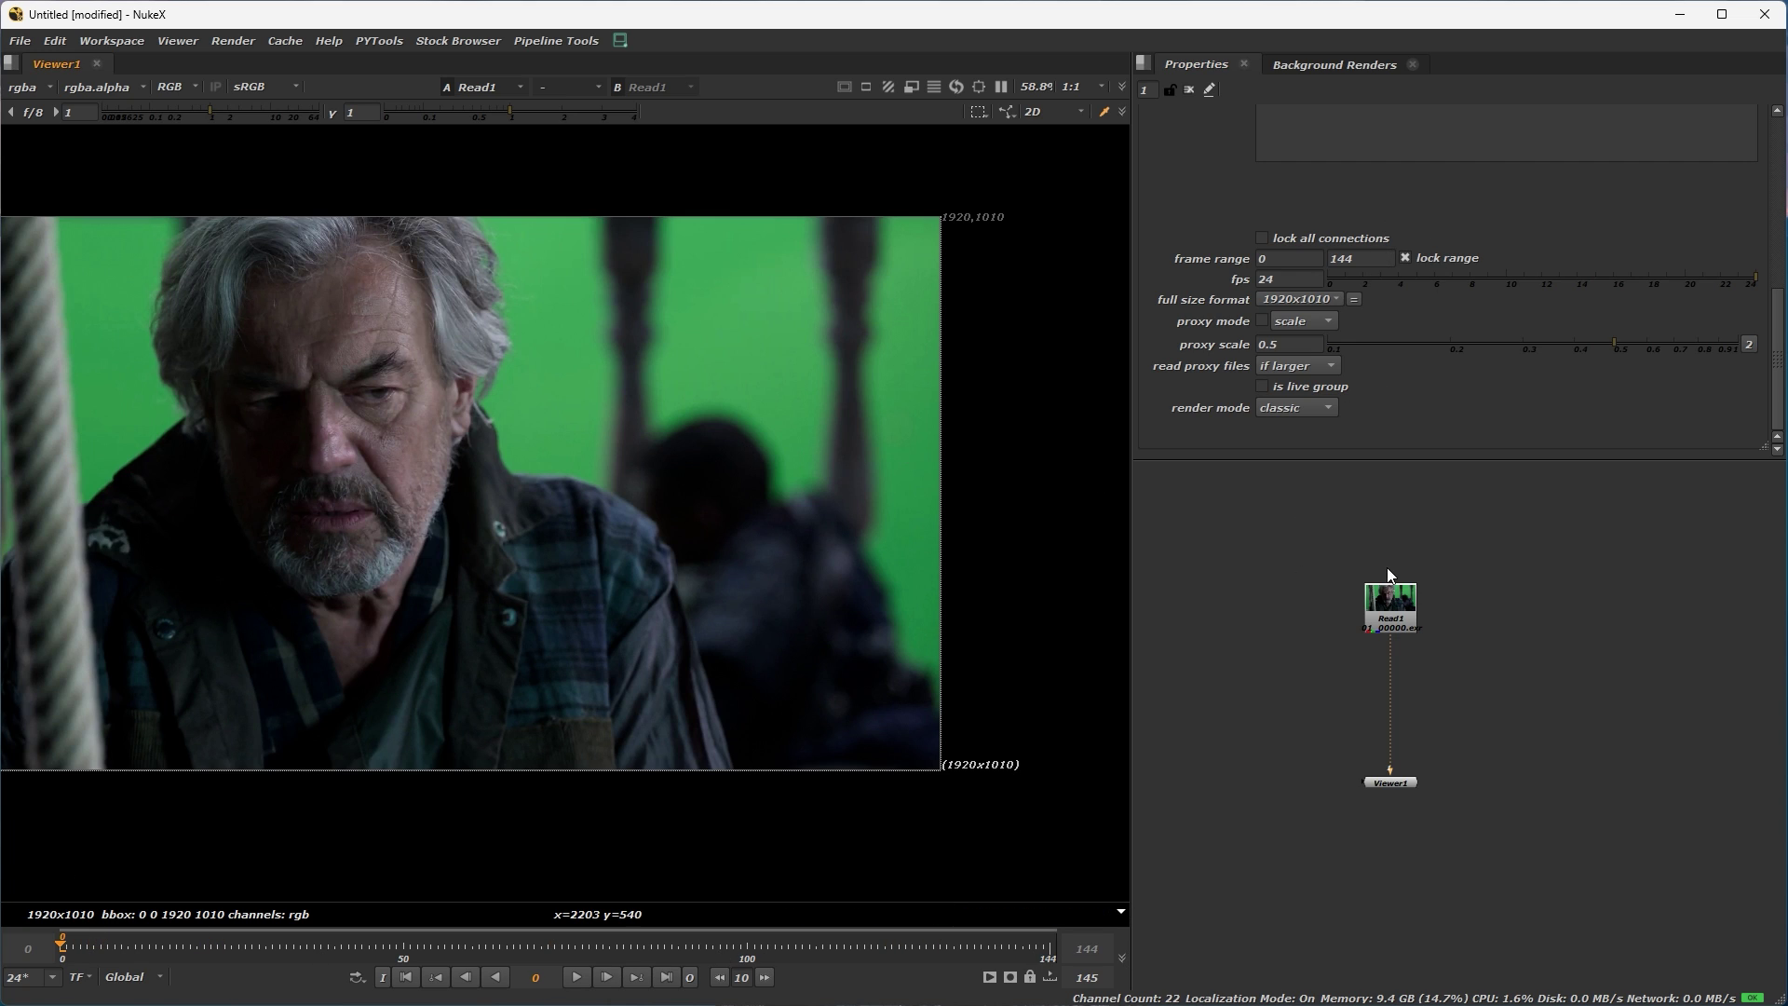
{"action": "left_click", "coordinate": [1189, 91]}
{"action": "middle_click_drag", "start_coordinate": [741, 466], "coordinate": [814, 475]}
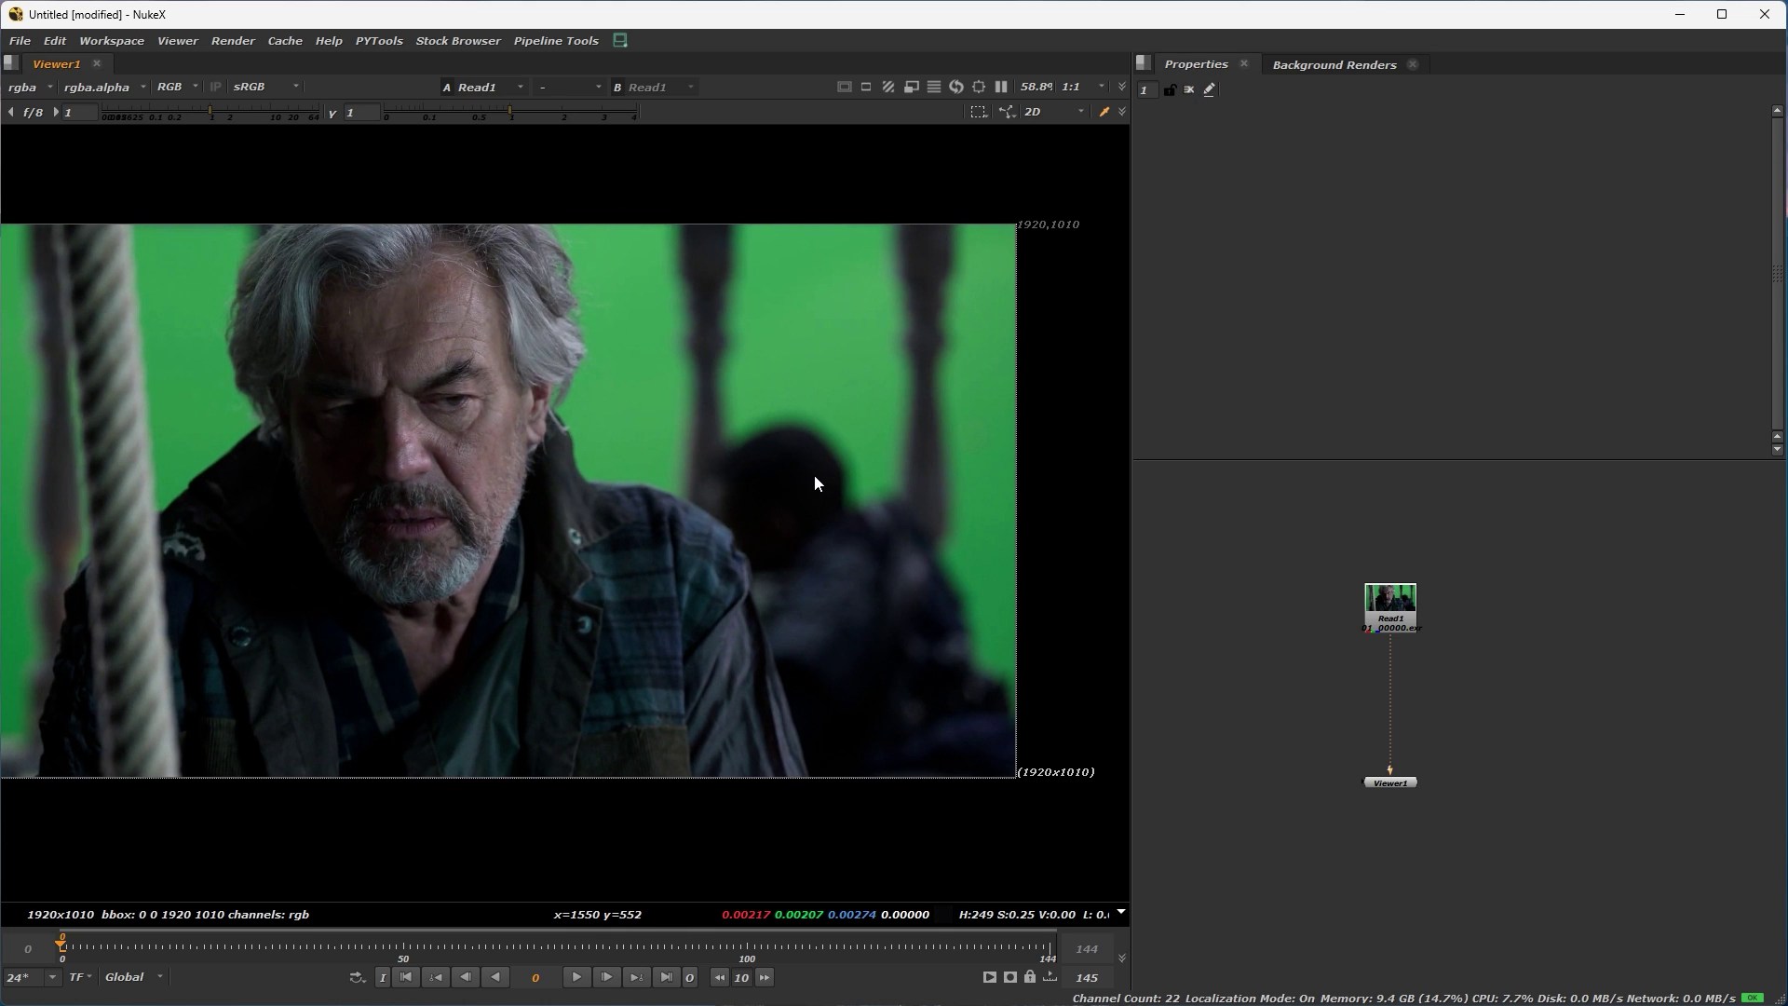
Reopen the Read1 node's properties and check the shot number in its file path.
{"action": "key", "text": "s"}
{"action": "double_click", "coordinate": [1401, 615]}
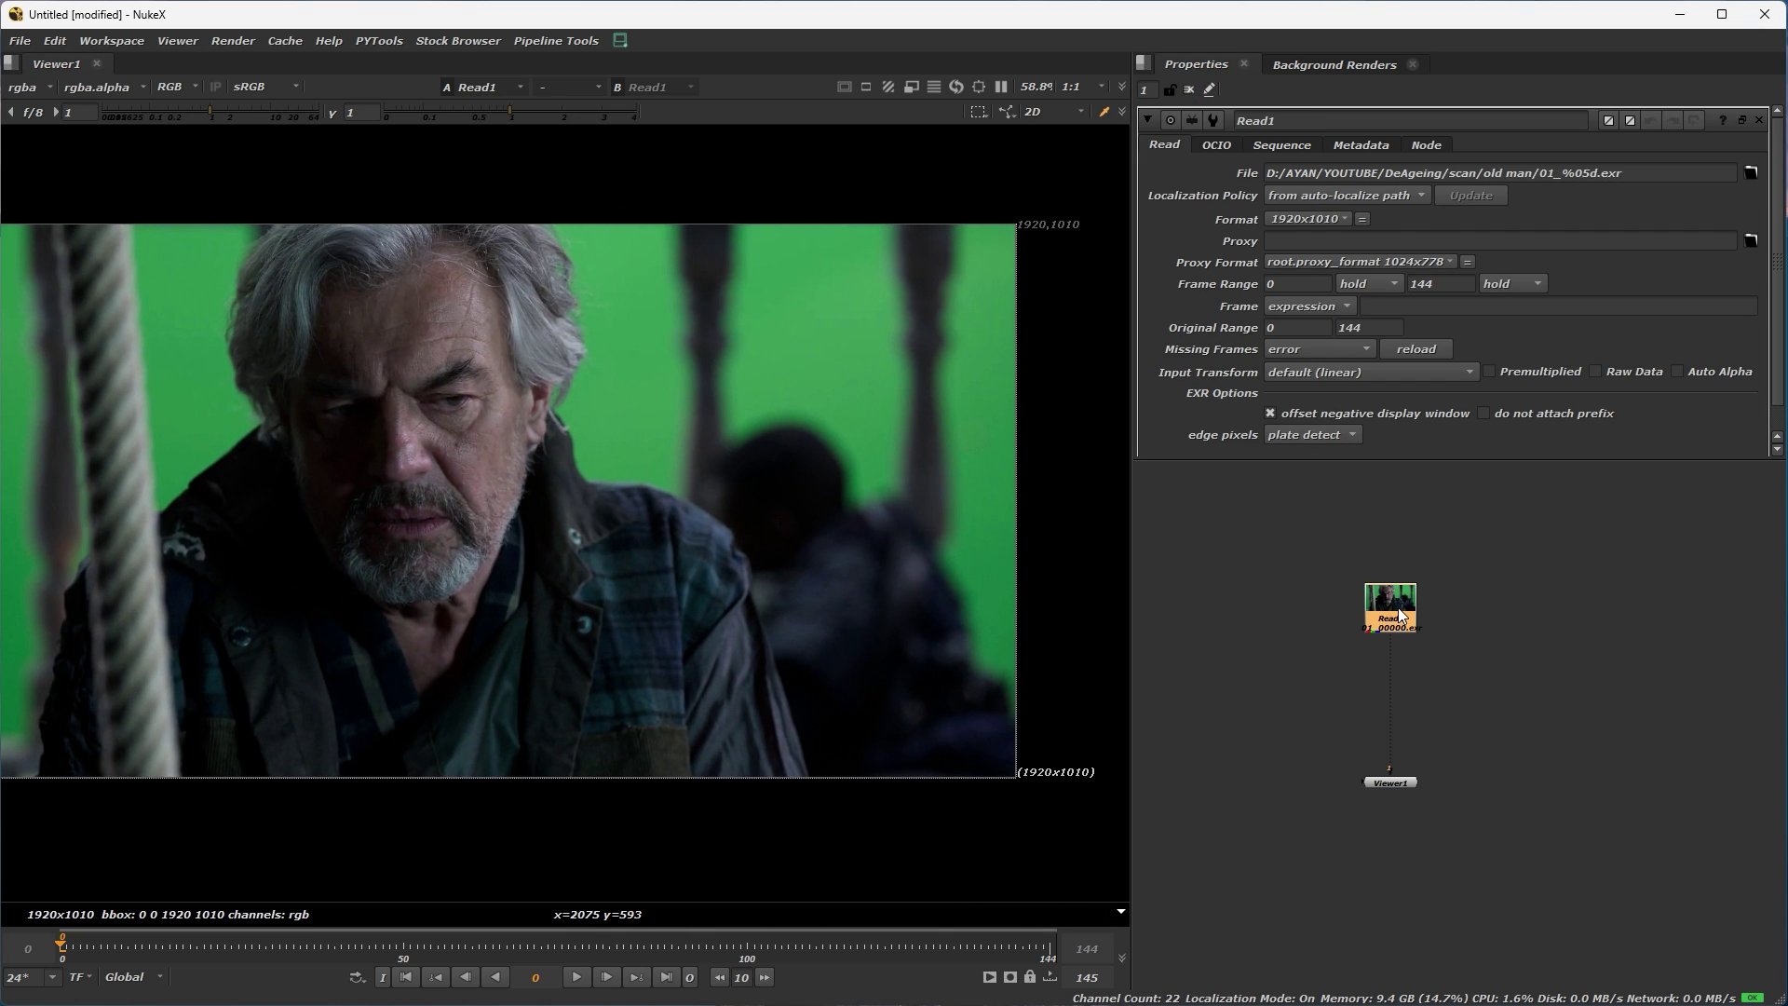
{"action": "left_click", "coordinate": [1542, 173]}
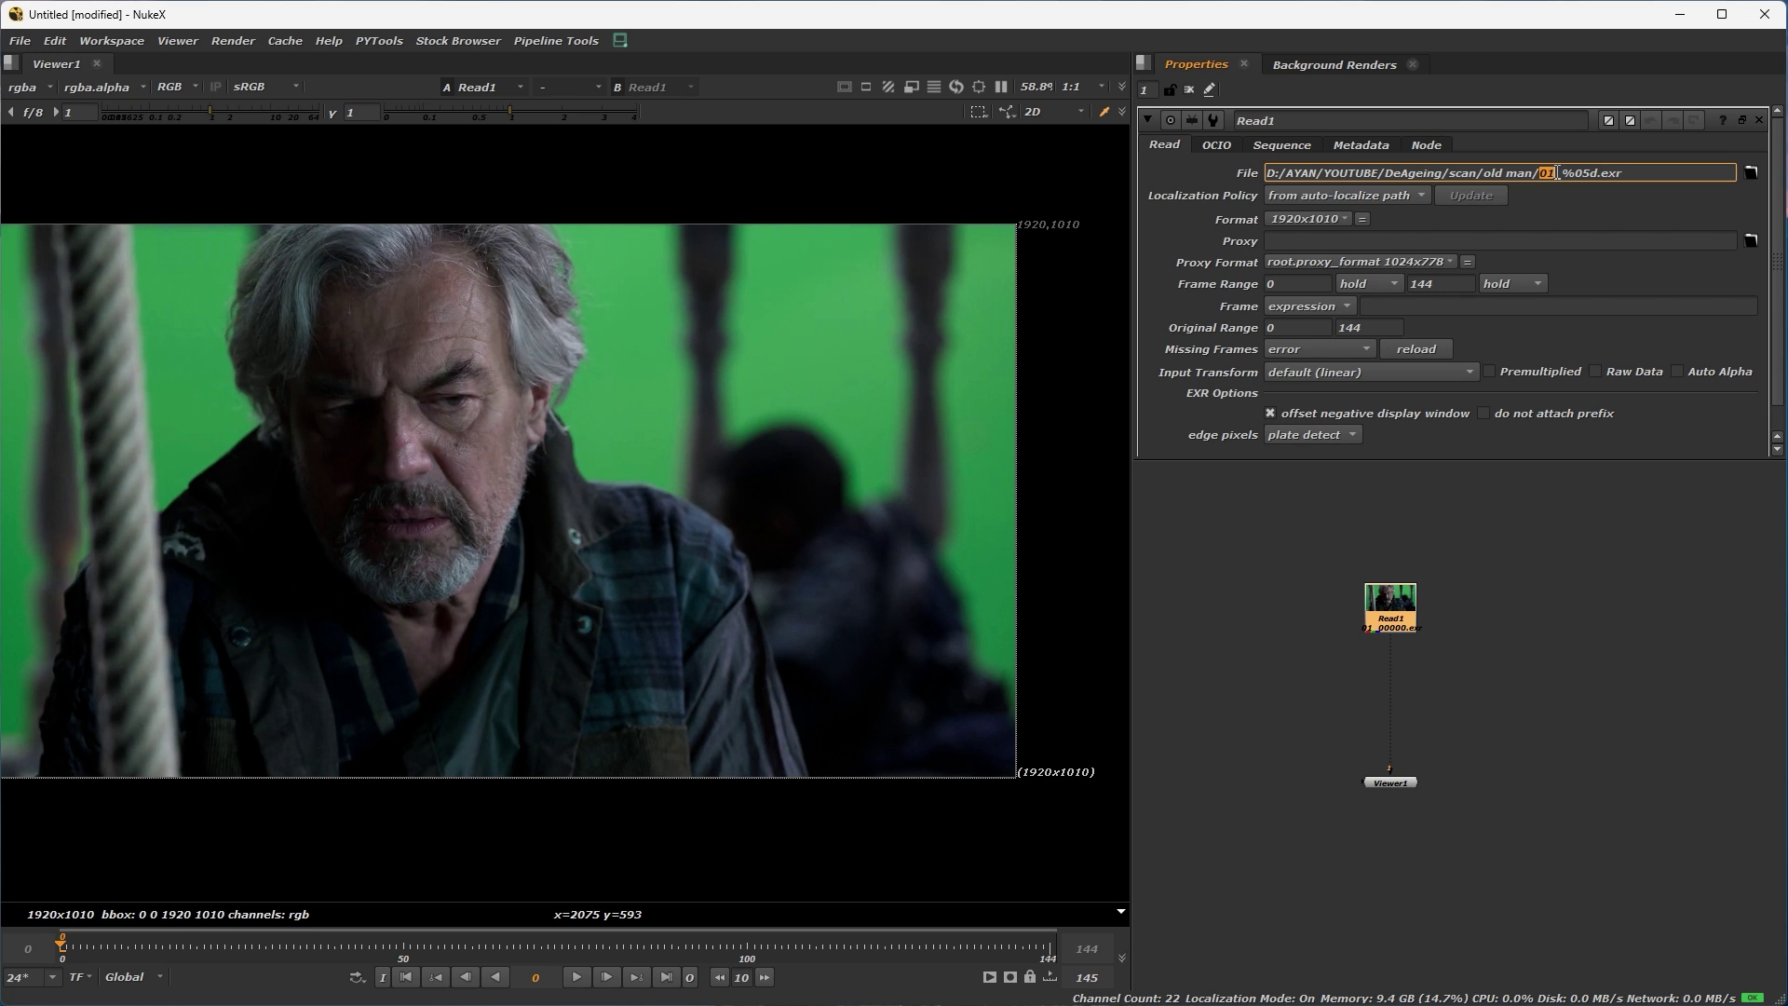
Save the script as 01_v001 in a new folder named "script" inside the DeAgeing folder.
{"action": "left_click", "coordinate": [1524, 570]}
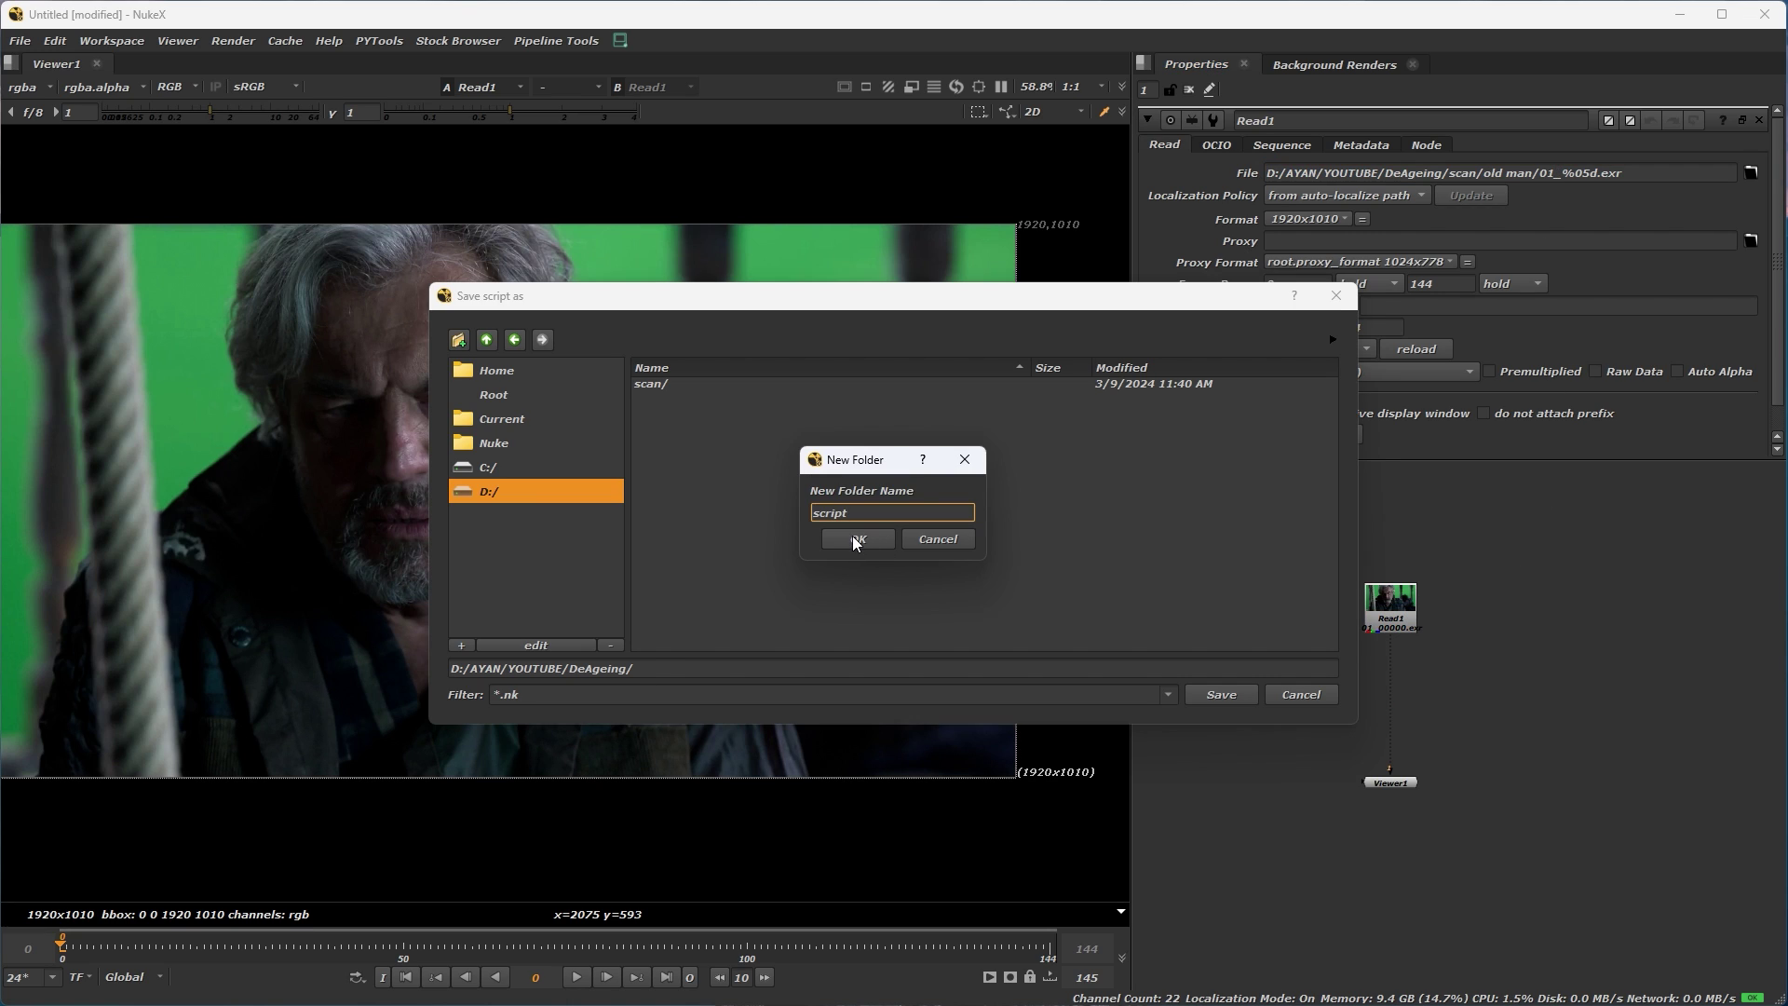
{"action": "left_click", "coordinate": [854, 537]}
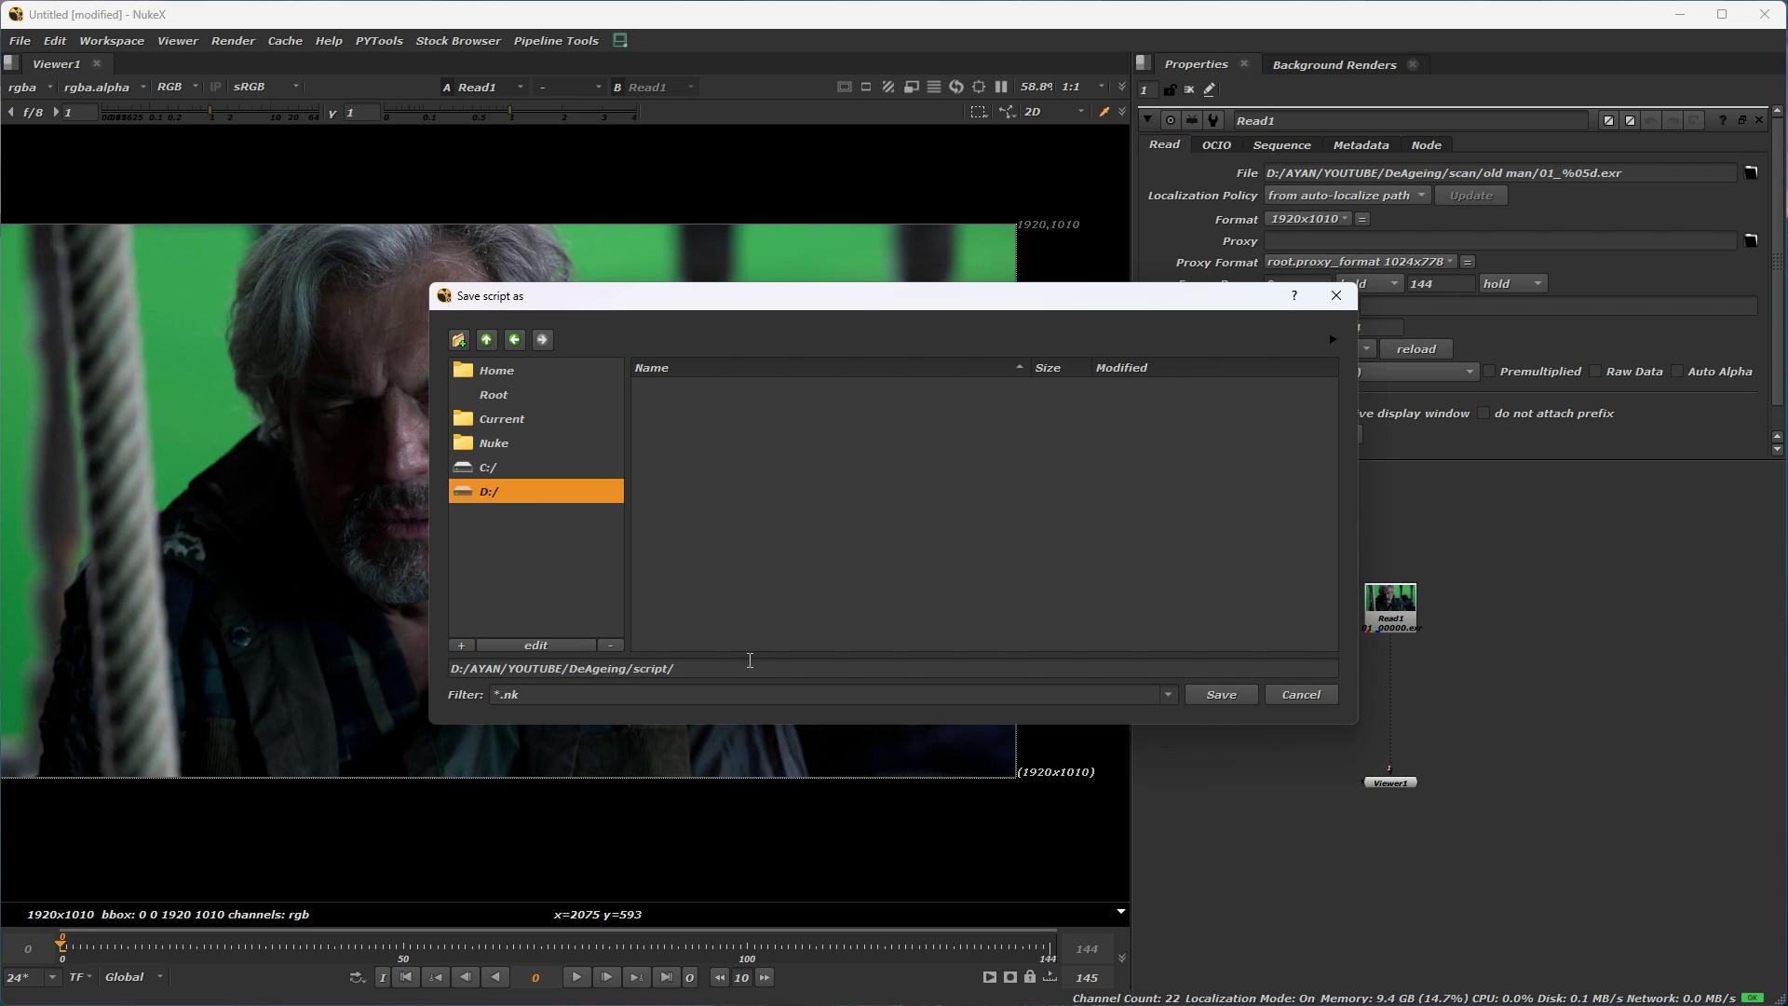
{"action": "left_click", "coordinate": [747, 665]}
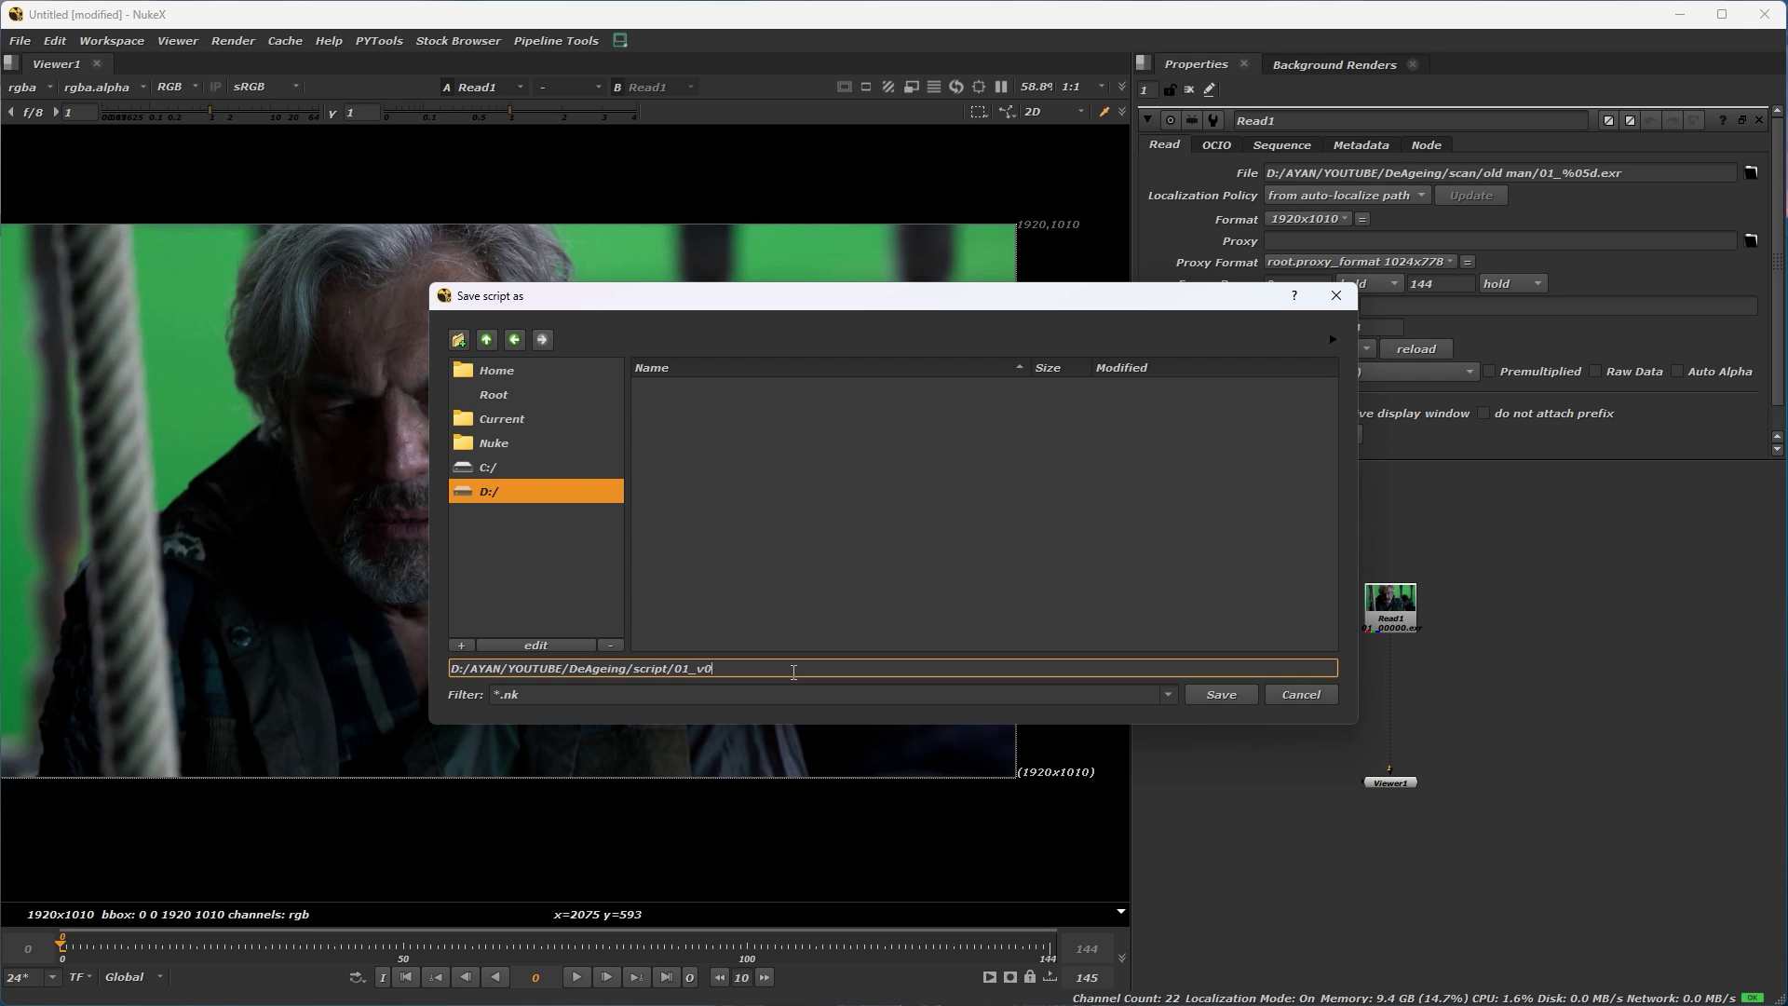
{"action": "key", "text": "Return"}
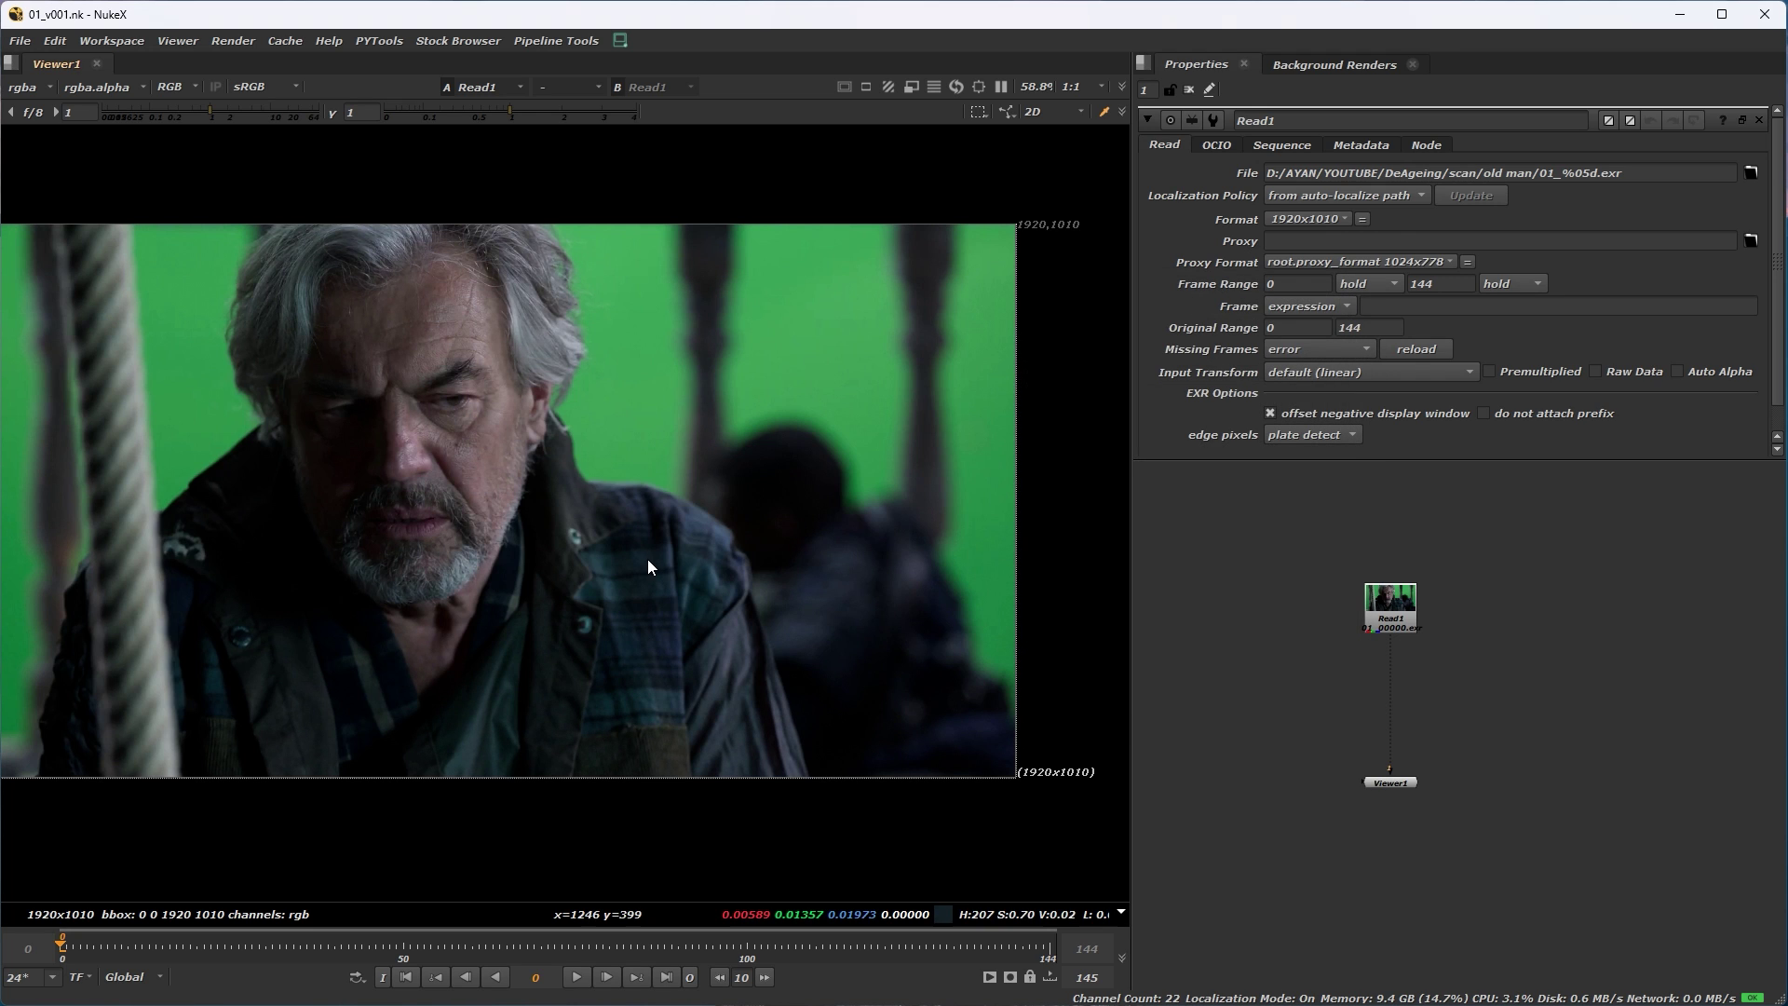
Review the man's movement by playing the shot from the start, and go back to frame 0.
{"action": "middle_click_drag", "start_coordinate": [646, 558], "coordinate": [713, 583]}
{"action": "scroll", "coordinate": [714, 584], "scroll_direction": "up", "scroll_amount": 1}
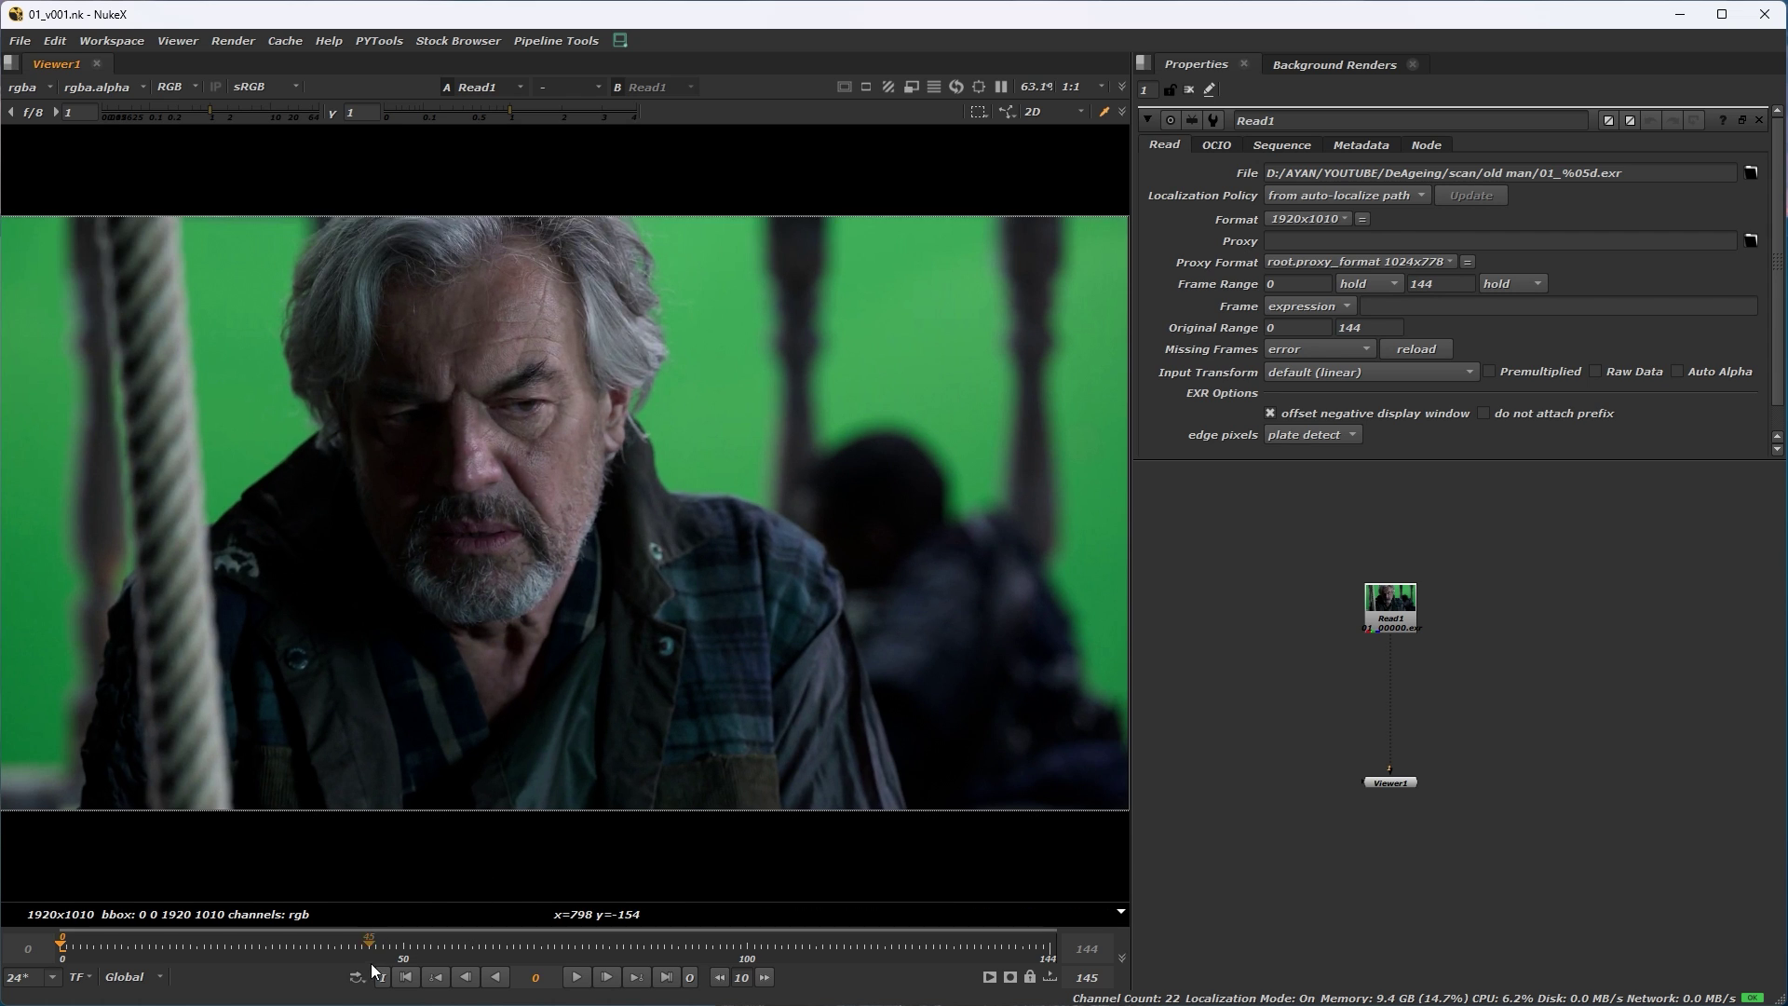
{"action": "left_click", "coordinate": [576, 977]}
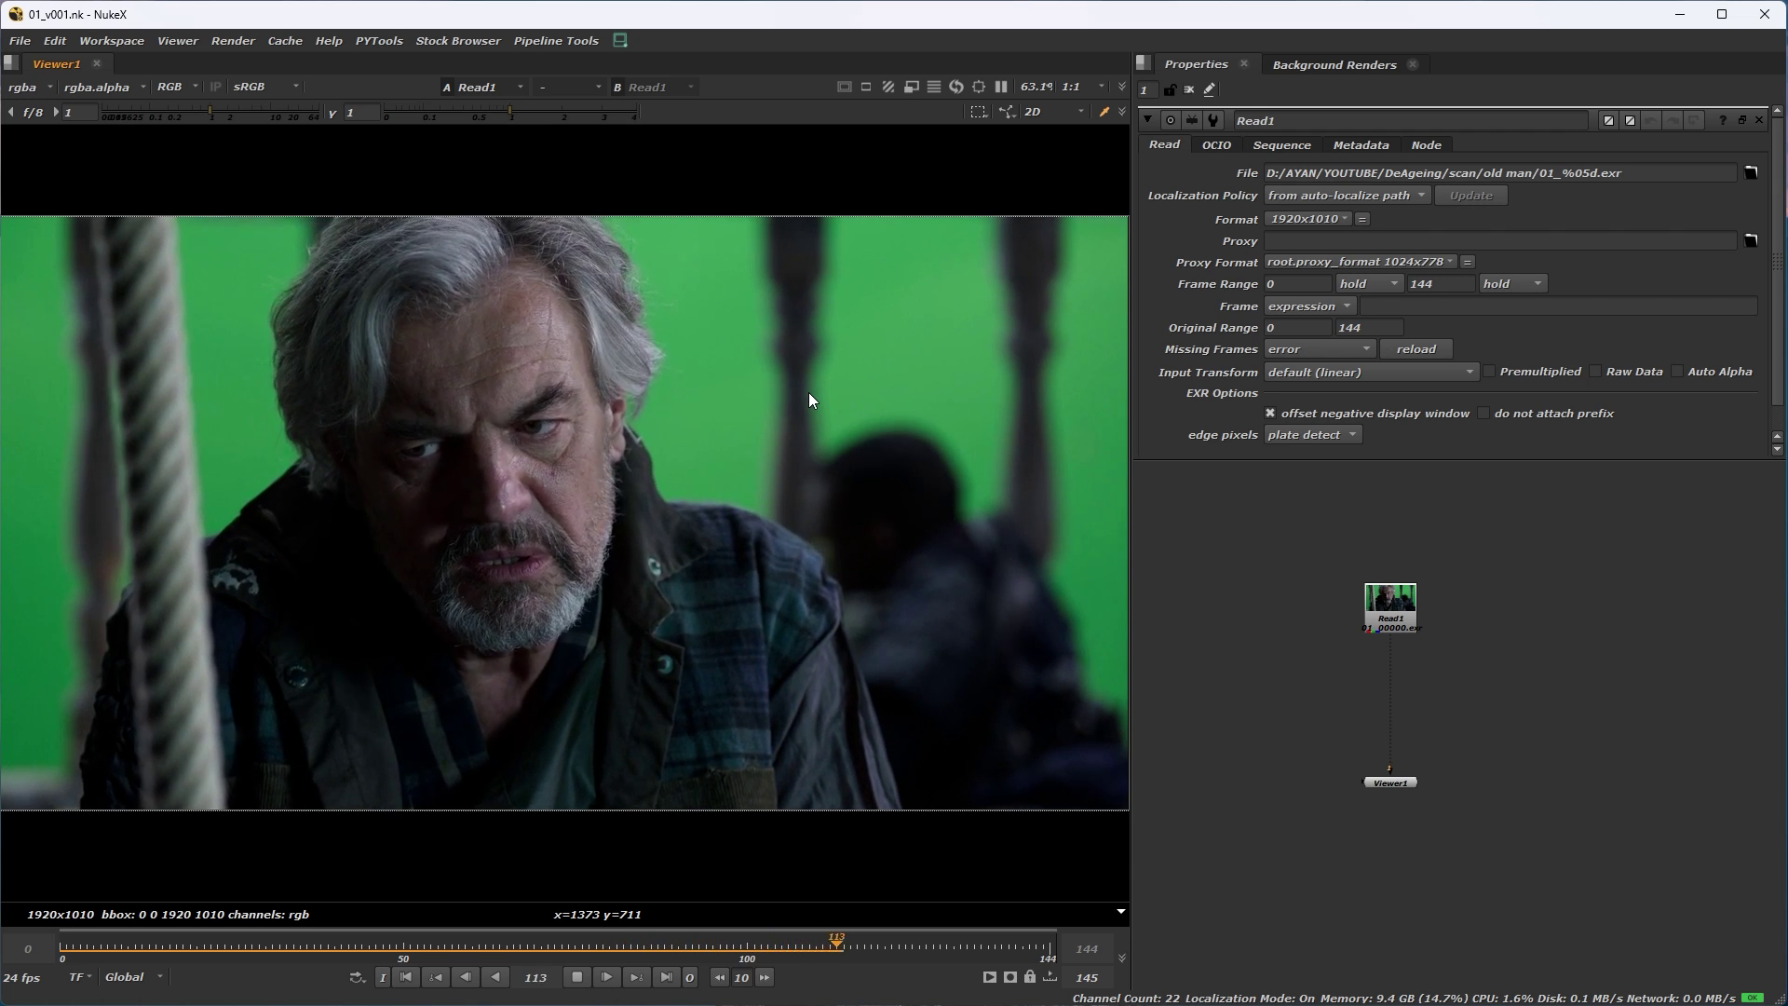
{"action": "left_click", "coordinate": [579, 979]}
{"action": "left_click", "coordinate": [408, 977]}
{"action": "scroll", "coordinate": [615, 605], "scroll_direction": "up", "scroll_amount": 2}
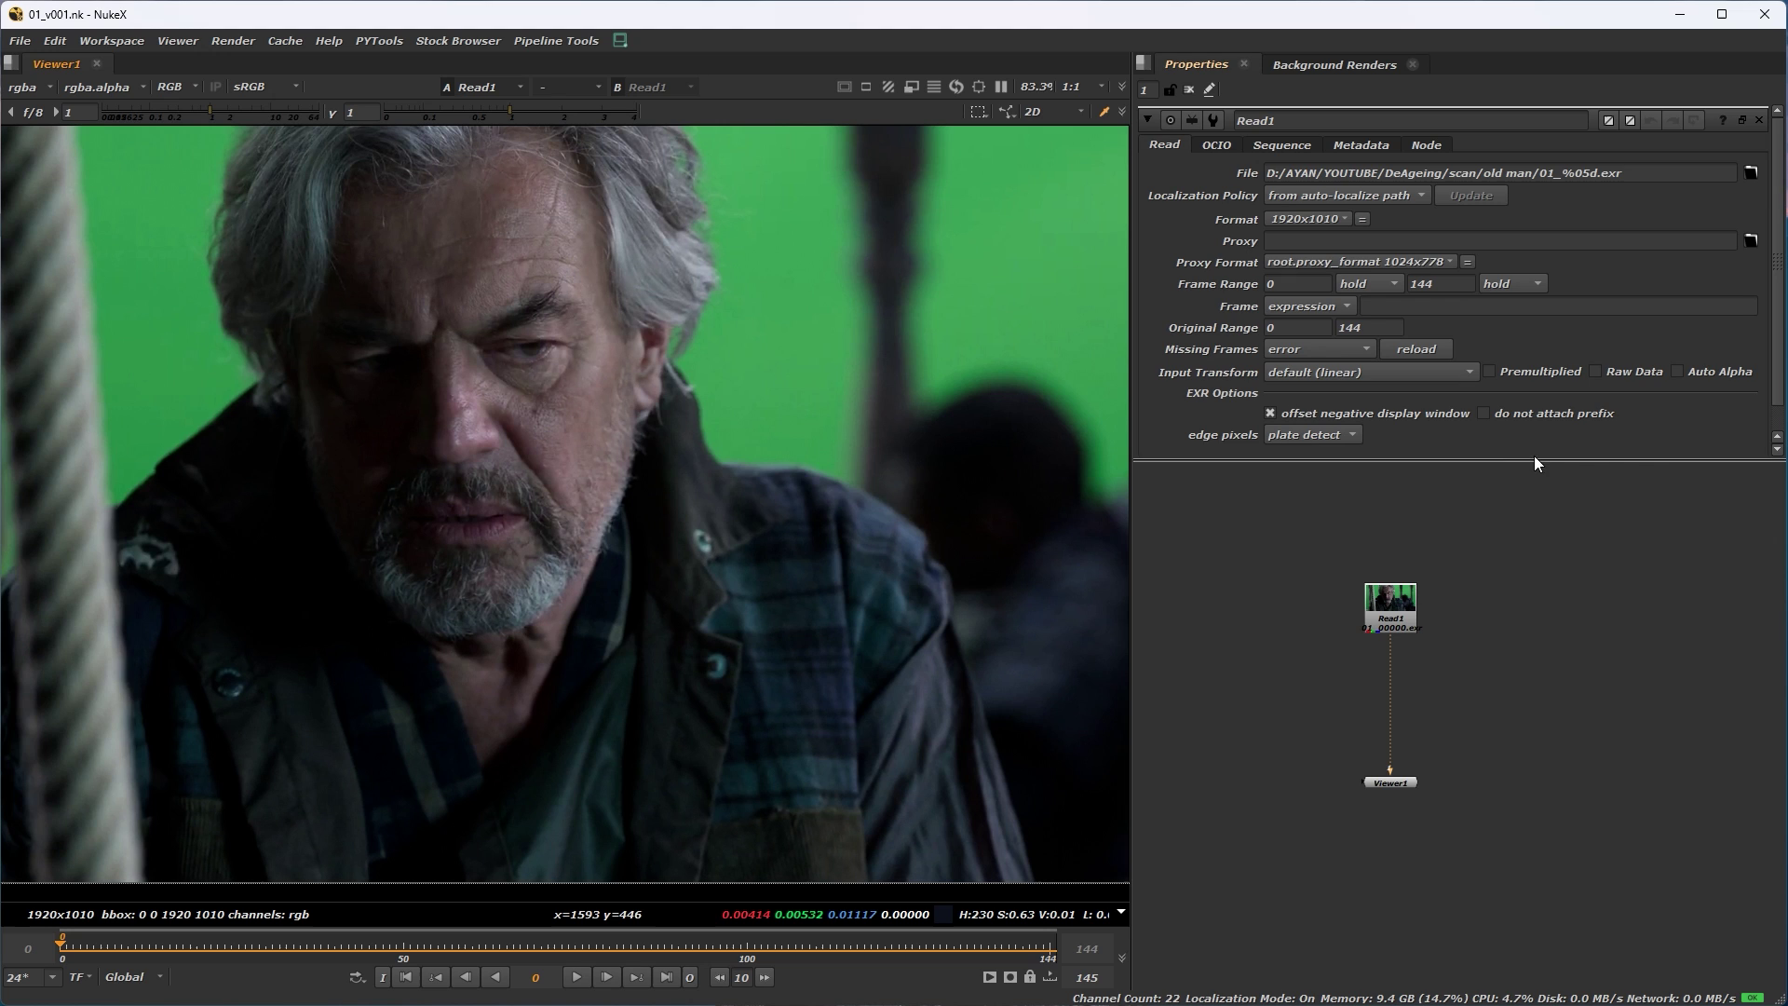
Enlarge the node graph area by reducing the height of the properties area above it.
{"action": "left_click_drag", "start_coordinate": [1505, 459], "coordinate": [1494, 367]}
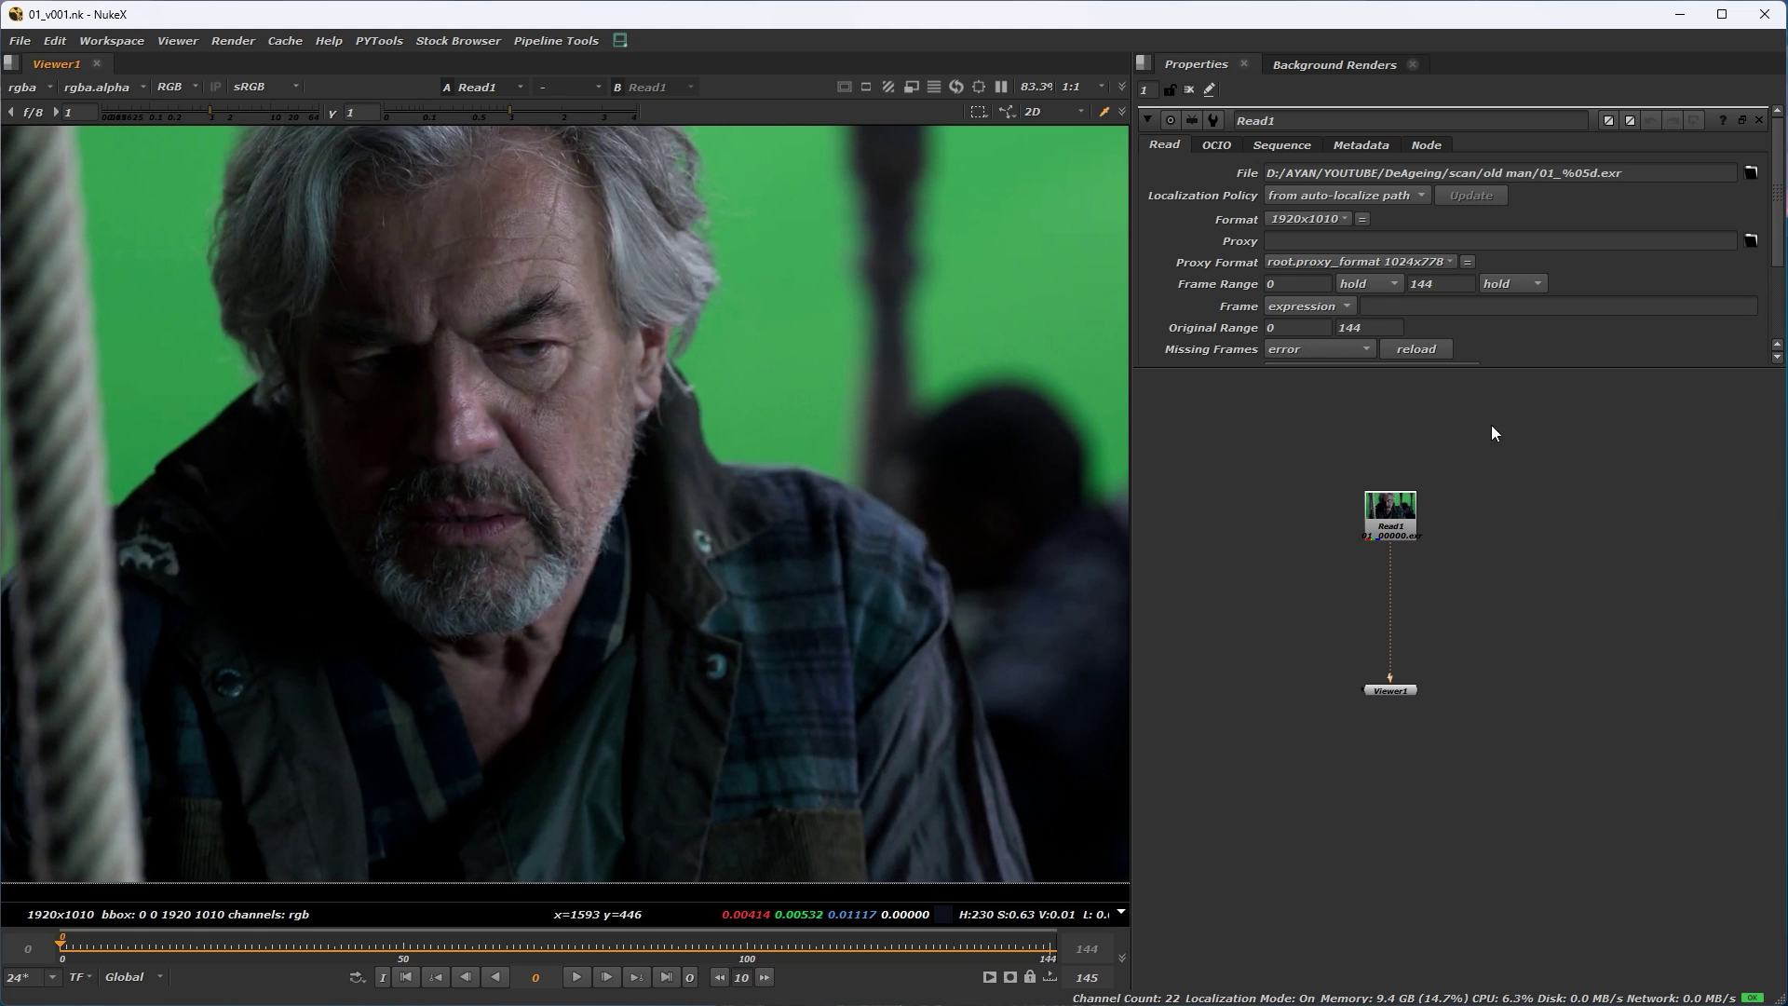
{"action": "left_click_drag", "start_coordinate": [1281, 465], "coordinate": [1488, 590]}
{"action": "scroll", "coordinate": [868, 413], "scroll_direction": "up", "scroll_amount": 2}
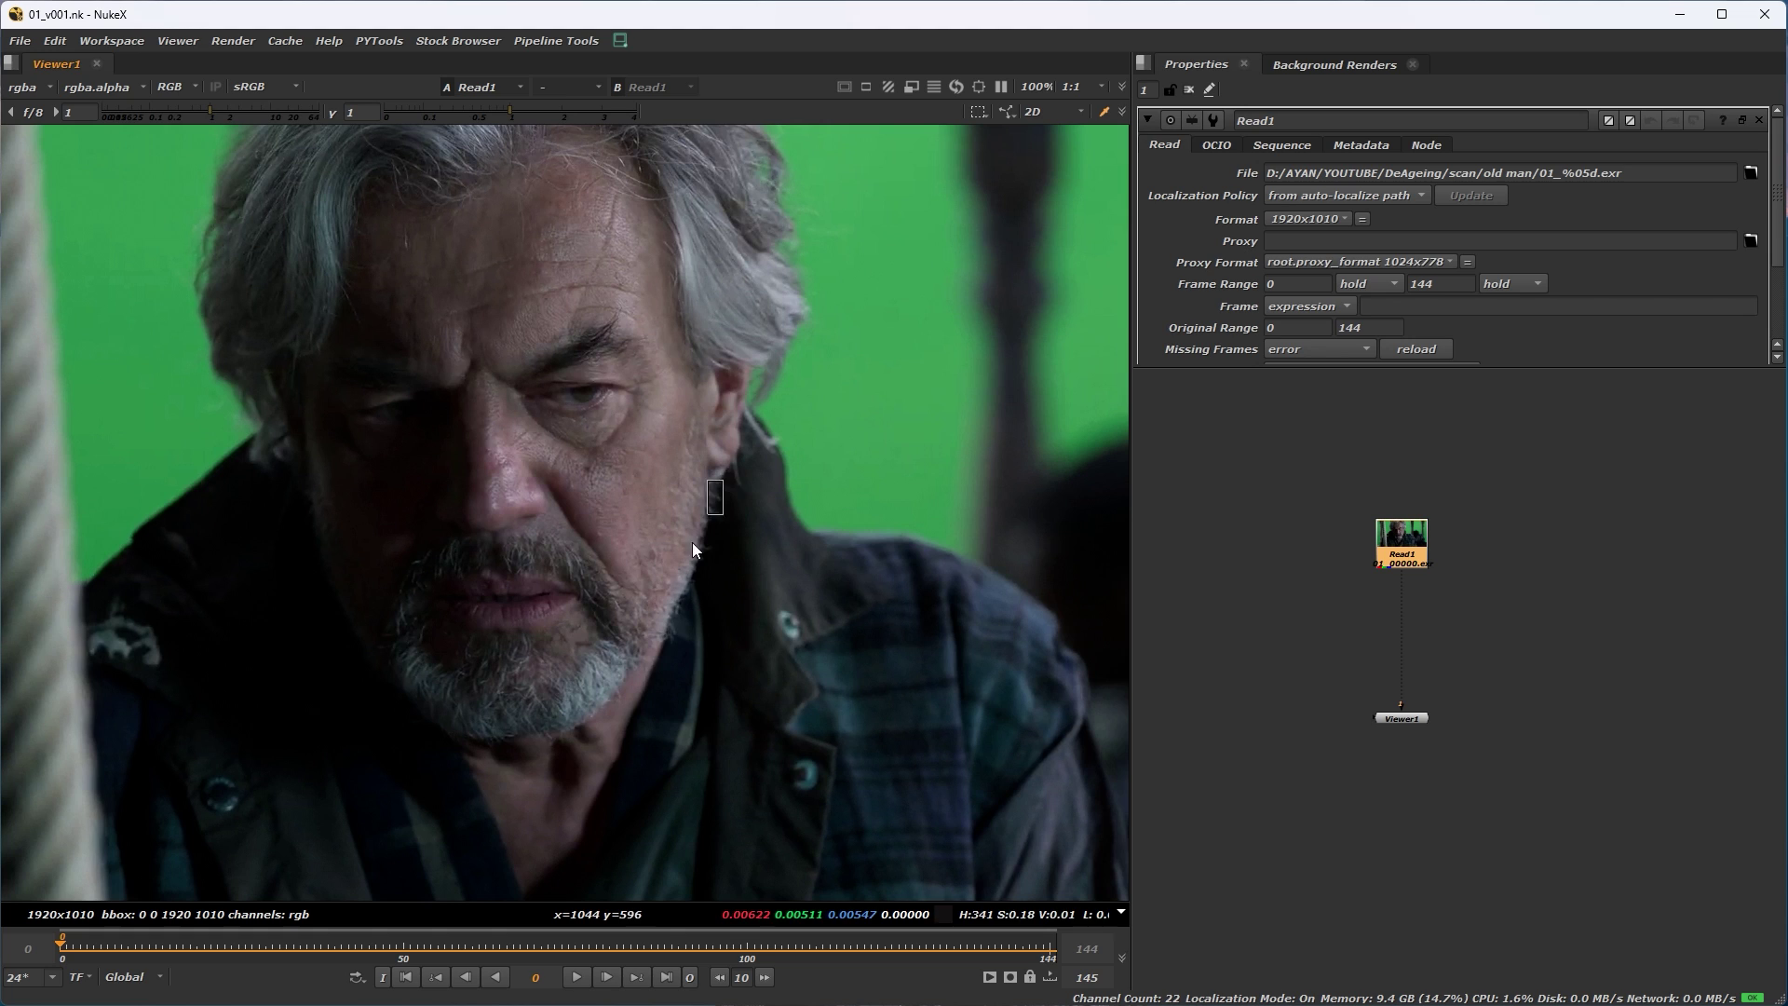
{"action": "left_click", "coordinate": [1362, 535]}
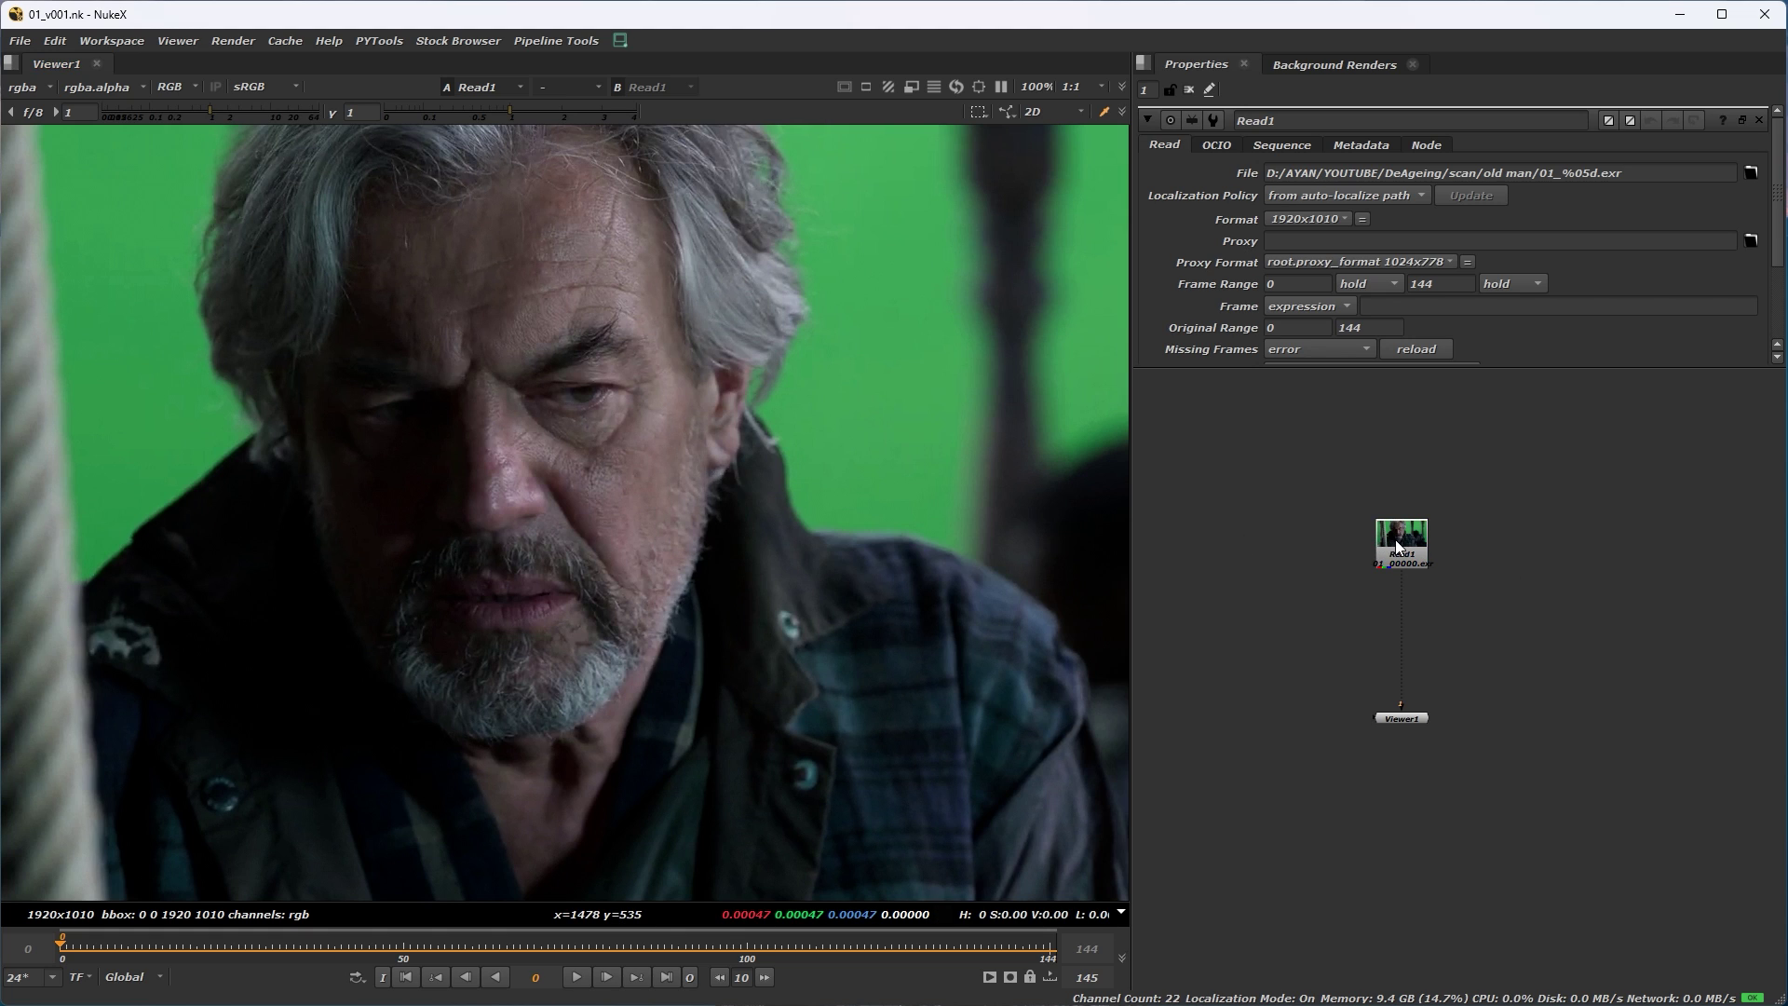
Add a Backdrop behind the Read1 node and resize it to leave a margin around the node.
{"action": "left_click_drag", "start_coordinate": [1396, 545], "coordinate": [1405, 546]}
{"action": "left_click_drag", "start_coordinate": [1348, 483], "coordinate": [1432, 553]}
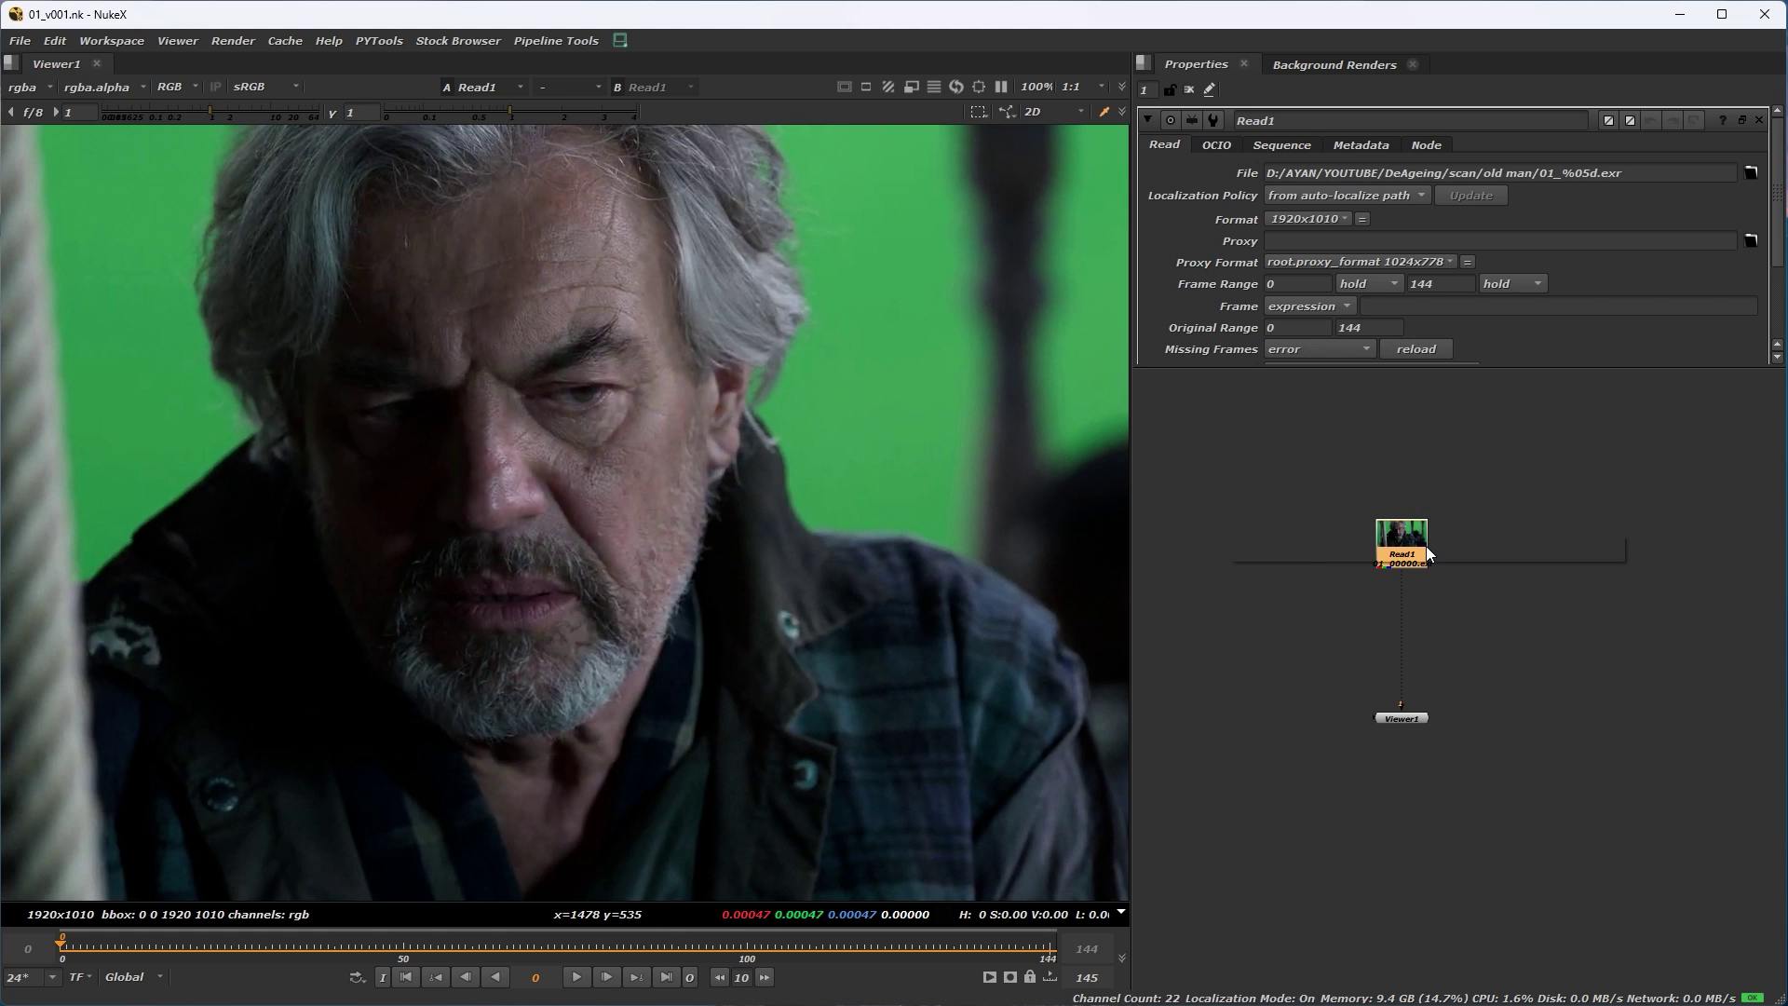
{"action": "key", "text": "Tab"}
{"action": "type", "text": "back"}
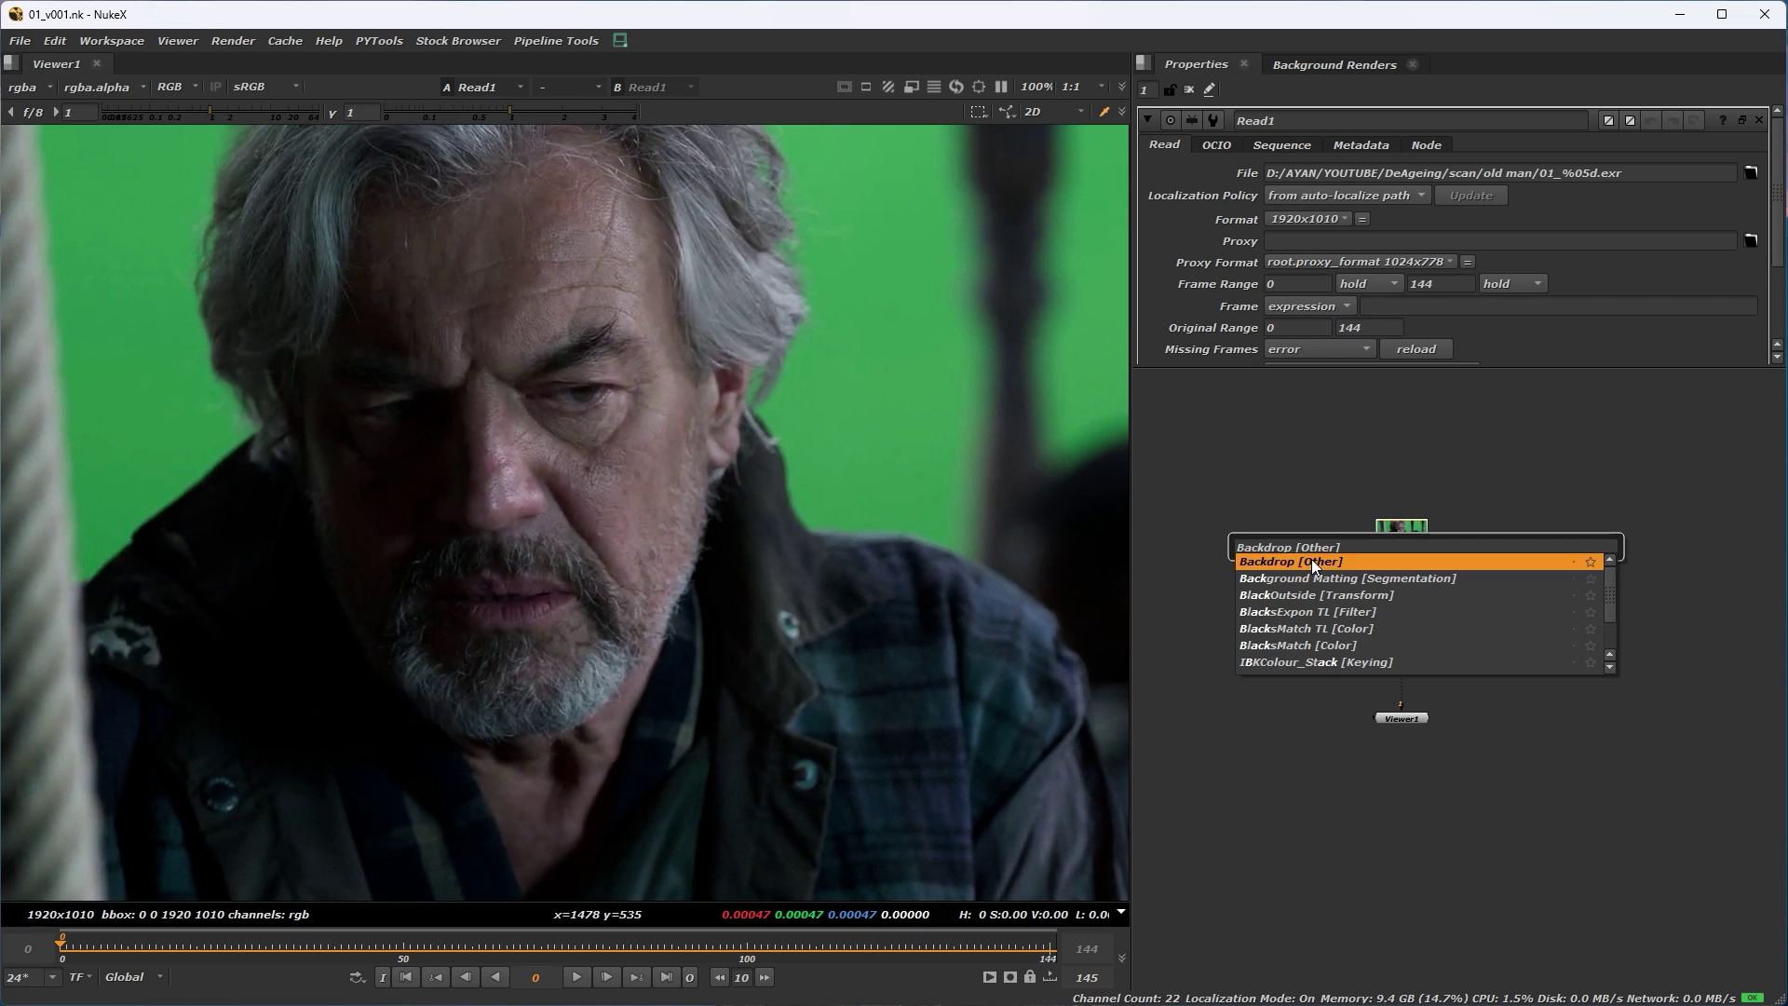
{"action": "left_click", "coordinate": [1311, 561]}
{"action": "left_click_drag", "start_coordinate": [1432, 584], "coordinate": [1515, 618]}
{"action": "left_click_drag", "start_coordinate": [1467, 495], "coordinate": [1433, 488]}
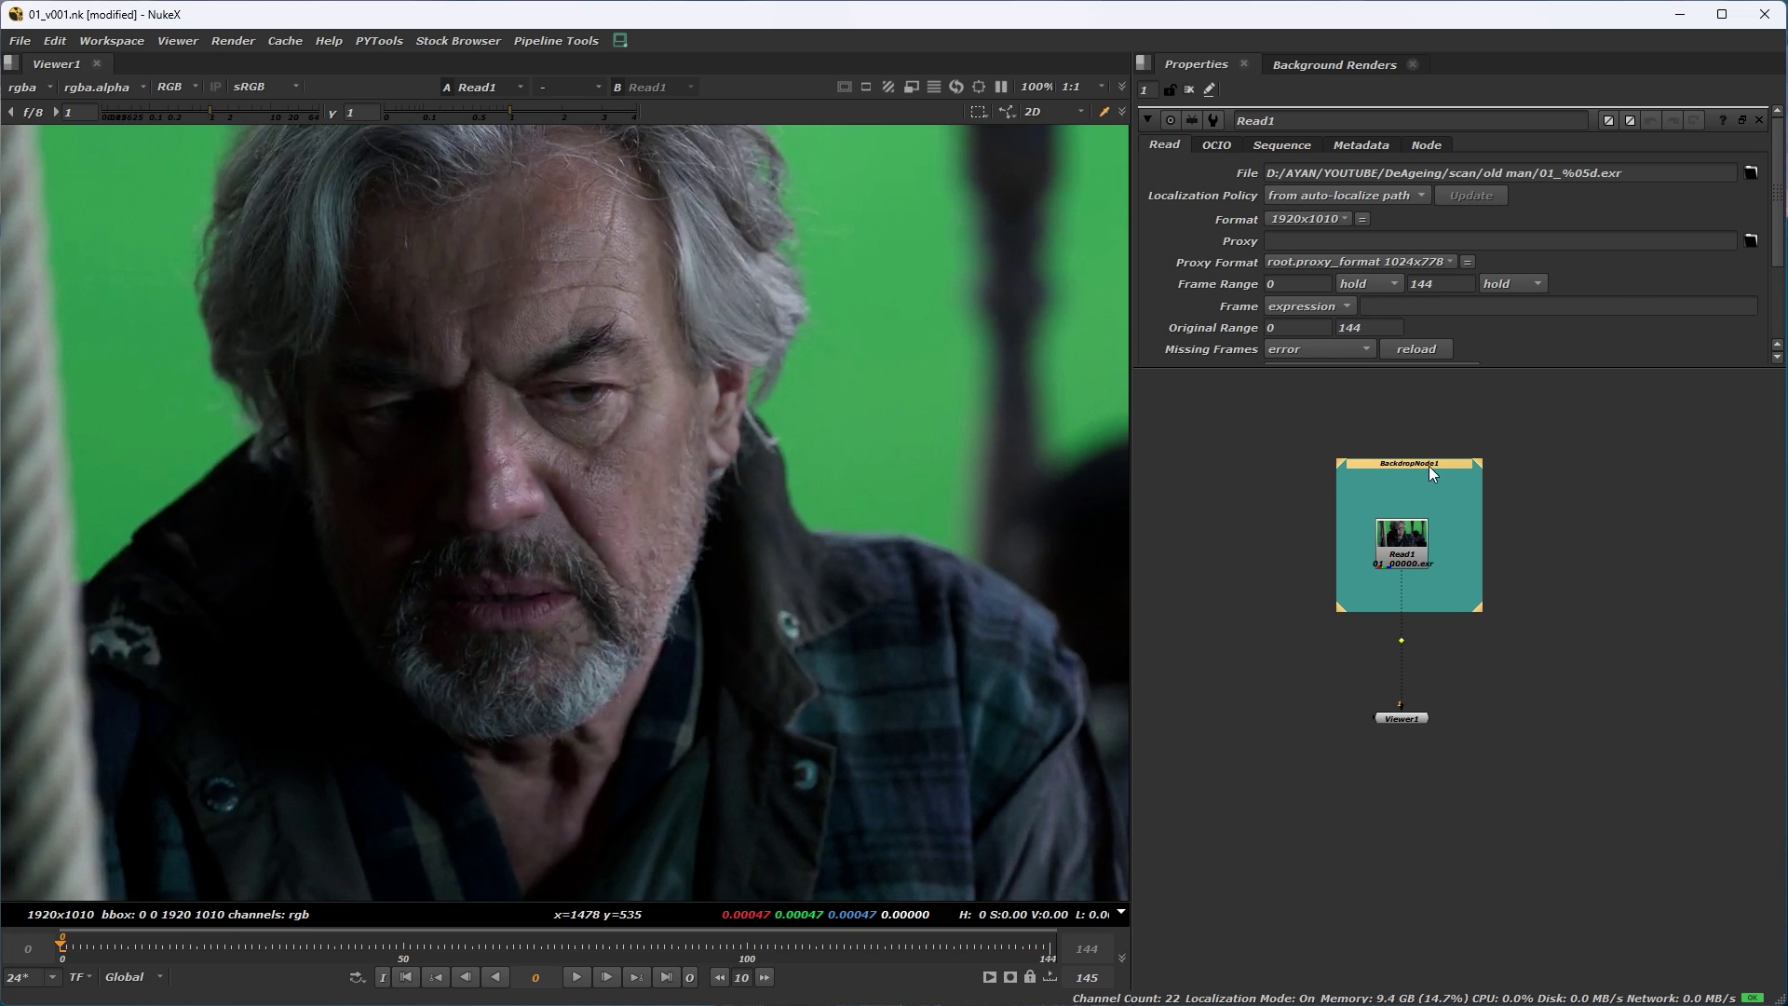
Label the backdrop around Read1 "scan" and set its appearance to Border.
{"action": "double_click", "coordinate": [1427, 465]}
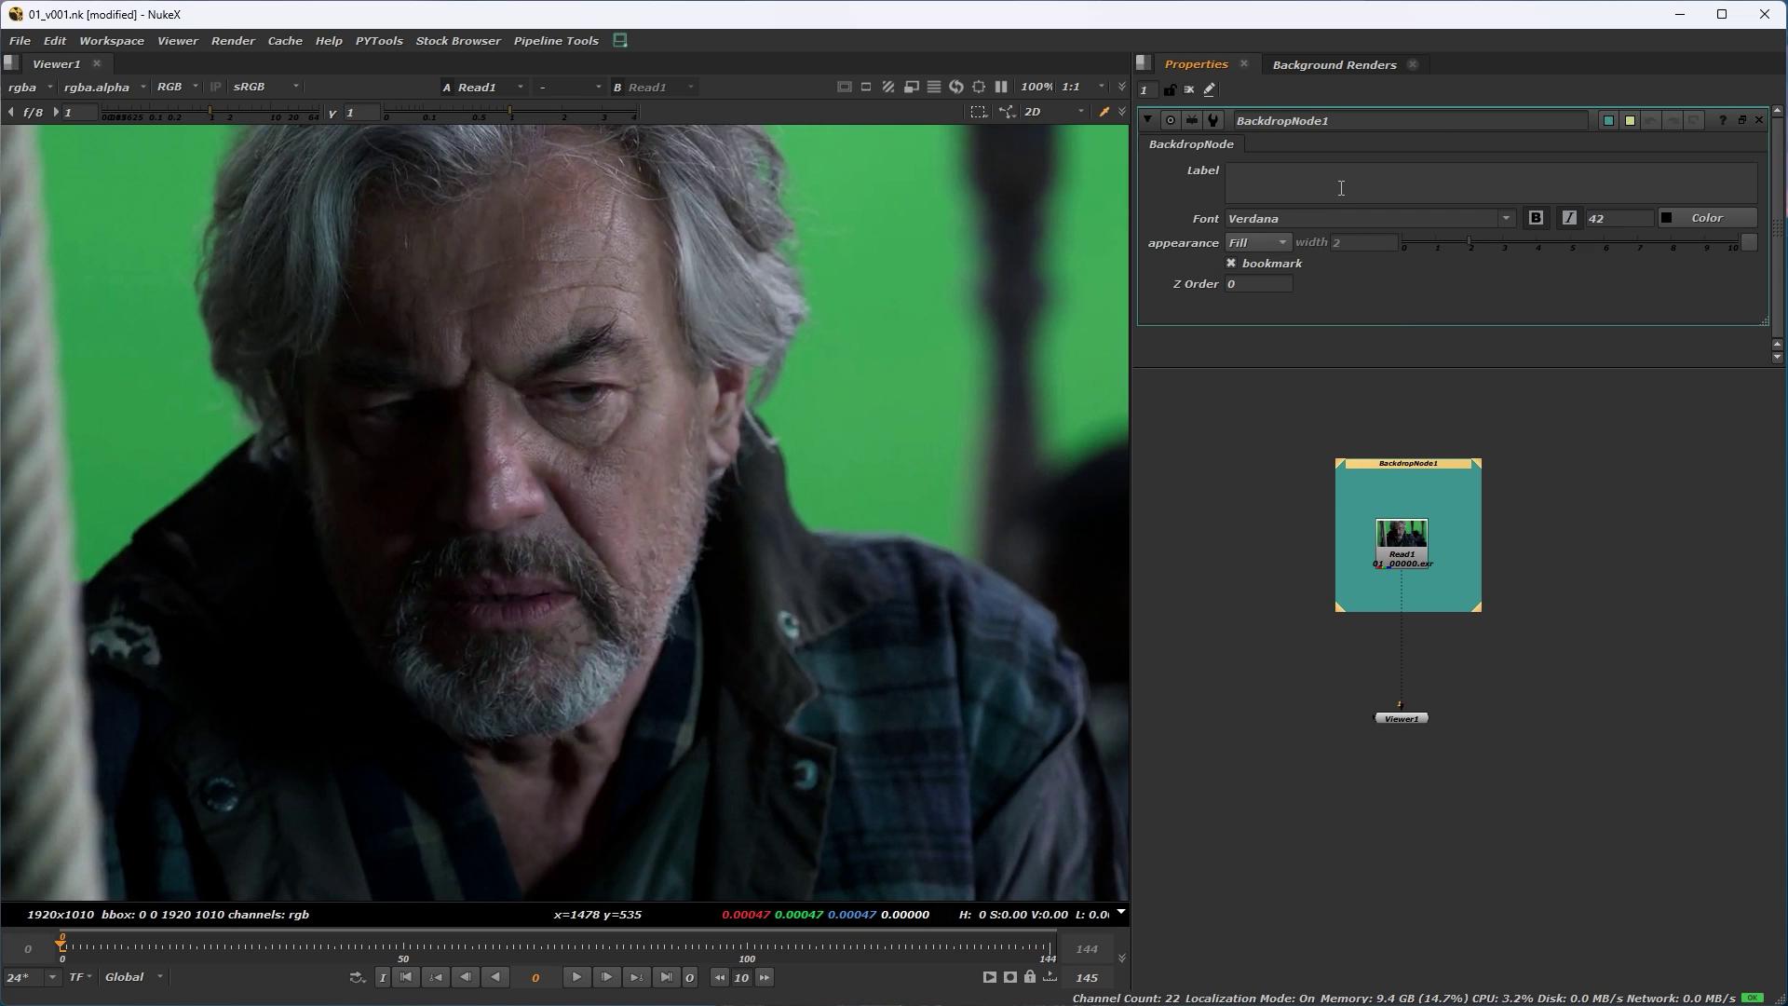
{"action": "left_click", "coordinate": [1469, 406]}
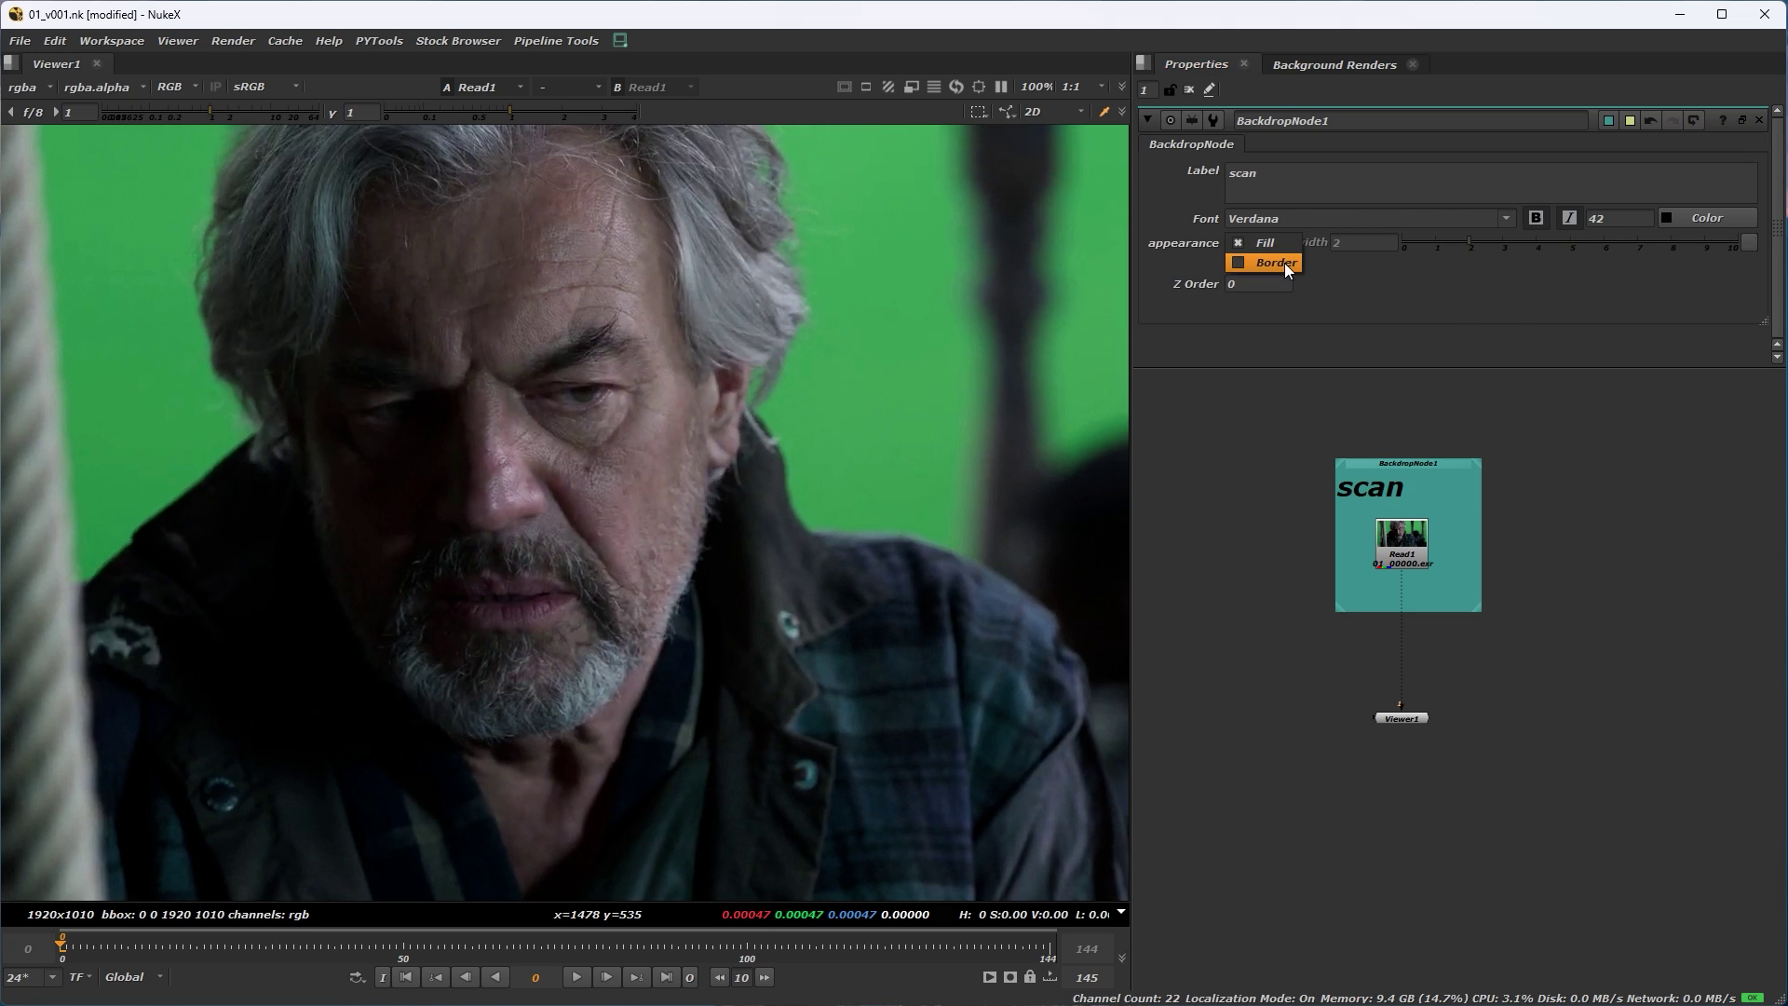
{"action": "left_click", "coordinate": [1283, 263]}
{"action": "left_click", "coordinate": [1410, 461]}
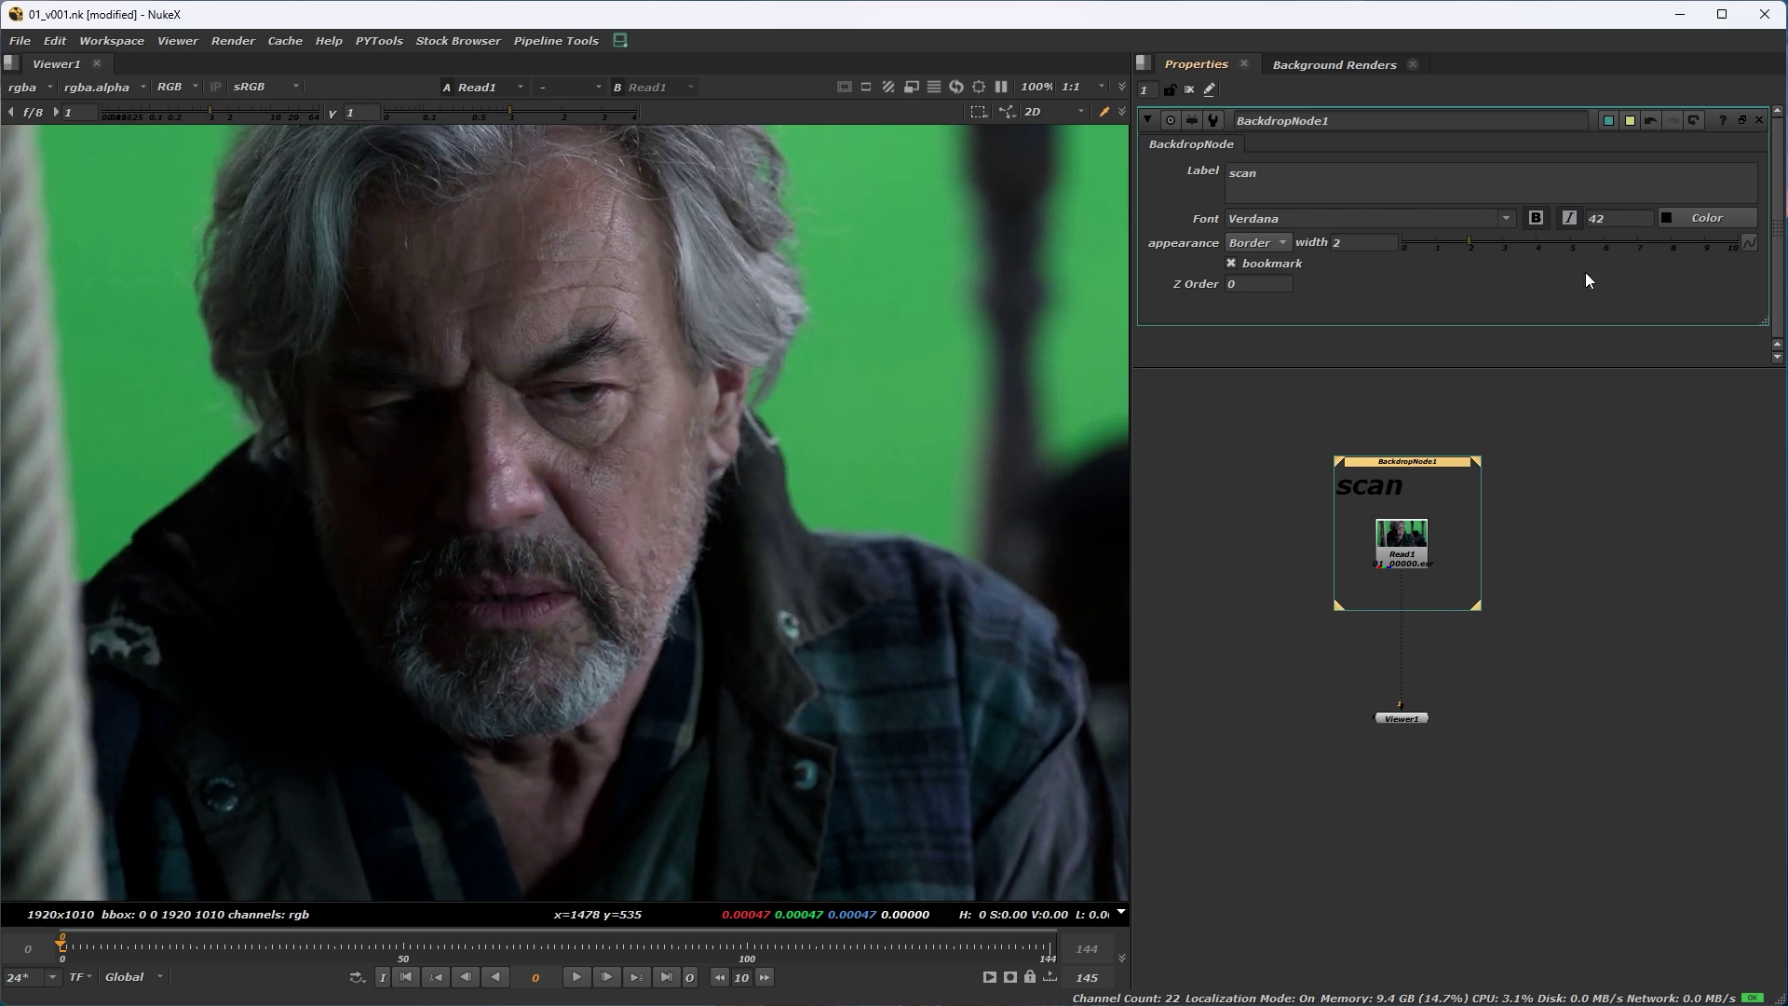
Set the scan backdrop's label font colour to white and move the Viewer1 node further below Read1.
{"action": "left_click", "coordinate": [1665, 220]}
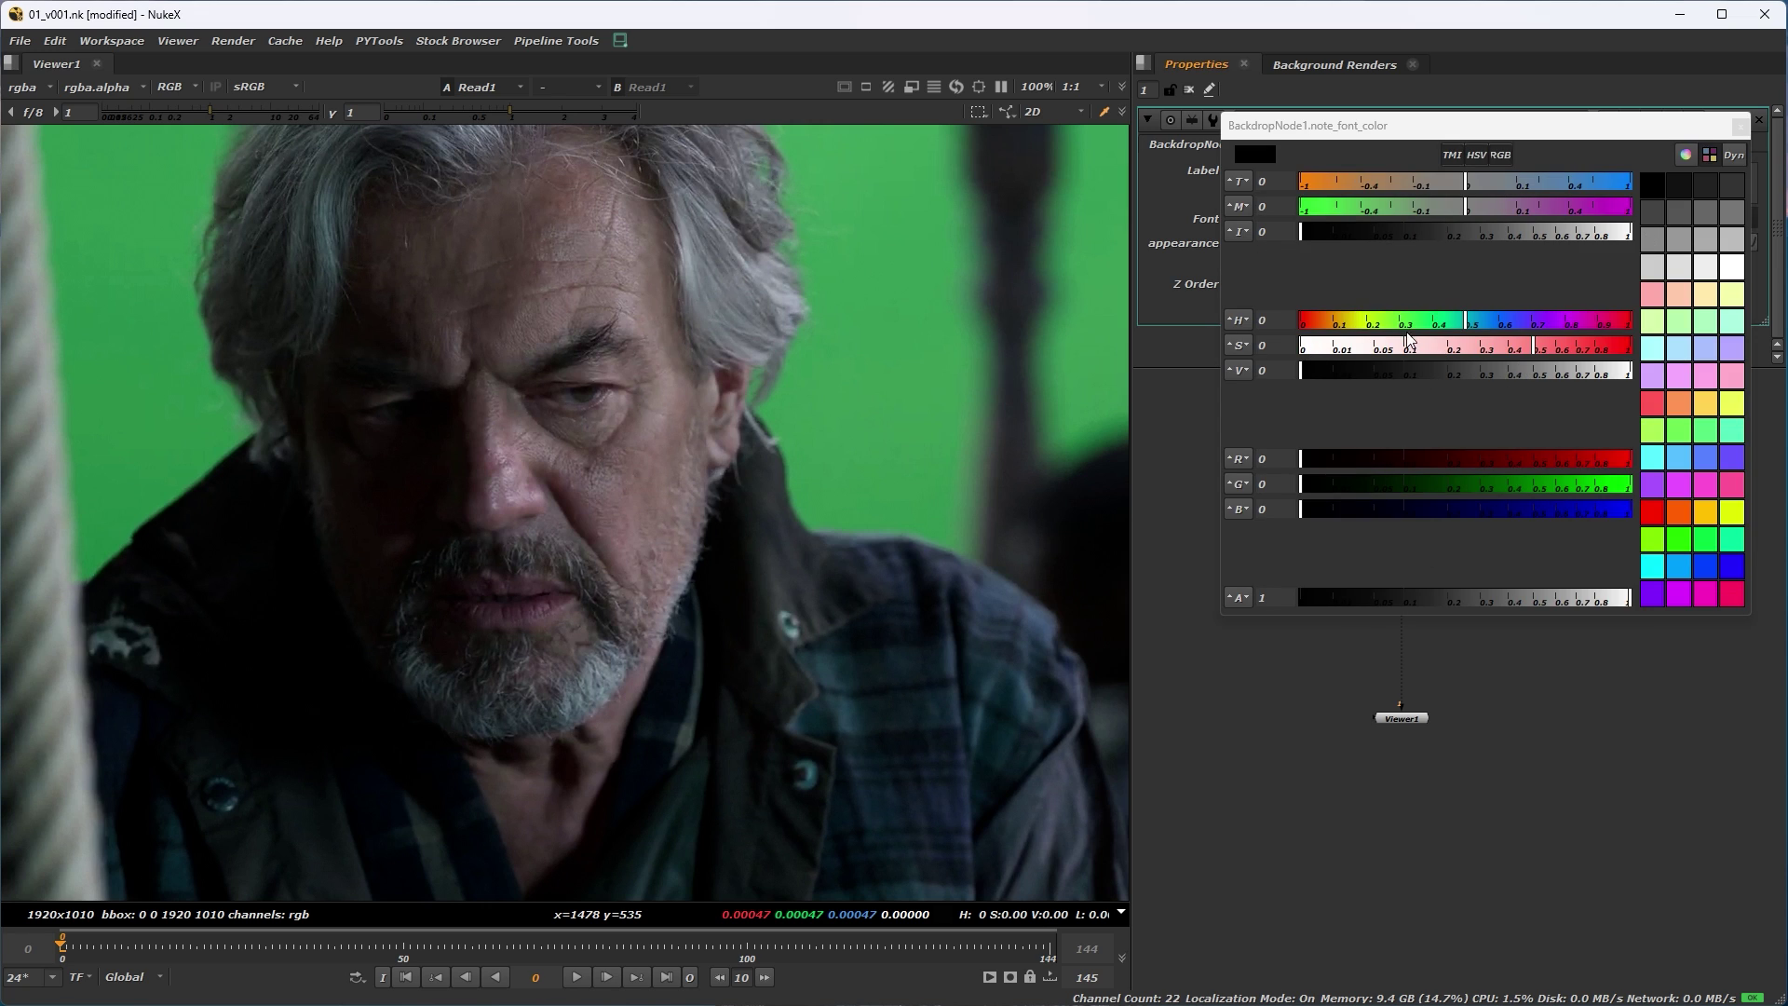
{"action": "left_click_drag", "start_coordinate": [1590, 373], "coordinate": [1694, 351]}
{"action": "left_click", "coordinate": [1740, 127]}
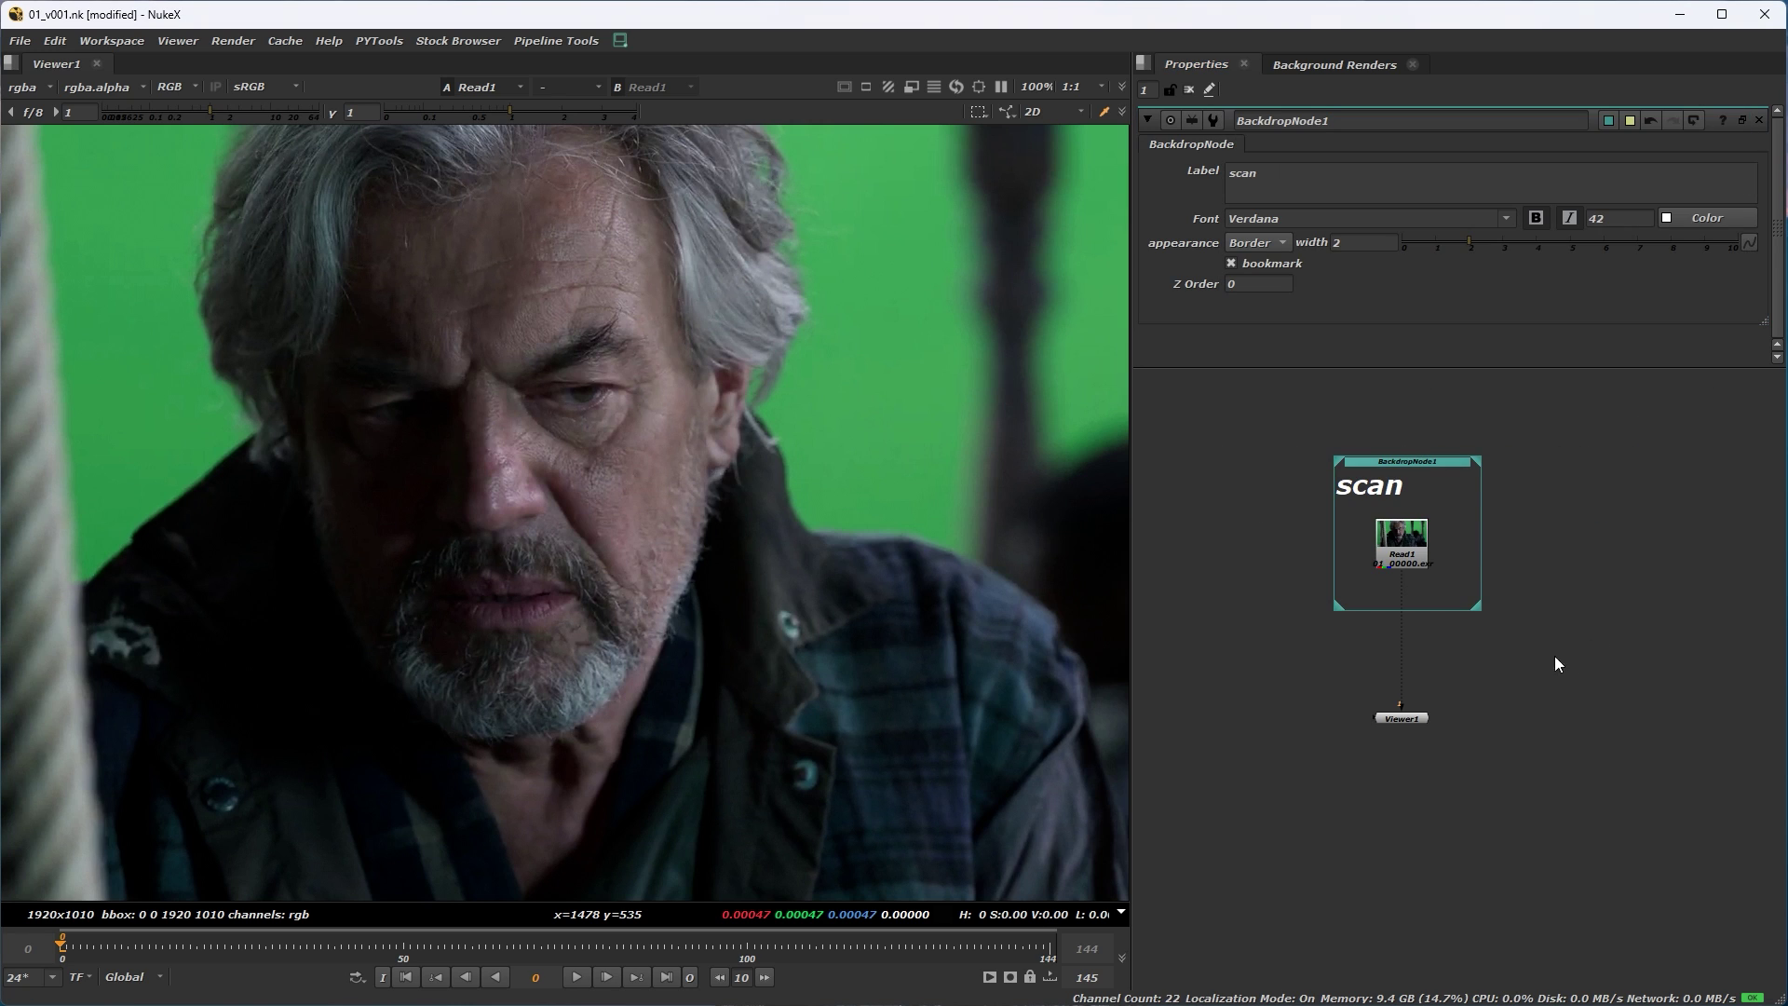
{"action": "left_click", "coordinate": [1404, 720]}
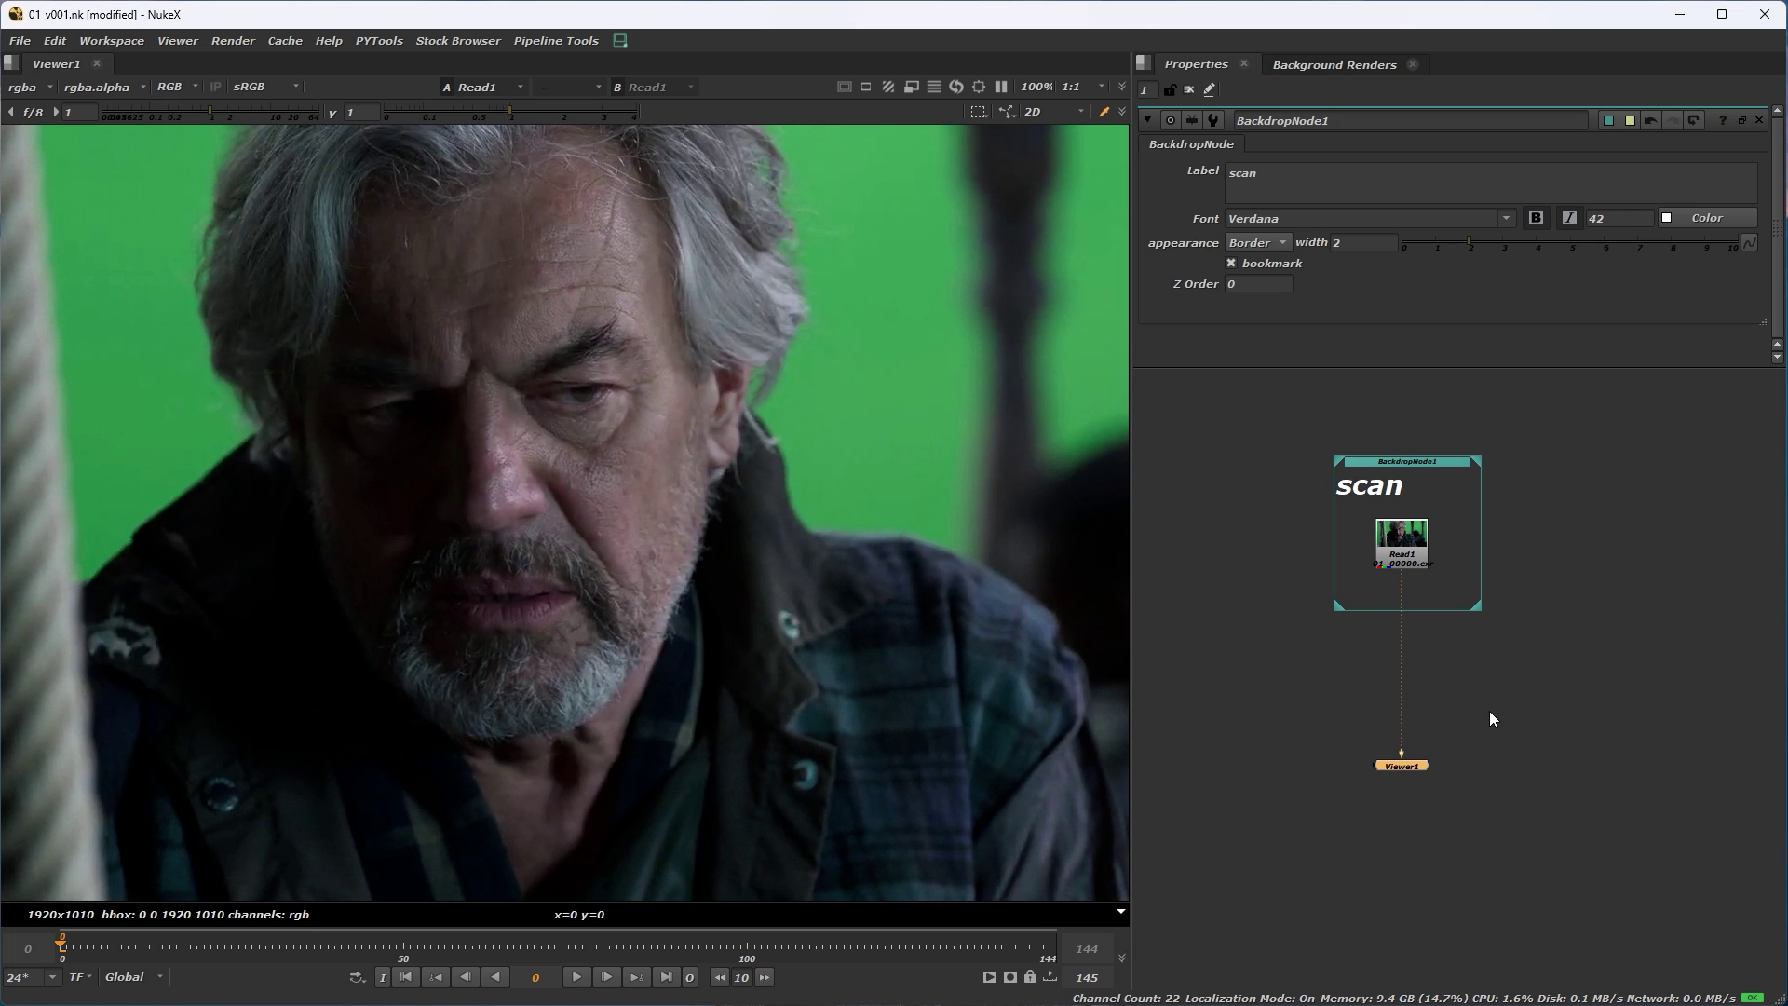
Add a Mocha Pro node between Read1 and Viewer1 and launch the Mocha UI from it.
{"action": "key", "text": "f"}
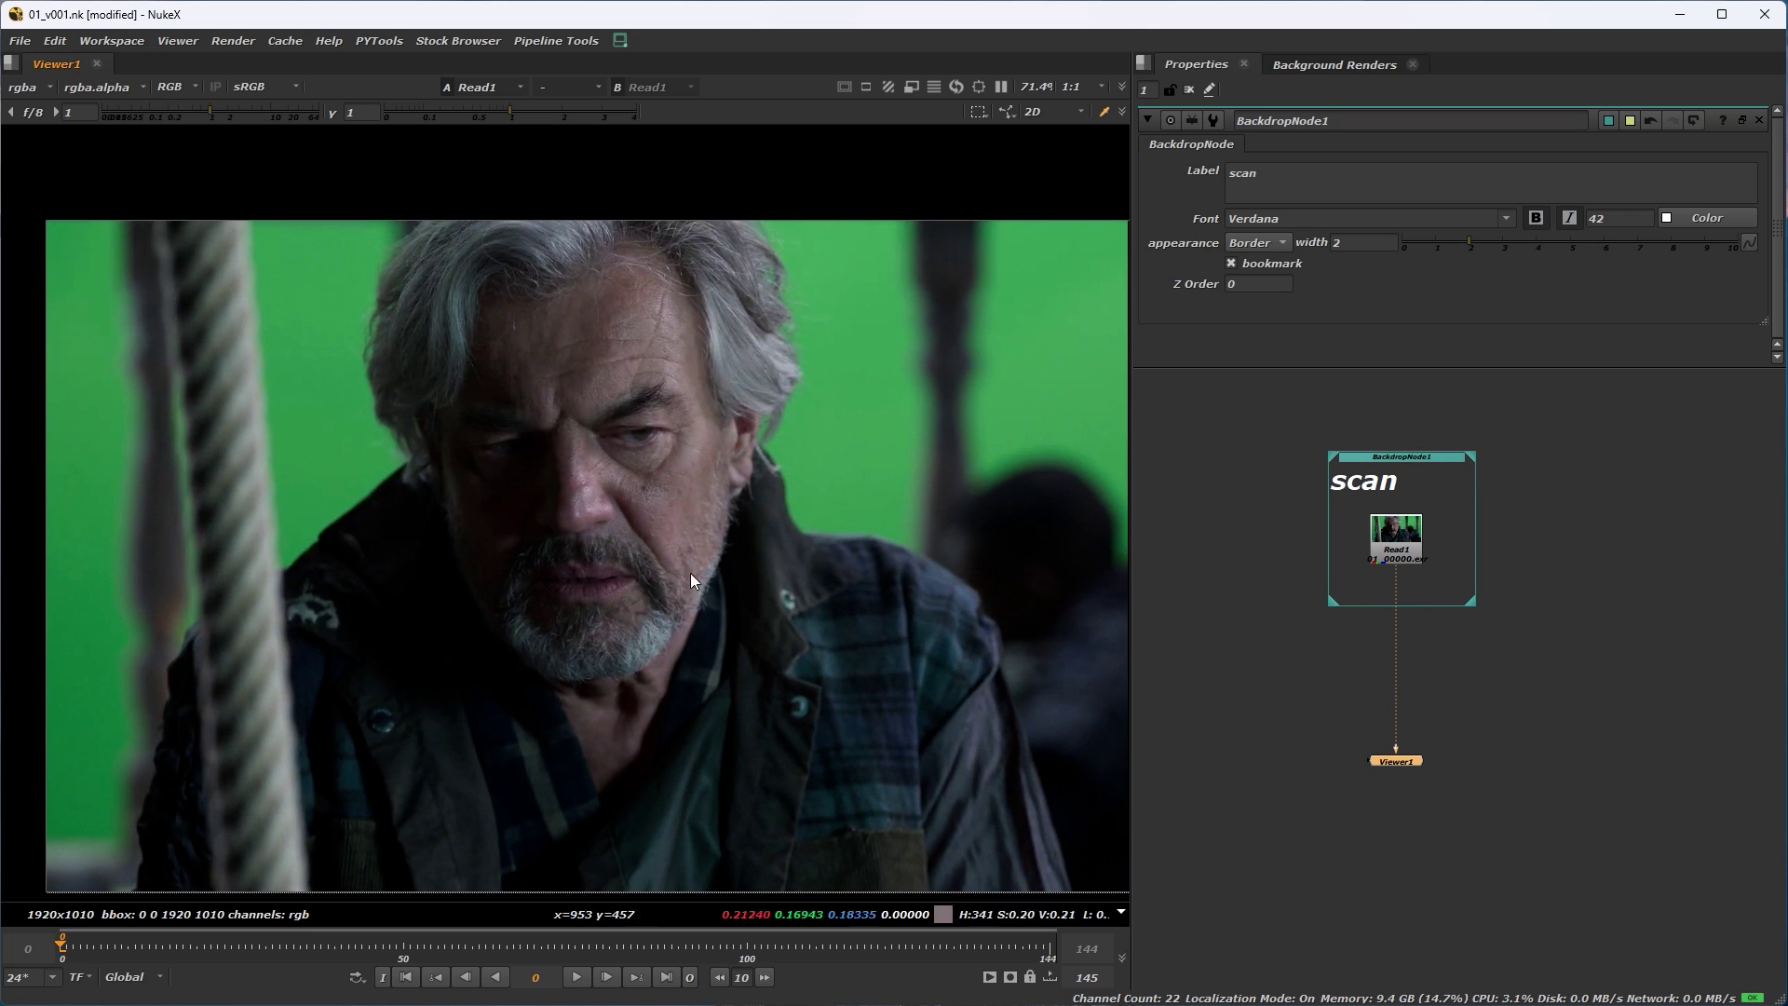
{"action": "scroll", "coordinate": [690, 573], "scroll_direction": "up", "scroll_amount": 3}
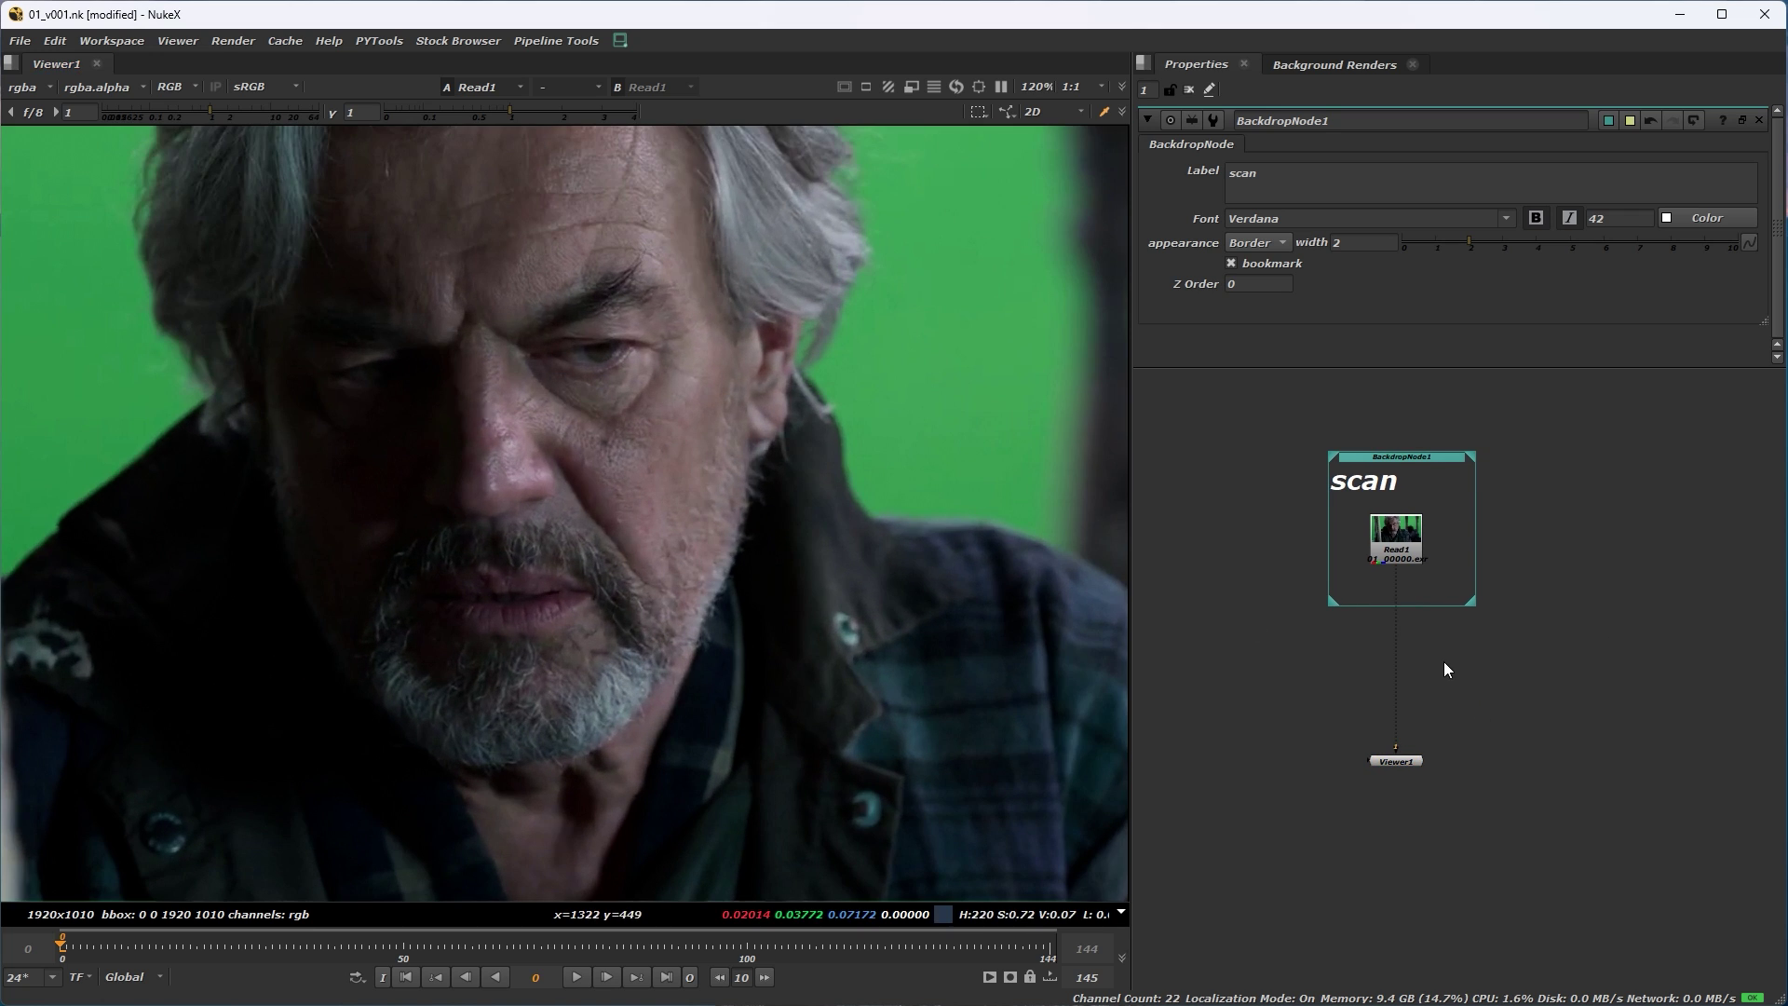
{"action": "key", "text": "Tab"}
{"action": "type", "text": "mocha Pro [Boris FX Mocha"}
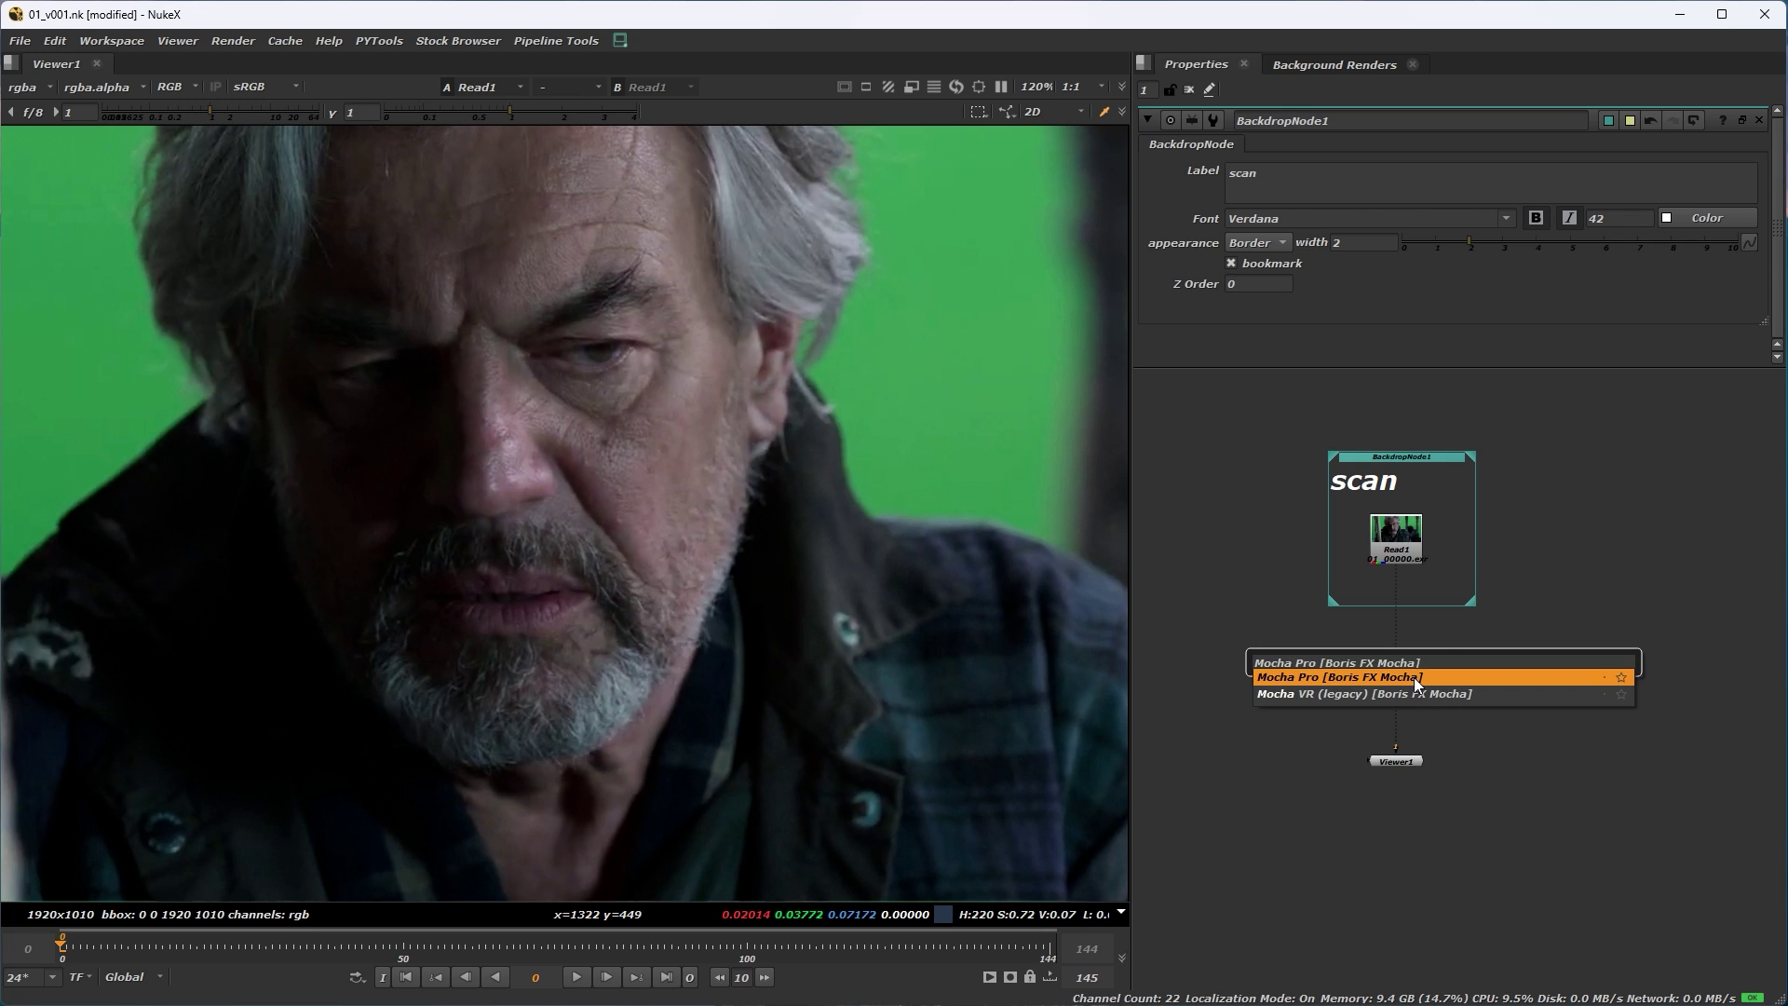
{"action": "left_click", "coordinate": [1413, 677]}
{"action": "left_click_drag", "start_coordinate": [1520, 733], "coordinate": [1450, 720]}
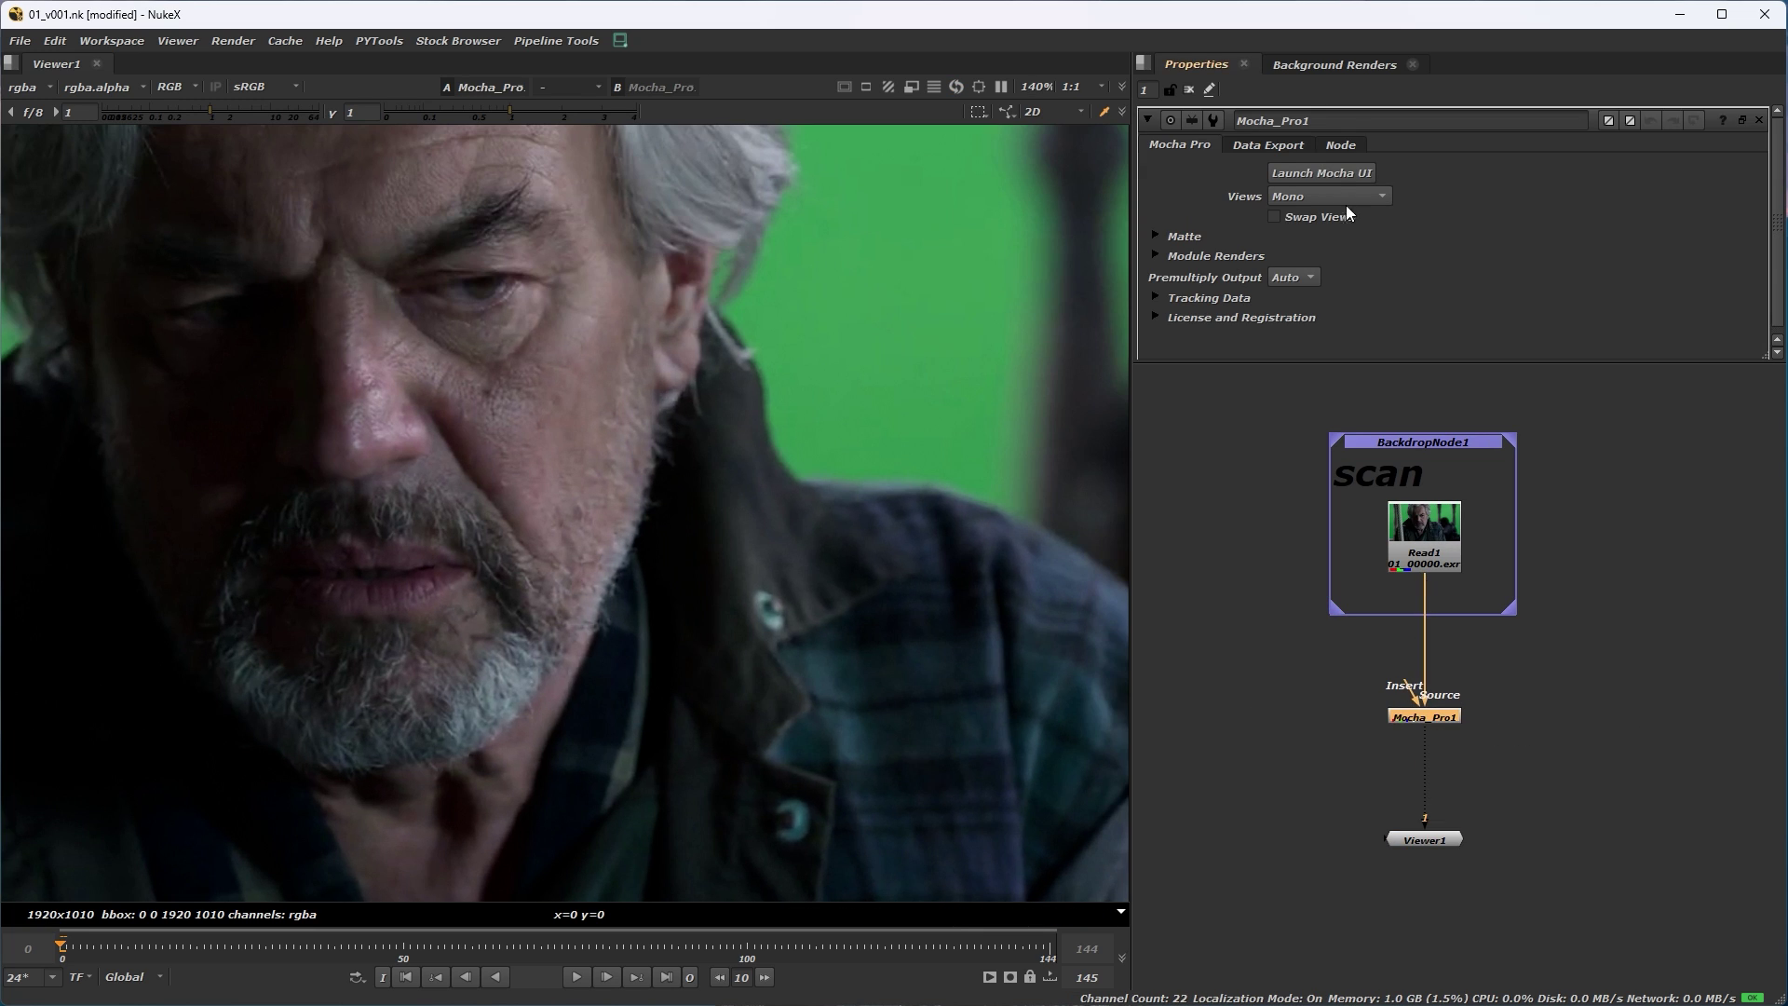
{"action": "left_click", "coordinate": [1326, 173]}
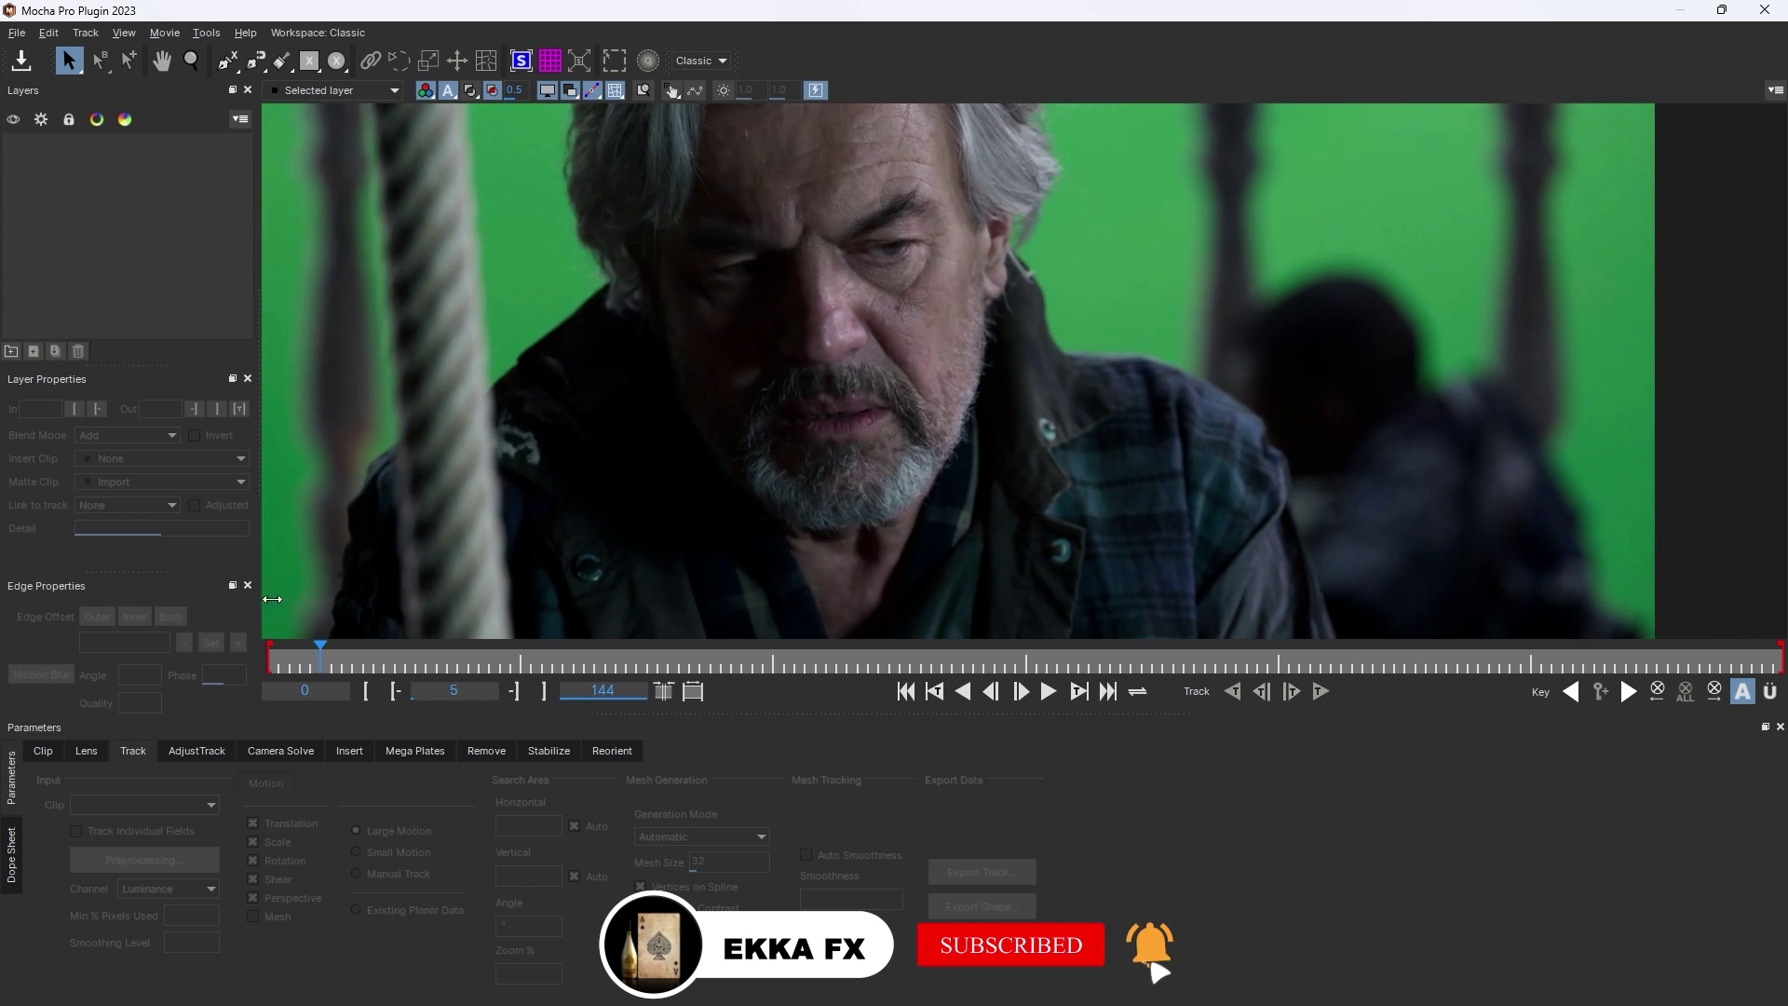
Draw a closed, smoothed X-spline around the man's cheek and jaw, from just below the ear to the beard, at frame 0.
{"action": "left_click", "coordinate": [337, 65]}
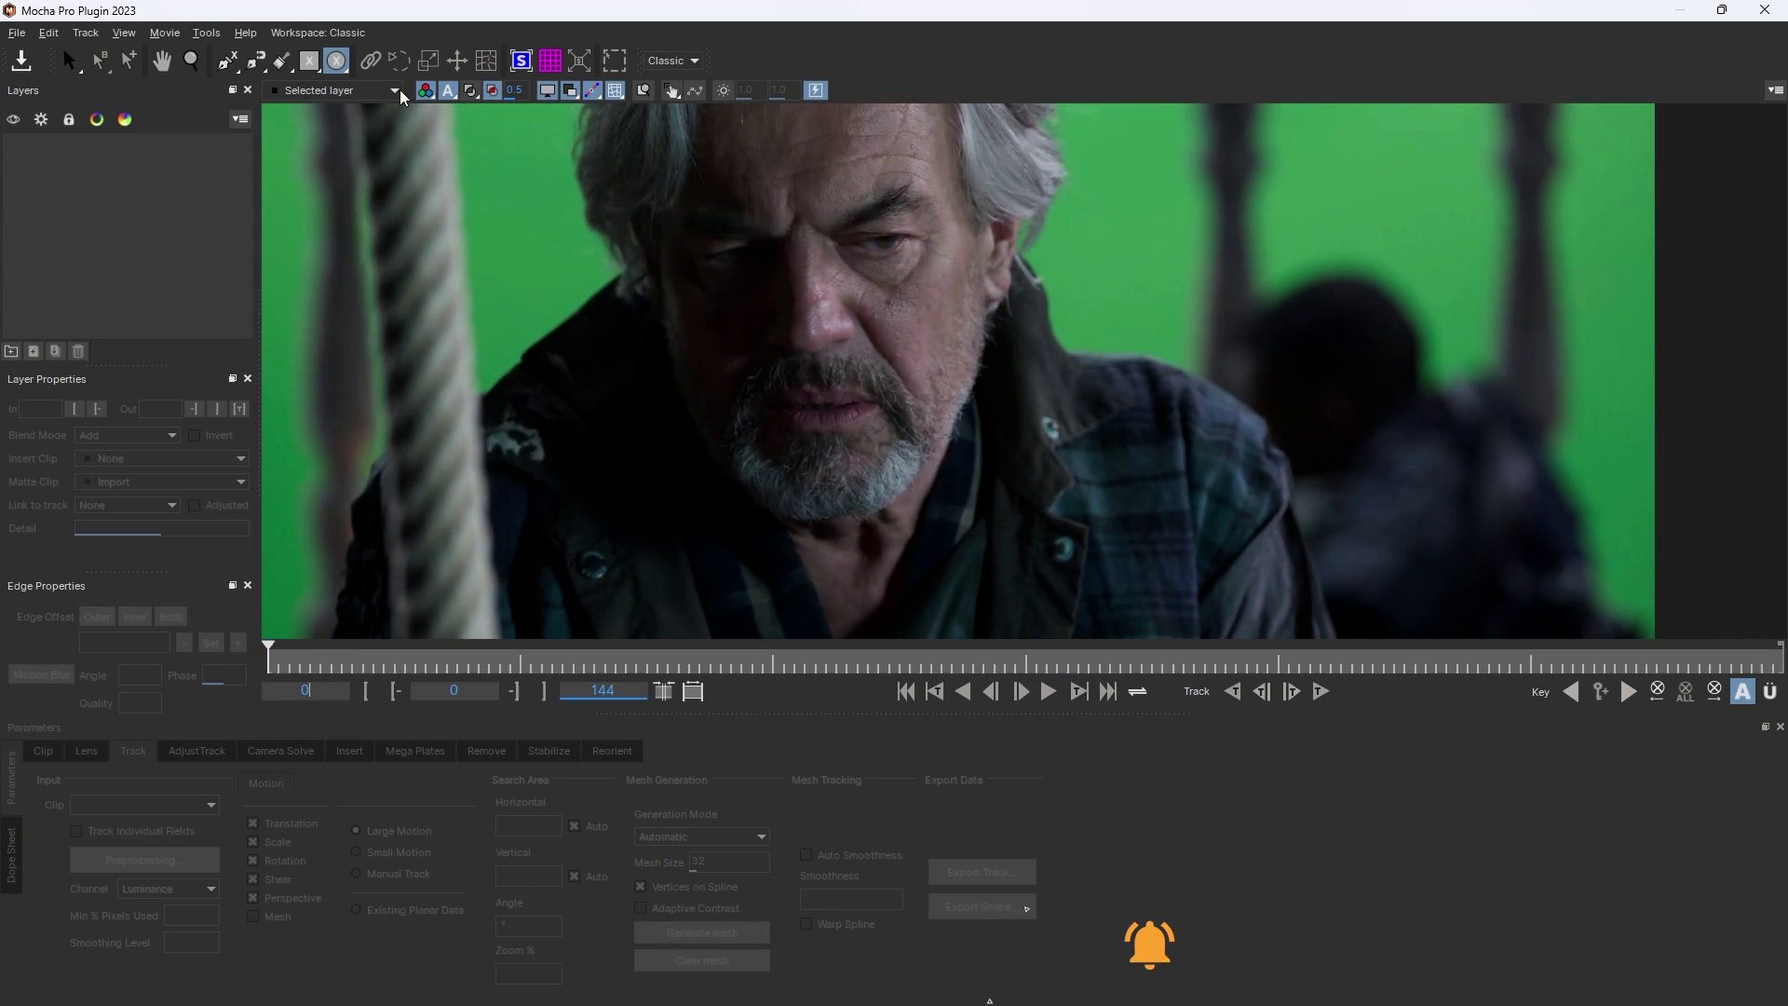
{"action": "left_click", "coordinate": [226, 60]}
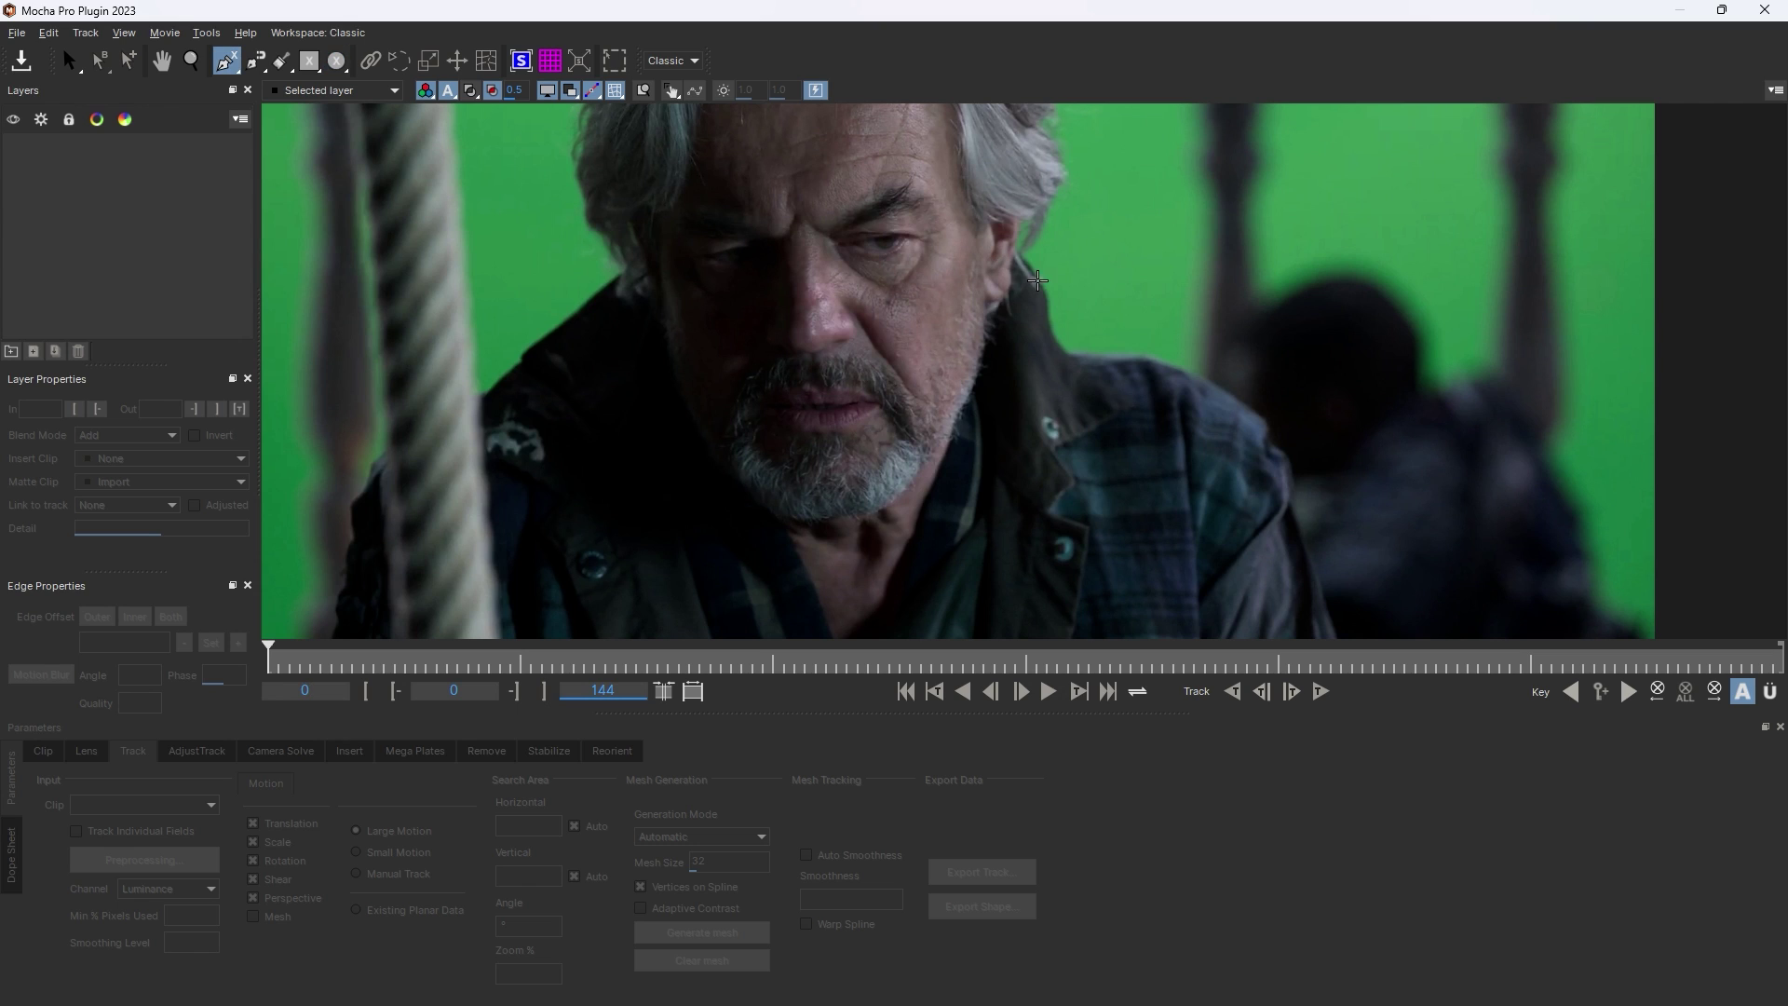
{"action": "left_click", "coordinate": [985, 307]}
{"action": "left_click", "coordinate": [957, 314]}
{"action": "left_click", "coordinate": [938, 359]}
{"action": "left_click", "coordinate": [926, 407]}
{"action": "left_click", "coordinate": [925, 447]}
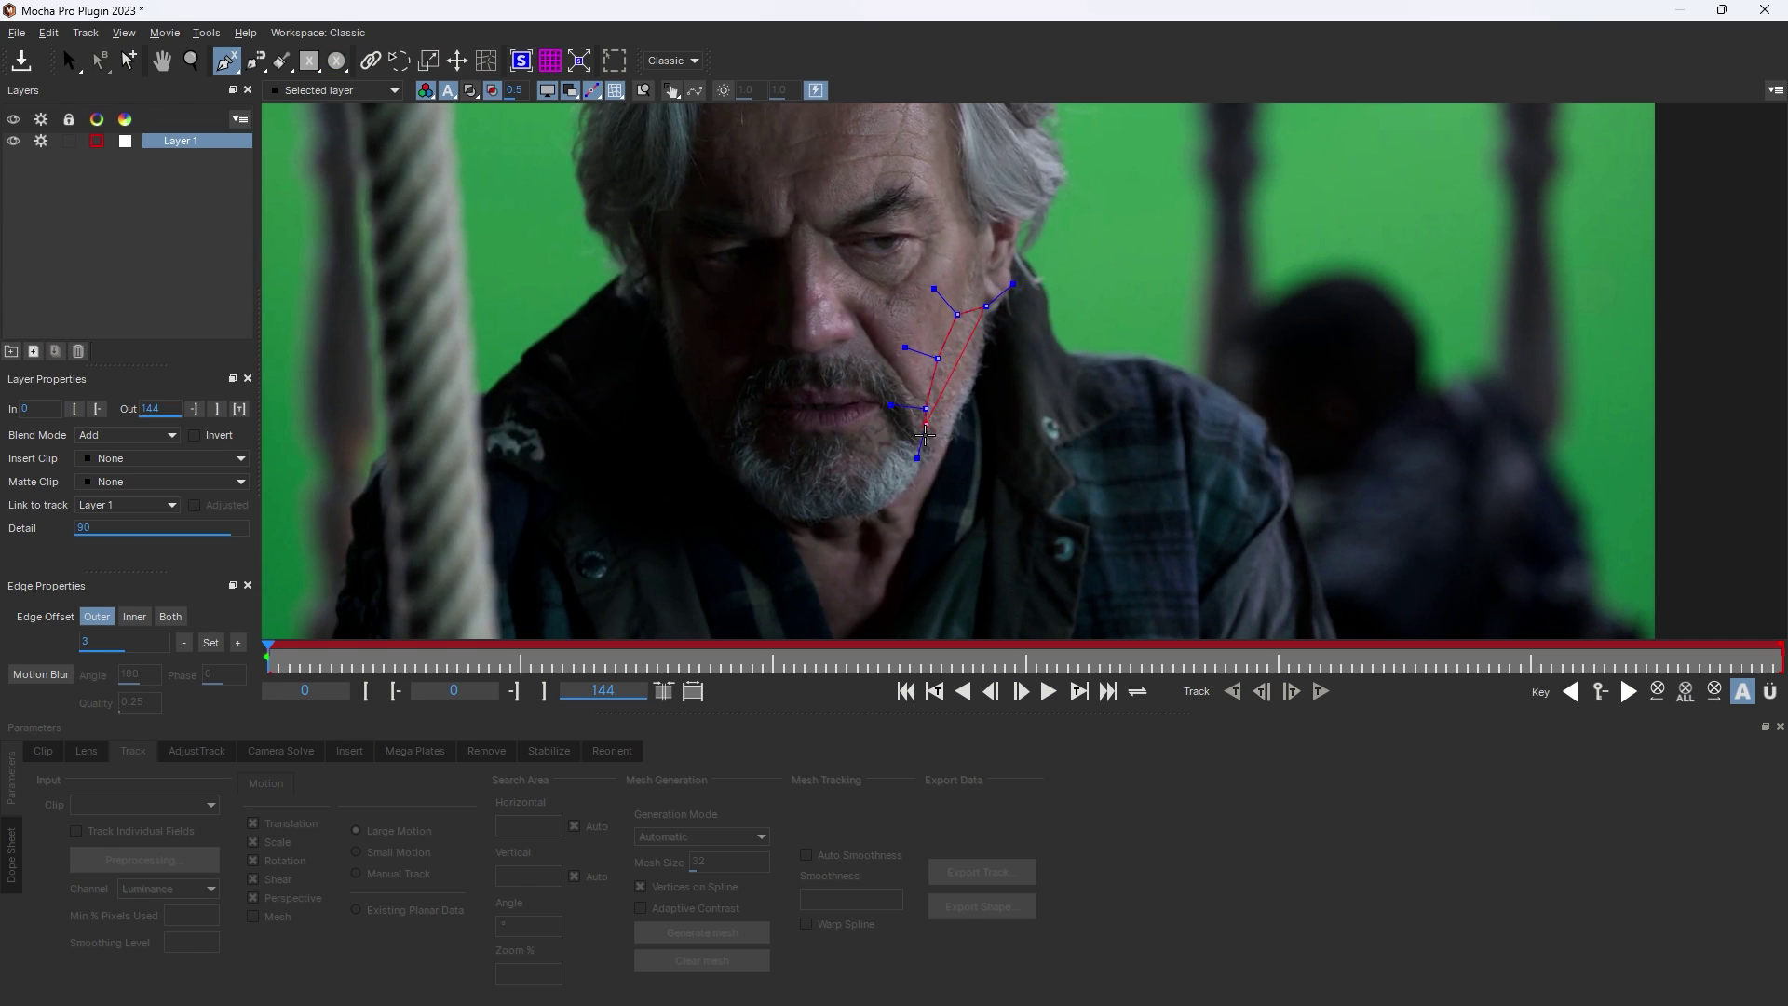
{"action": "left_click", "coordinate": [948, 451]}
{"action": "left_click", "coordinate": [994, 386]}
{"action": "right_click", "coordinate": [1004, 313]}
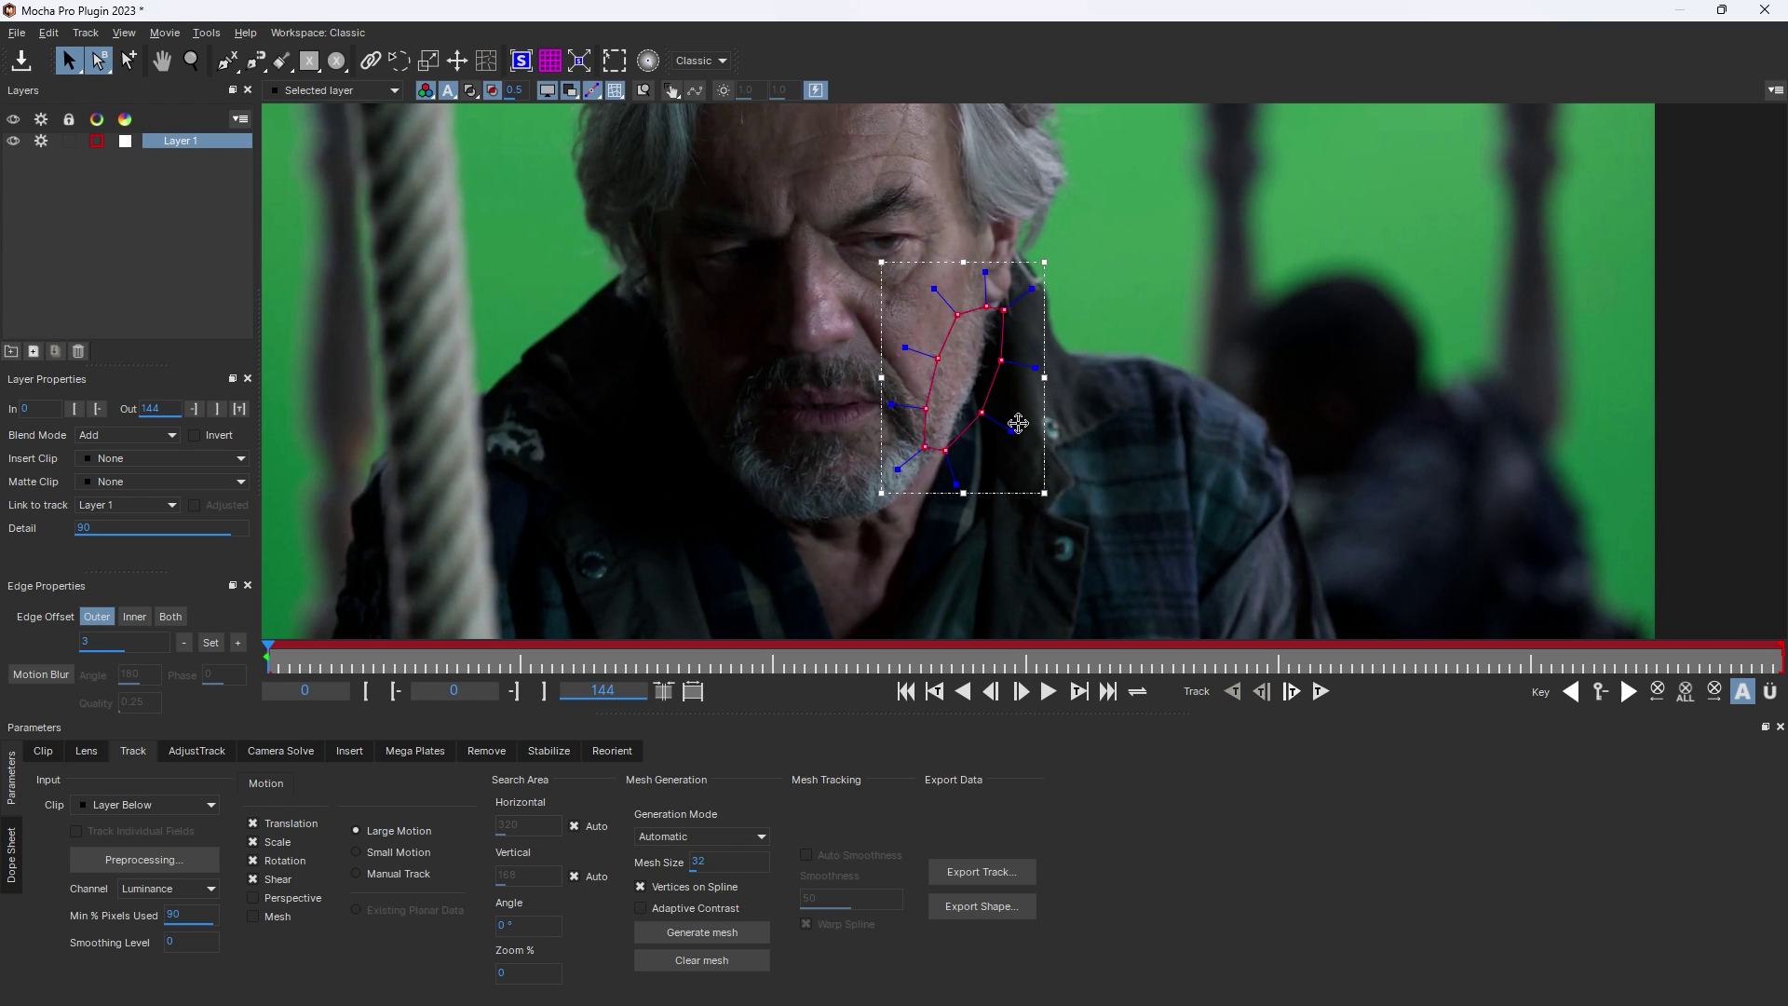
{"action": "left_click_drag", "start_coordinate": [1018, 424], "coordinate": [951, 463]}
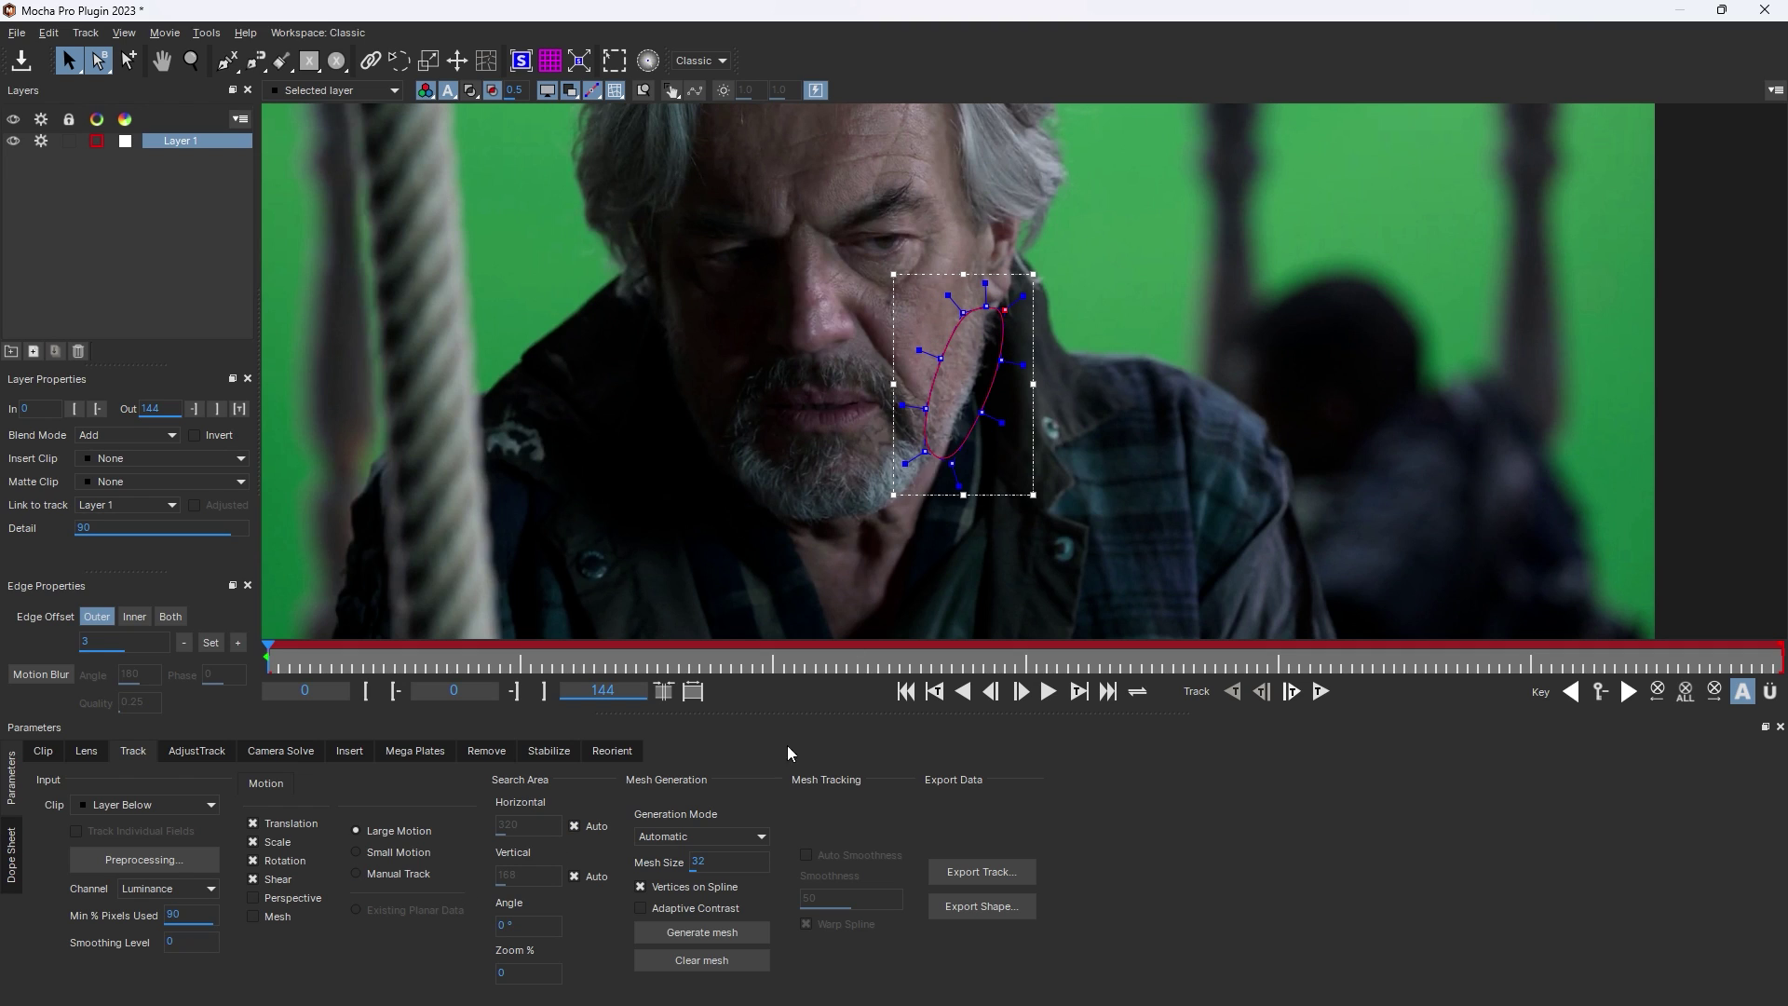
Track Layer 1 forward to frame 144 with only translation, scale and rotation enabled, and check the result back to the start.
{"action": "left_click", "coordinate": [282, 885]}
{"action": "left_click", "coordinate": [1320, 690]}
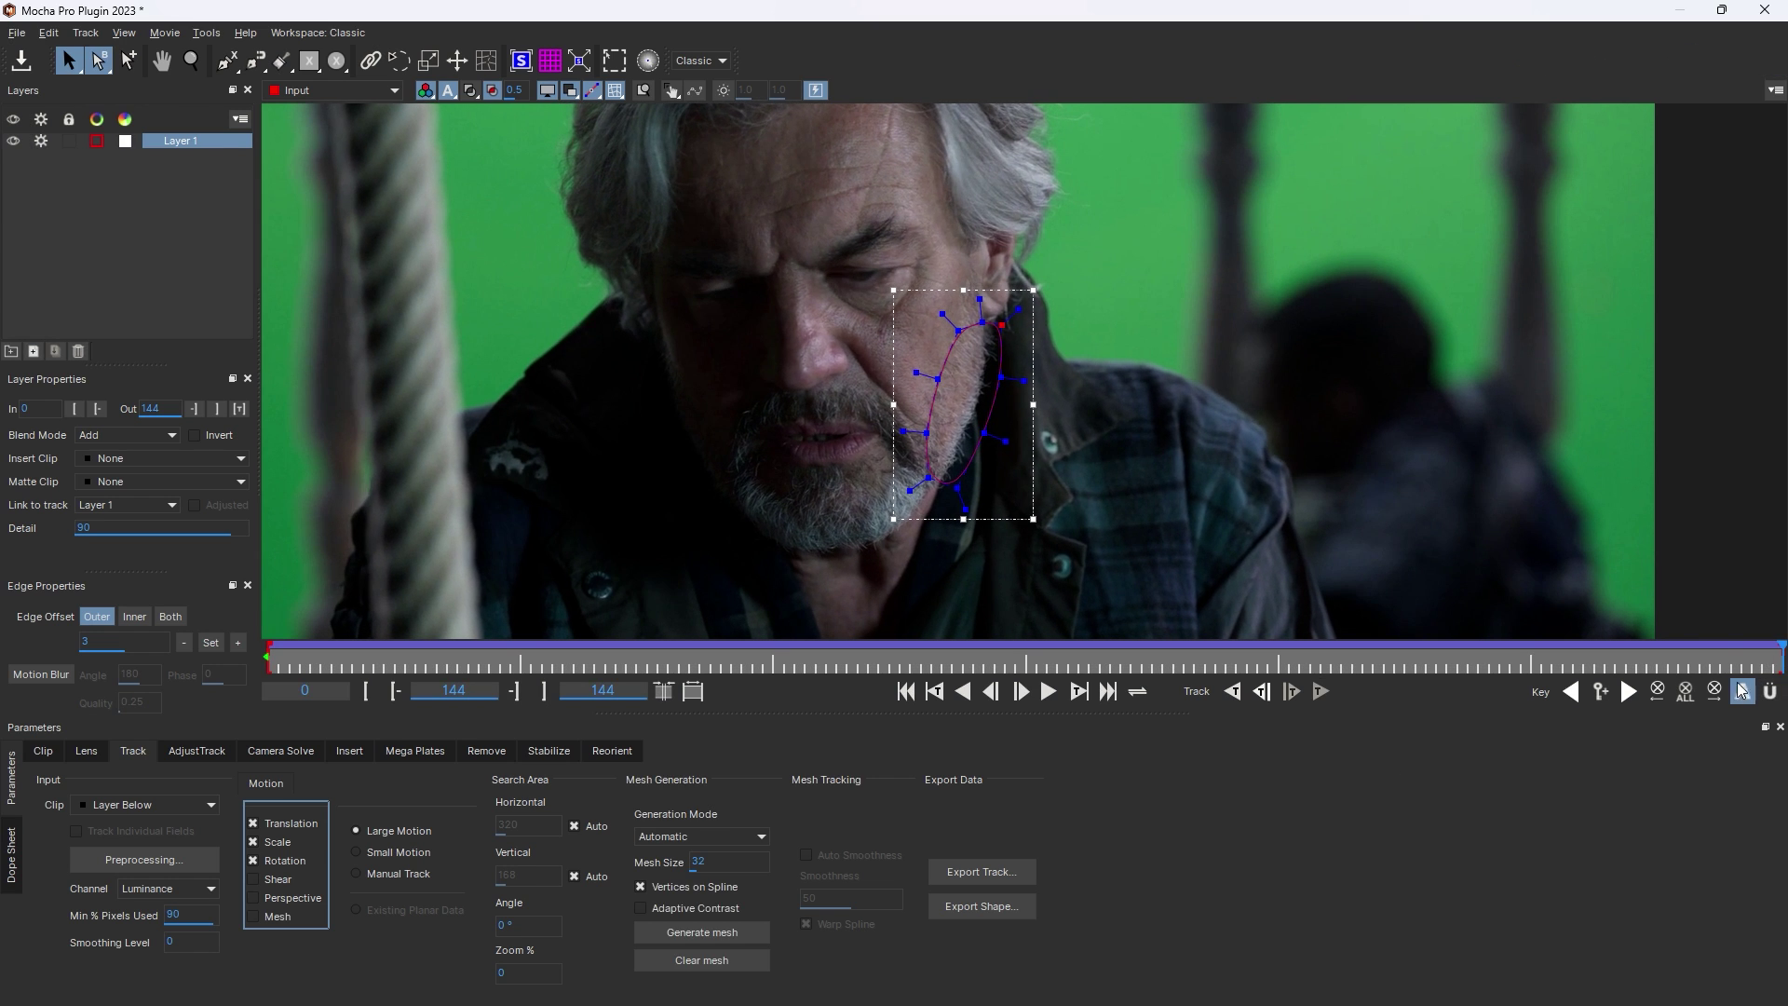
{"action": "left_click_drag", "start_coordinate": [1756, 660], "coordinate": [578, 663]}
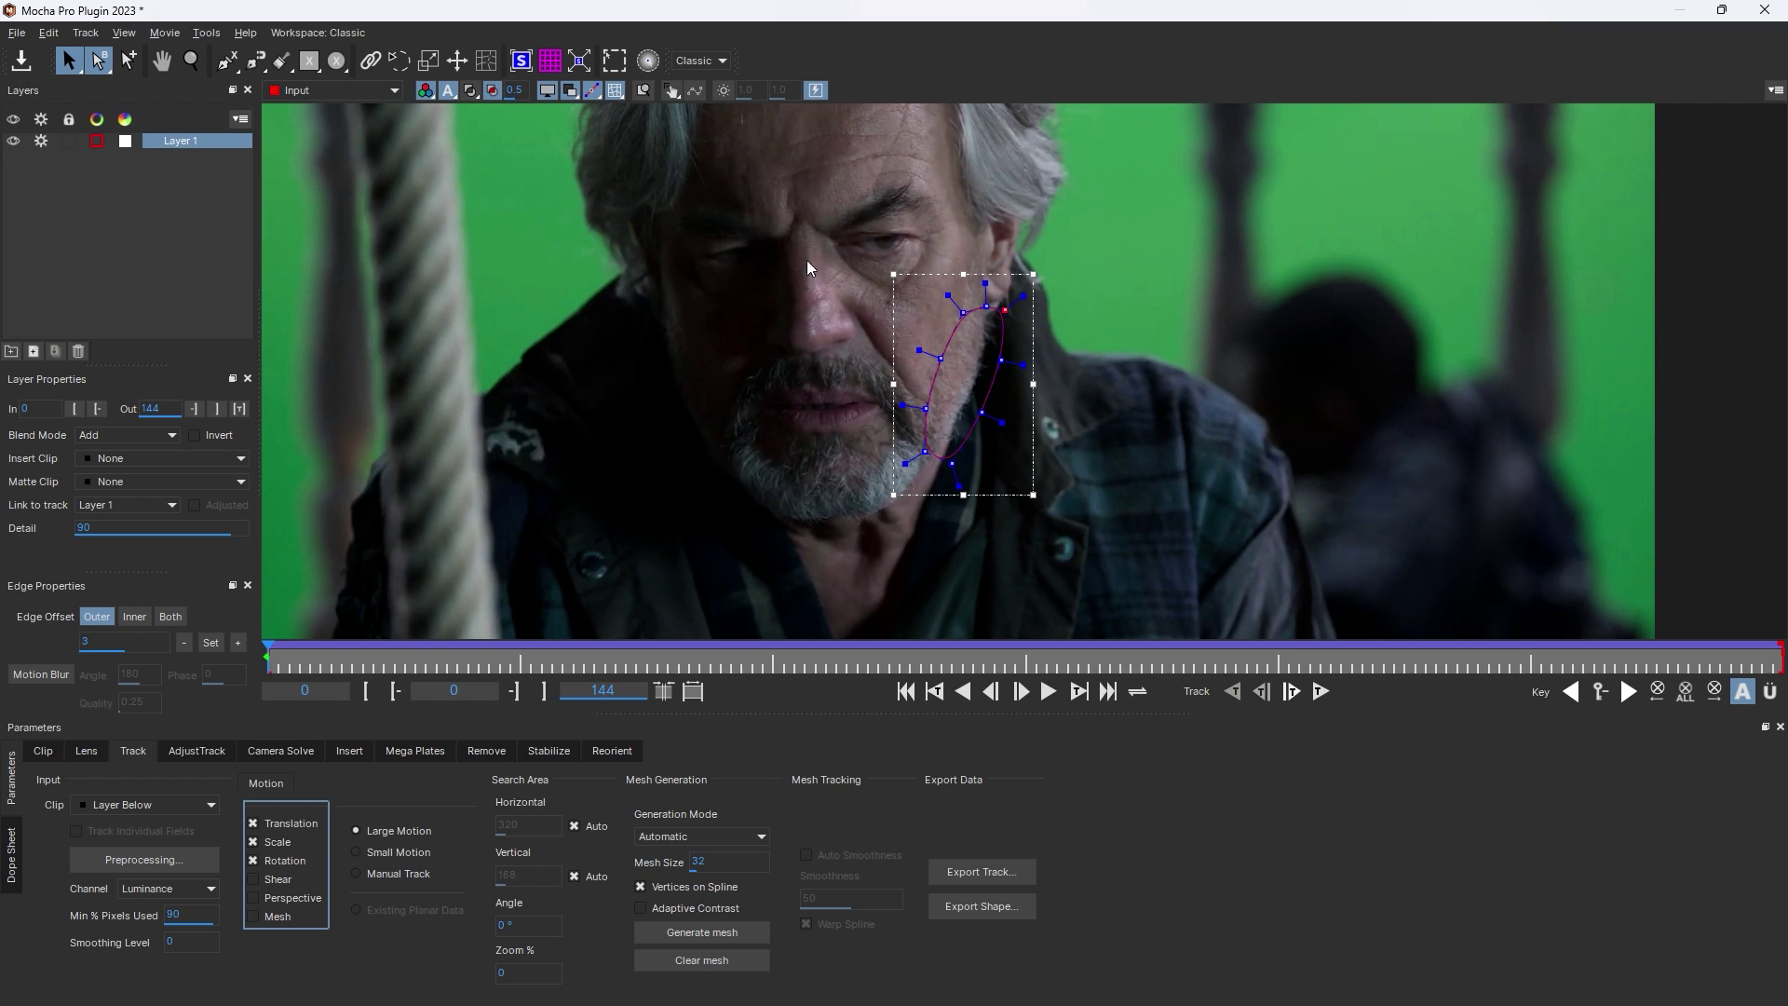
Copy the whole cheek layer's tracking data to the clipboard as Nuke 7 Tracker (*.nk) and return to Nuke.
{"action": "left_click_drag", "start_coordinate": [775, 243], "coordinate": [1106, 500]}
{"action": "left_click", "coordinate": [994, 870]}
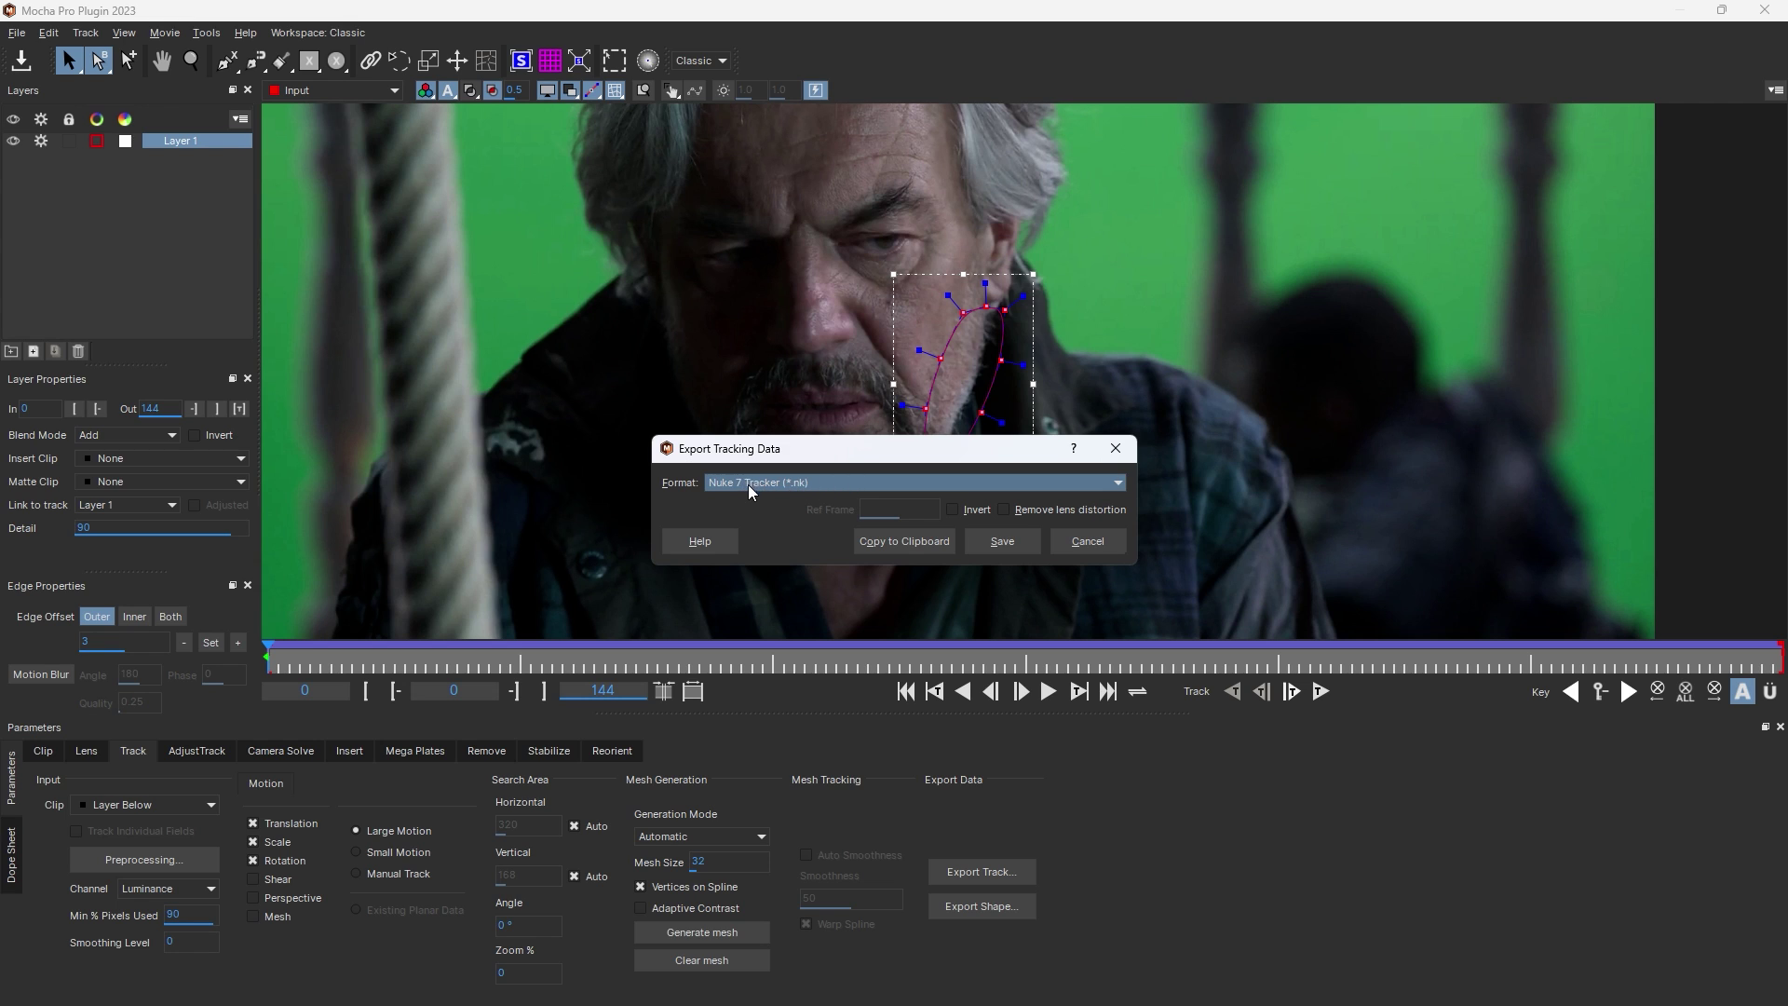
{"action": "left_click", "coordinate": [781, 484]}
{"action": "left_click", "coordinate": [742, 636]}
{"action": "left_click", "coordinate": [924, 544]}
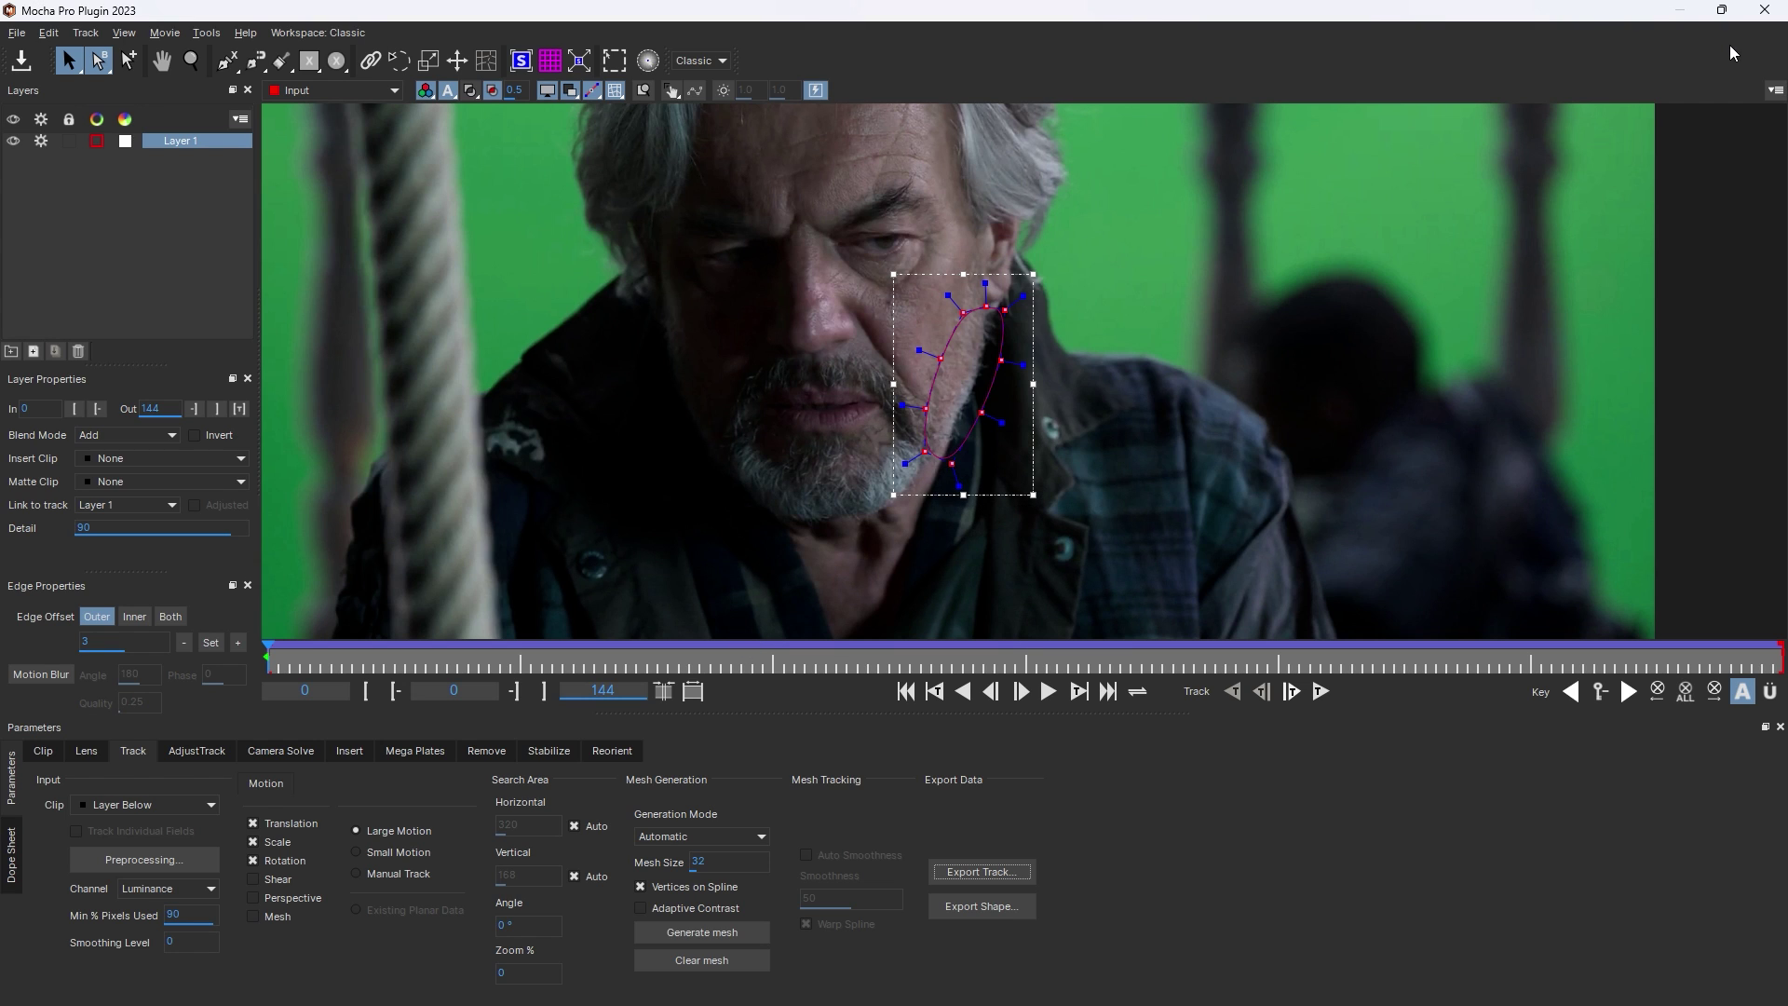
{"action": "left_click", "coordinate": [1764, 10]}
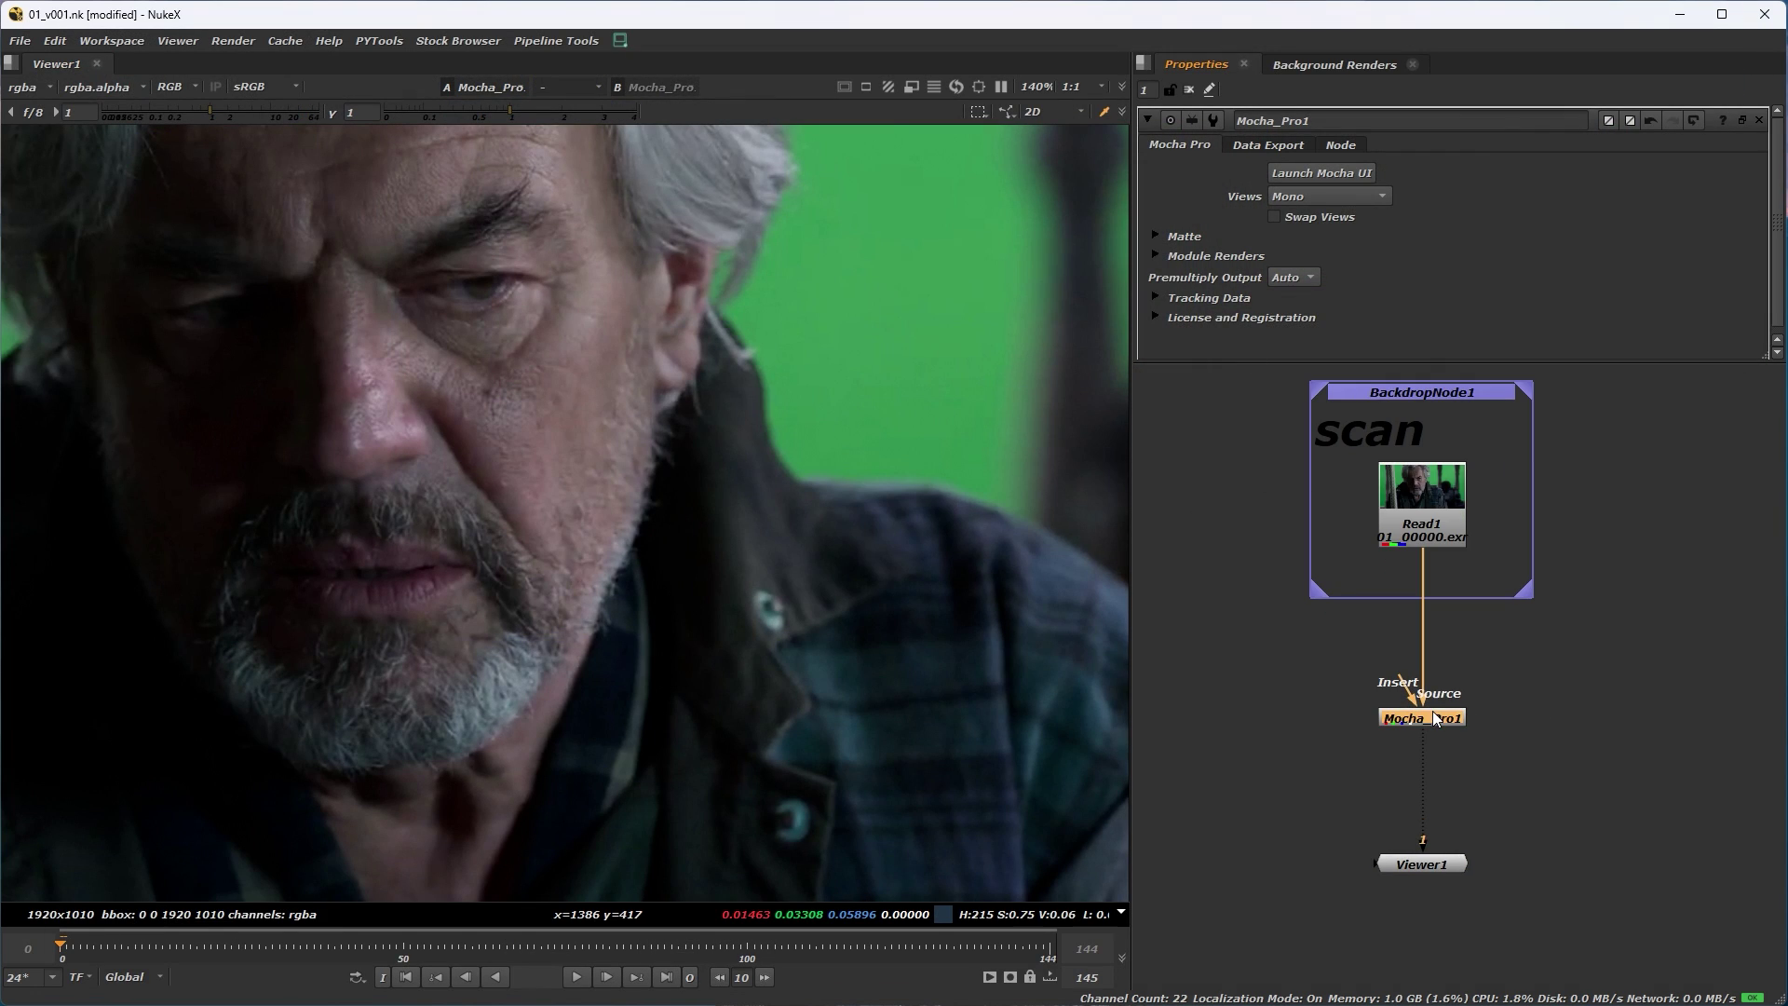
Extract the Mocha_Pro1 node from the Read1 stream and park it beside the scan backdrop.
{"action": "key", "text": "ctrl+shift+x"}
{"action": "left_click_drag", "start_coordinate": [1516, 714], "coordinate": [1629, 517]}
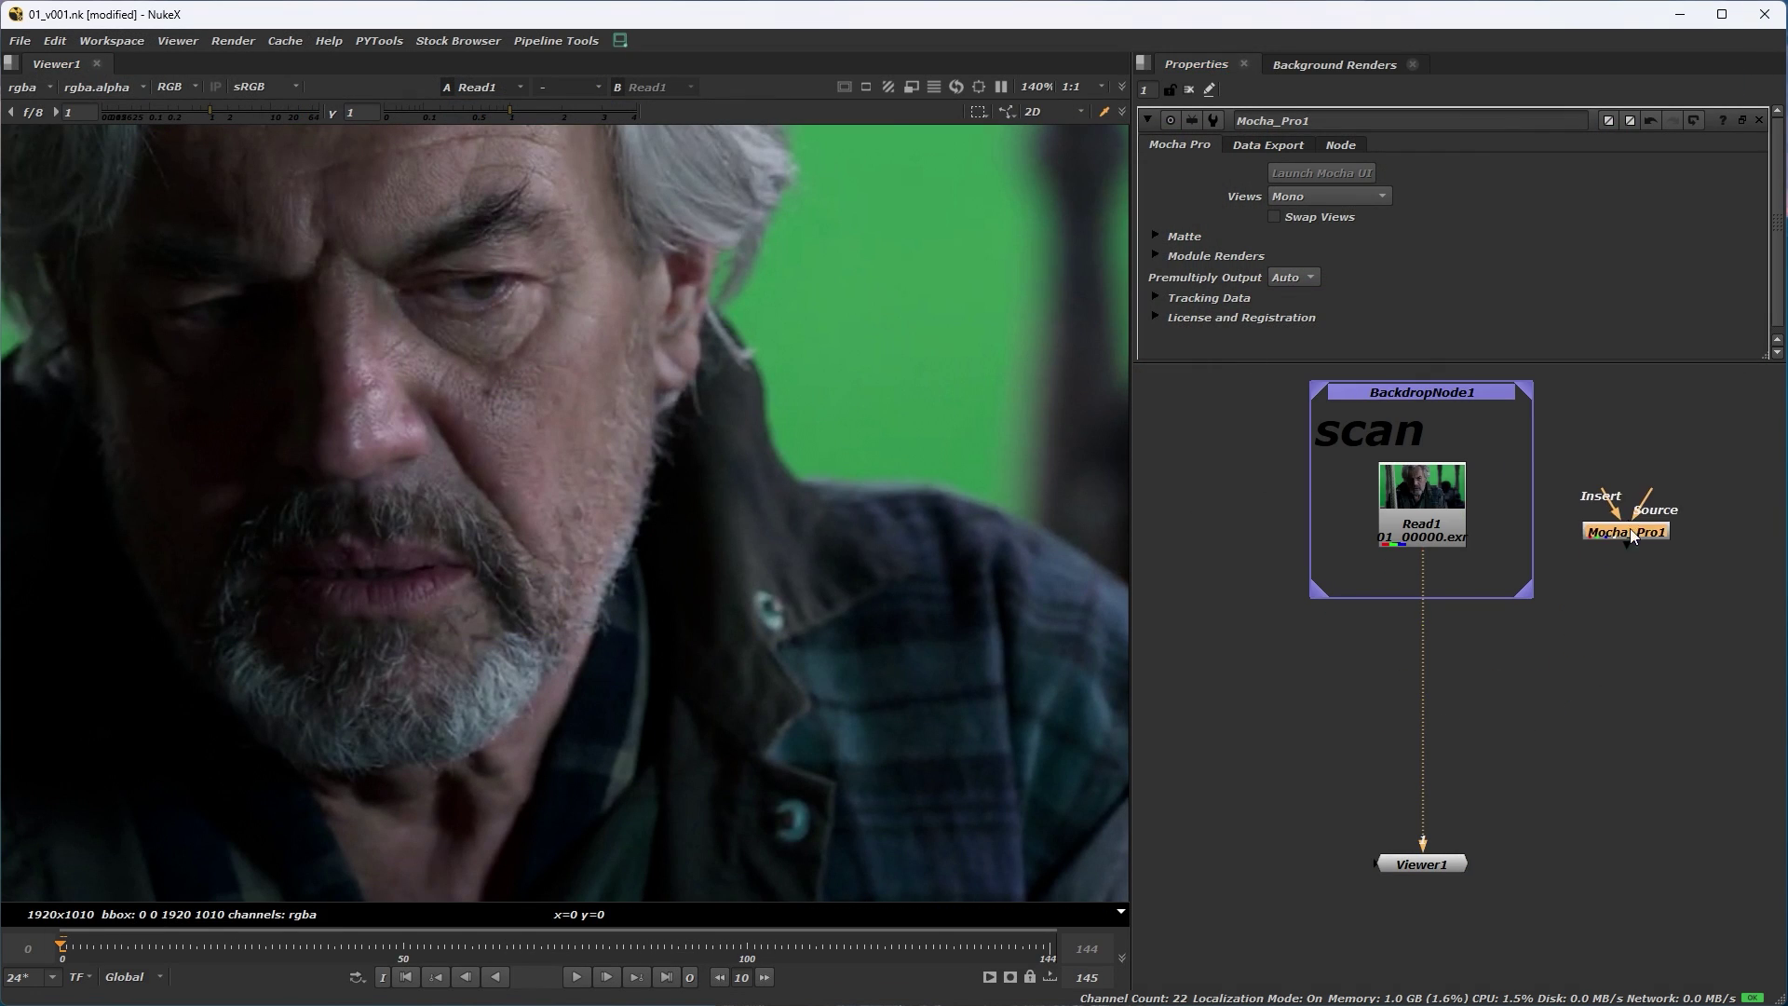
{"action": "middle_click_drag", "start_coordinate": [1628, 517], "coordinate": [1602, 520]}
{"action": "middle_click_drag", "start_coordinate": [1601, 445], "coordinate": [1584, 441]}
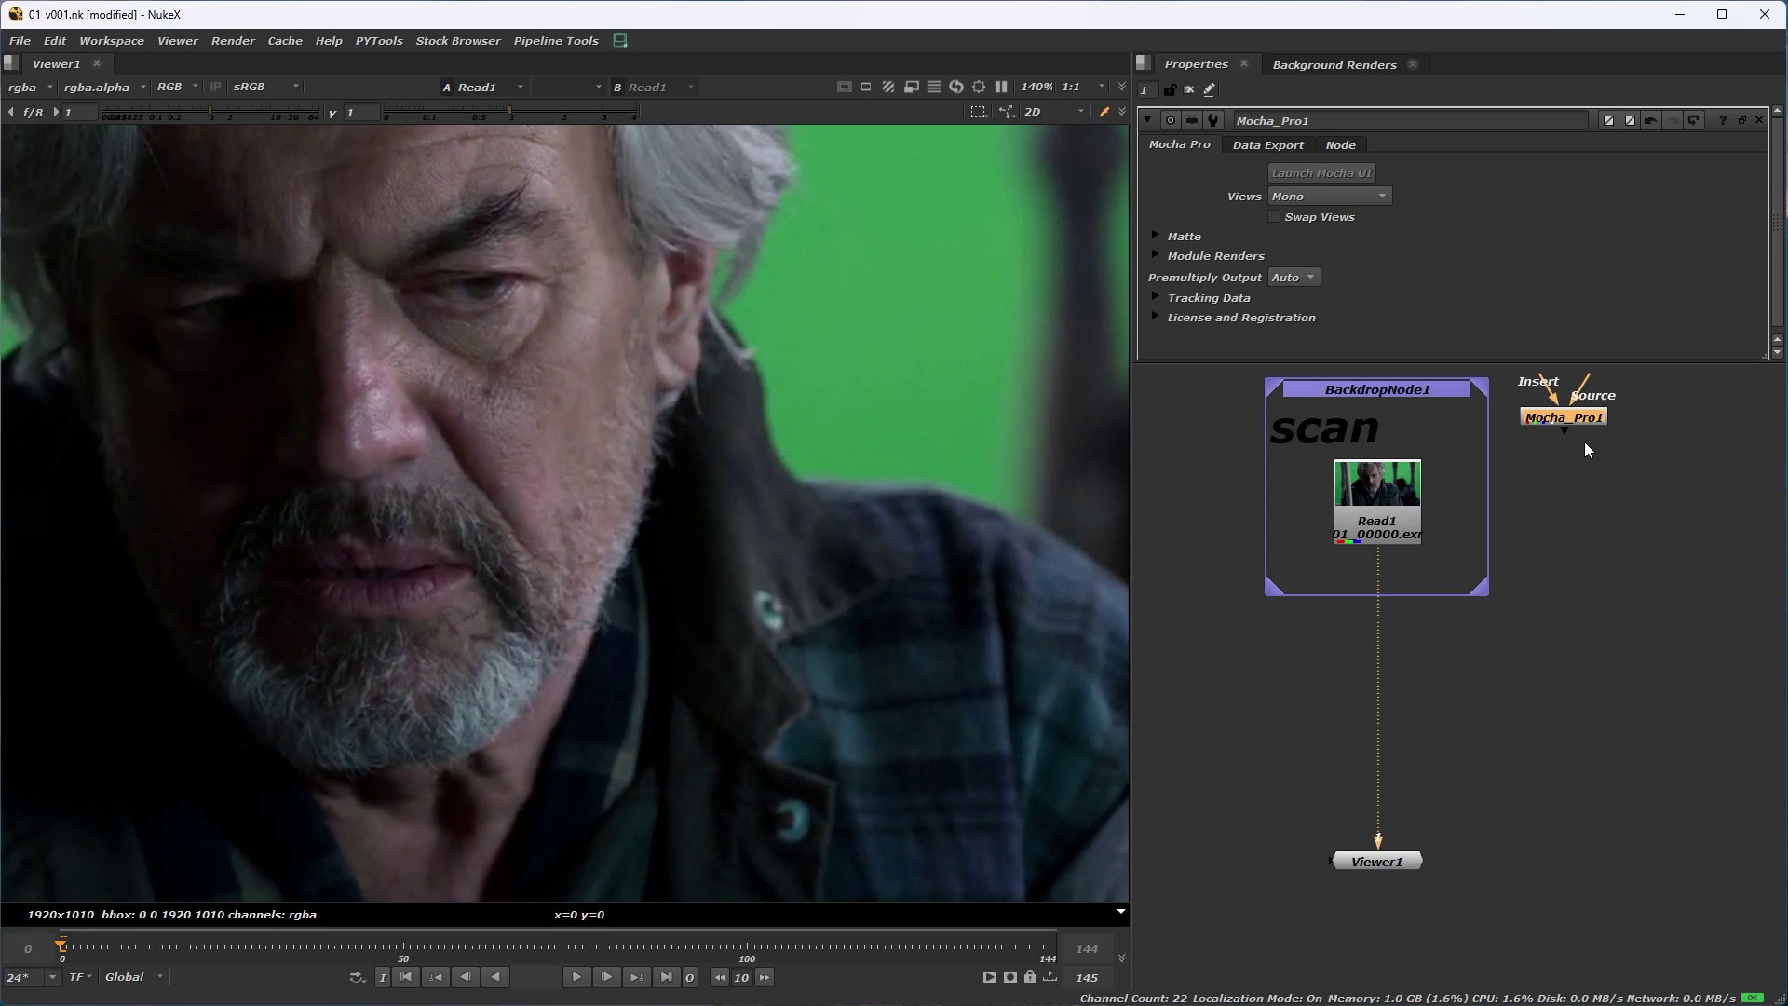
{"action": "middle_click_drag", "start_coordinate": [1521, 584], "coordinate": [1512, 591]}
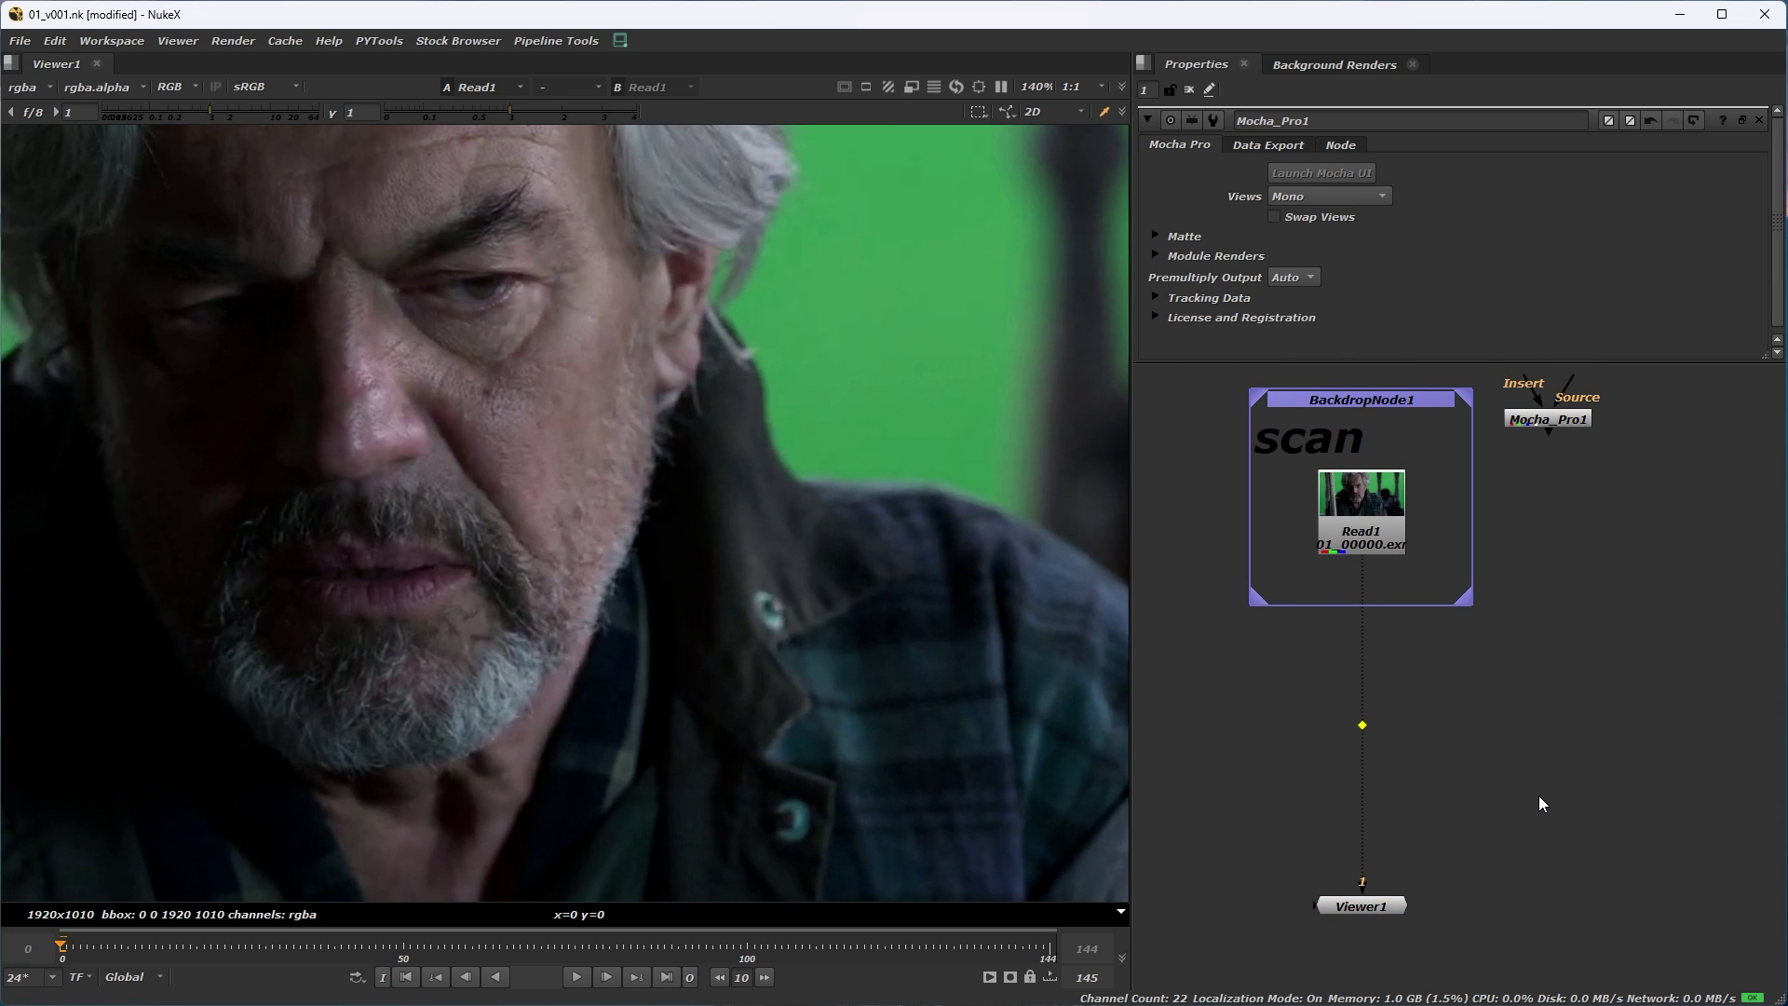
Paste the copied tracker node into the node graph and enable translation (T) for all four tracks.
{"action": "key", "text": "ctrl+v"}
{"action": "left_click_drag", "start_coordinate": [1538, 795], "coordinate": [1607, 734]}
{"action": "double_click", "coordinate": [1607, 730]}
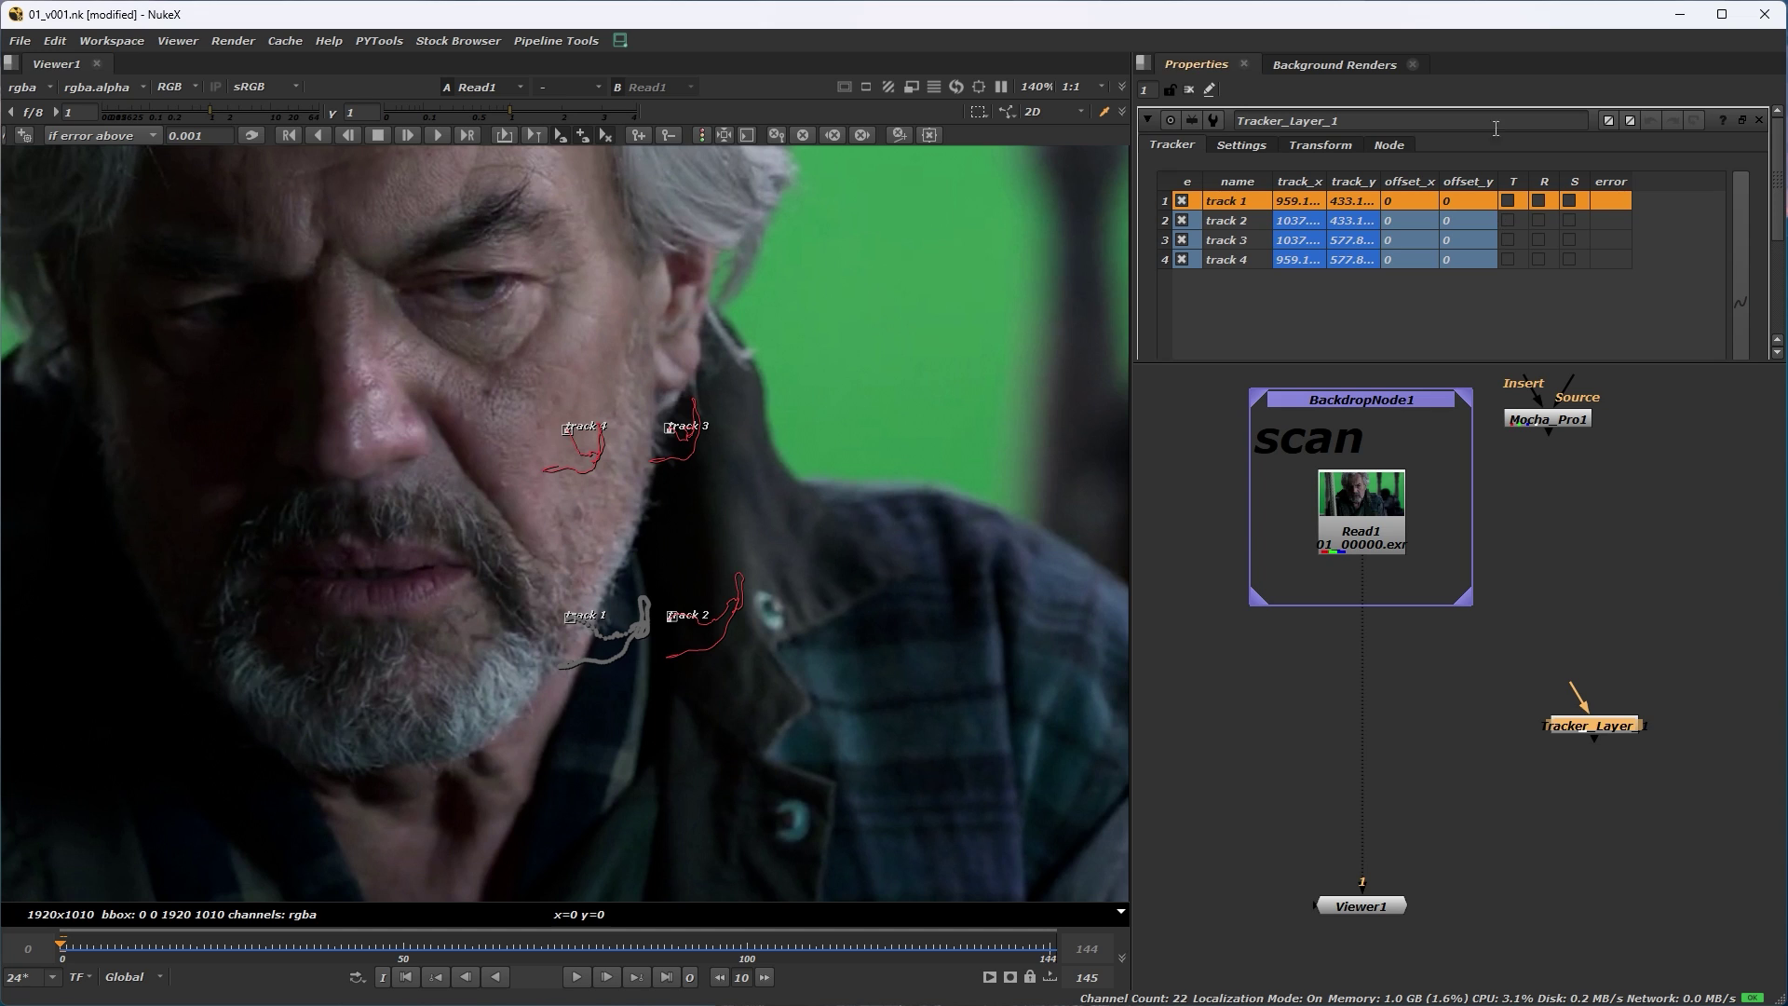
{"action": "left_click", "coordinate": [1506, 199]}
{"action": "left_click", "coordinate": [1506, 214]}
{"action": "left_click", "coordinate": [1509, 237]}
{"action": "left_click", "coordinate": [1511, 222]}
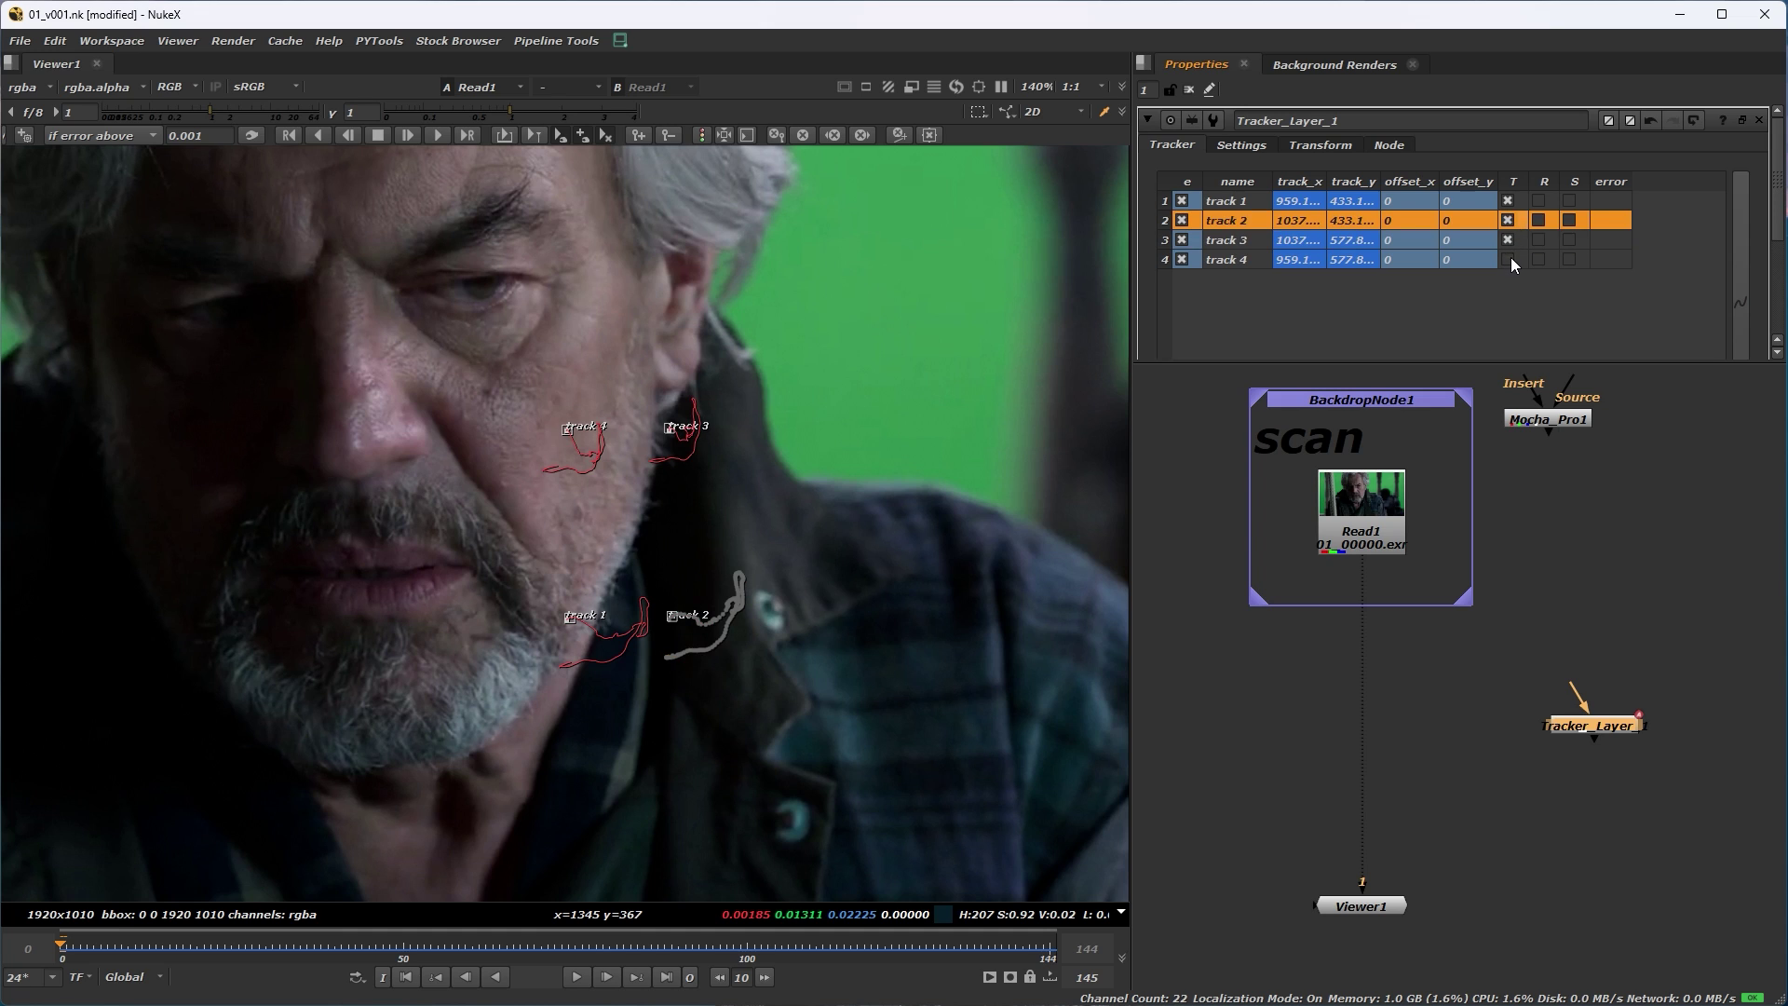
{"action": "left_click", "coordinate": [1509, 259]}
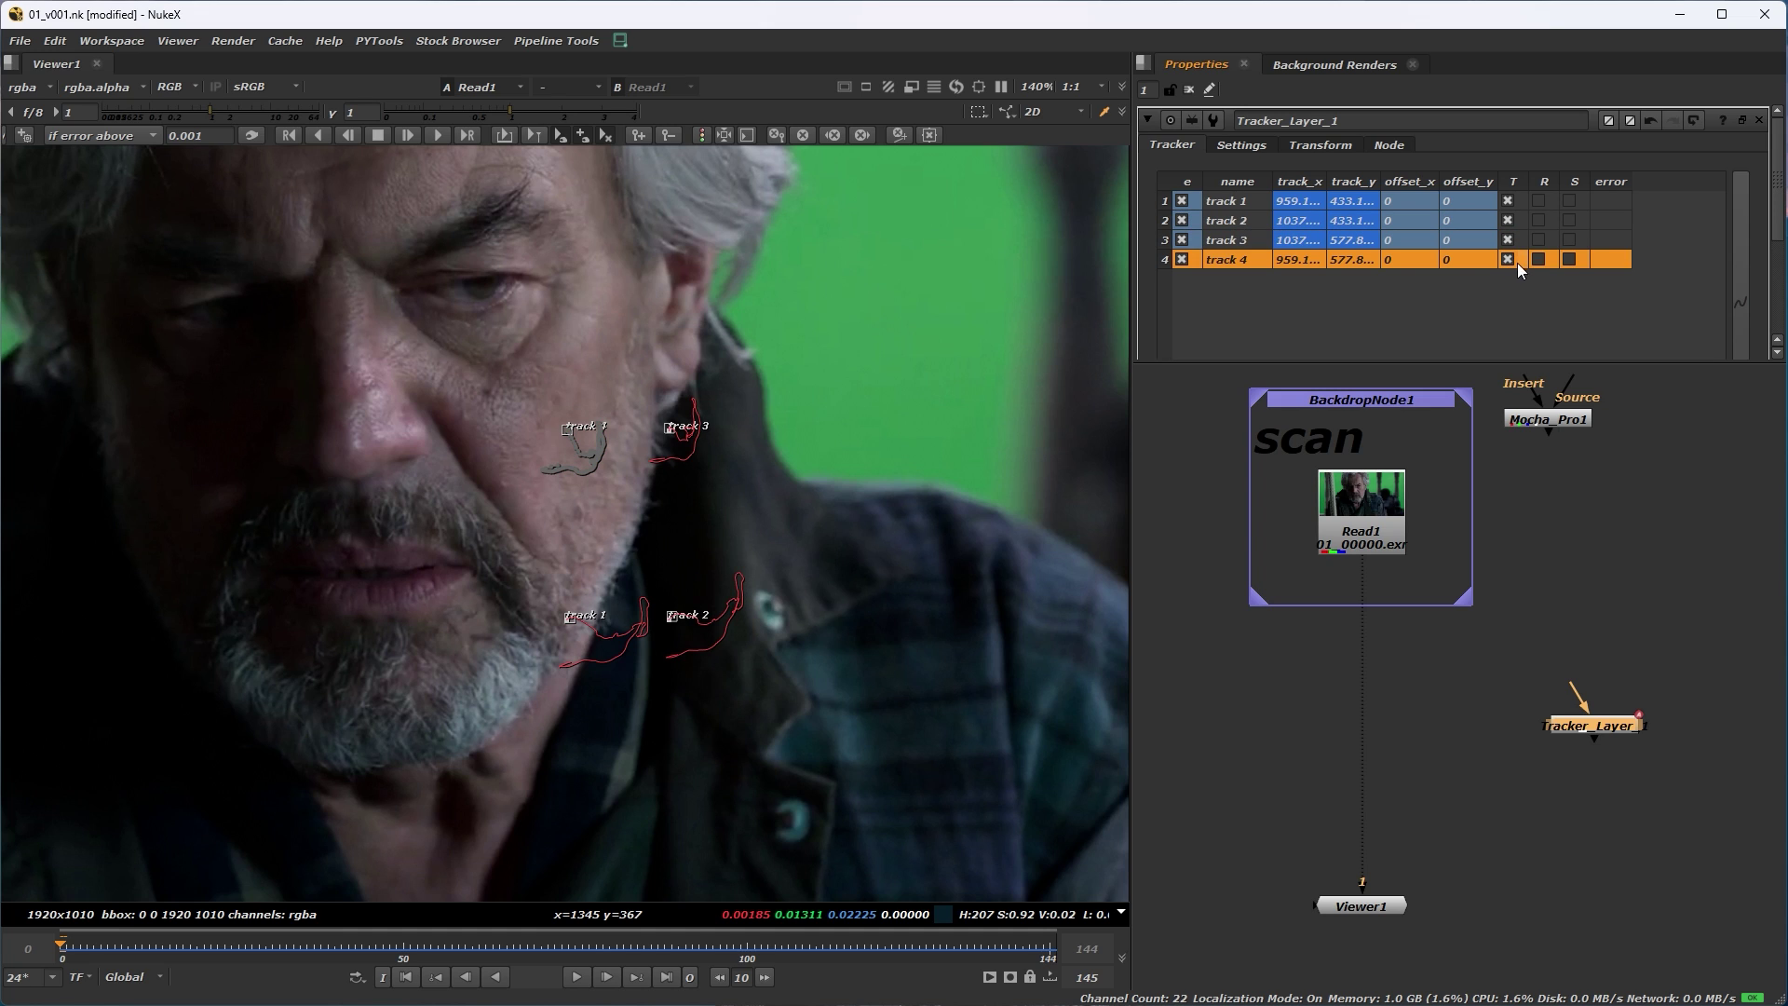
Set the pasted tracker's transform to match-move with reference frame 0.
{"action": "left_click", "coordinate": [1350, 149]}
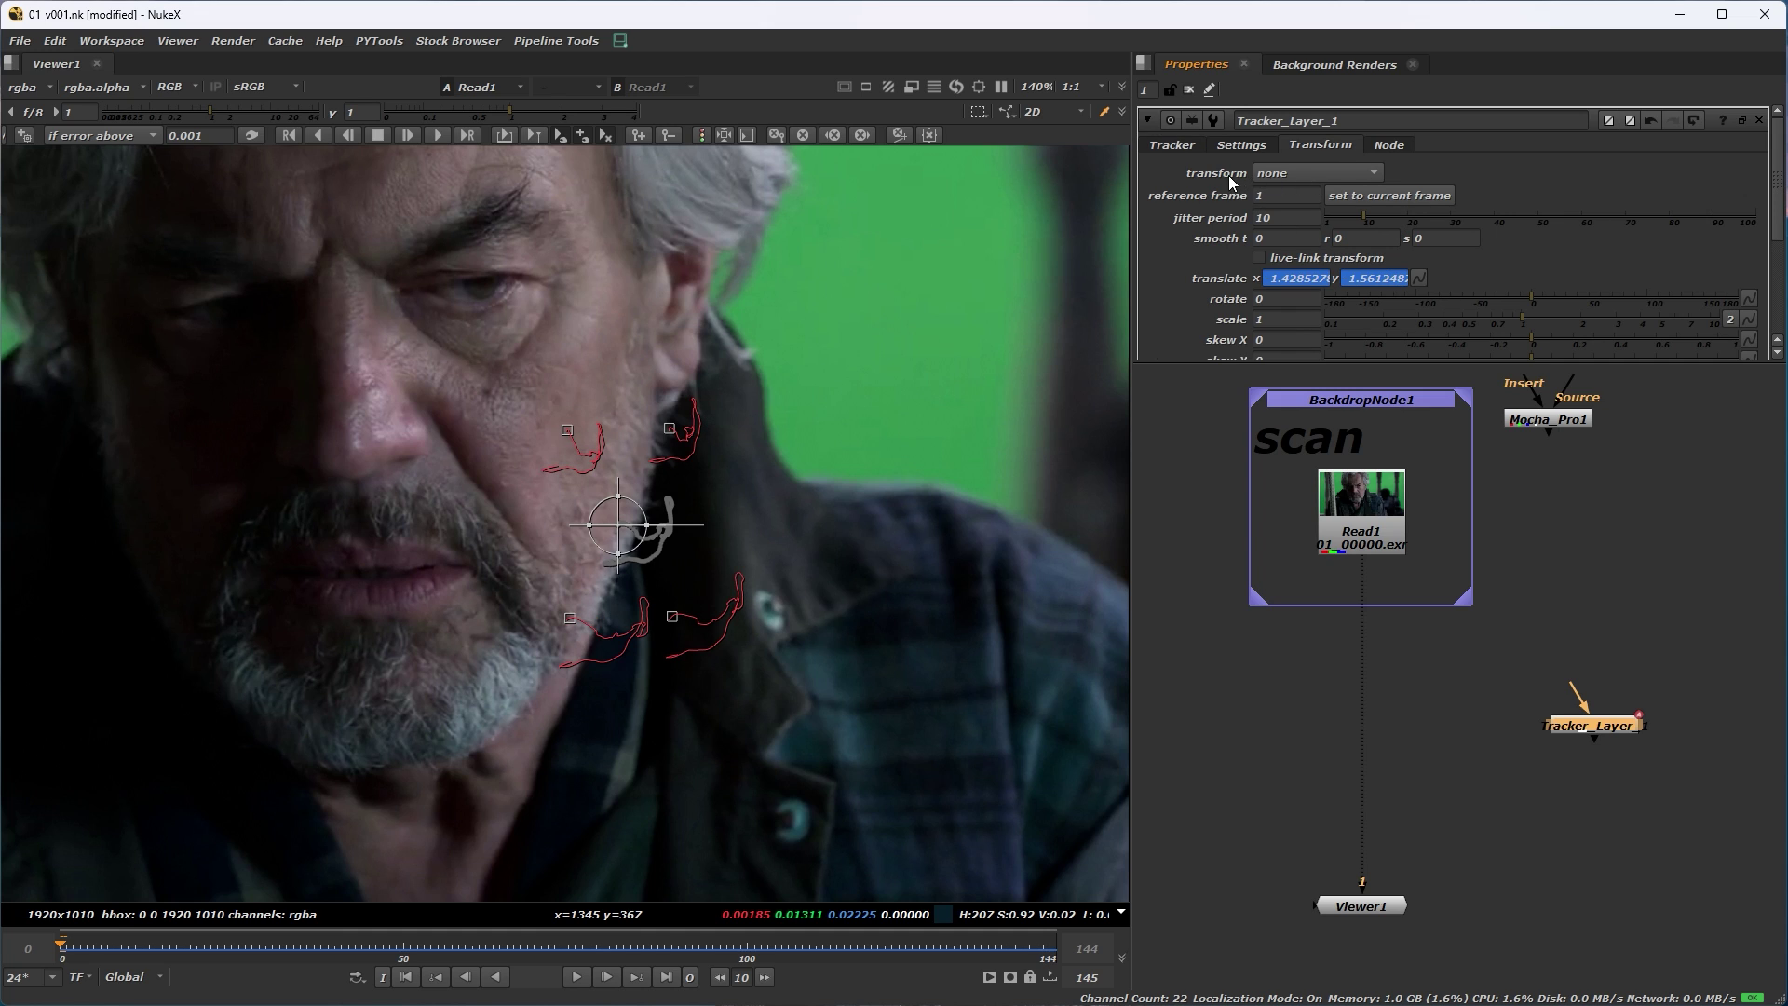
{"action": "left_click", "coordinate": [1321, 173]}
{"action": "left_click", "coordinate": [1345, 232]}
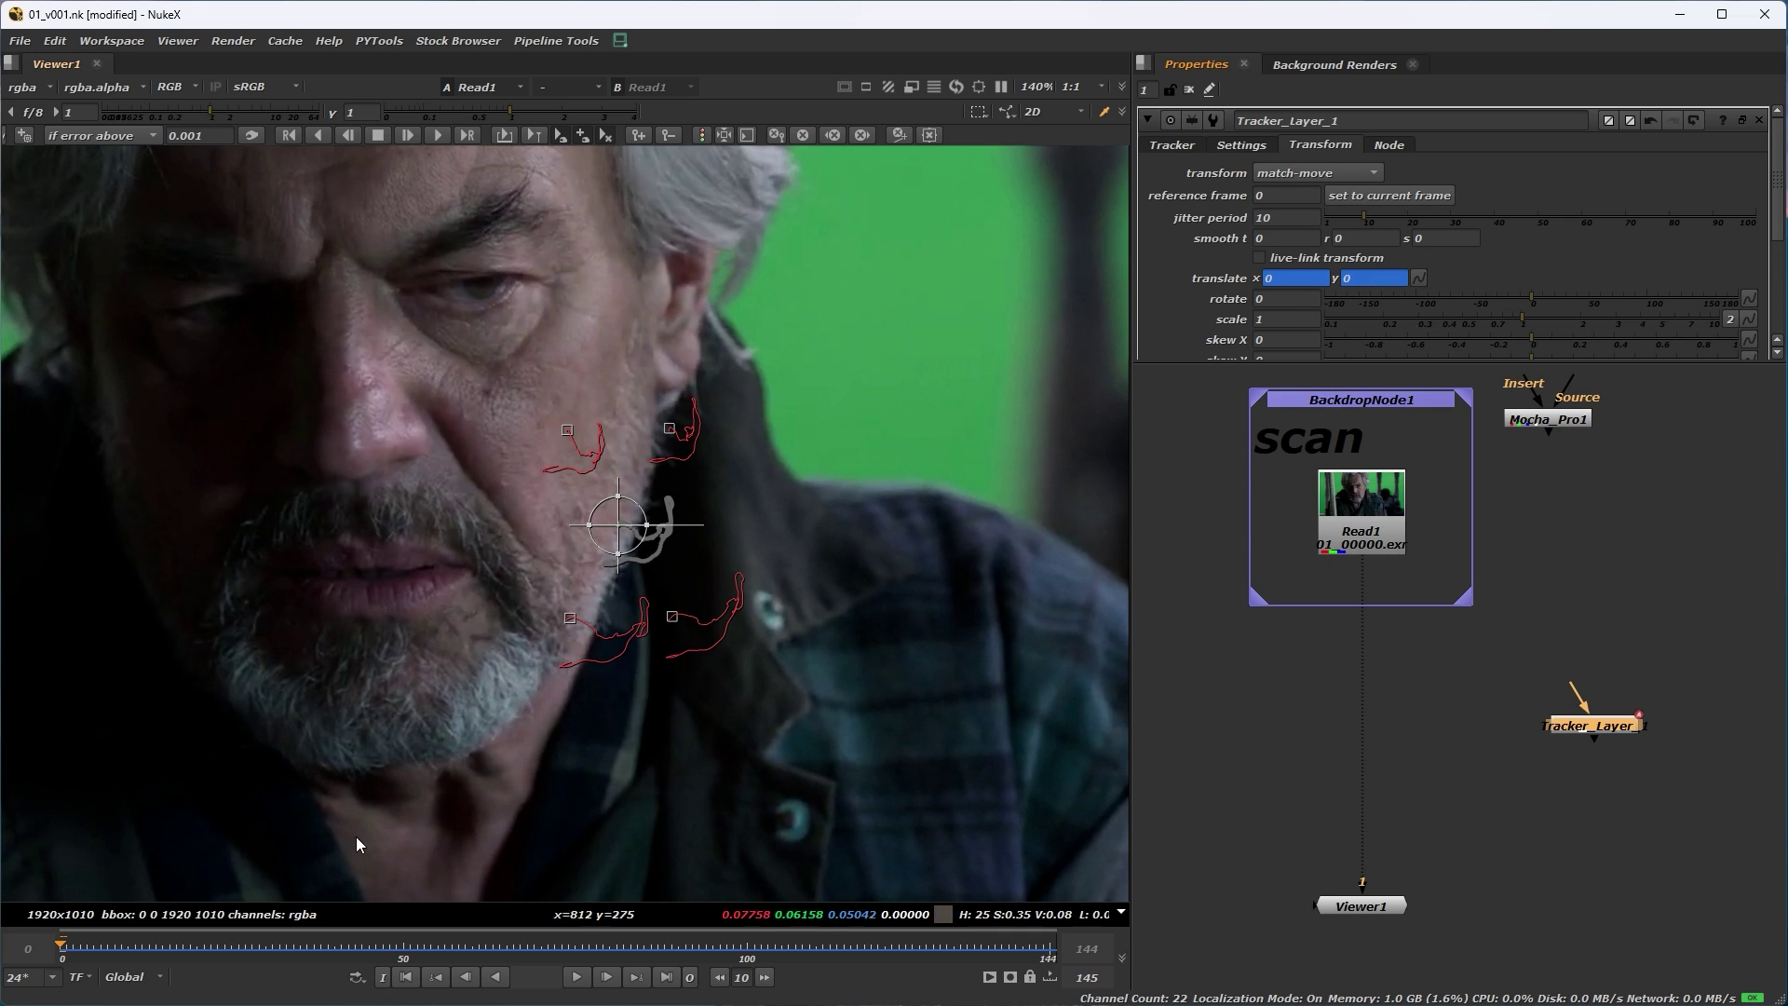
Move the match-move tracker node to the empty area on the other side of the Read1 stream, away from Mocha_Pro1.
{"action": "middle_click_drag", "start_coordinate": [1417, 793], "coordinate": [1417, 781]}
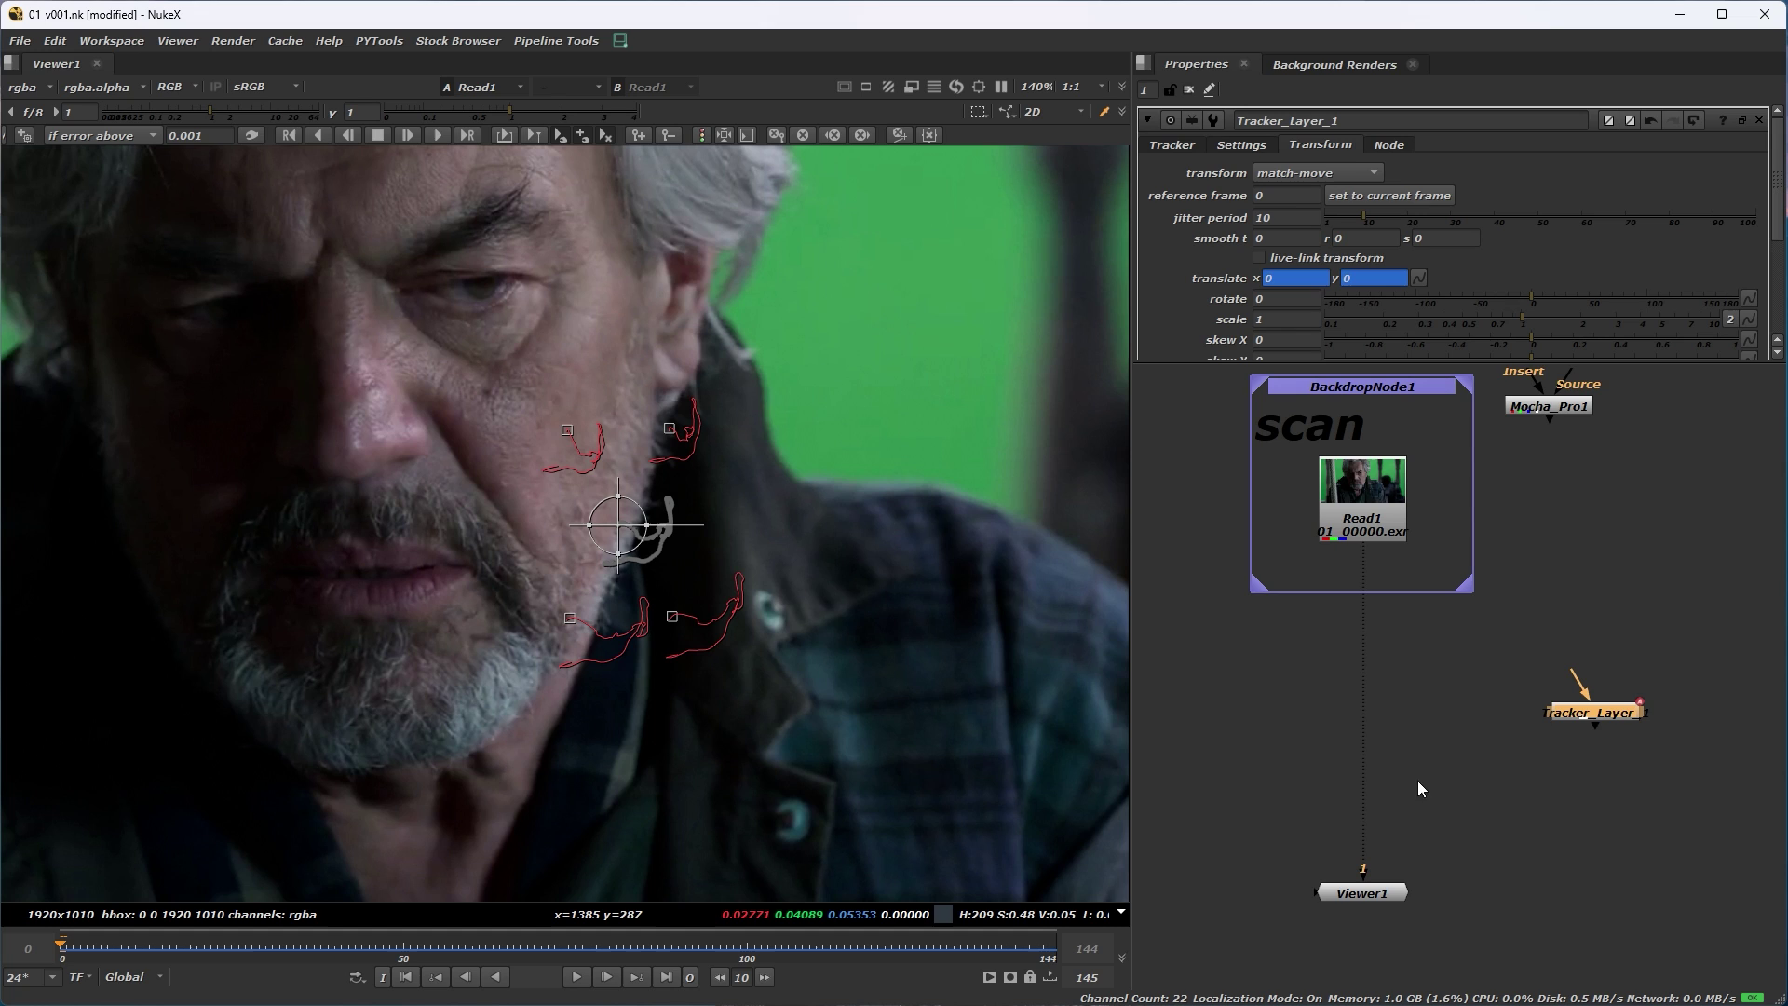
{"action": "left_click_drag", "start_coordinate": [1610, 698], "coordinate": [1153, 663]}
{"action": "middle_click_drag", "start_coordinate": [1164, 661], "coordinate": [1384, 683]}
{"action": "left_click_drag", "start_coordinate": [1384, 683], "coordinate": [1272, 645]}
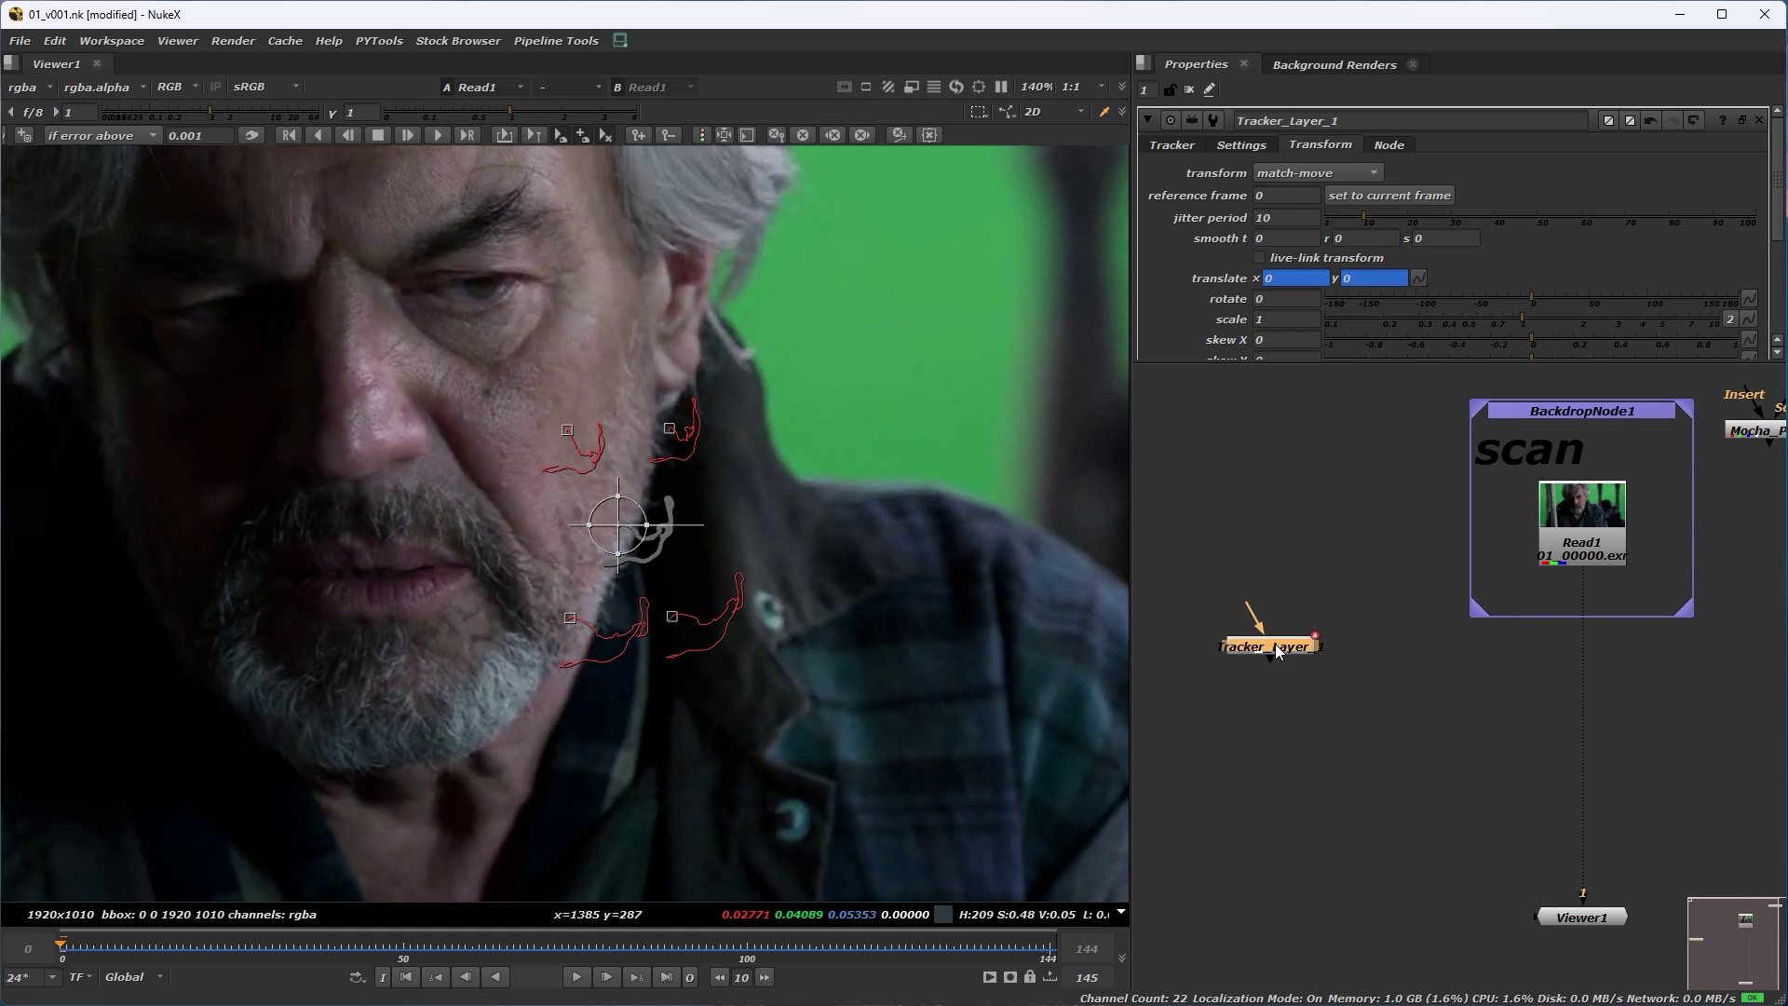
{"action": "scroll", "coordinate": [1272, 646], "scroll_direction": "down", "scroll_amount": 2}
{"action": "middle_click_drag", "start_coordinate": [1439, 674], "coordinate": [1367, 663]}
Add a SplineWarp node and insert it into the connection between Read1 and Viewer1.
{"action": "left_click", "coordinate": [1460, 660]}
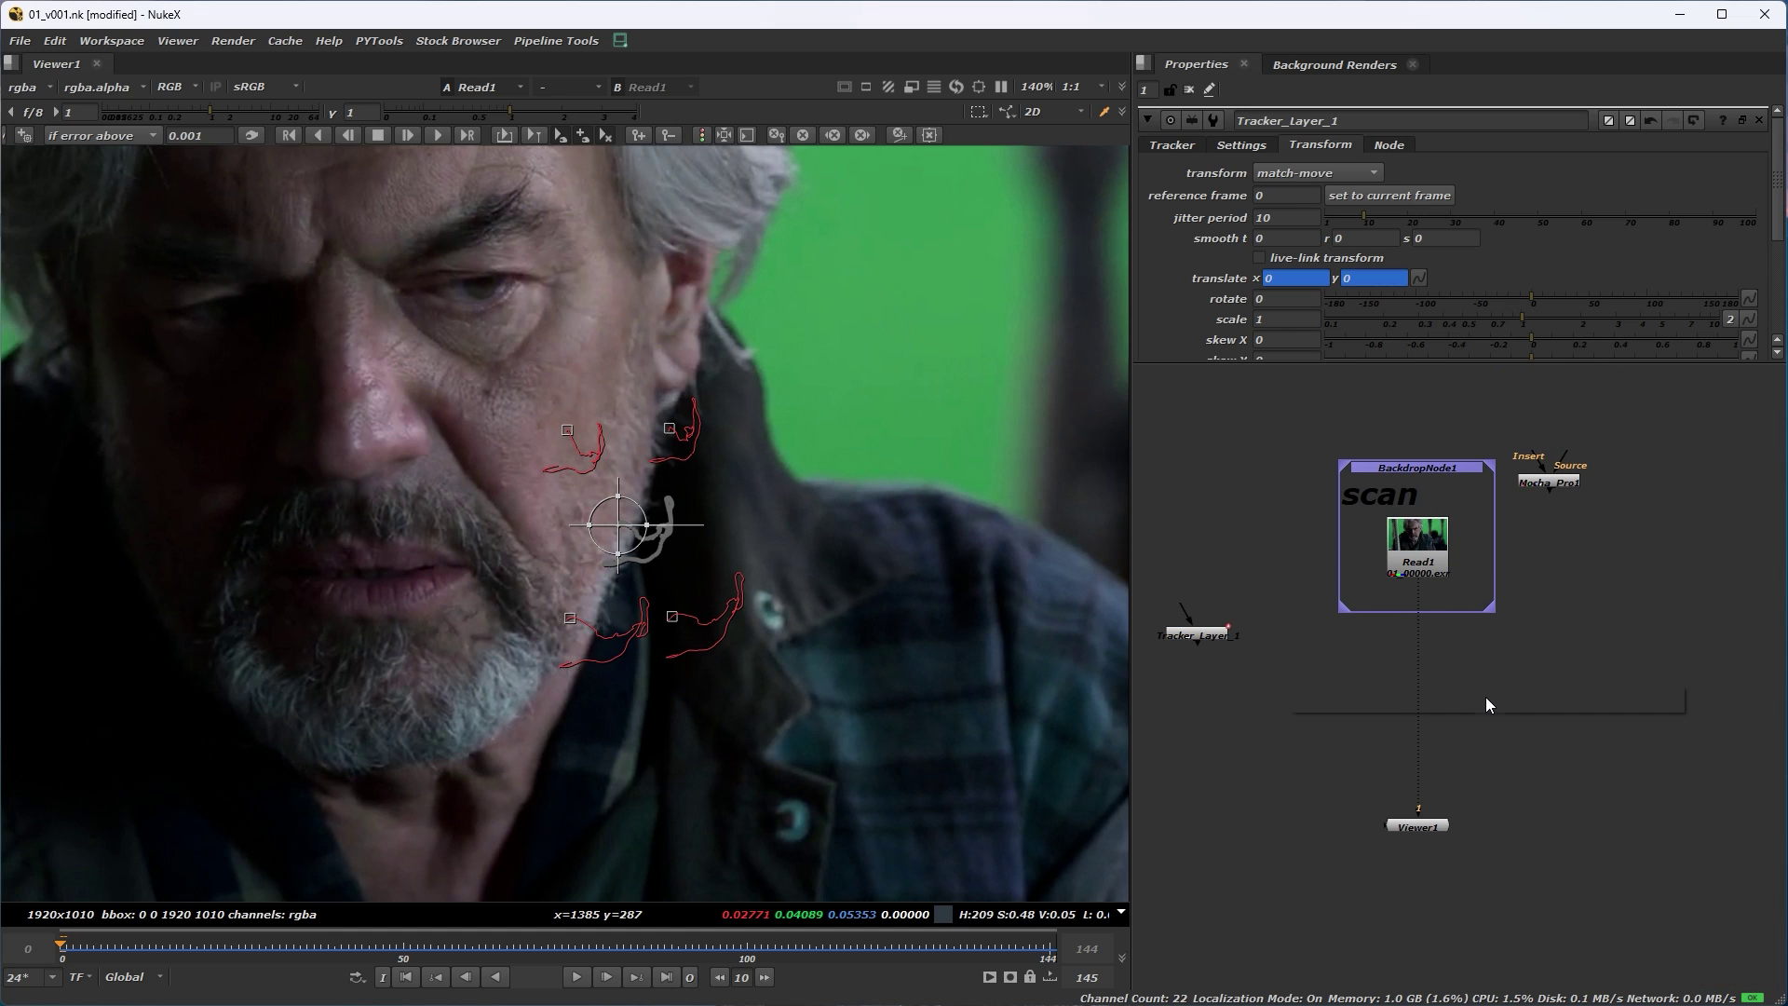
{"action": "key", "text": "Tab"}
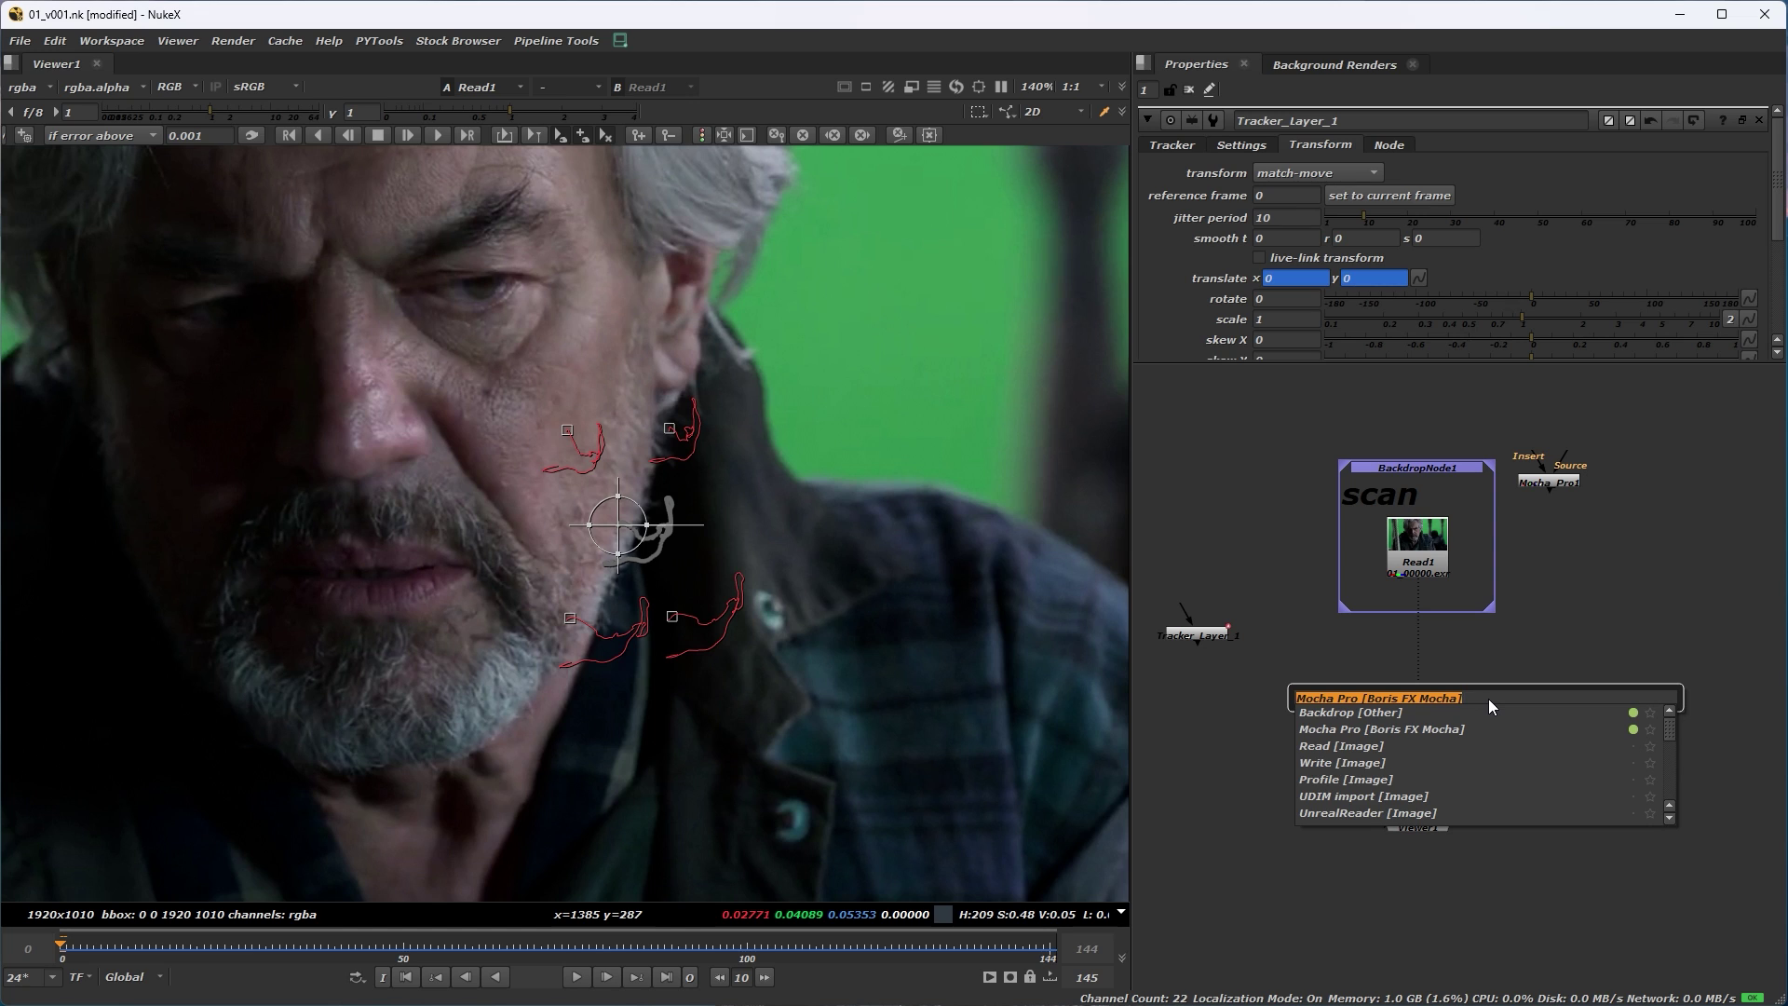
{"action": "type", "text": "sp"}
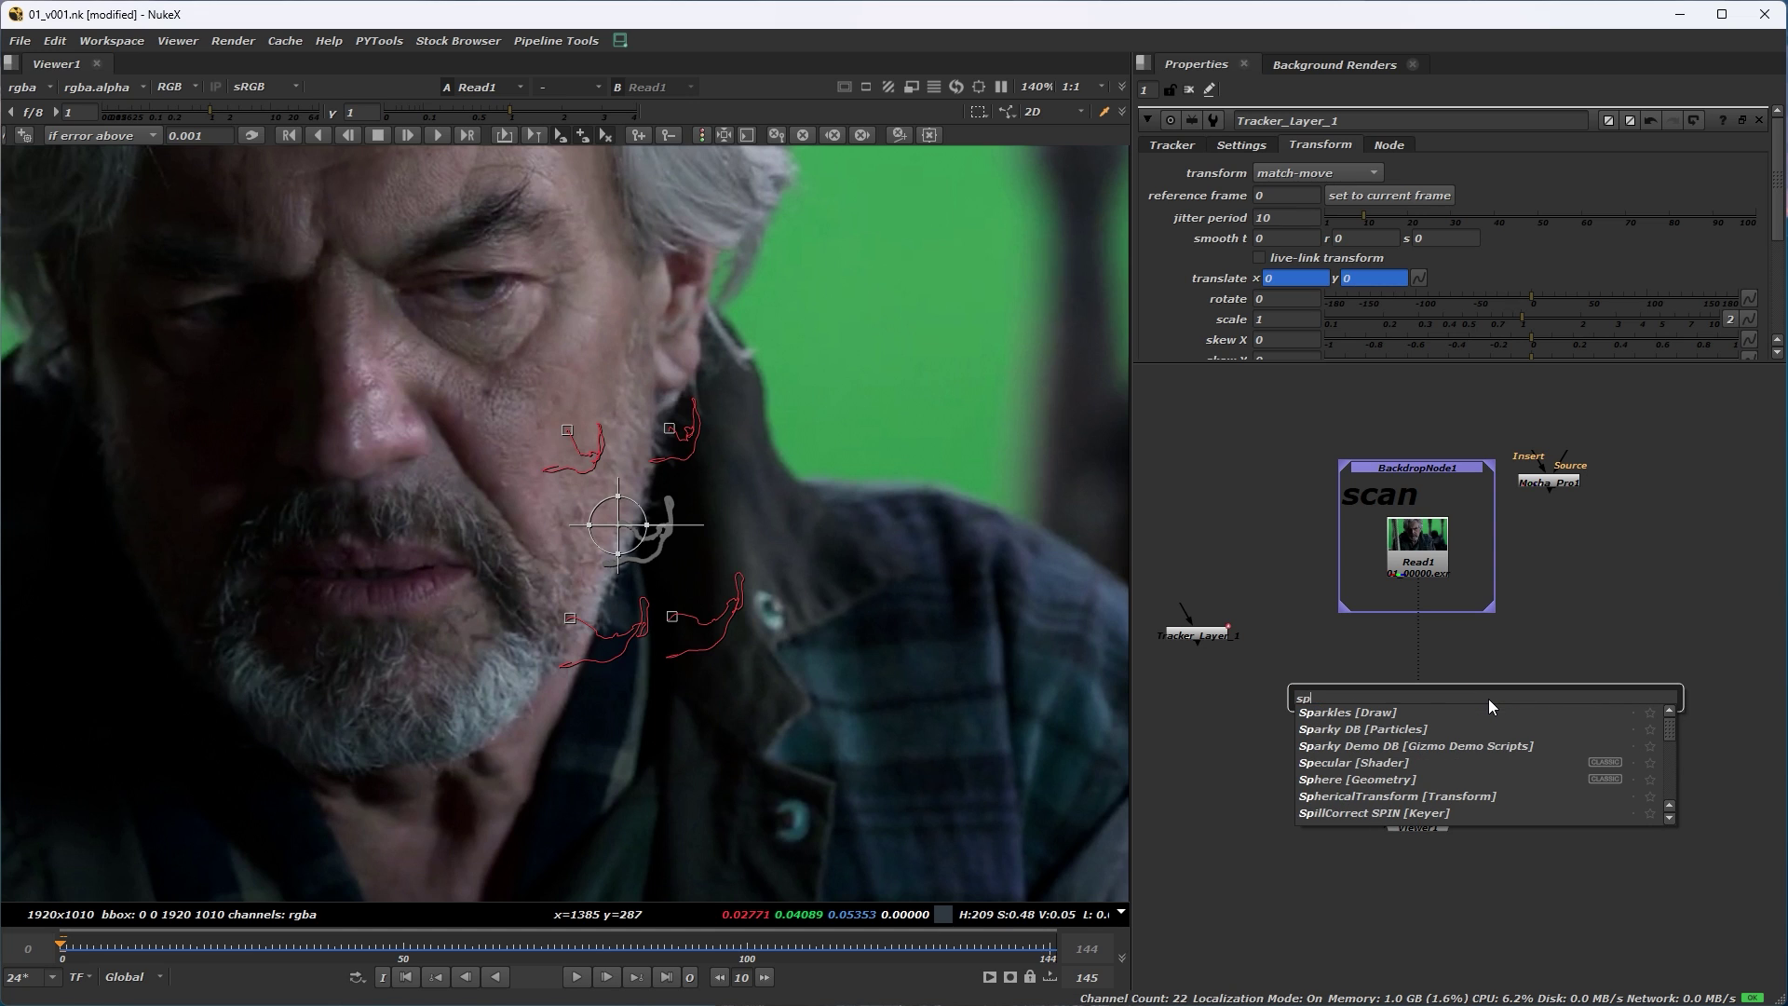
{"action": "type", "text": "li"}
{"action": "left_click", "coordinate": [1417, 712]}
{"action": "left_click_drag", "start_coordinate": [1479, 711], "coordinate": [1410, 715]}
{"action": "left_click", "coordinate": [1452, 645]}
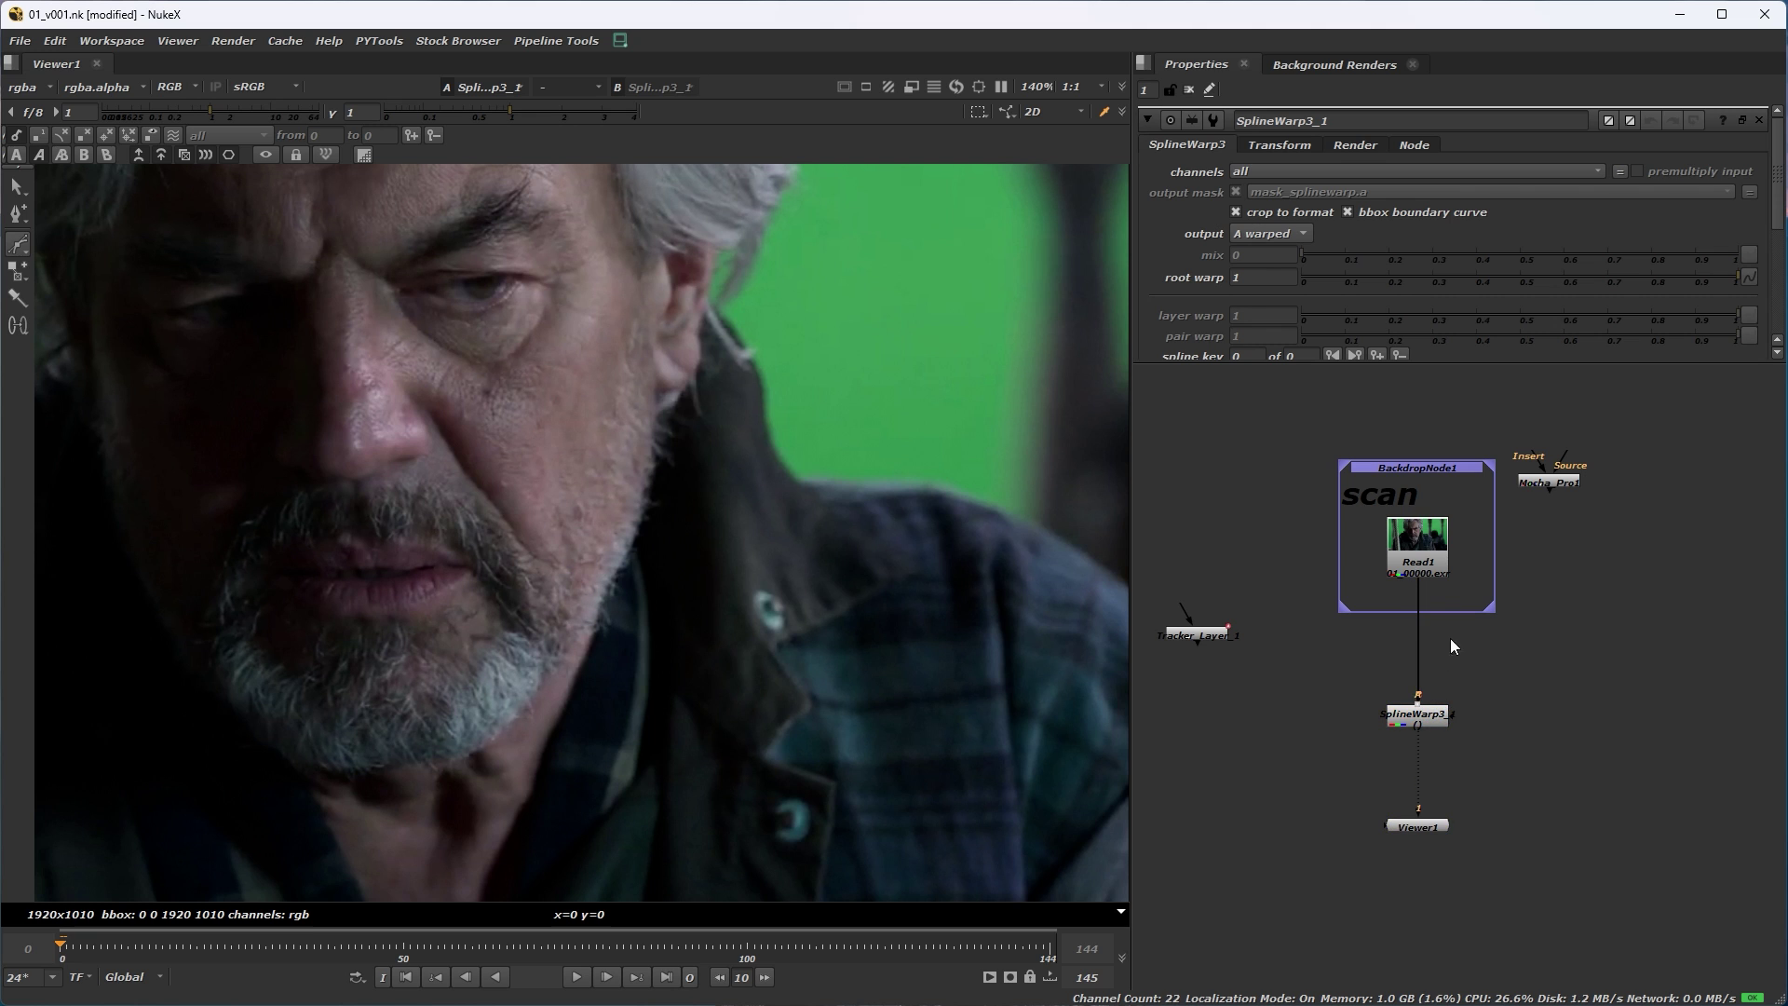
View the SplineWarp output and zoom in on the man's lower face and jaw.
{"action": "left_click", "coordinate": [1412, 714]}
{"action": "key", "text": "1"}
{"action": "middle_click_drag", "start_coordinate": [1461, 731], "coordinate": [1464, 717]}
{"action": "scroll", "coordinate": [747, 582], "scroll_direction": "down", "scroll_amount": 2}
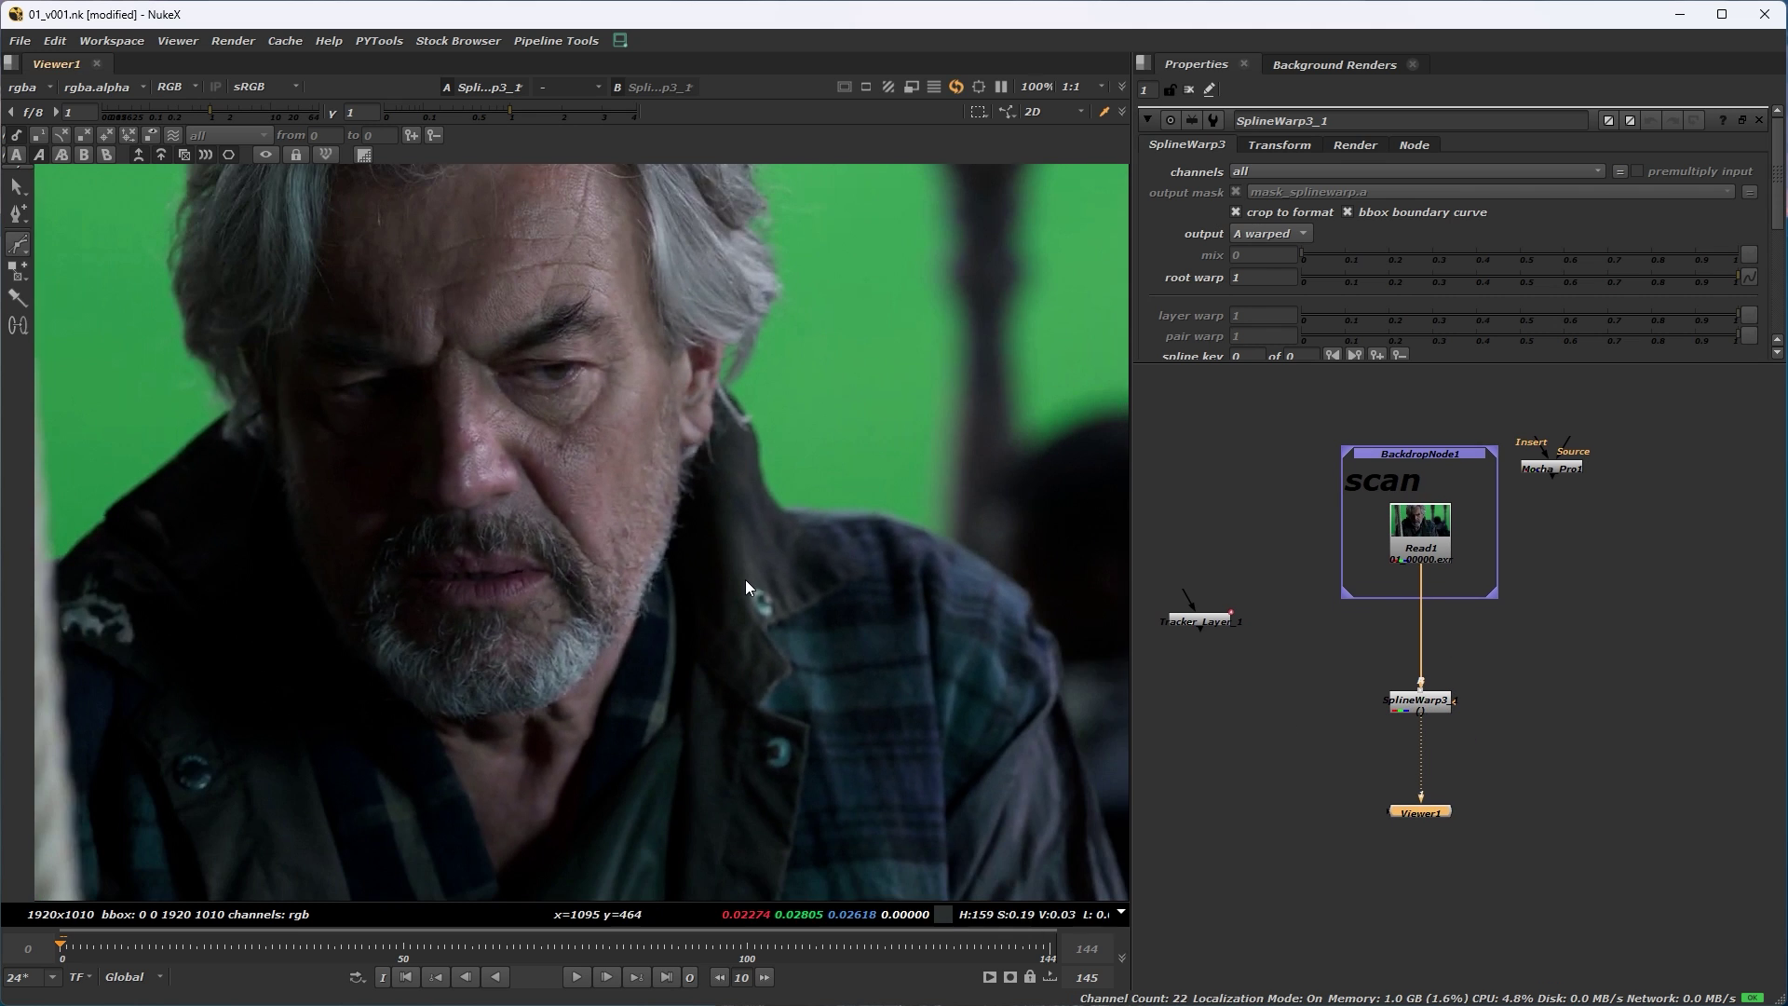
{"action": "middle_click_drag", "start_coordinate": [797, 594], "coordinate": [802, 573]}
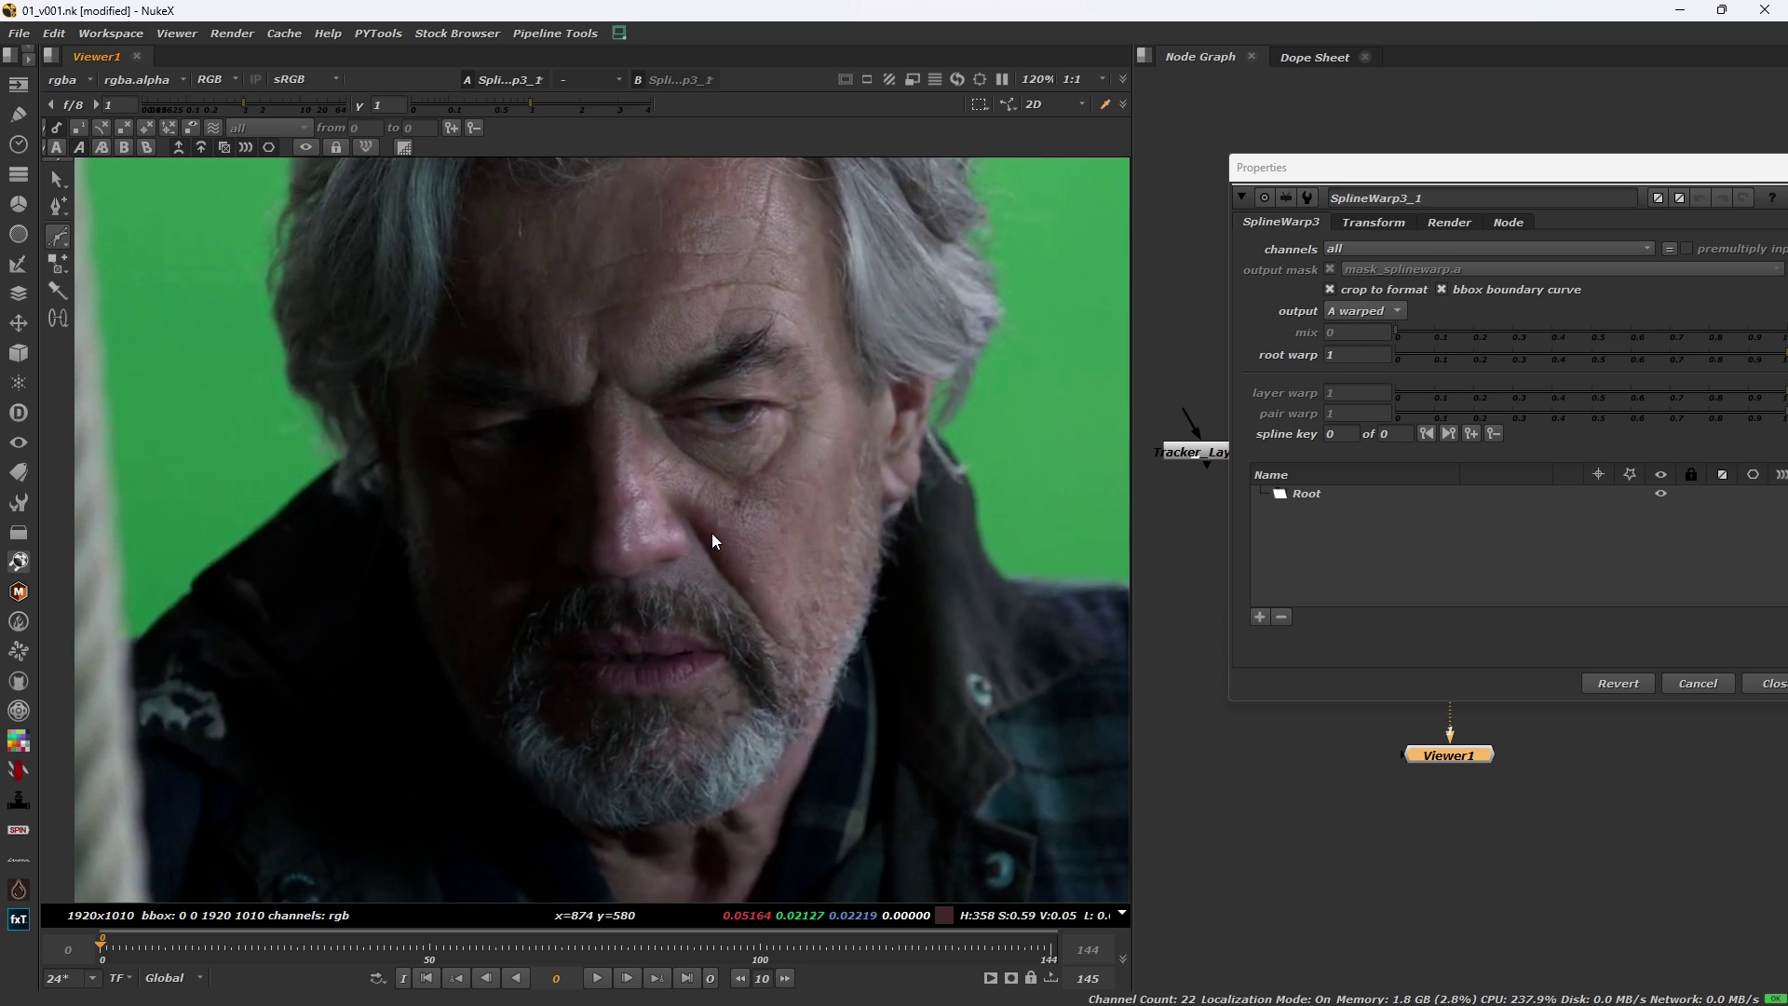
{"action": "middle_click_drag", "start_coordinate": [711, 532], "coordinate": [493, 421]}
{"action": "scroll", "coordinate": [637, 455], "scroll_direction": "up", "scroll_amount": 3}
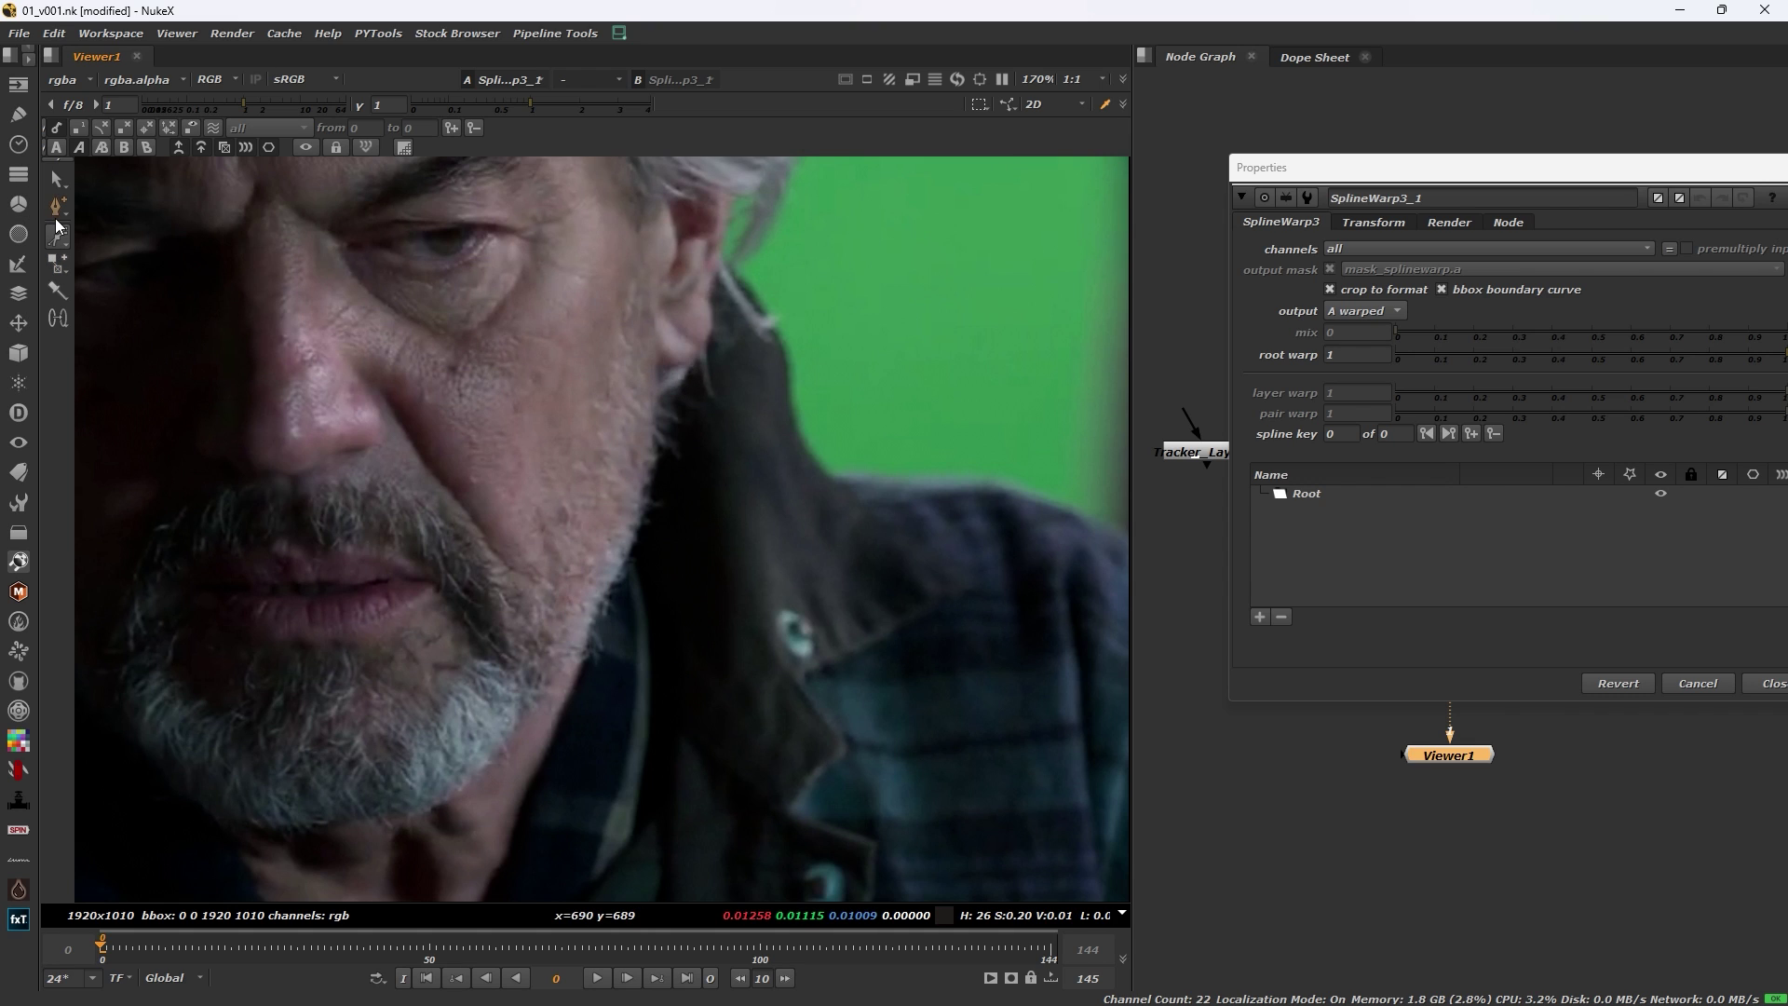
Draw a closed Bezier around the man's jaw beneath the ear, running from the earlobe down to the beard and back outside the face.
{"action": "left_click", "coordinate": [658, 361]}
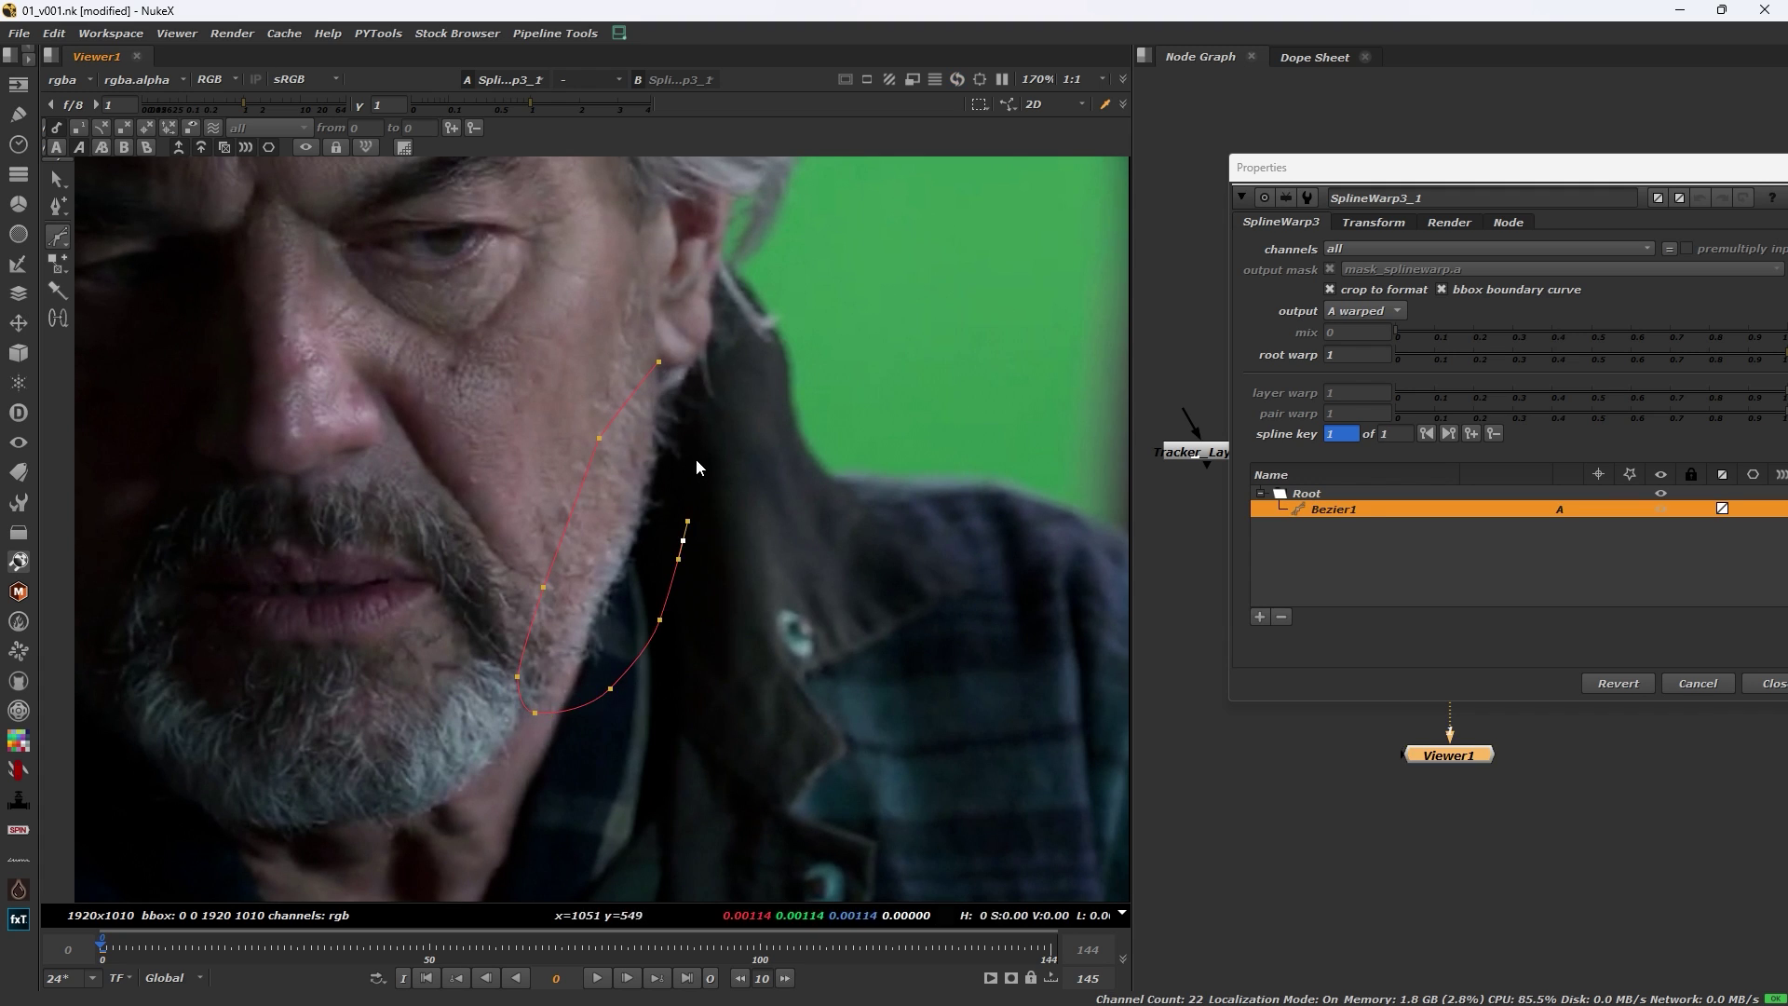
{"action": "left_click", "coordinate": [689, 384]}
{"action": "left_click", "coordinate": [658, 362]}
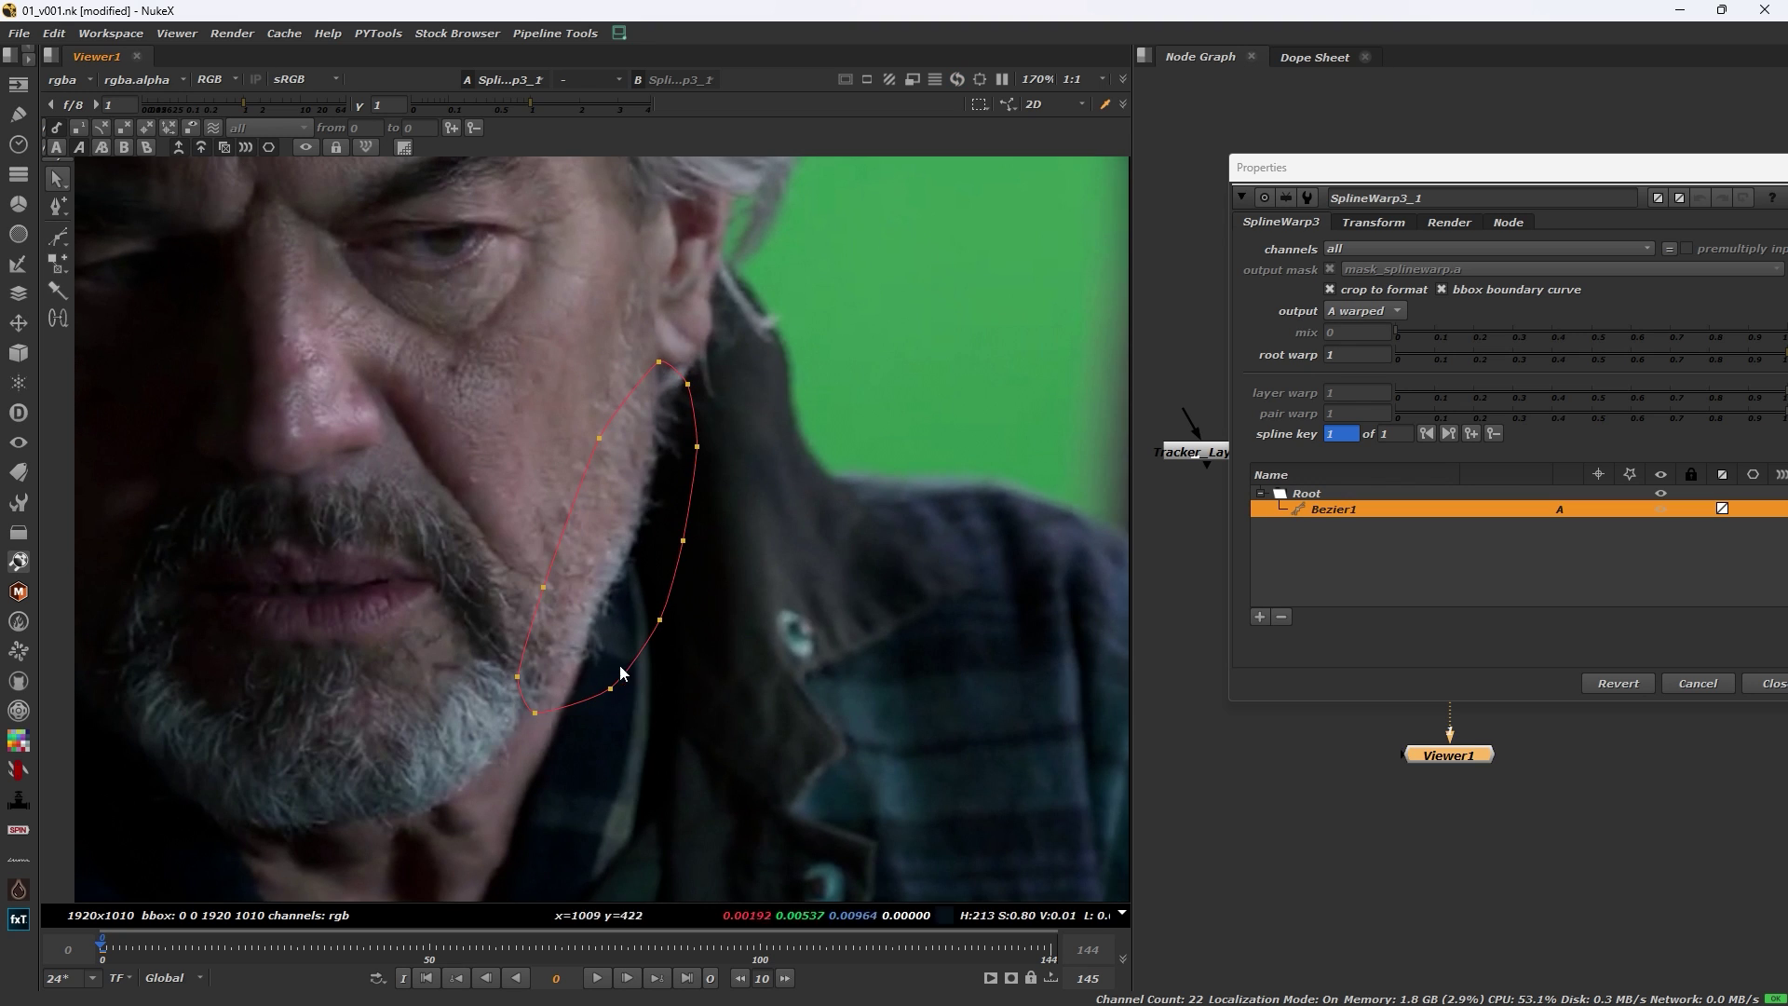
Refine the closed Bezier's points so its outer side sits tighter to the jaw and its lowest point extends slightly downward.
{"action": "left_click_drag", "start_coordinate": [516, 678], "coordinate": [596, 683]}
{"action": "left_click_drag", "start_coordinate": [659, 619], "coordinate": [646, 614]}
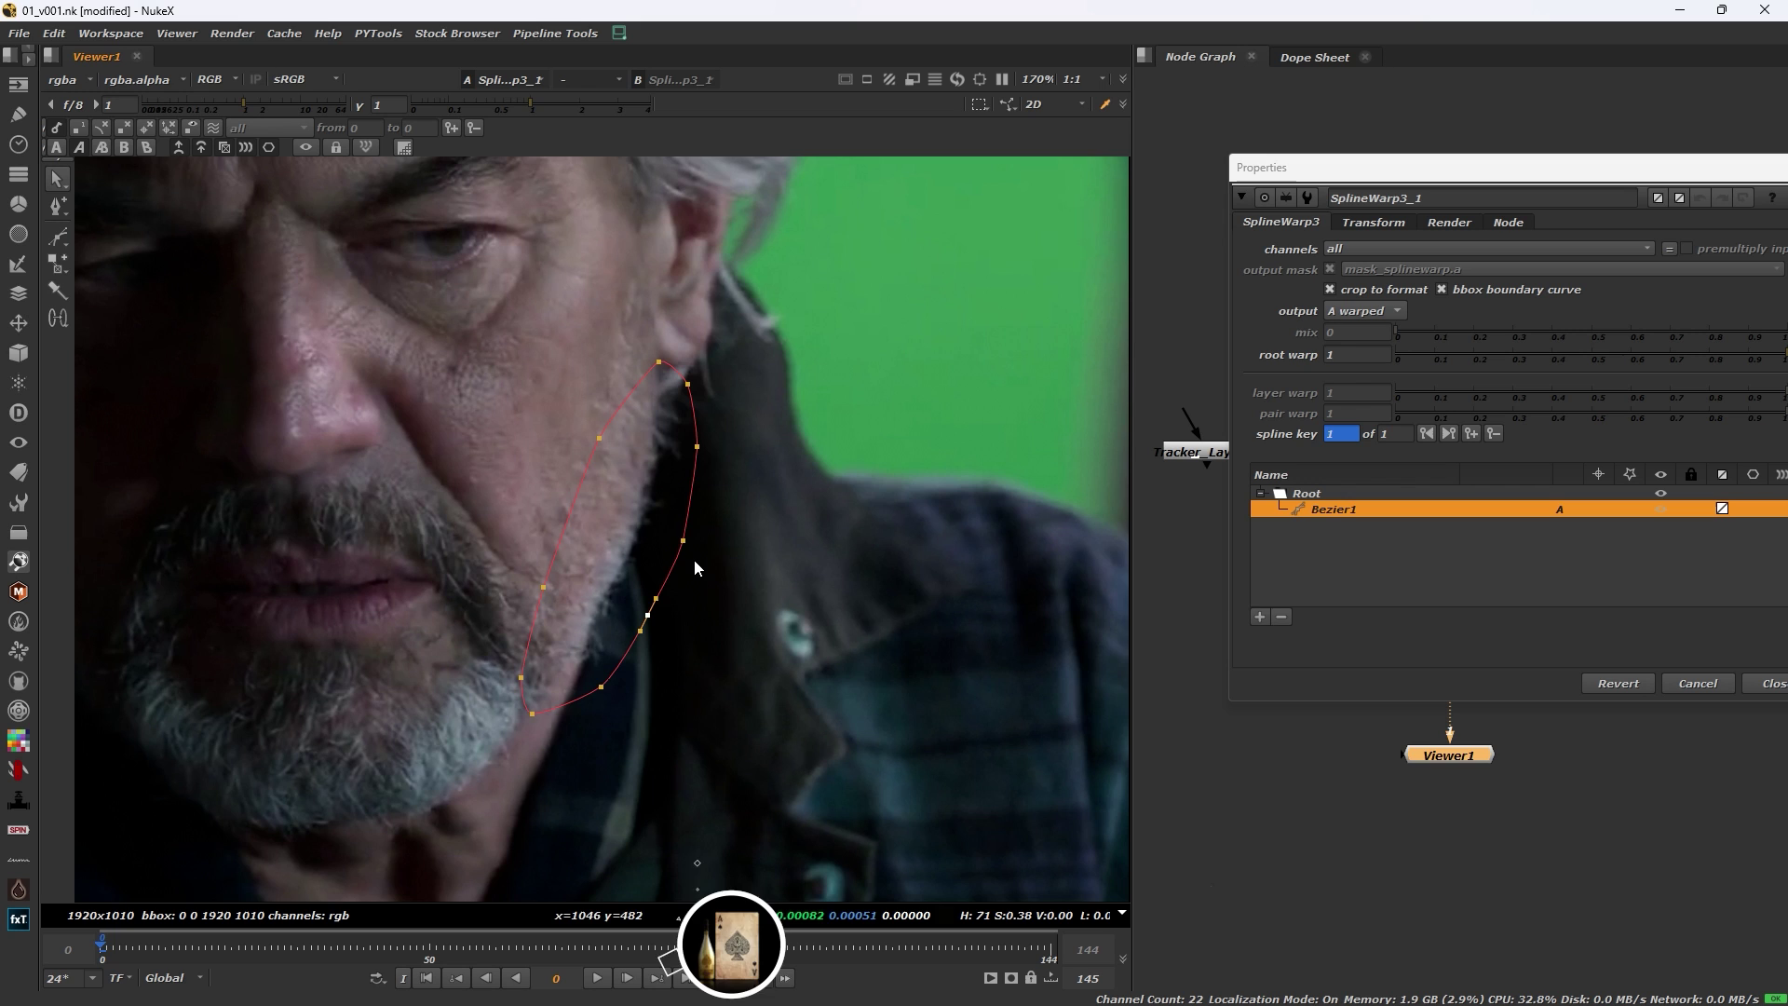
{"action": "left_click_drag", "start_coordinate": [686, 539], "coordinate": [680, 536]}
{"action": "left_click", "coordinate": [686, 382]}
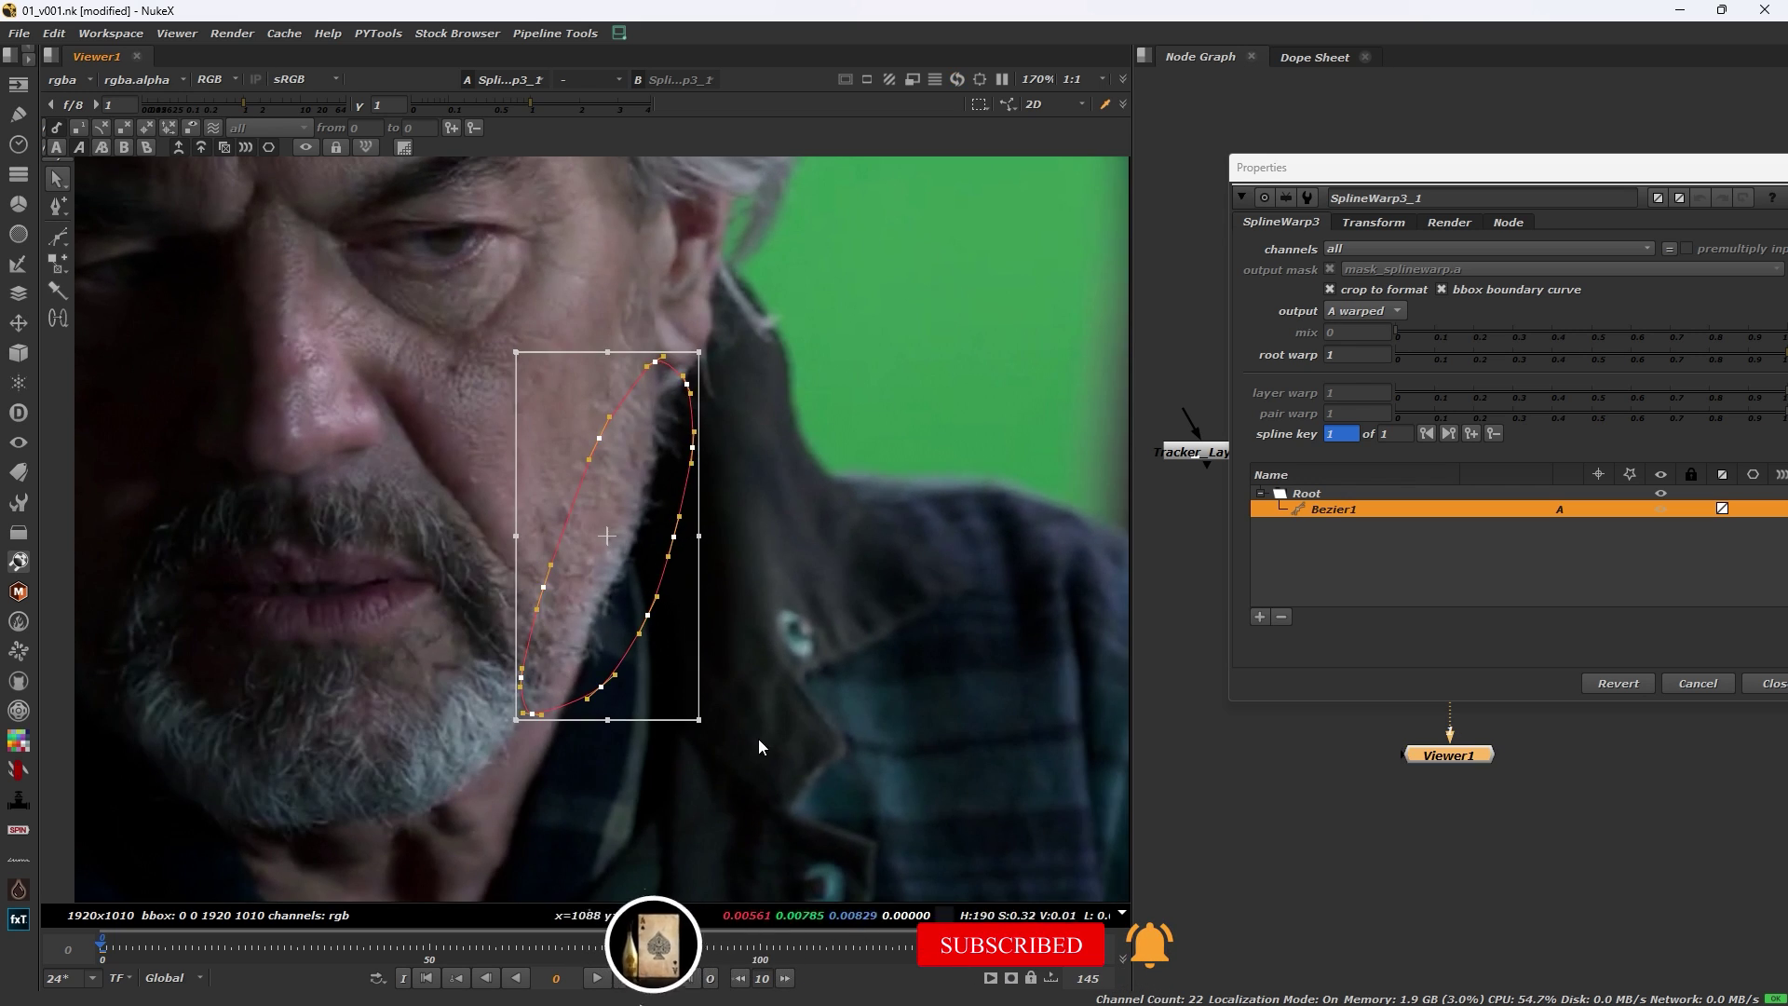
{"action": "left_click", "coordinate": [532, 713]}
{"action": "left_click_drag", "start_coordinate": [533, 714], "coordinate": [533, 721]}
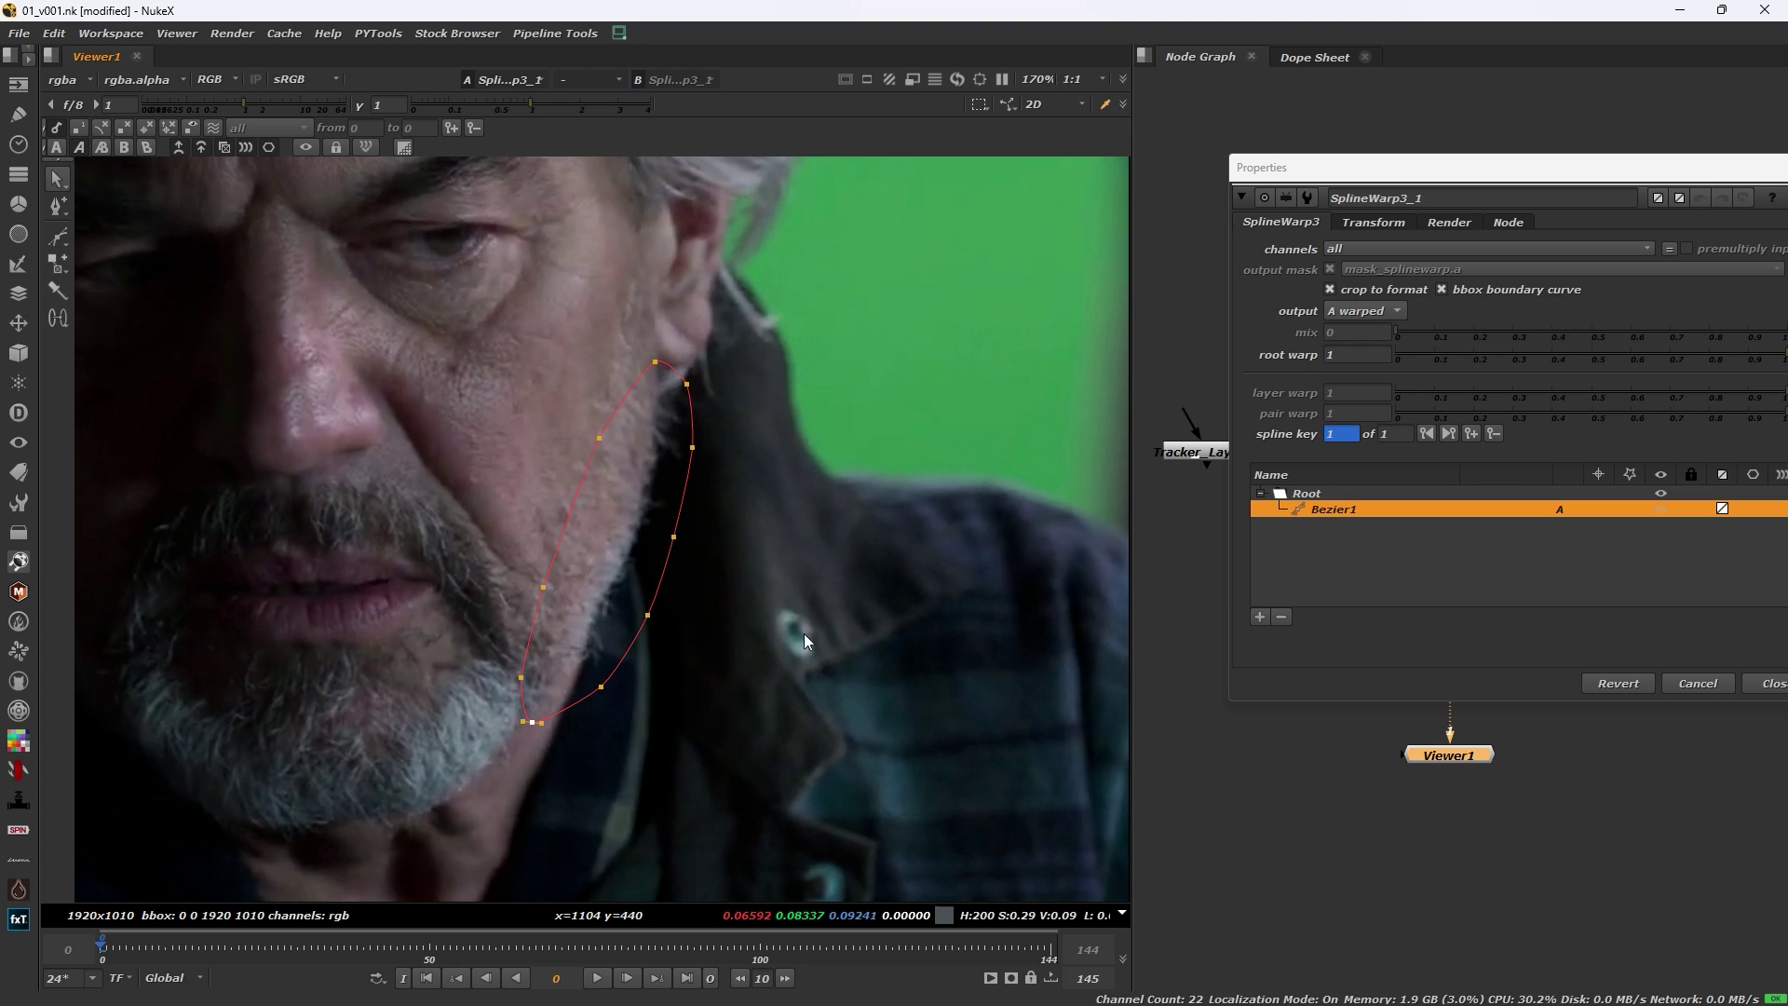
Link the tracker's translate and center to the transform of the SplineWarp's Root layer, leaving only the SplineWarp properties open.
{"action": "left_click_drag", "start_coordinate": [1378, 181], "coordinate": [503, 199]}
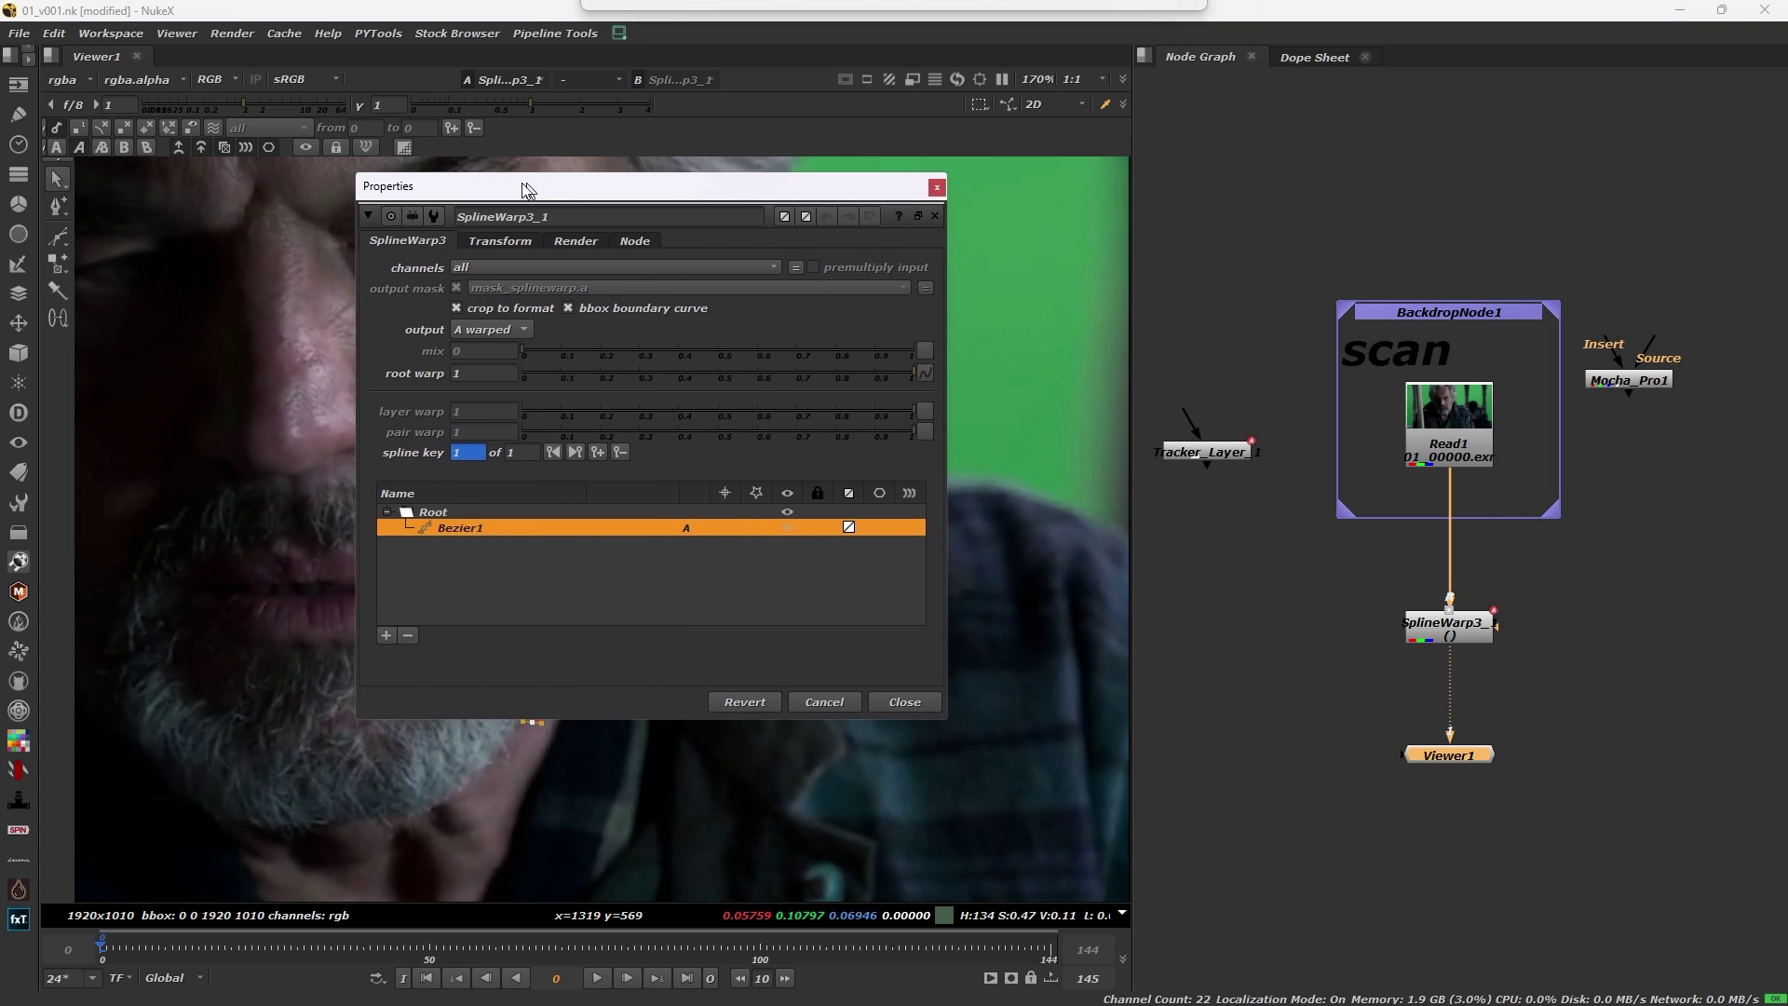
{"action": "left_click", "coordinate": [383, 512]}
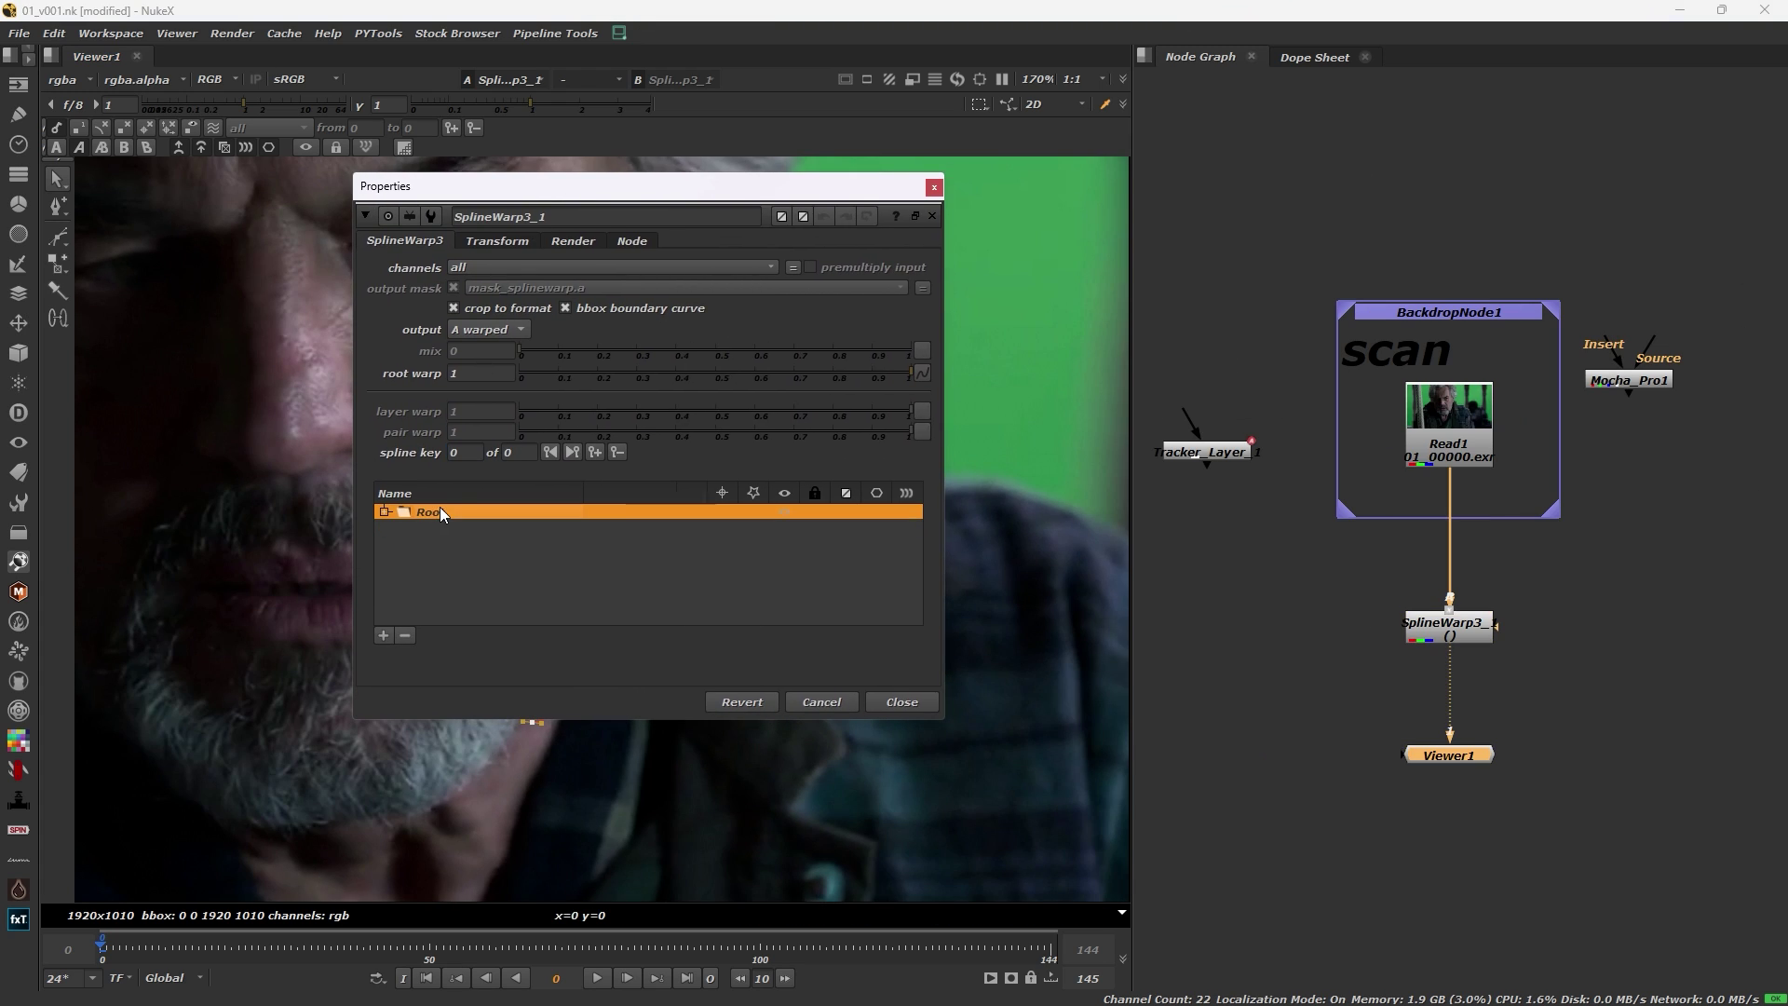
{"action": "left_click", "coordinate": [497, 241]}
{"action": "double_click", "coordinate": [1210, 454]}
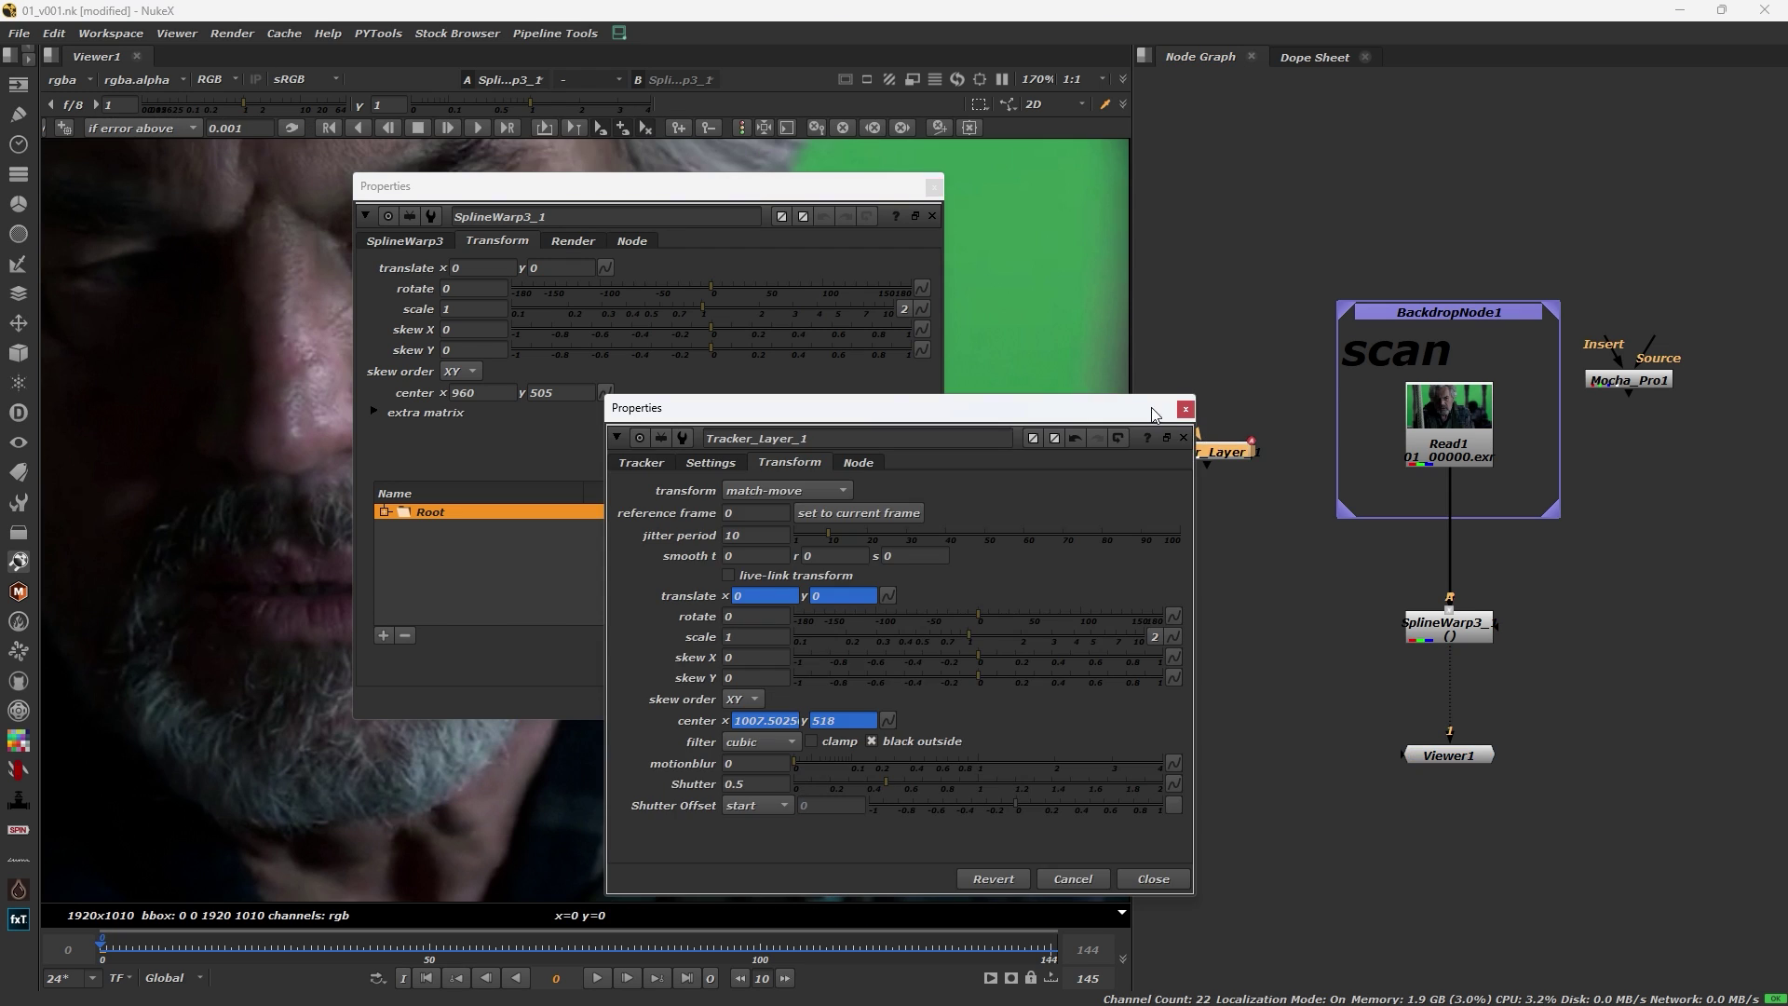
{"action": "left_click_drag", "start_coordinate": [1021, 406], "coordinate": [1524, 193]}
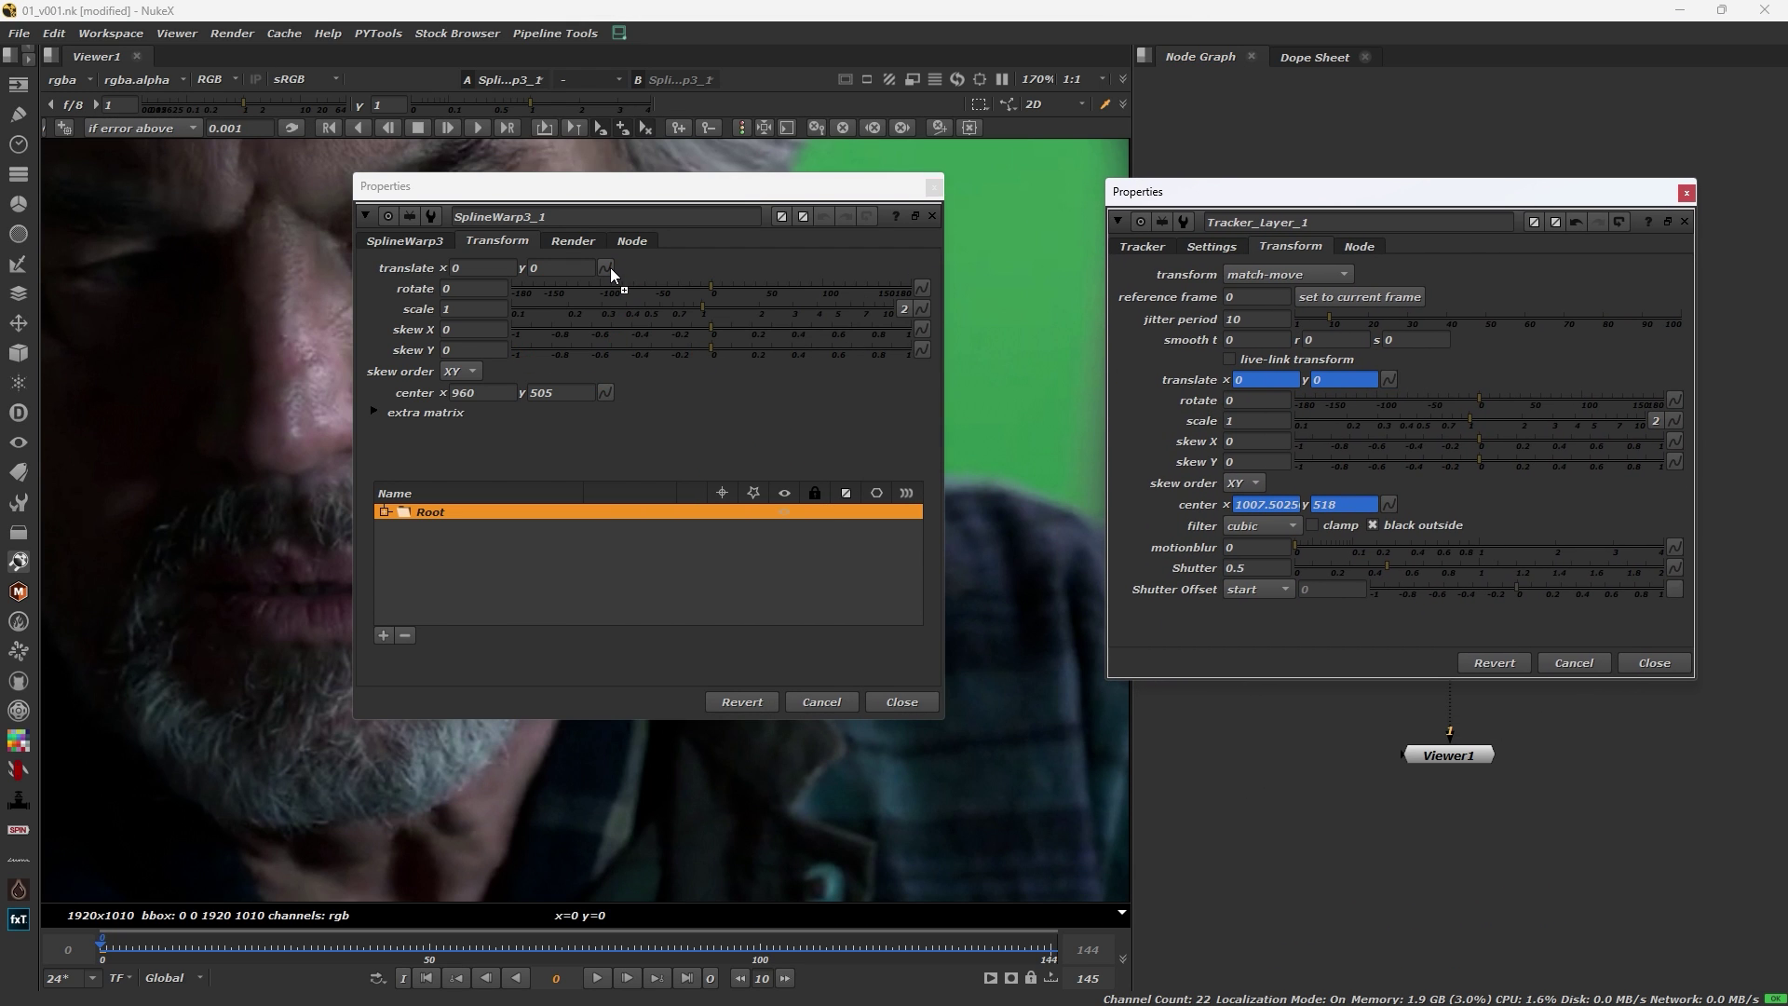
{"action": "left_click_drag", "start_coordinate": [611, 270], "coordinate": [609, 269], "text": "ctrl"}
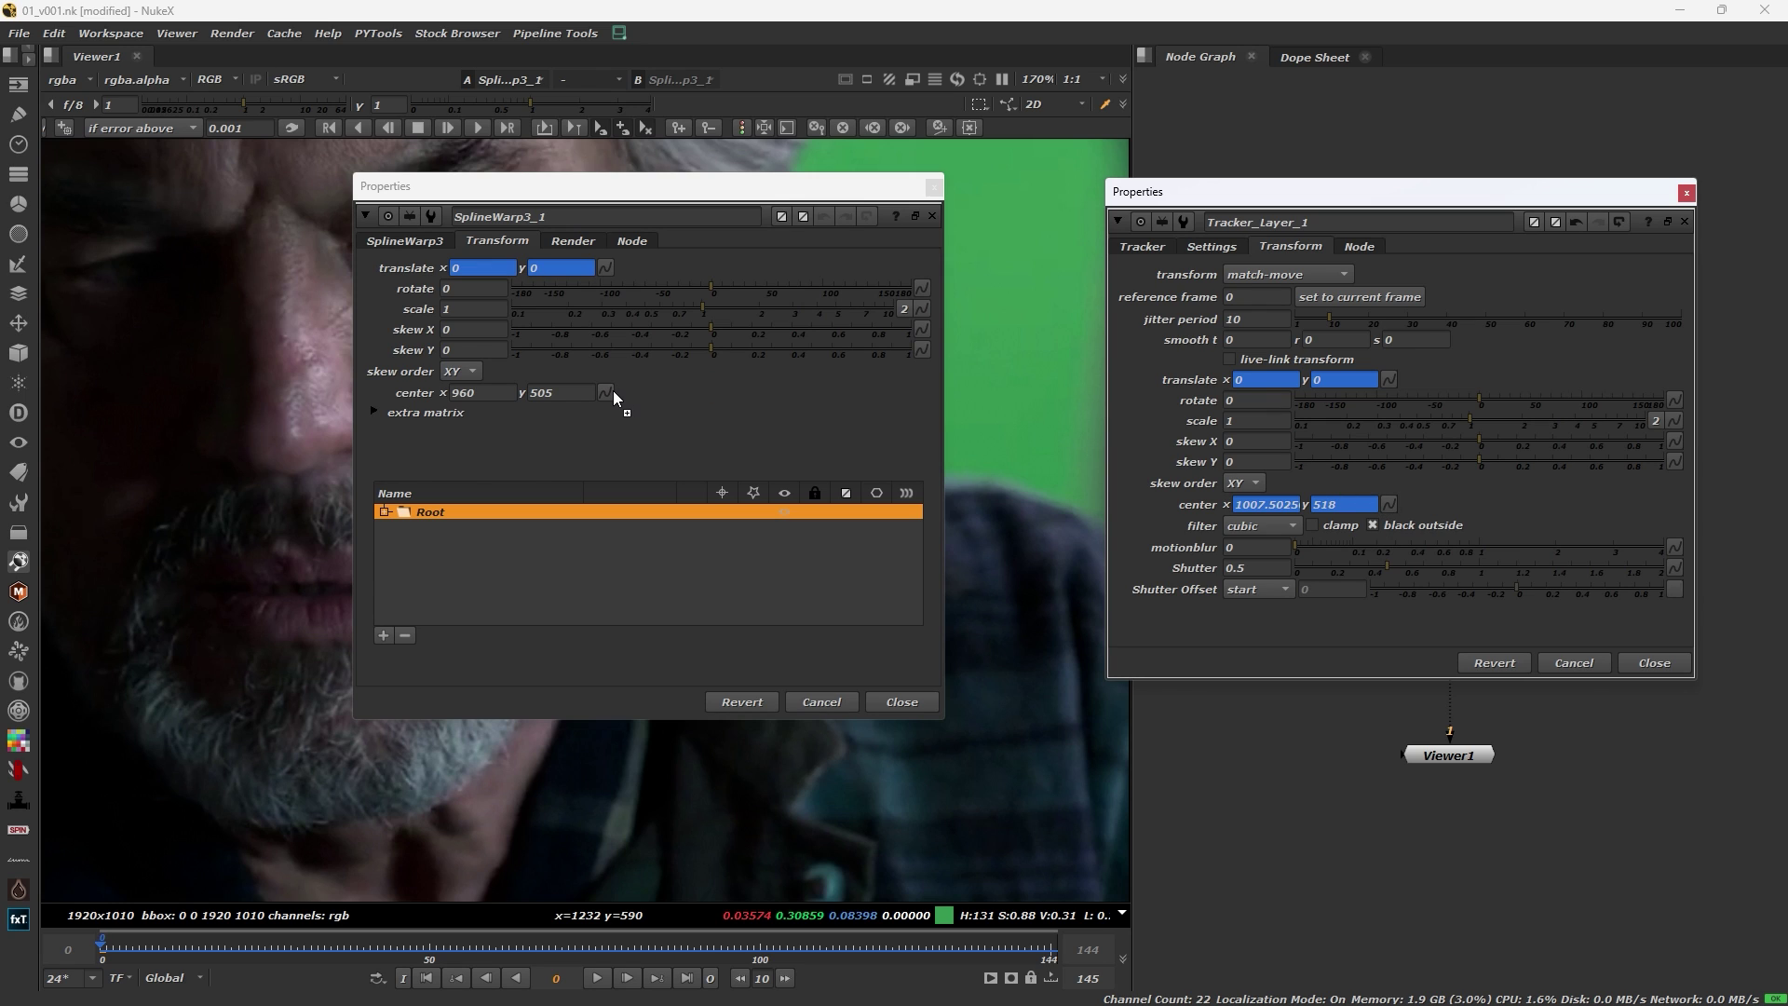
{"action": "left_click_drag", "start_coordinate": [614, 397], "coordinate": [615, 397], "text": "ctrl"}
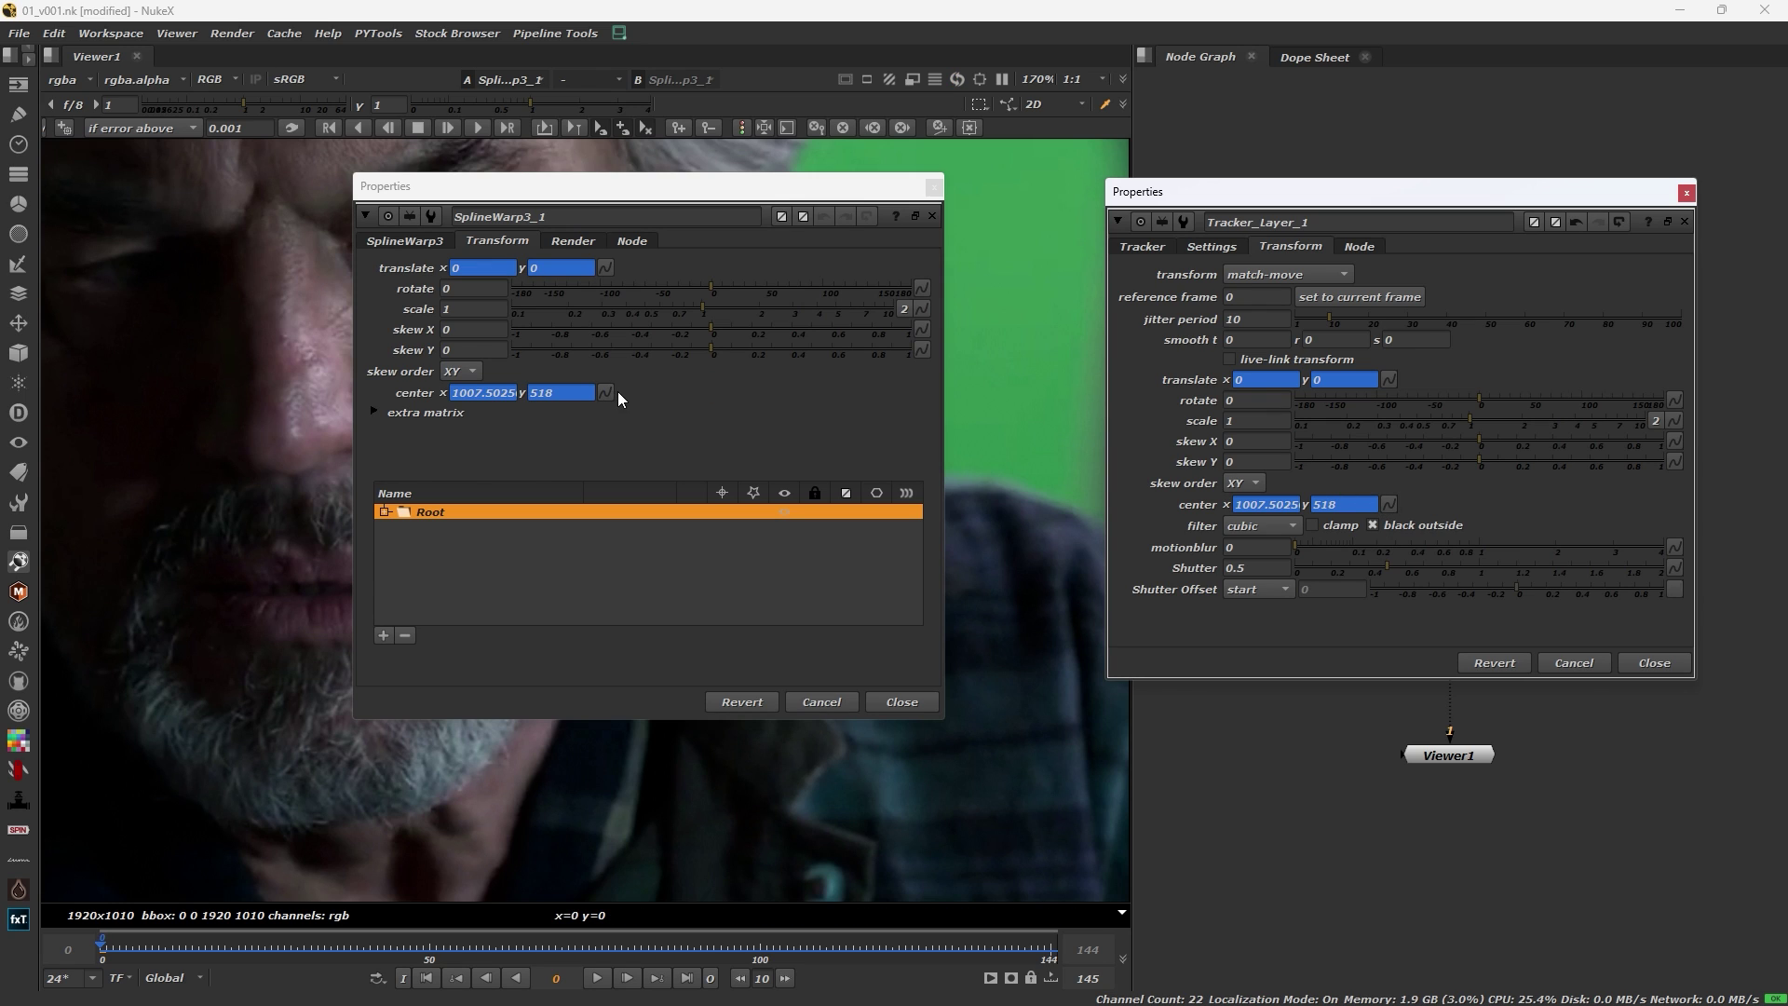
{"action": "left_click", "coordinate": [406, 240]}
{"action": "left_click", "coordinate": [1686, 193]}
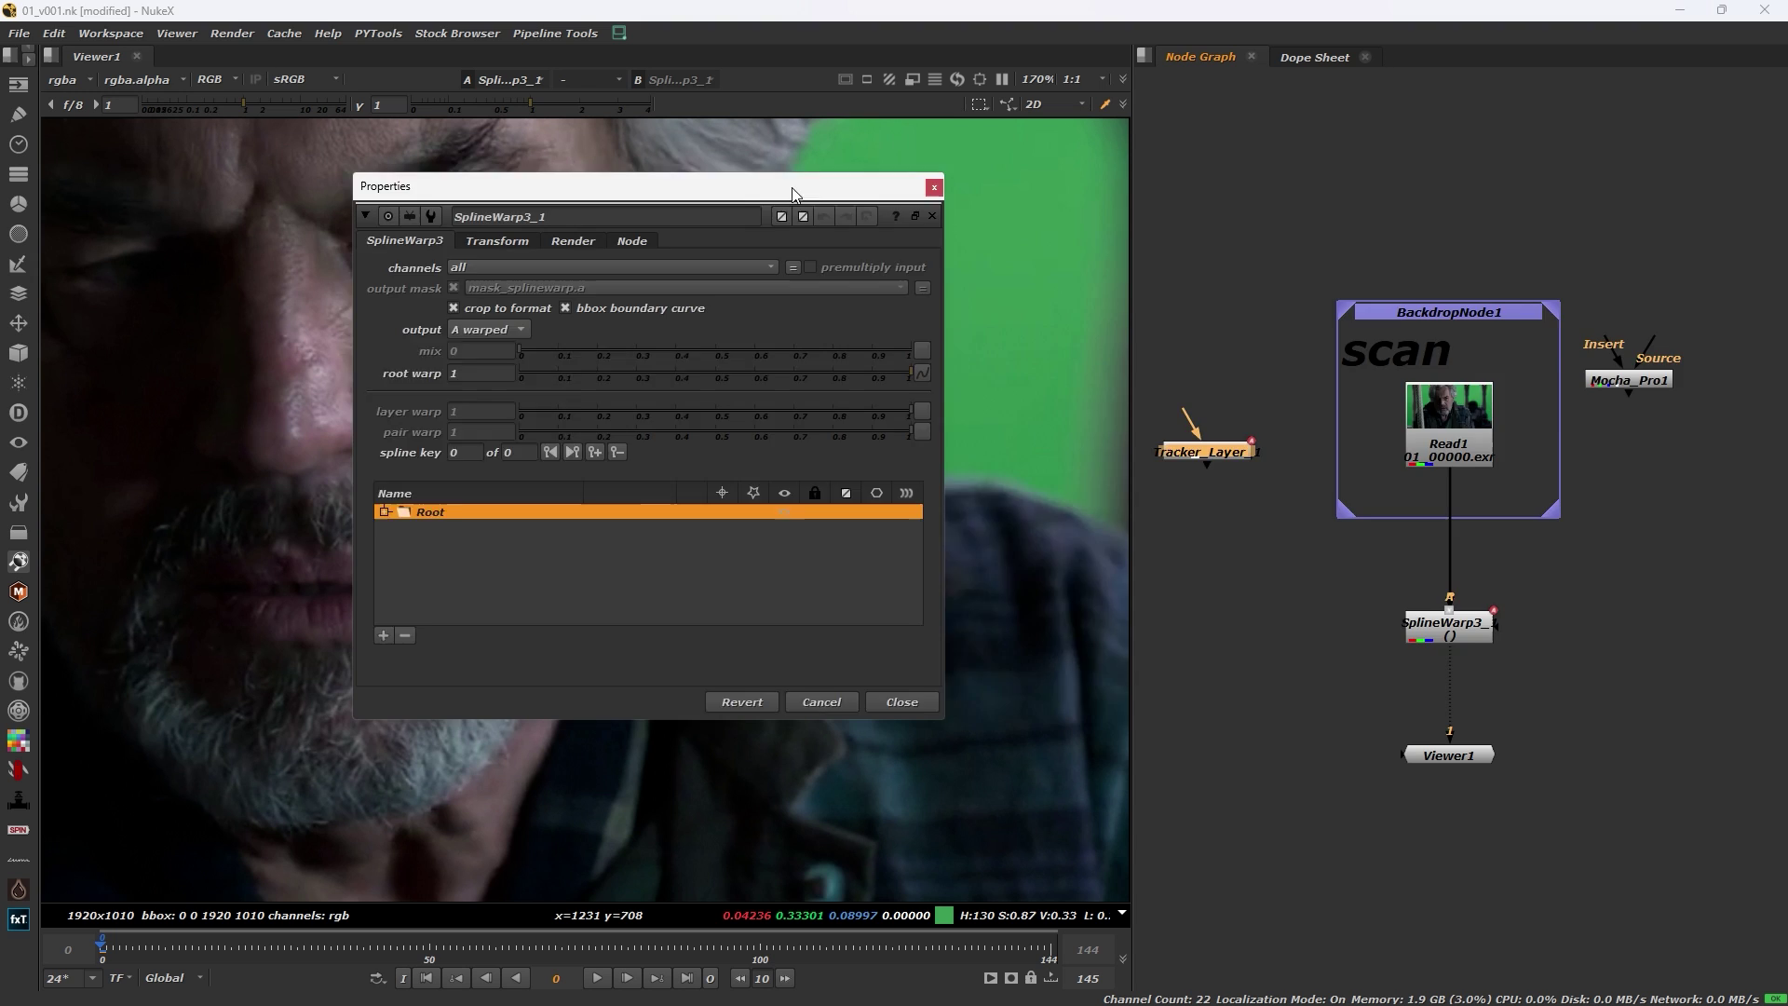
Select Bezier1 in the SplineWarp and bring its outline back into view over the man's jaw.
{"action": "left_click_drag", "start_coordinate": [786, 187], "coordinate": [1600, 173]}
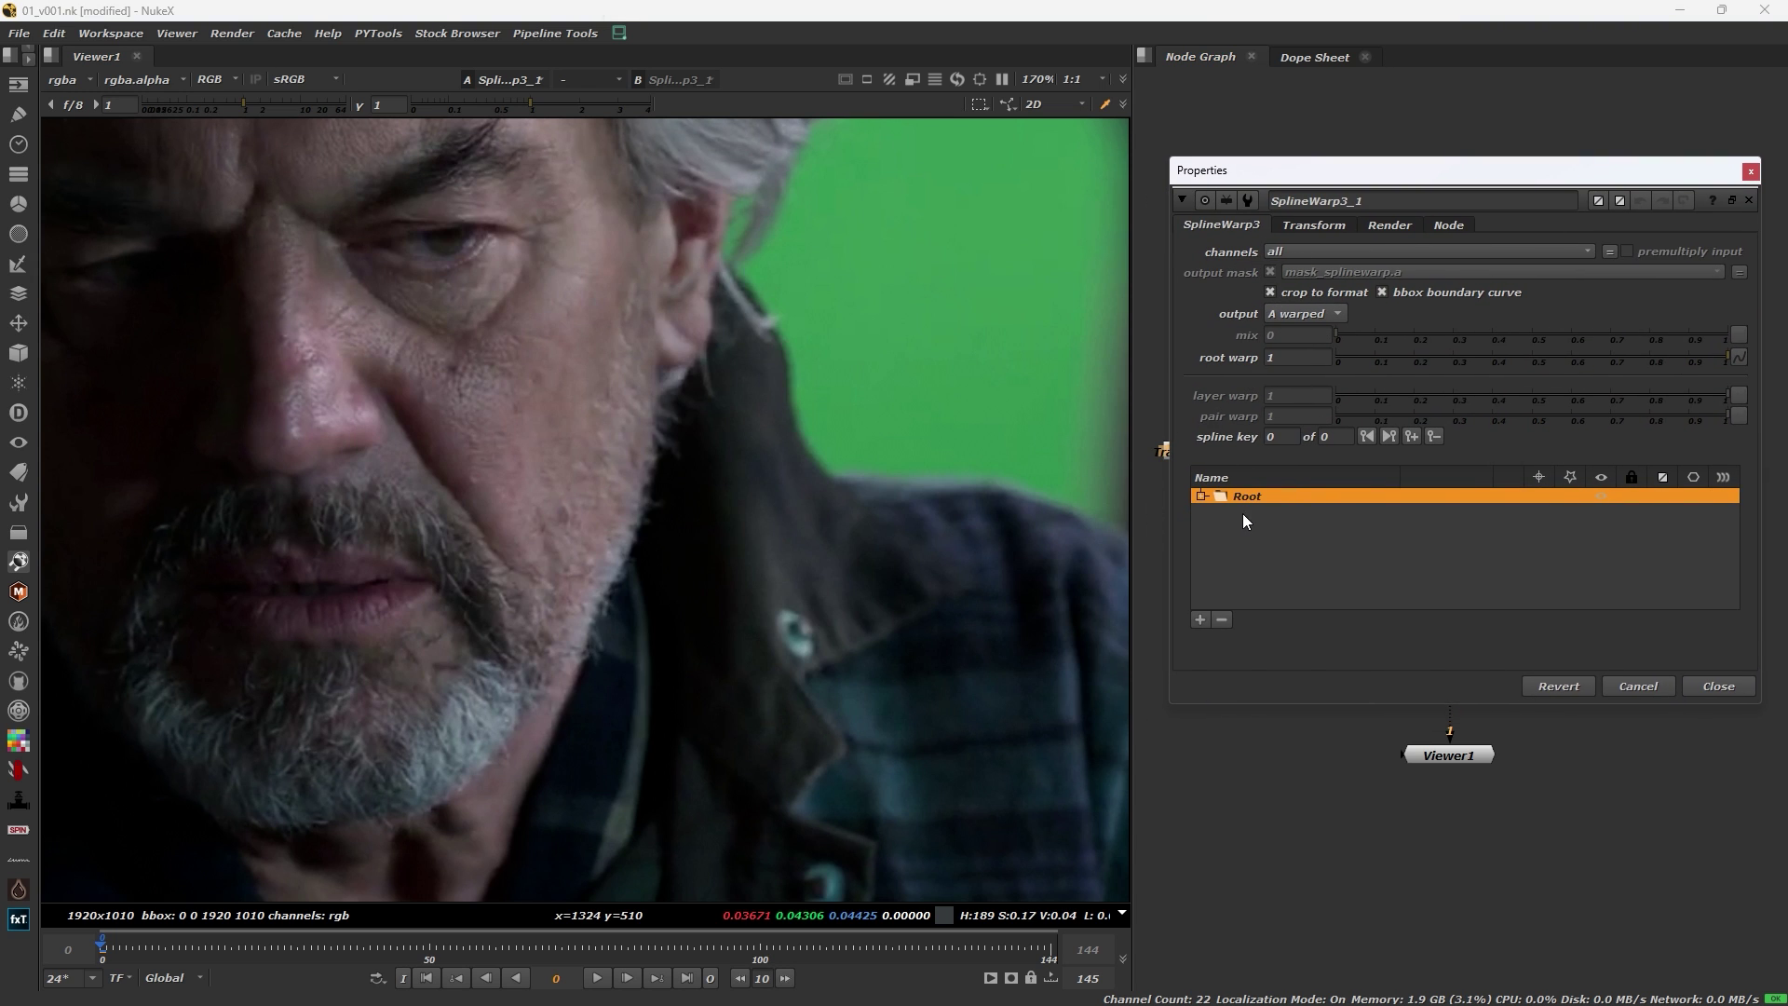
{"action": "left_click", "coordinate": [1267, 511]}
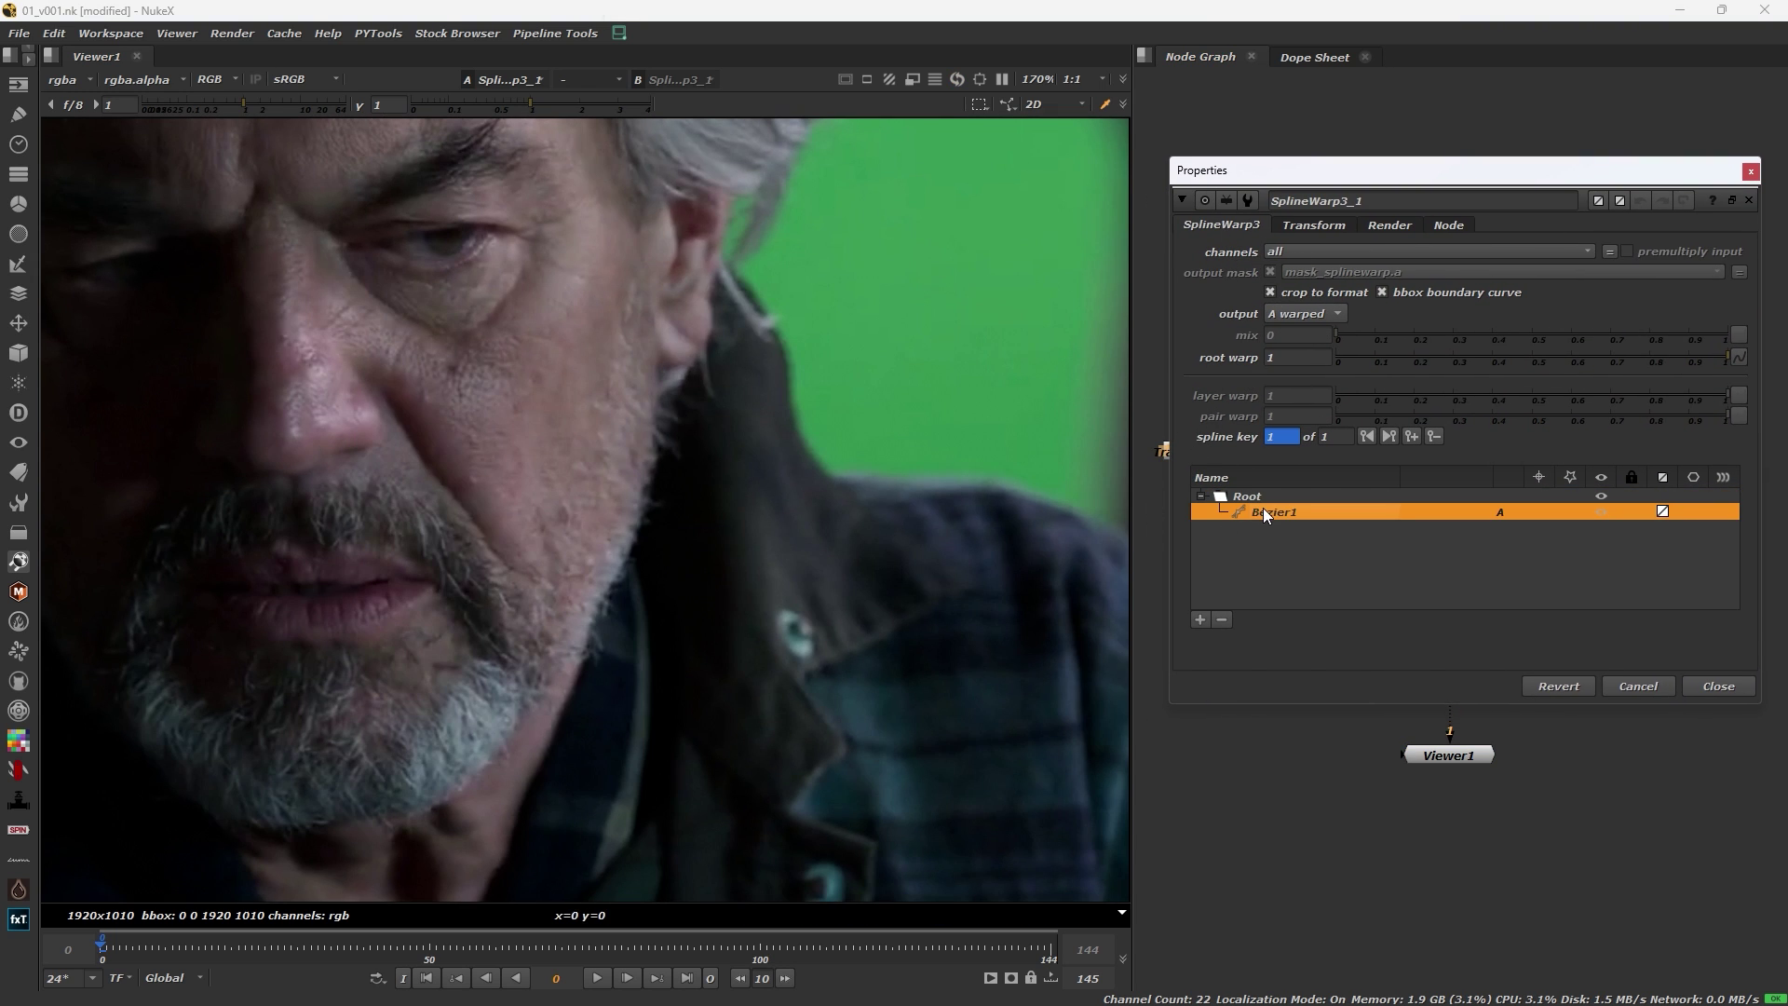
{"action": "scroll", "coordinate": [653, 445], "scroll_direction": "down", "scroll_amount": 6}
{"action": "scroll", "coordinate": [654, 442], "scroll_direction": "up", "scroll_amount": 3}
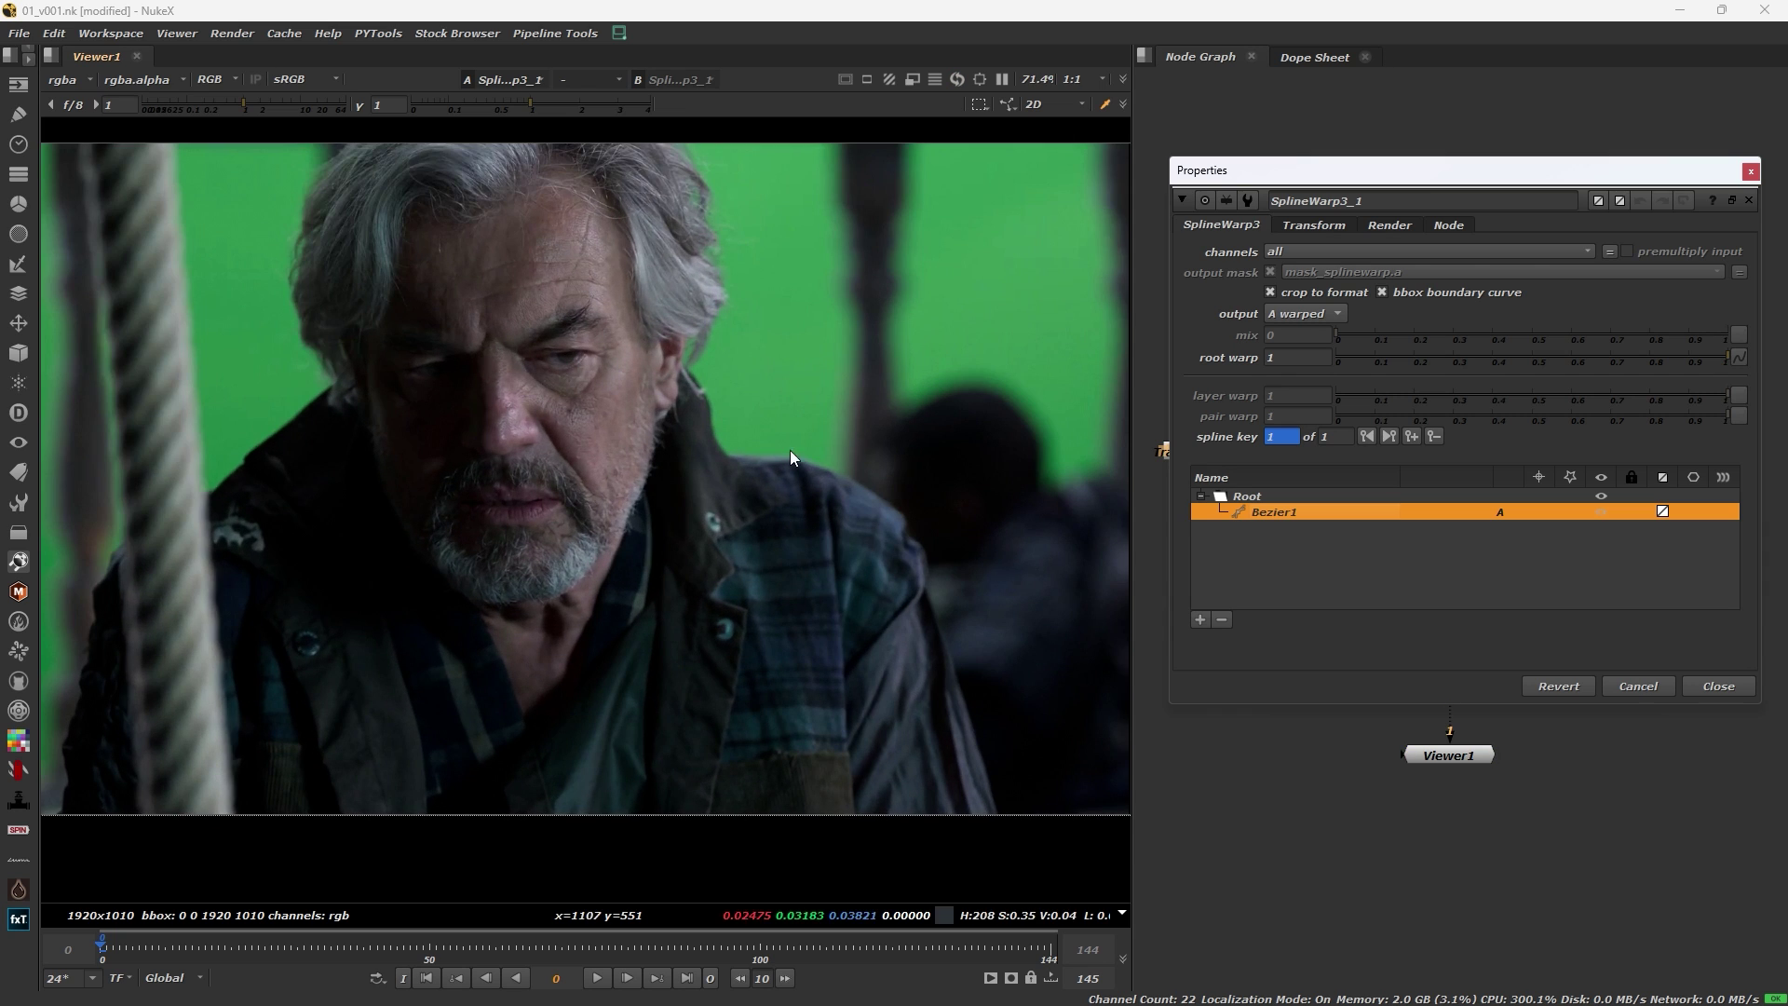
{"action": "left_click_drag", "start_coordinate": [1521, 182], "coordinate": [1314, 179]}
{"action": "left_click", "coordinate": [1449, 633]}
{"action": "scroll", "coordinate": [628, 471], "scroll_direction": "up", "scroll_amount": 1}
{"action": "scroll", "coordinate": [629, 471], "scroll_direction": "up", "scroll_amount": 5}
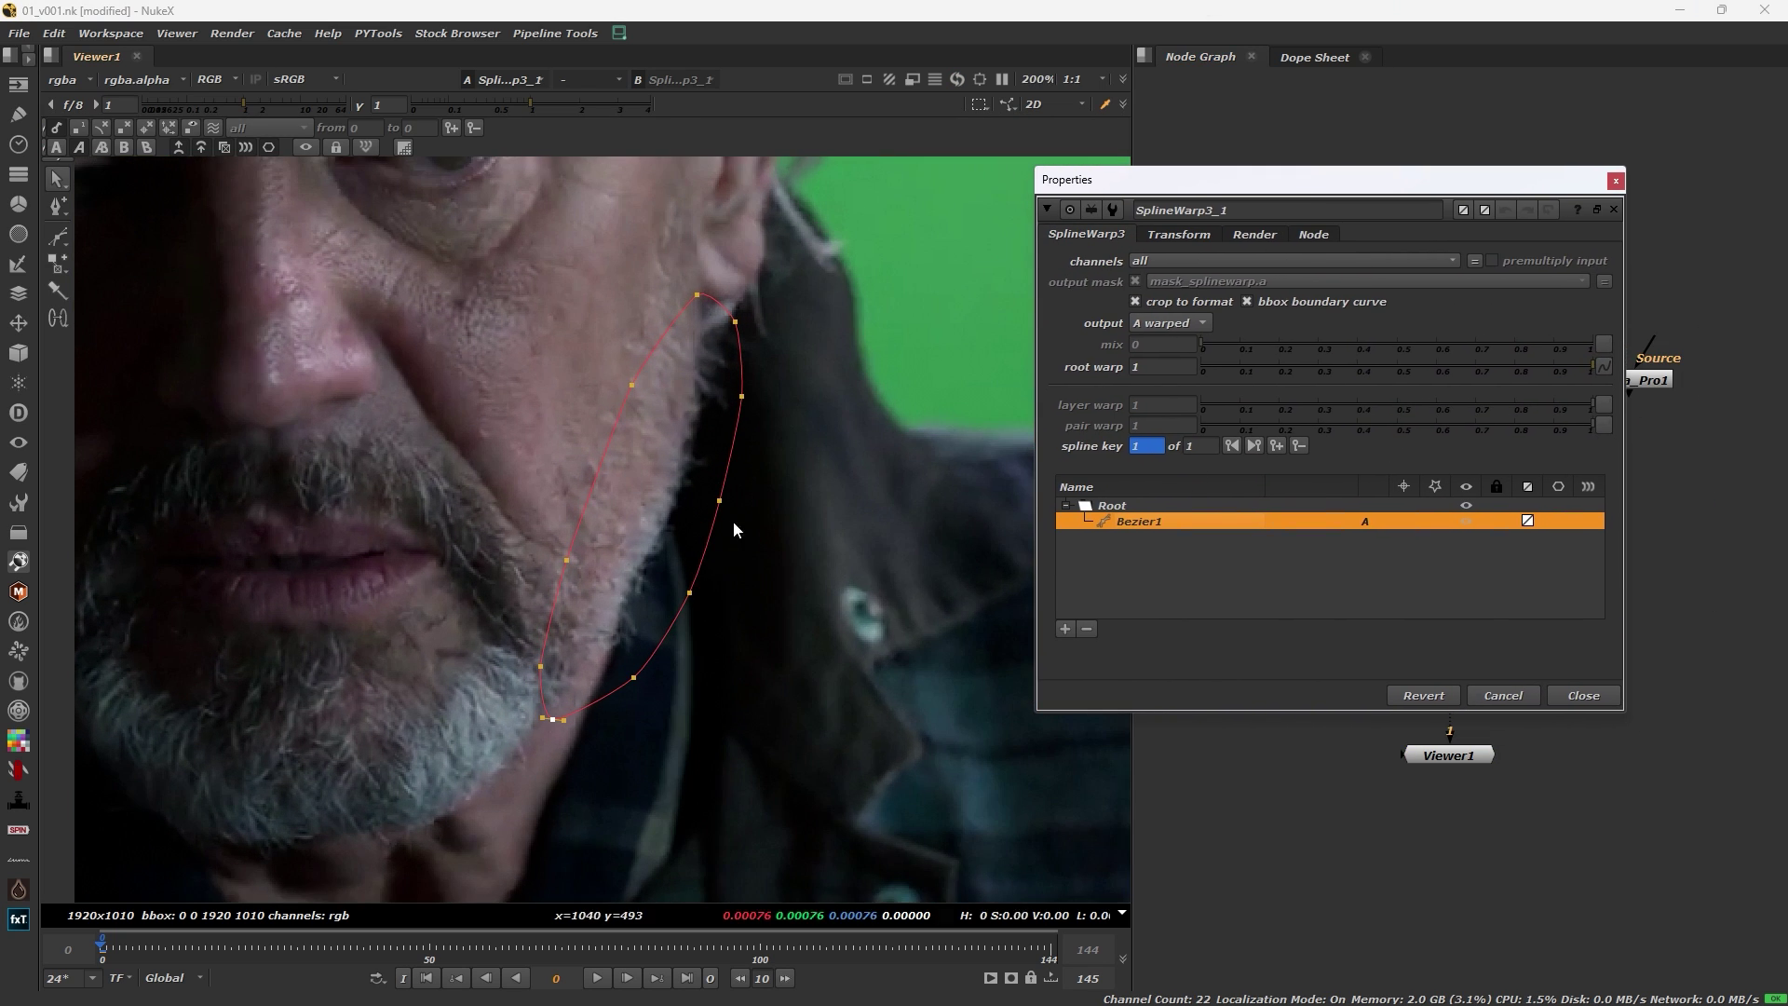
At frame 12, rotate and shift the whole closed jaw spline to match the turned head.
{"action": "left_click", "coordinate": [108, 947]}
{"action": "left_click_drag", "start_coordinate": [110, 947], "coordinate": [179, 947]}
{"action": "left_click_drag", "start_coordinate": [444, 225], "coordinate": [846, 826]}
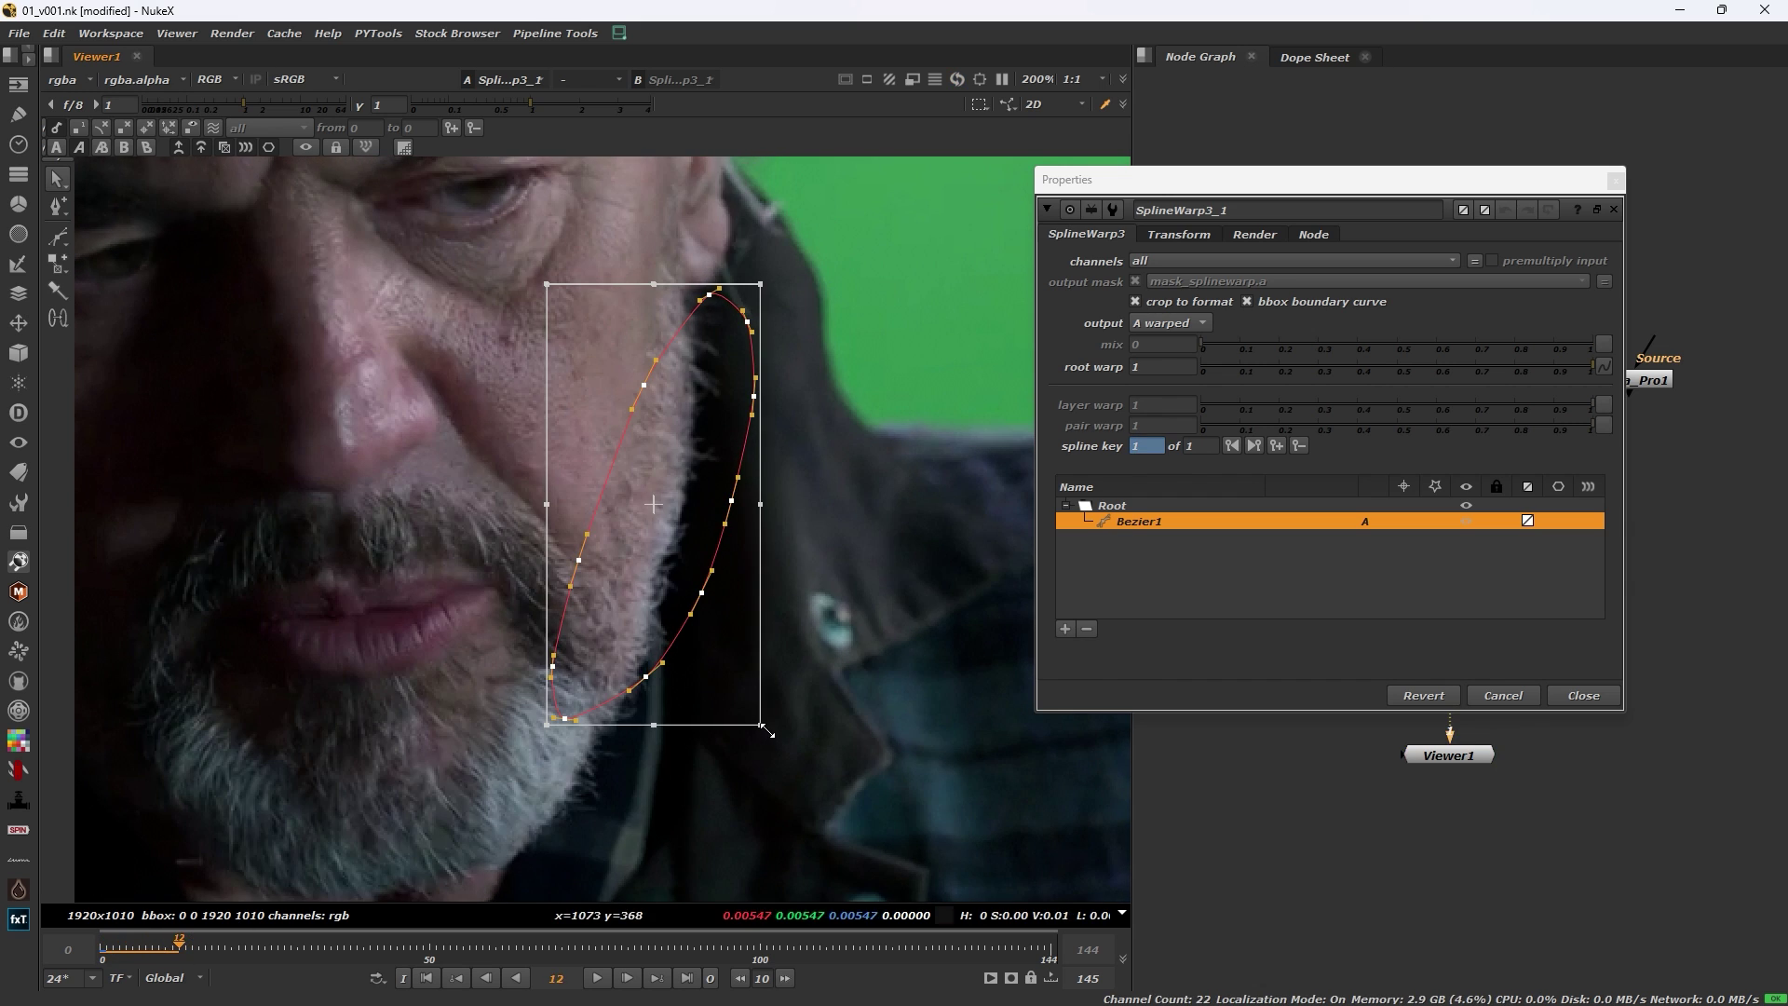
{"action": "left_click_drag", "start_coordinate": [771, 735], "coordinate": [761, 659]}
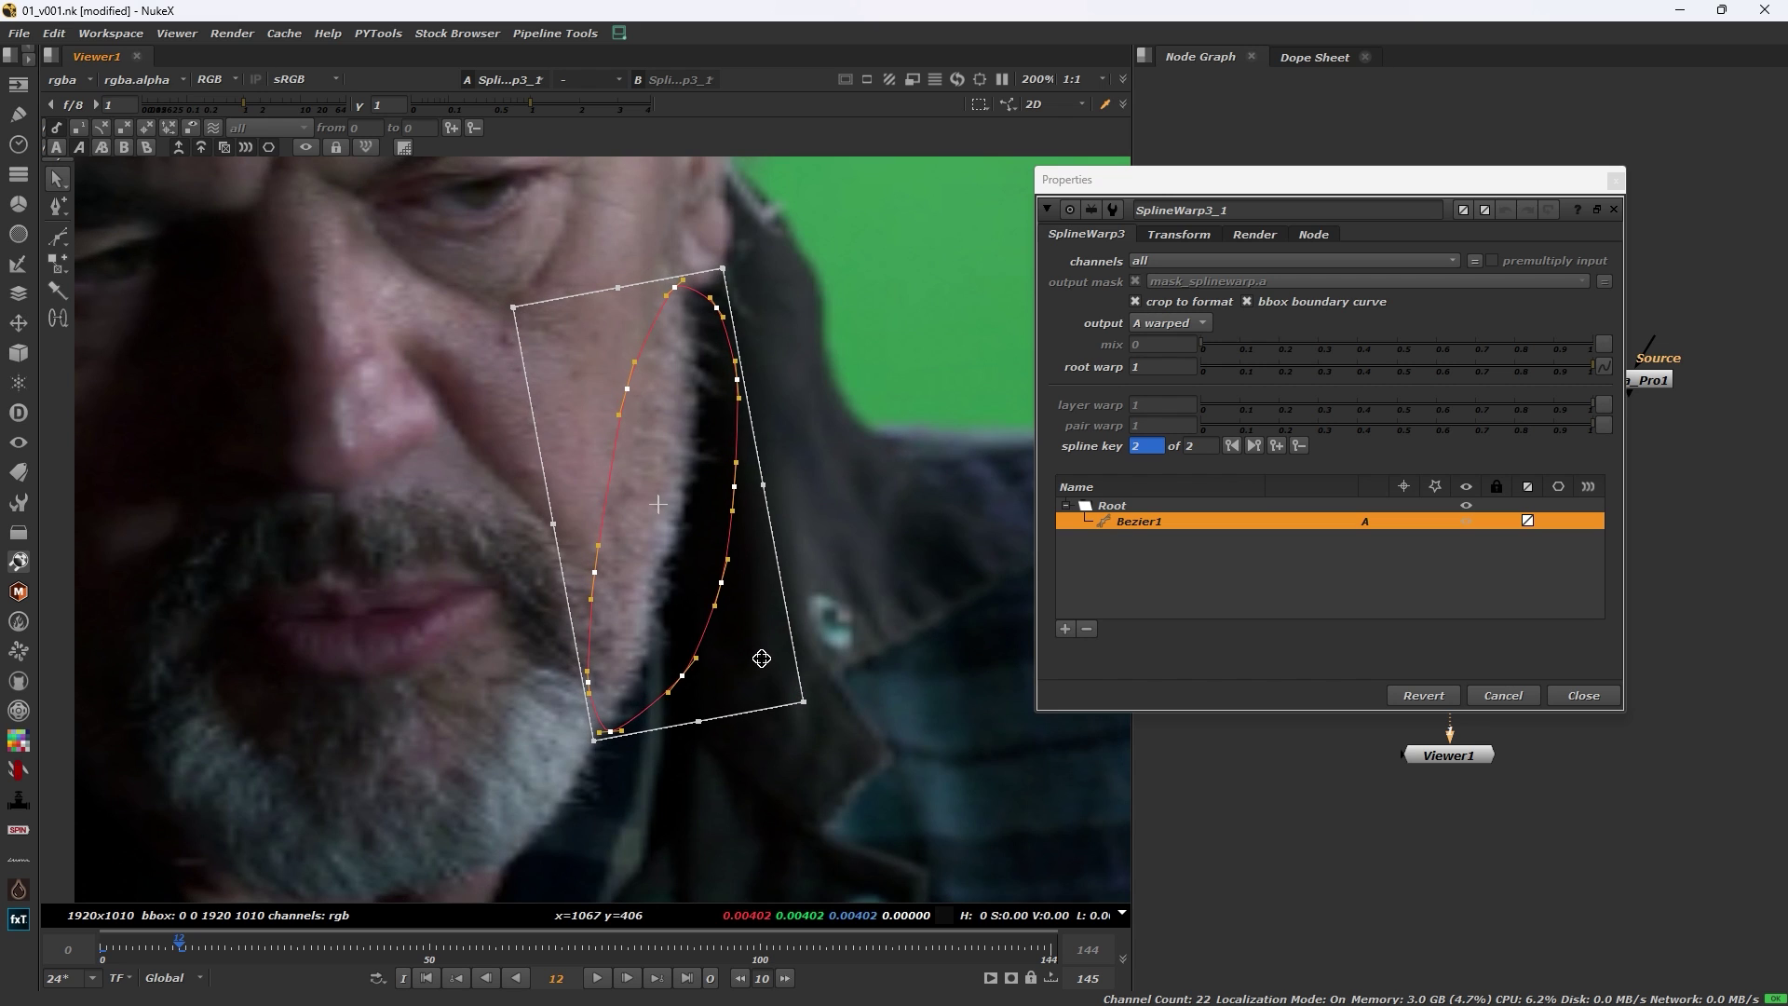
{"action": "left_click", "coordinate": [847, 642]}
At frame 39, realign the closed jaw spline and nudge its lower outer points closer to the jaw.
{"action": "left_click_drag", "start_coordinate": [185, 945], "coordinate": [357, 944]}
{"action": "left_click_drag", "start_coordinate": [521, 239], "coordinate": [789, 682]}
{"action": "left_click", "coordinate": [735, 757]}
{"action": "left_click_drag", "start_coordinate": [675, 723], "coordinate": [664, 720]}
{"action": "left_click_drag", "start_coordinate": [739, 660], "coordinate": [731, 662]}
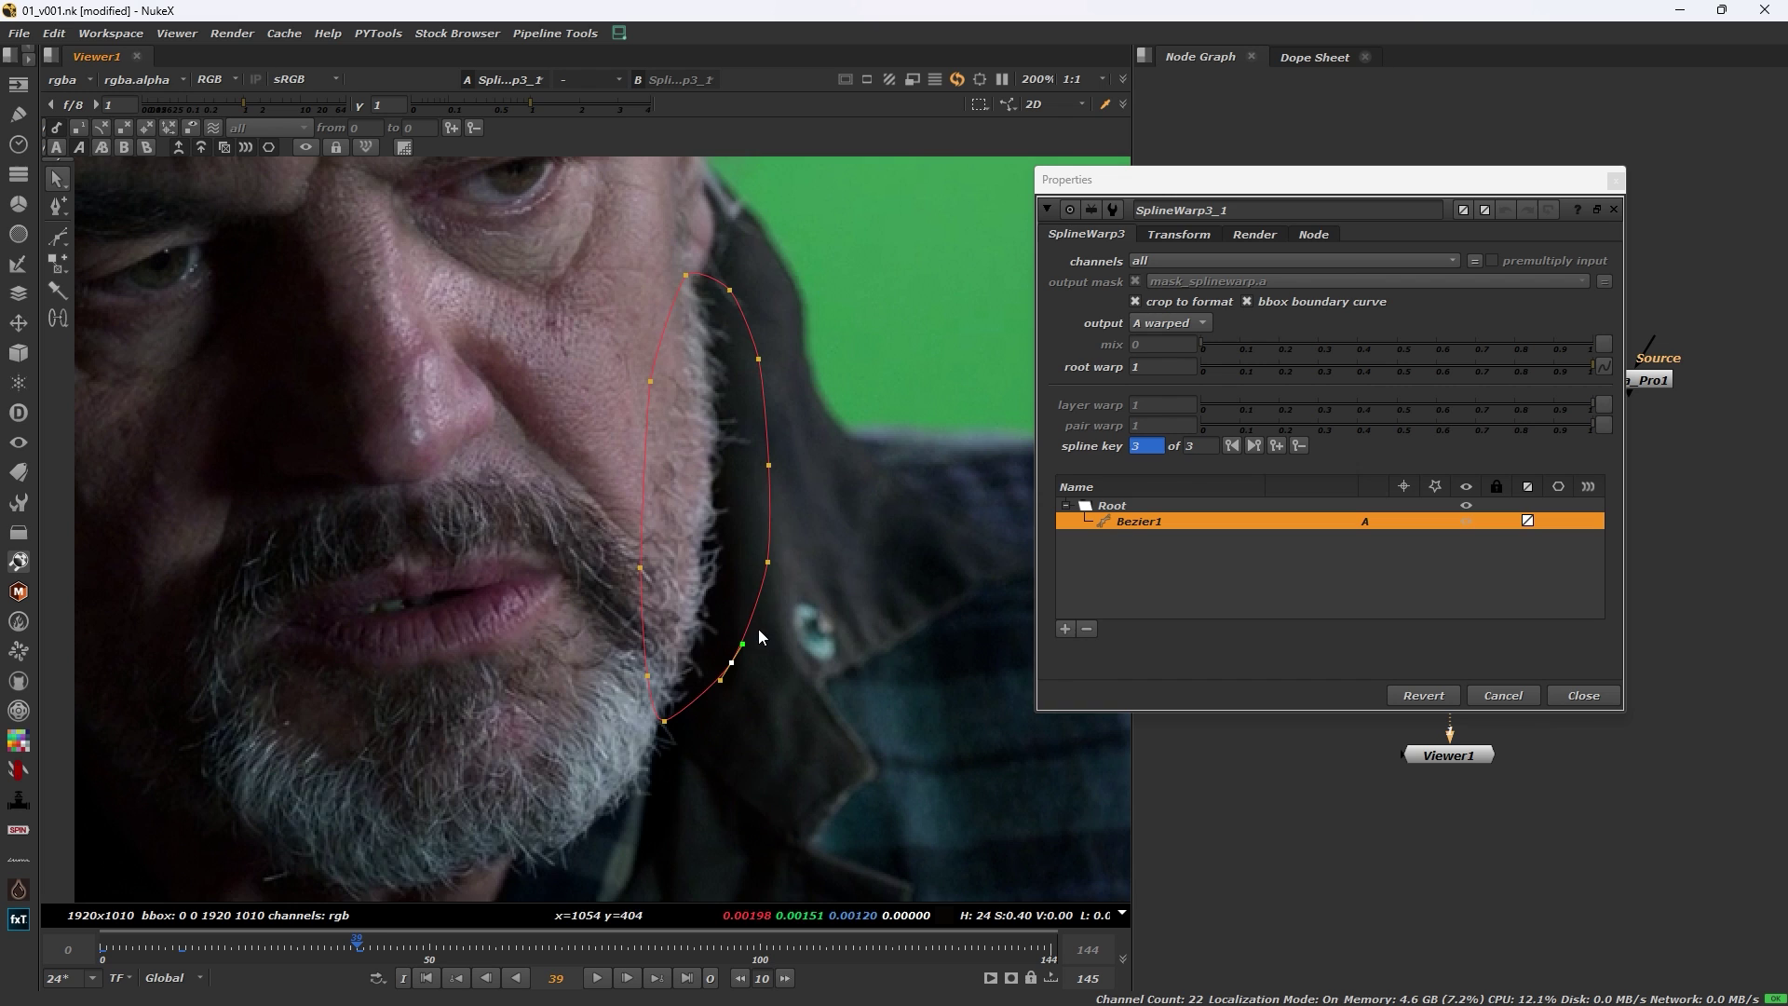
{"action": "left_click_drag", "start_coordinate": [767, 562], "coordinate": [763, 561]}
Realign the whole closed jaw spline to the face at frames 78 and 104.
{"action": "left_click_drag", "start_coordinate": [361, 946], "coordinate": [615, 947]}
{"action": "left_click_drag", "start_coordinate": [566, 216], "coordinate": [802, 745]}
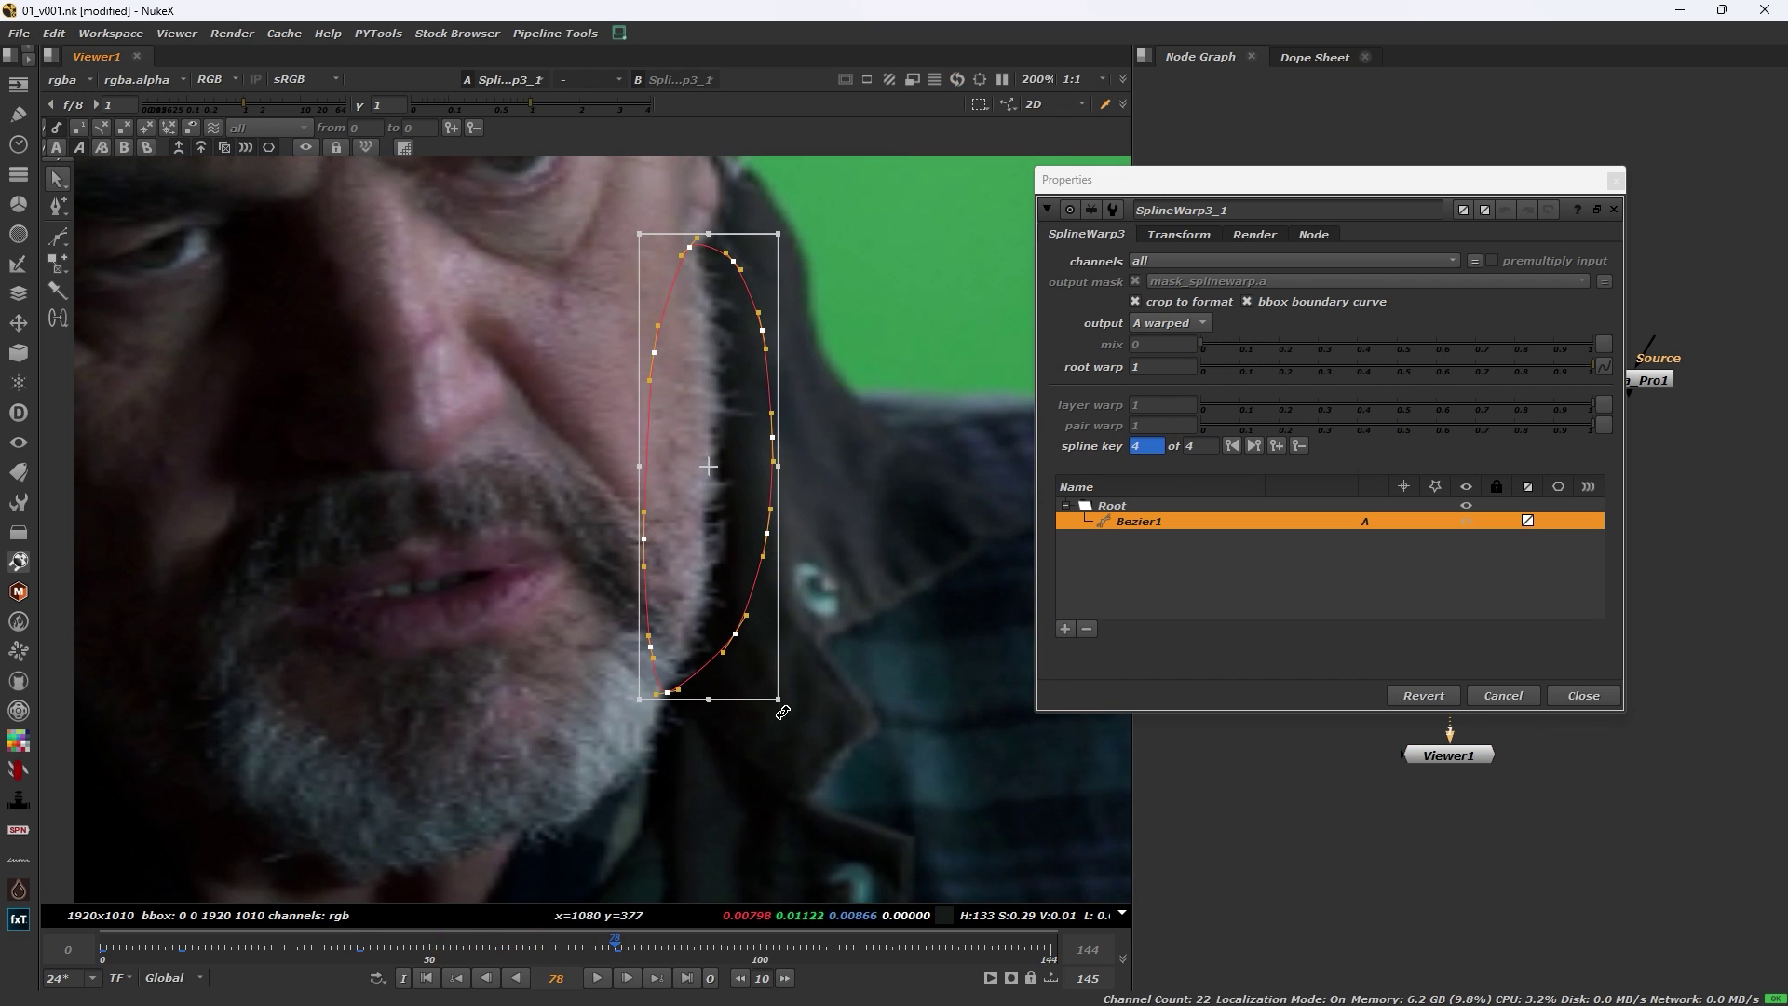
{"action": "left_click_drag", "start_coordinate": [753, 663], "coordinate": [757, 663]}
{"action": "left_click_drag", "start_coordinate": [622, 951], "coordinate": [786, 959]}
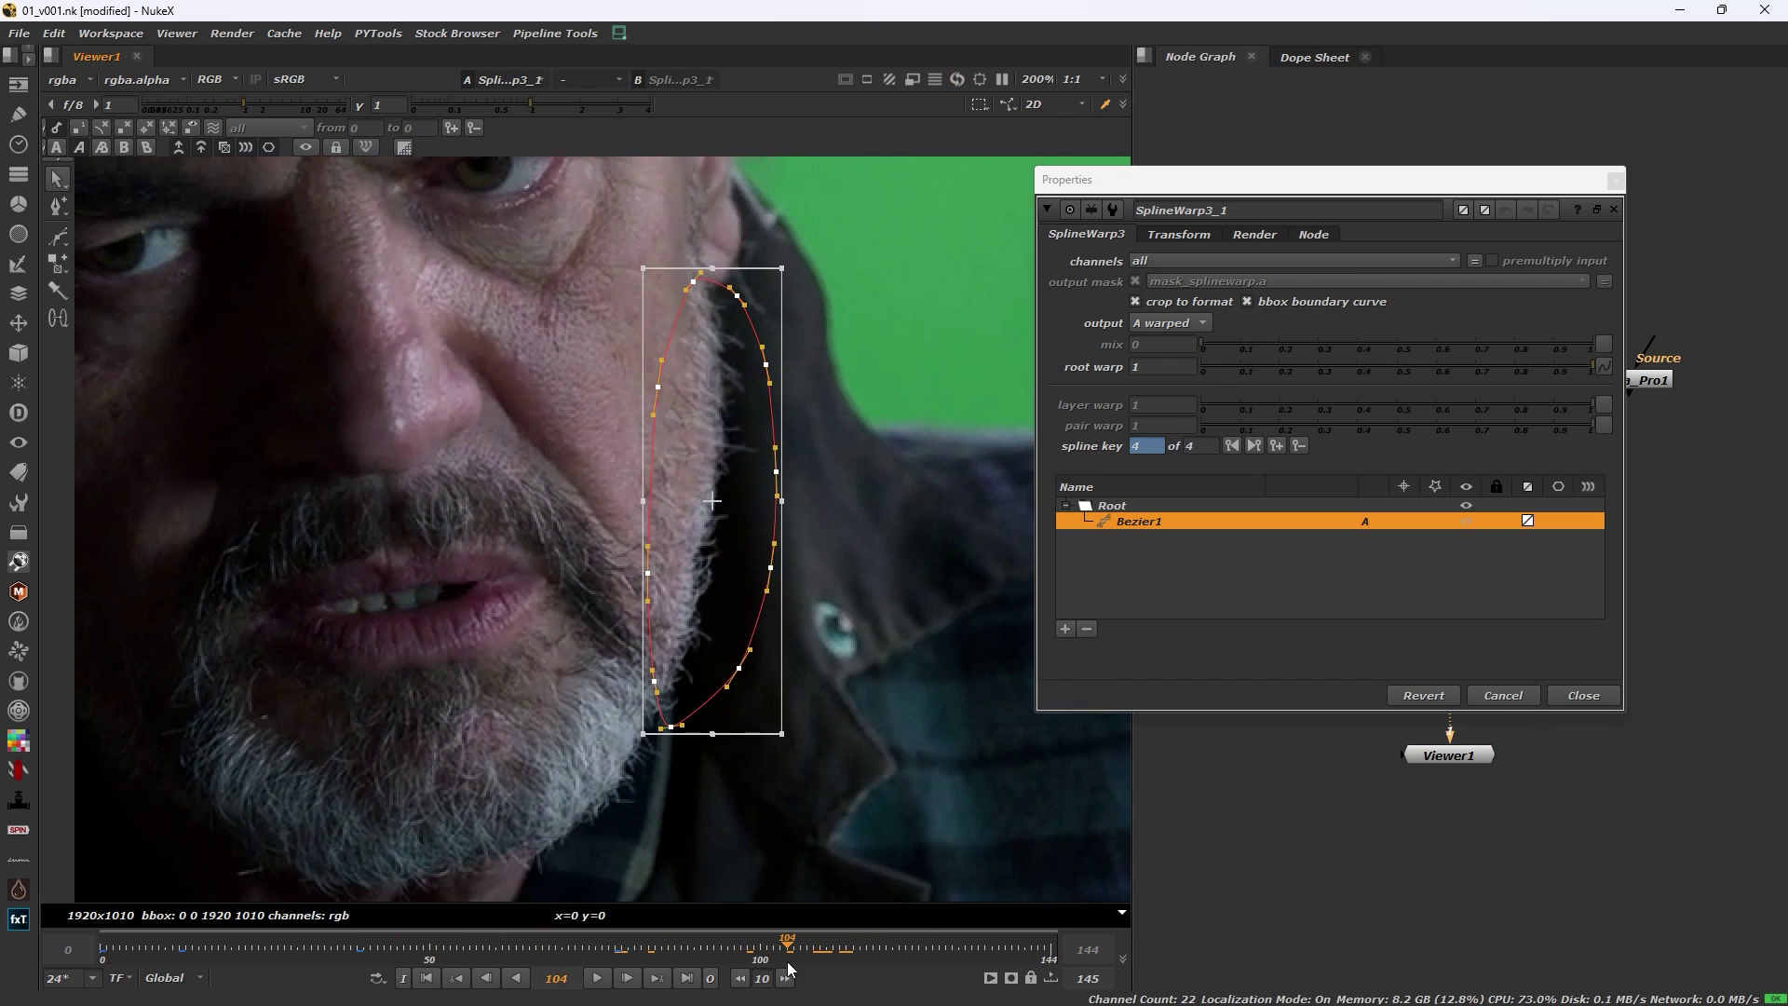
{"action": "left_click_drag", "start_coordinate": [795, 744], "coordinate": [774, 755]}
Rotate the whole closed jaw spline into alignment with the jaw at the last frame, 144.
{"action": "left_click_drag", "start_coordinate": [794, 942], "coordinate": [937, 948]}
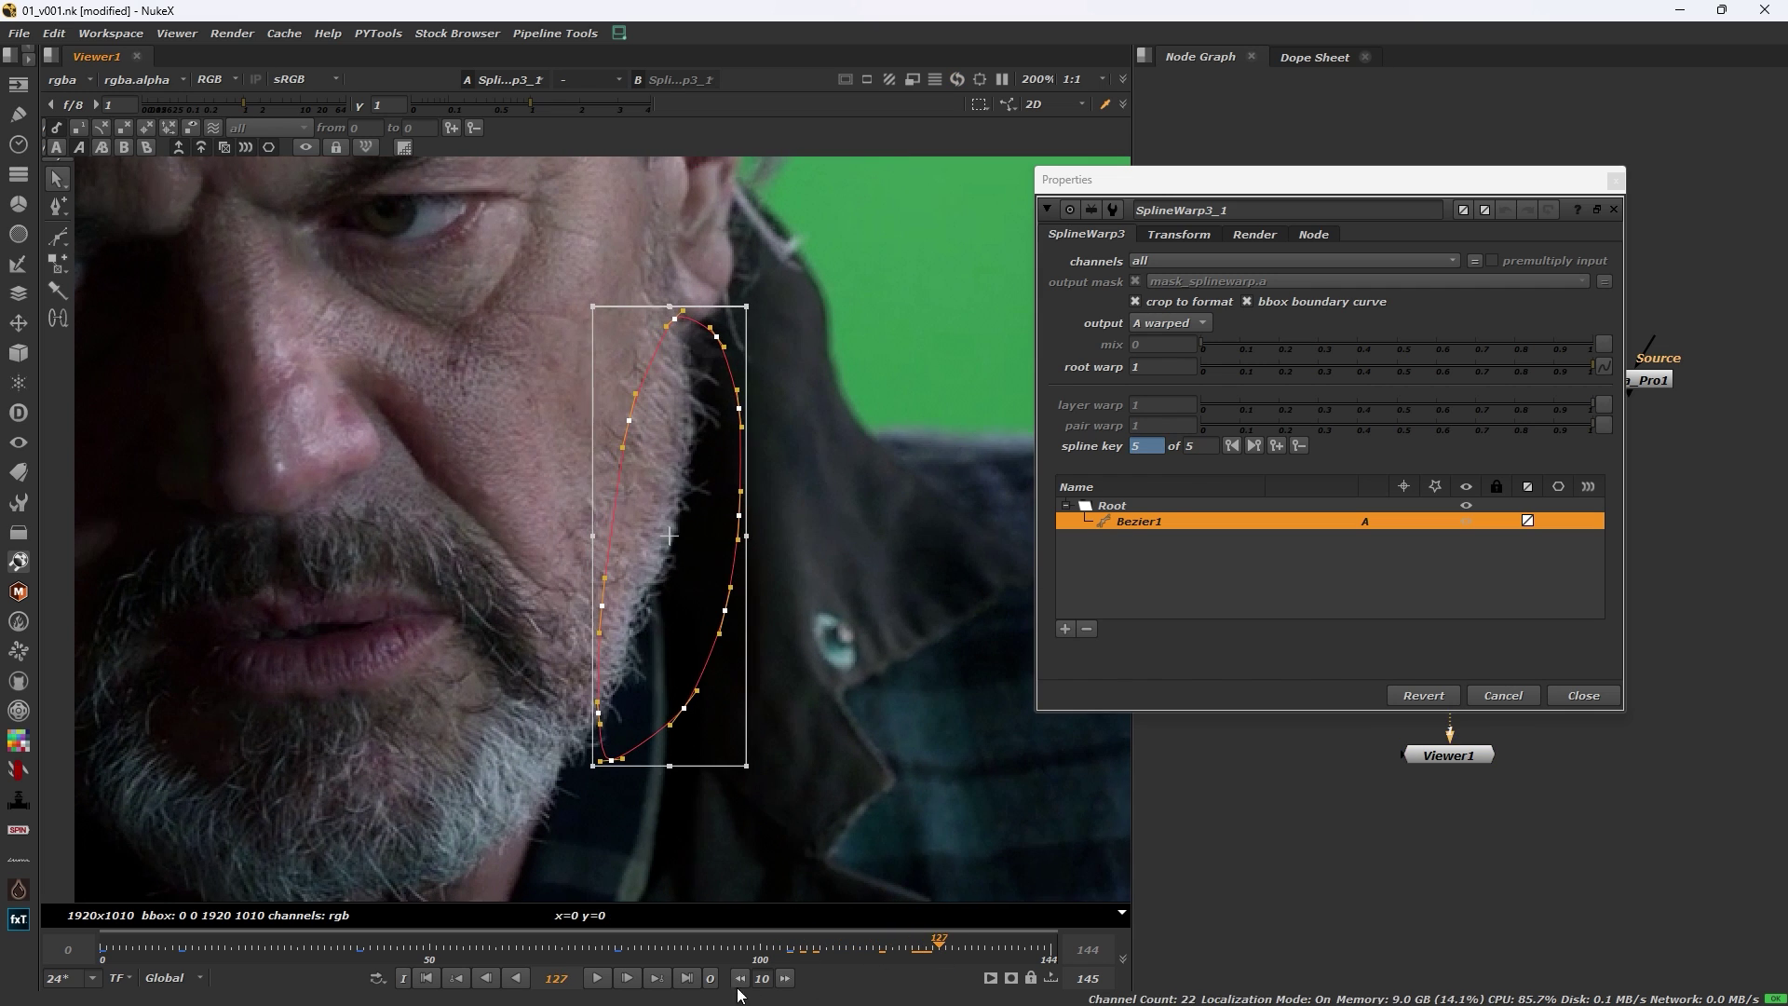
{"action": "left_click", "coordinate": [688, 977]}
{"action": "left_click_drag", "start_coordinate": [742, 780], "coordinate": [695, 793]}
{"action": "left_click", "coordinate": [767, 549]}
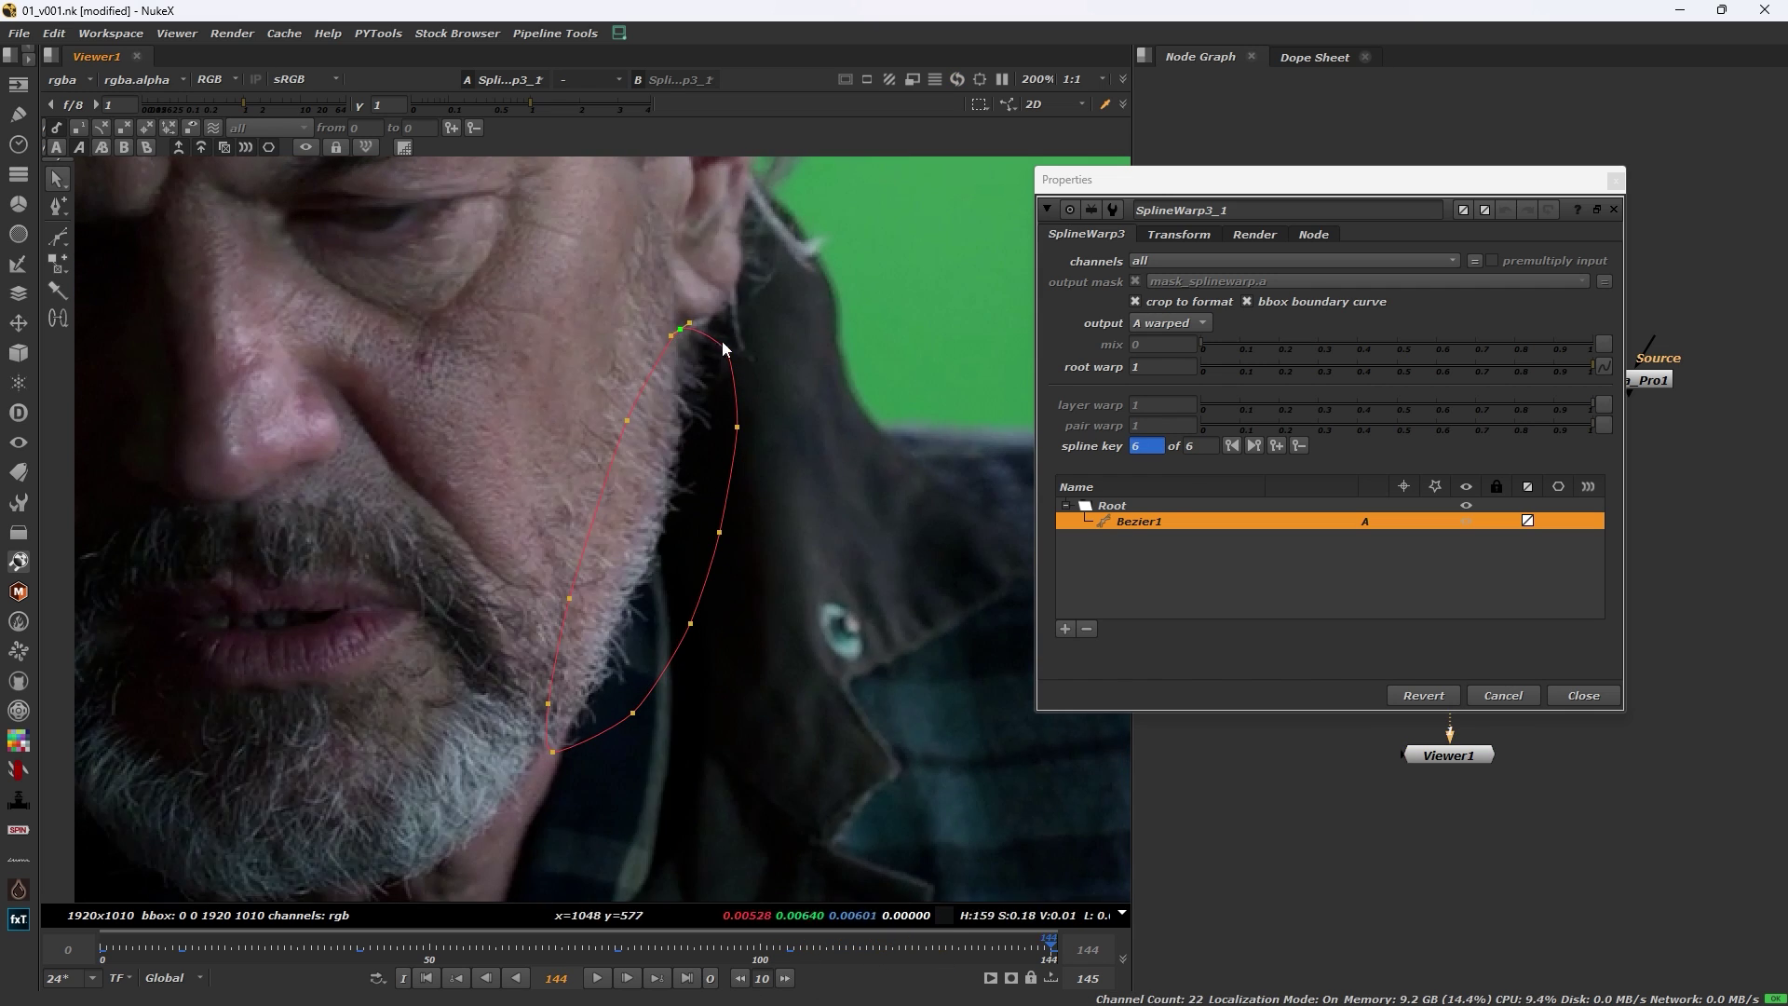
Correct the alignment of the whole closed jaw spline at about frame 123 and at frame 104.
{"action": "left_click_drag", "start_coordinate": [826, 284], "coordinate": [397, 831]}
{"action": "left_click_drag", "start_coordinate": [1048, 942], "coordinate": [912, 943]}
{"action": "left_click_drag", "start_coordinate": [729, 590], "coordinate": [783, 791]}
{"action": "left_click_drag", "start_coordinate": [747, 694], "coordinate": [727, 702]}
{"action": "left_click_drag", "start_coordinate": [911, 940], "coordinate": [787, 945]}
{"action": "left_click_drag", "start_coordinate": [750, 703], "coordinate": [746, 702]}
Return to frame 0 and turn the closed jaw spline, Bezier1, into a boundary curve.
{"action": "left_click_drag", "start_coordinate": [786, 943], "coordinate": [291, 980]}
{"action": "left_click", "coordinate": [429, 978]}
{"action": "left_click", "coordinate": [426, 978]}
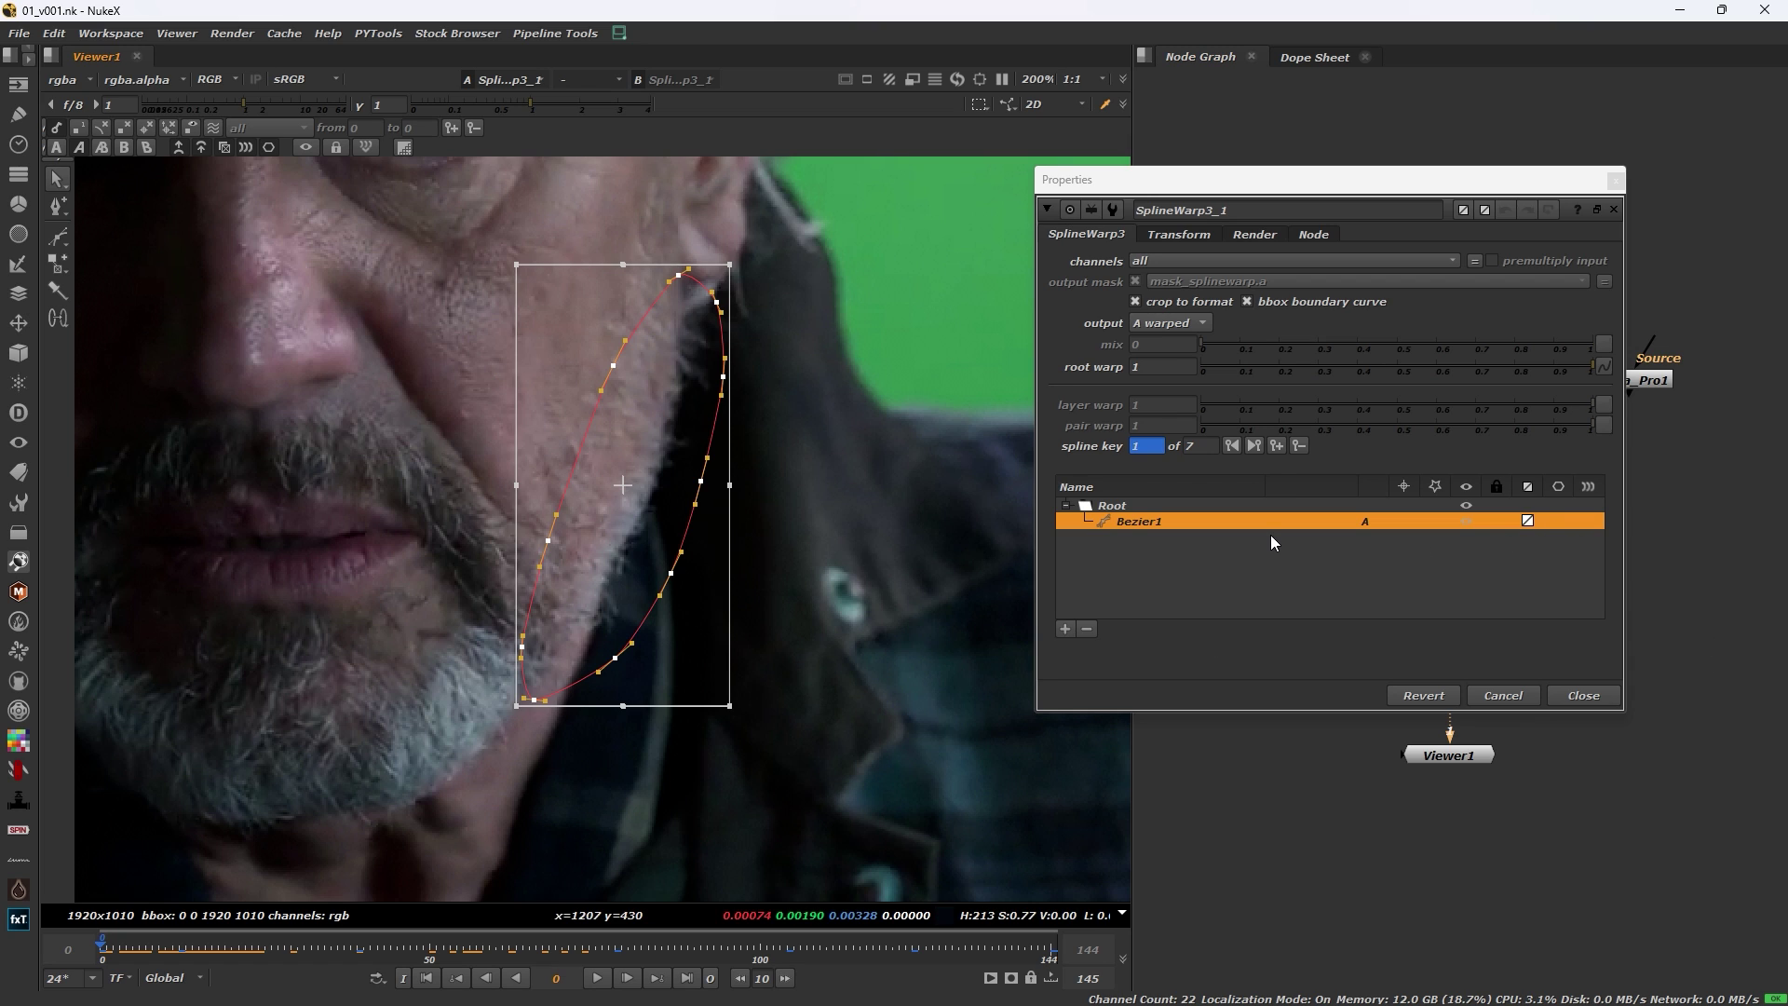
{"action": "left_click", "coordinate": [1558, 521]}
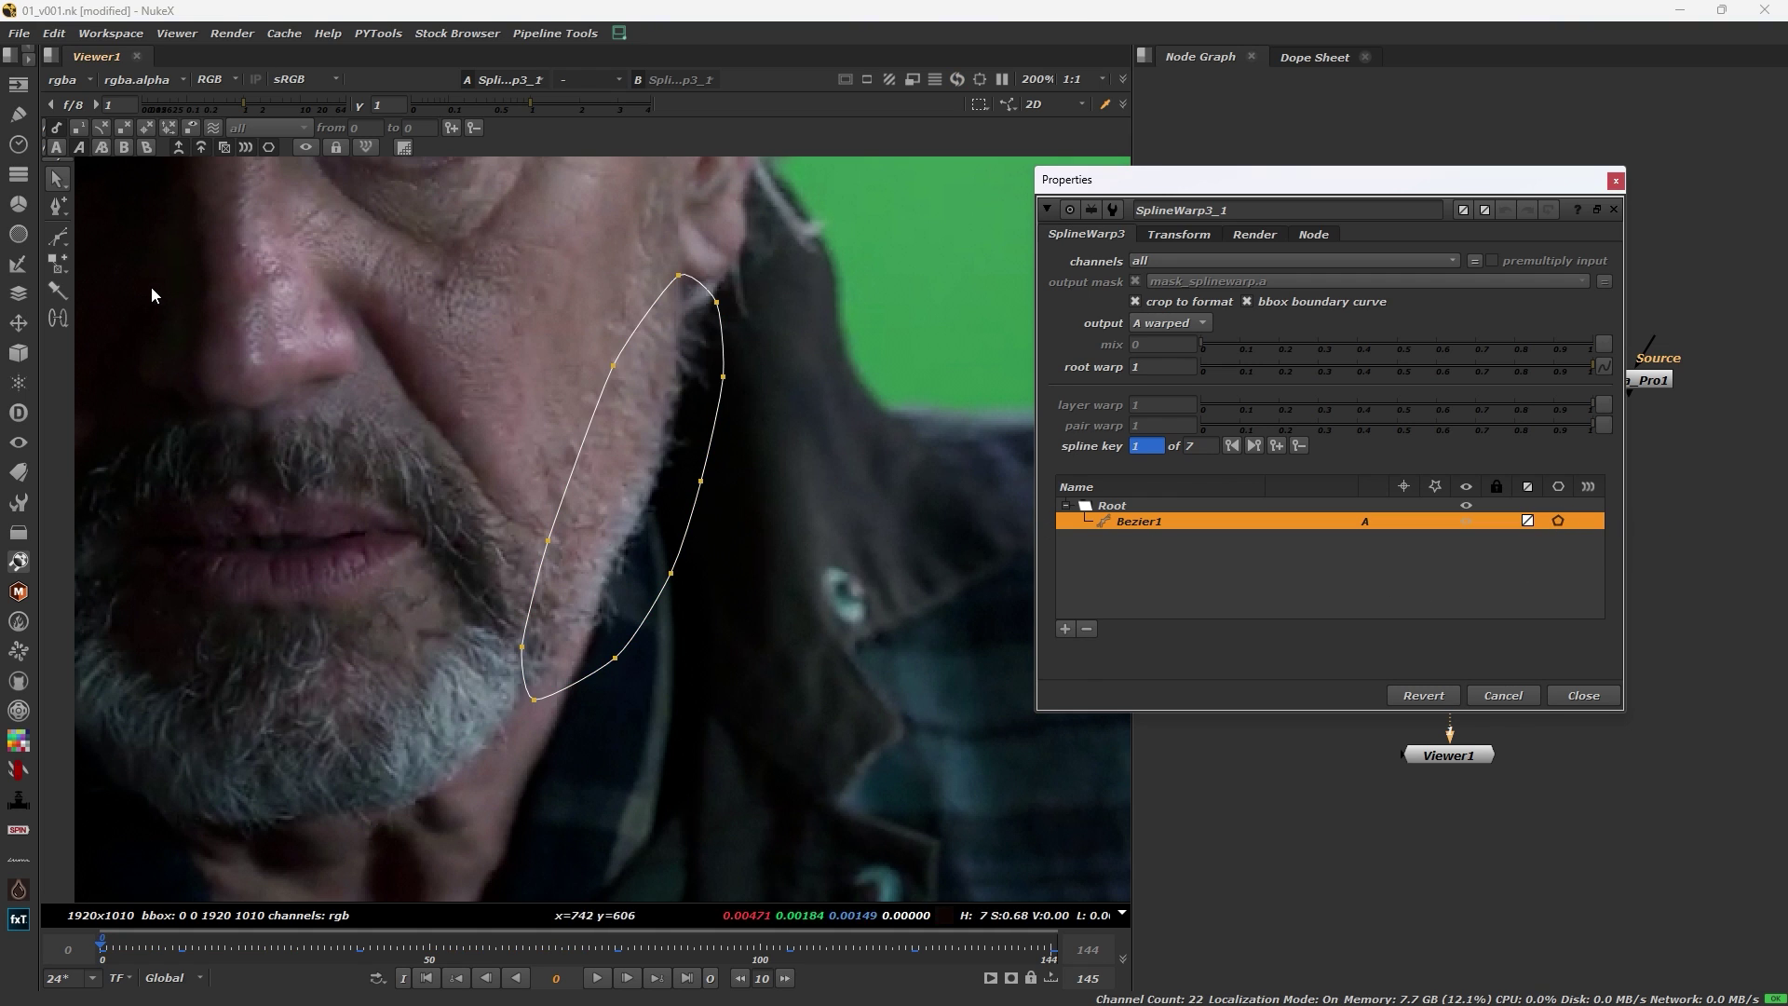
Draw an open Bezier inside the boundary curve along the jaw edge, from below the earlobe down to the beard.
{"action": "left_click", "coordinate": [64, 243]}
{"action": "scroll", "coordinate": [659, 447], "scroll_direction": "up", "scroll_amount": 2}
{"action": "middle_click_drag", "start_coordinate": [660, 447], "coordinate": [735, 428]}
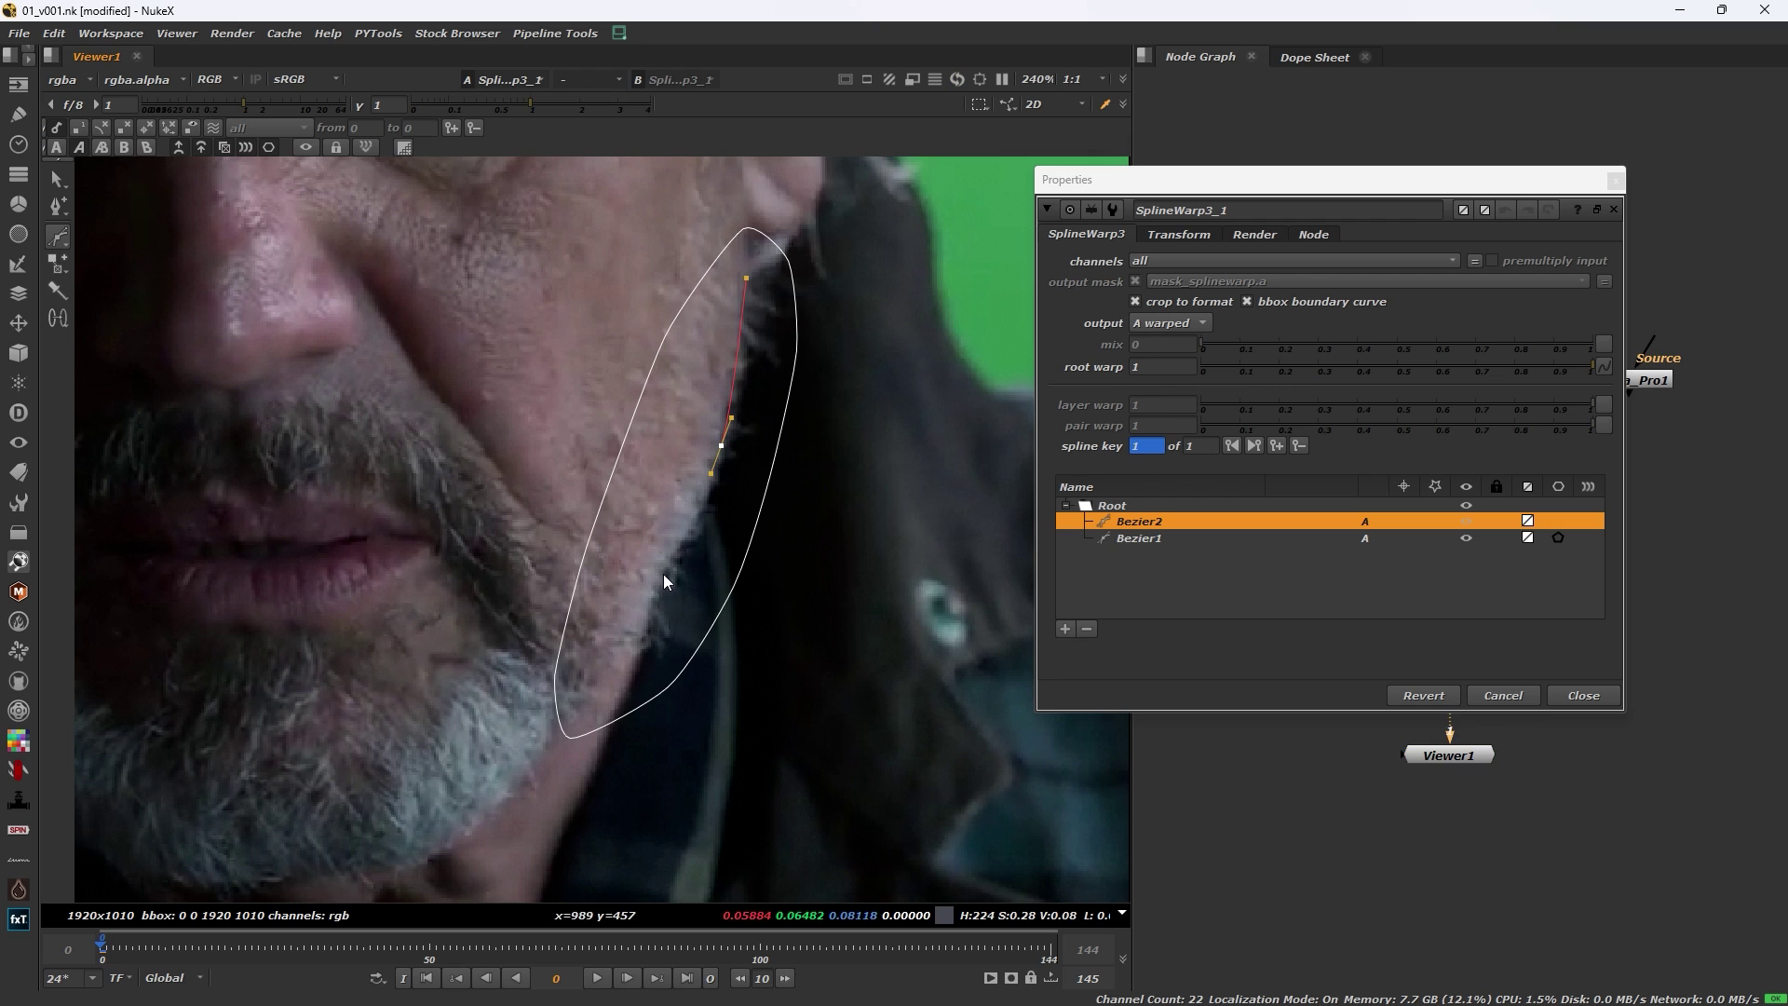
{"action": "left_click_drag", "start_coordinate": [656, 581], "coordinate": [648, 595]}
{"action": "left_click", "coordinate": [57, 179]}
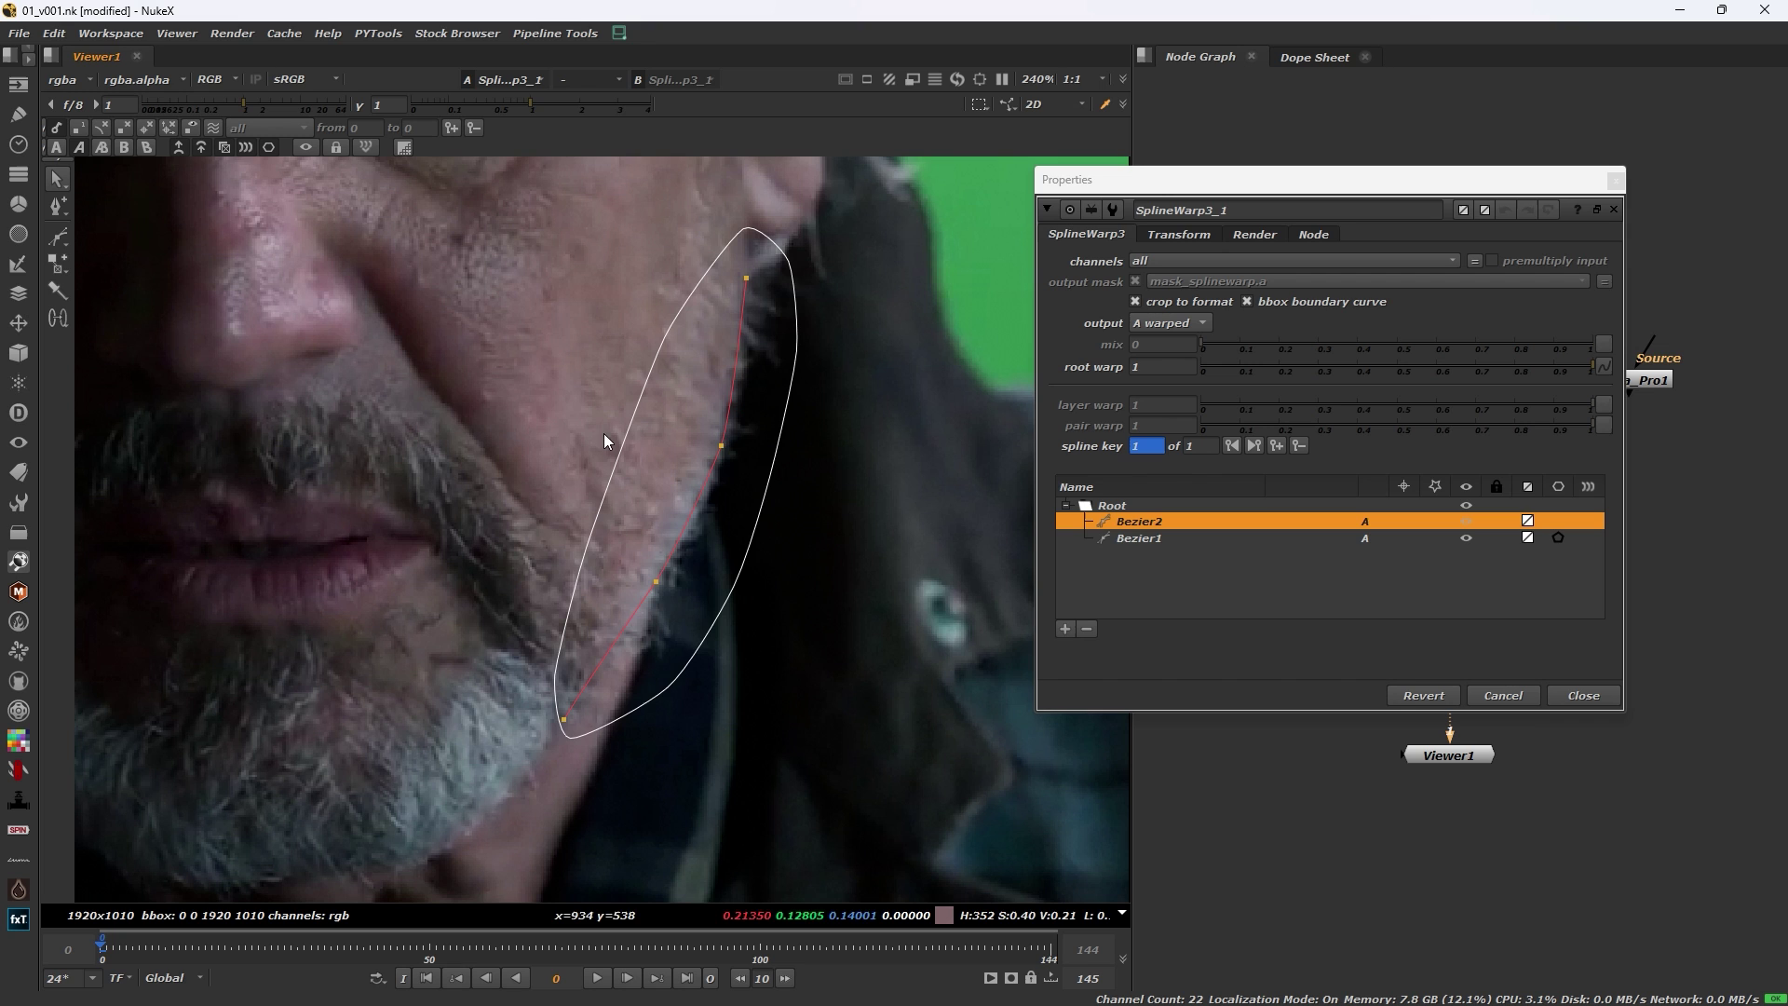
Fine-tune the points of the open jaw-edge Bezier at frame 0 so it follows the skin edge.
{"action": "left_click_drag", "start_coordinate": [663, 590], "coordinate": [659, 590]}
{"action": "left_click", "coordinate": [747, 278]}
{"action": "left_click_drag", "start_coordinate": [781, 326], "coordinate": [406, 758]}
{"action": "left_click", "coordinate": [847, 533]}
At frame 11, rotate the whole open Bezier and reposition its end points to follow the jaw edge.
{"action": "left_click_drag", "start_coordinate": [852, 226], "coordinate": [447, 796]}
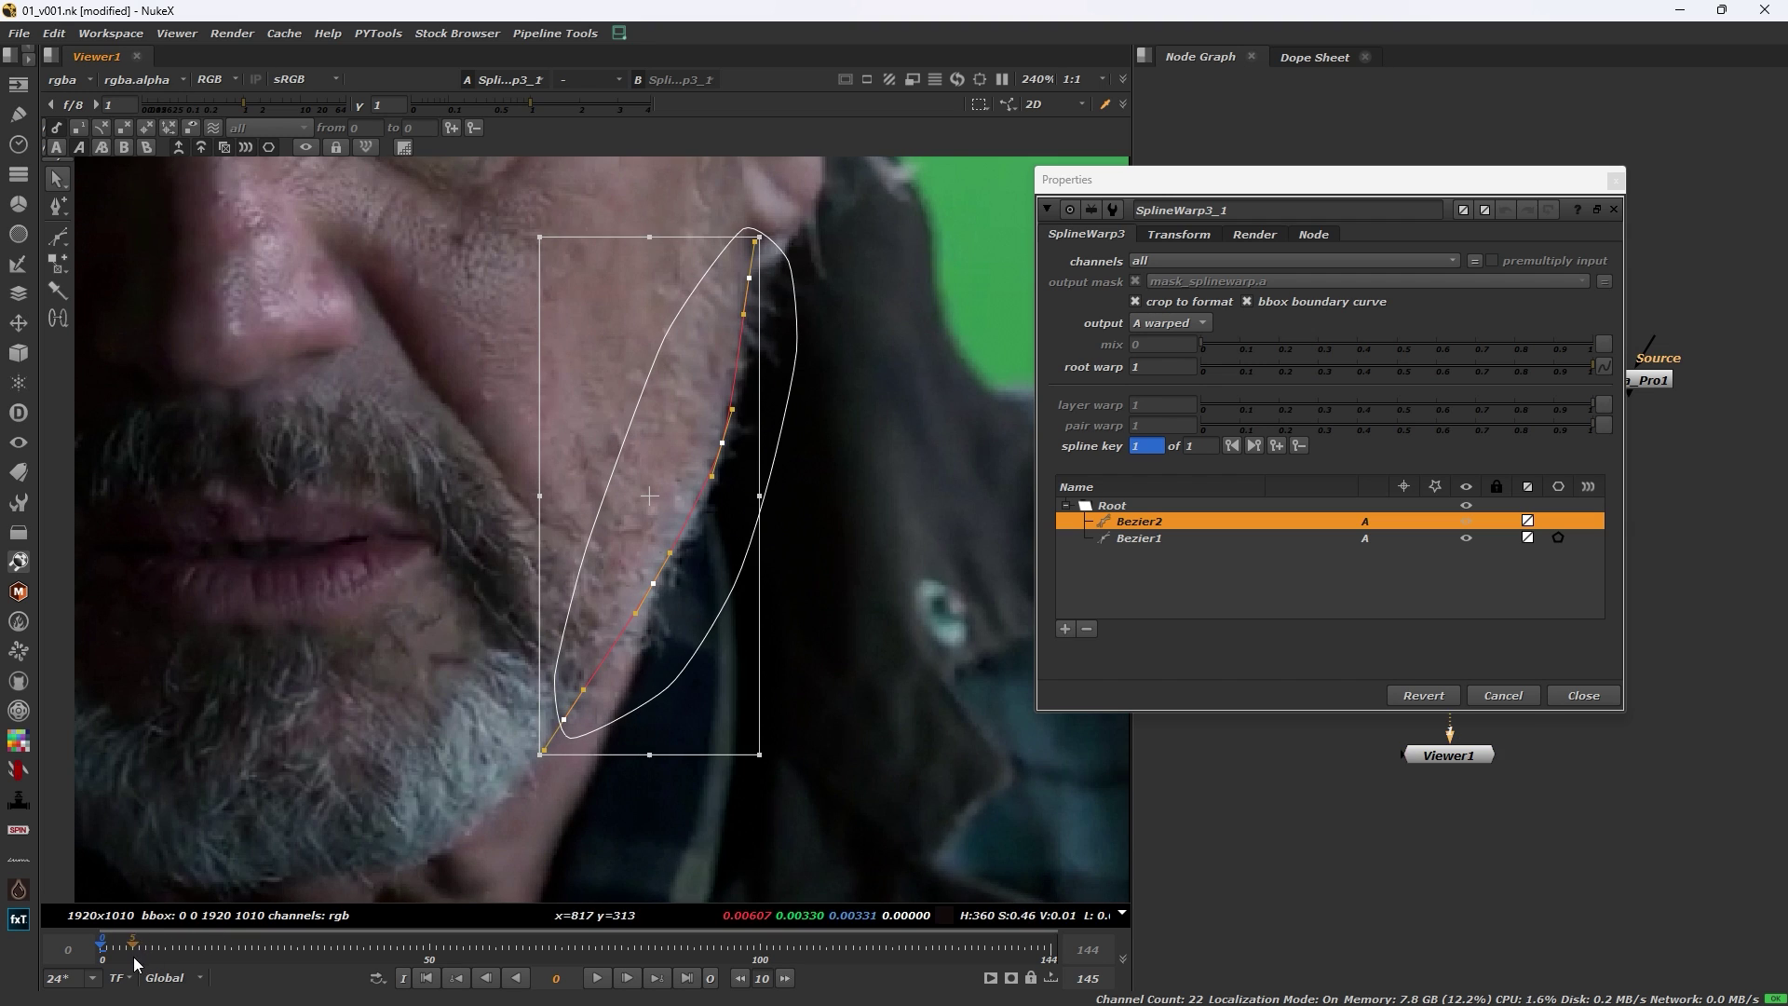
{"action": "left_click_drag", "start_coordinate": [105, 953], "coordinate": [172, 949]}
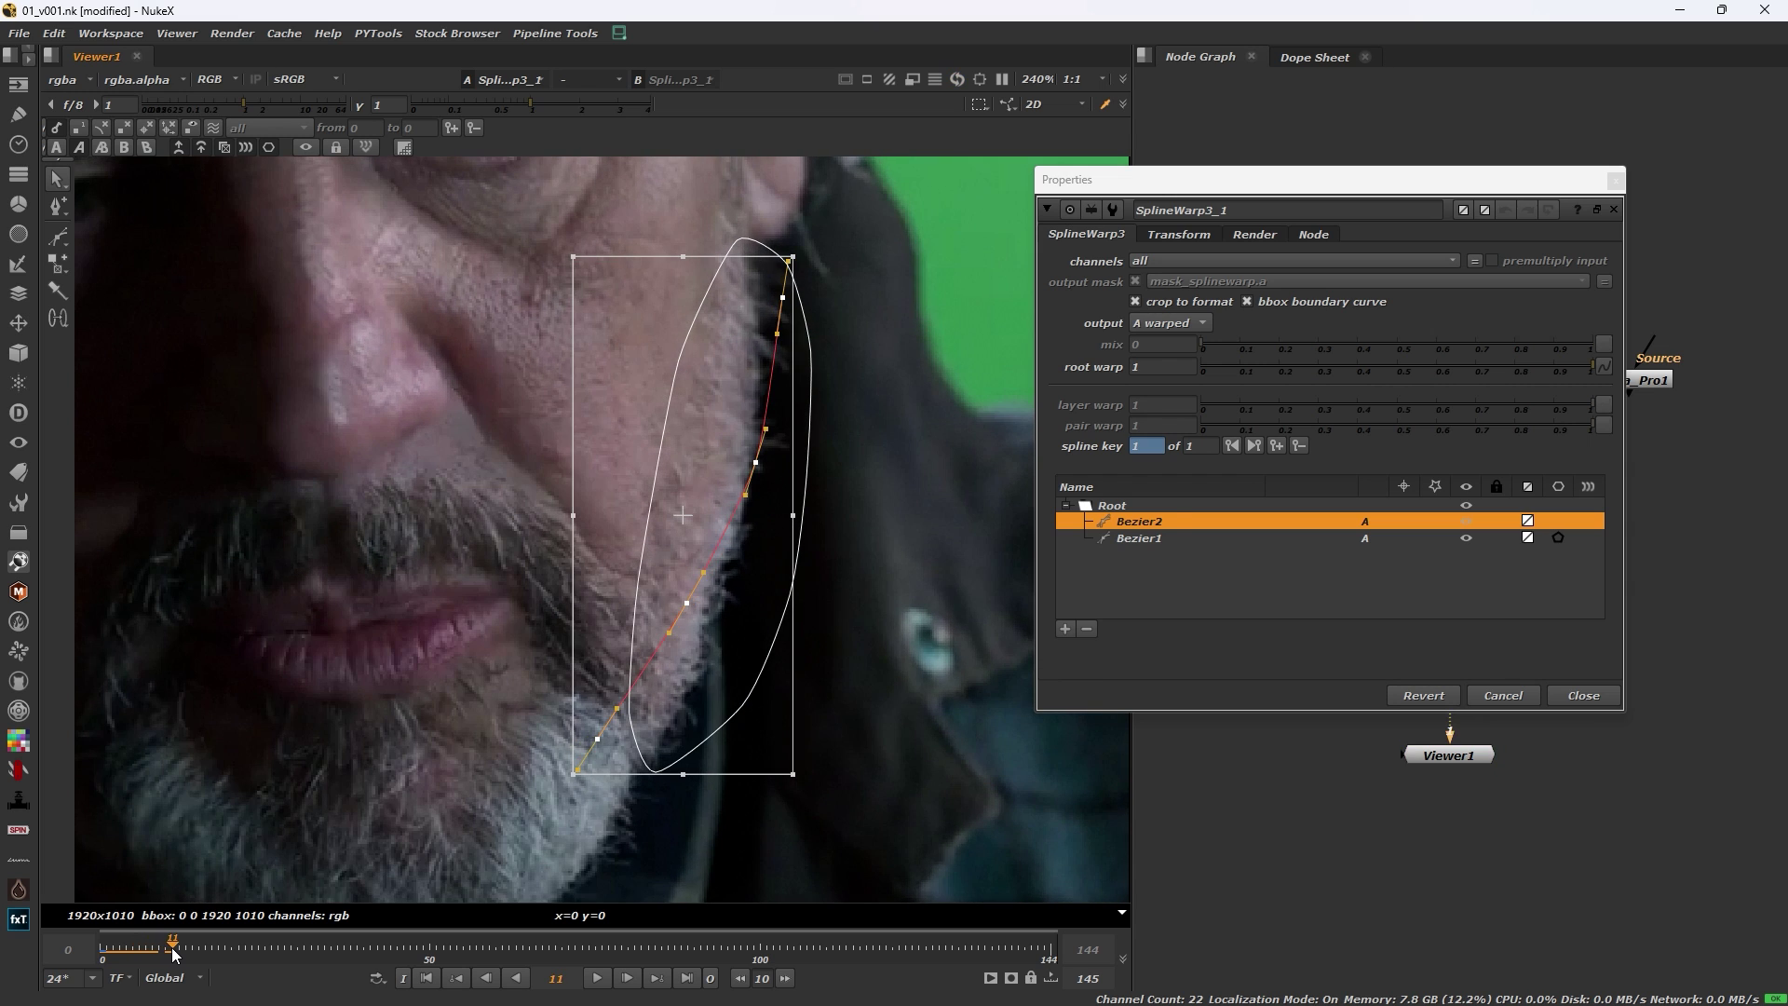
{"action": "left_click_drag", "start_coordinate": [807, 777], "coordinate": [810, 736]}
{"action": "left_click", "coordinate": [801, 287]}
{"action": "left_click_drag", "start_coordinate": [751, 294], "coordinate": [746, 251]}
{"action": "left_click", "coordinate": [643, 756]}
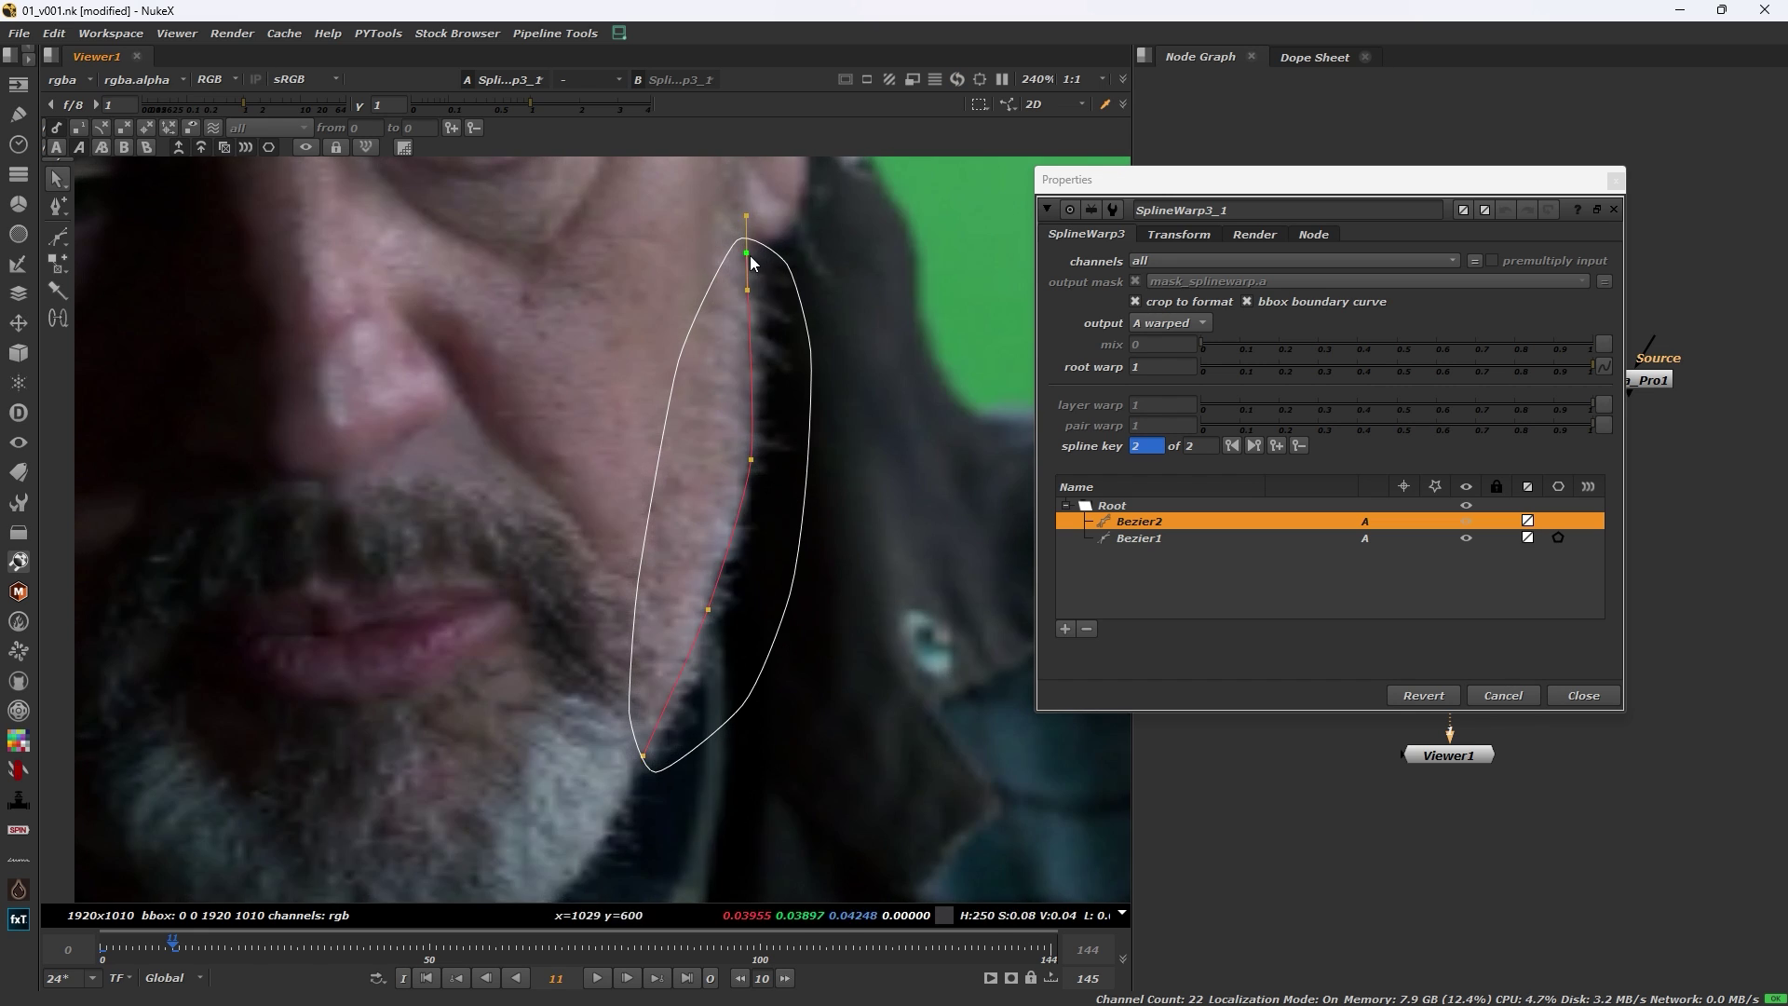
At frame 31, rotate the whole open Bezier and adjust each of its points onto the jaw edge.
{"action": "left_click_drag", "start_coordinate": [175, 944], "coordinate": [304, 943]}
{"action": "key", "text": "ctrl+a"}
{"action": "left_click_drag", "start_coordinate": [809, 788], "coordinate": [849, 775]}
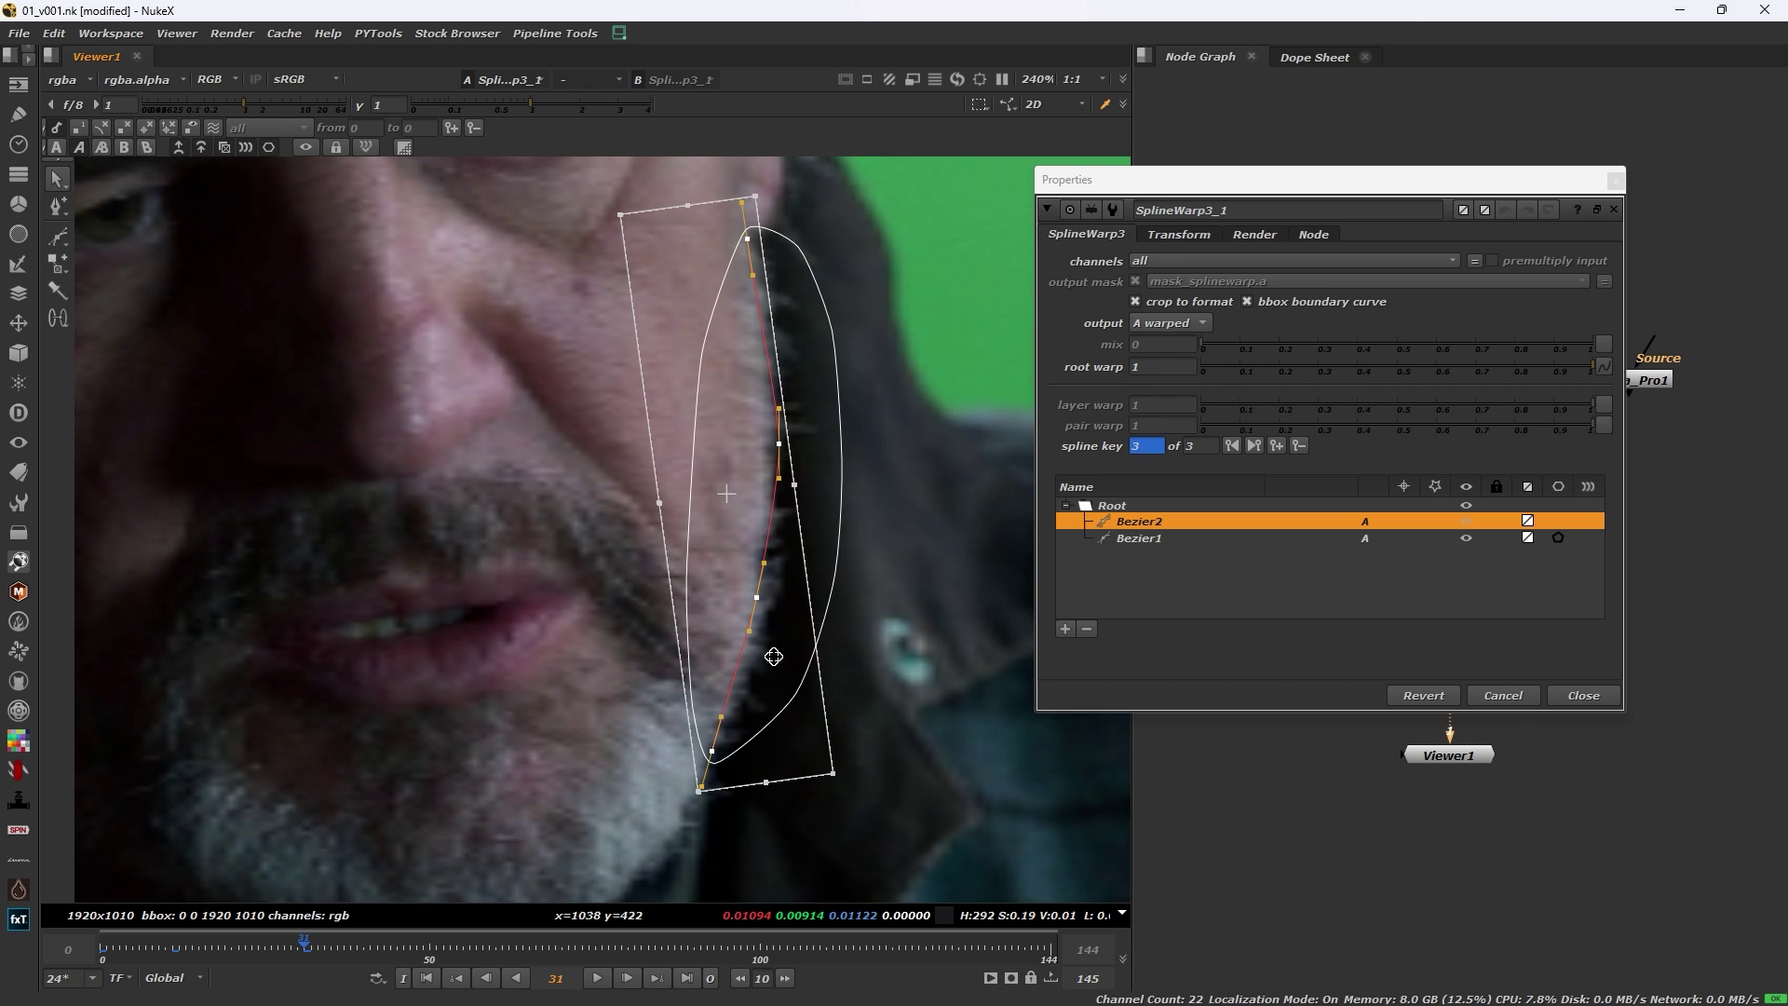
{"action": "left_click_drag", "start_coordinate": [774, 655], "coordinate": [773, 661]}
{"action": "left_click_drag", "start_coordinate": [743, 242], "coordinate": [753, 234]}
{"action": "left_click_drag", "start_coordinate": [776, 448], "coordinate": [772, 451]}
{"action": "left_click", "coordinate": [755, 605]}
{"action": "left_click_drag", "start_coordinate": [755, 606], "coordinate": [758, 610]}
{"action": "left_click_drag", "start_coordinate": [709, 754], "coordinate": [707, 753]}
{"action": "left_click_drag", "start_coordinate": [773, 452], "coordinate": [771, 447]}
Realign the open Bezier with the jaw edge at frame 50 and about frame 86.
{"action": "left_click_drag", "start_coordinate": [322, 943], "coordinate": [429, 953]}
{"action": "left_click_drag", "start_coordinate": [533, 227], "coordinate": [800, 815]}
{"action": "left_click", "coordinate": [799, 814]}
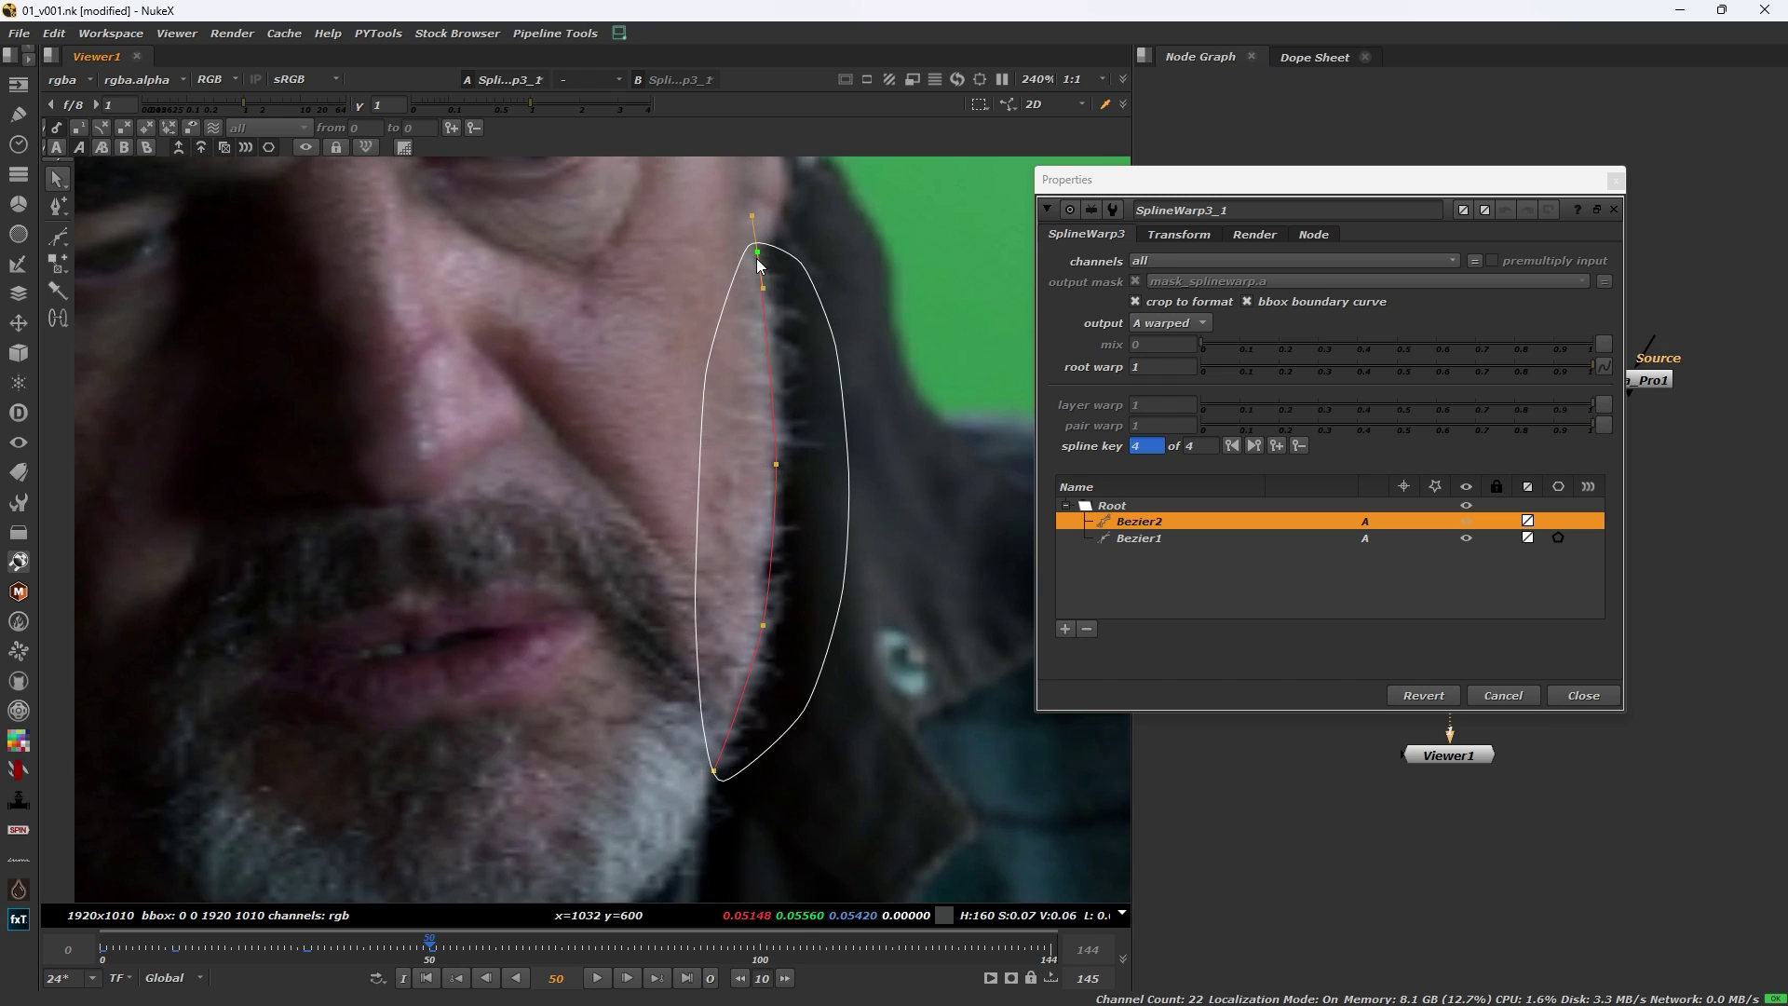
{"action": "left_click", "coordinate": [438, 947]}
{"action": "left_click_drag", "start_coordinate": [442, 944], "coordinate": [669, 955]}
{"action": "left_click_drag", "start_coordinate": [739, 259], "coordinate": [736, 258]}
At frame 110, realign the open Bezier and nudge its upper three points onto the jaw edge.
{"action": "left_click_drag", "start_coordinate": [677, 946], "coordinate": [826, 950]}
{"action": "left_click_drag", "start_coordinate": [557, 290], "coordinate": [728, 885]}
{"action": "left_click", "coordinate": [721, 488]}
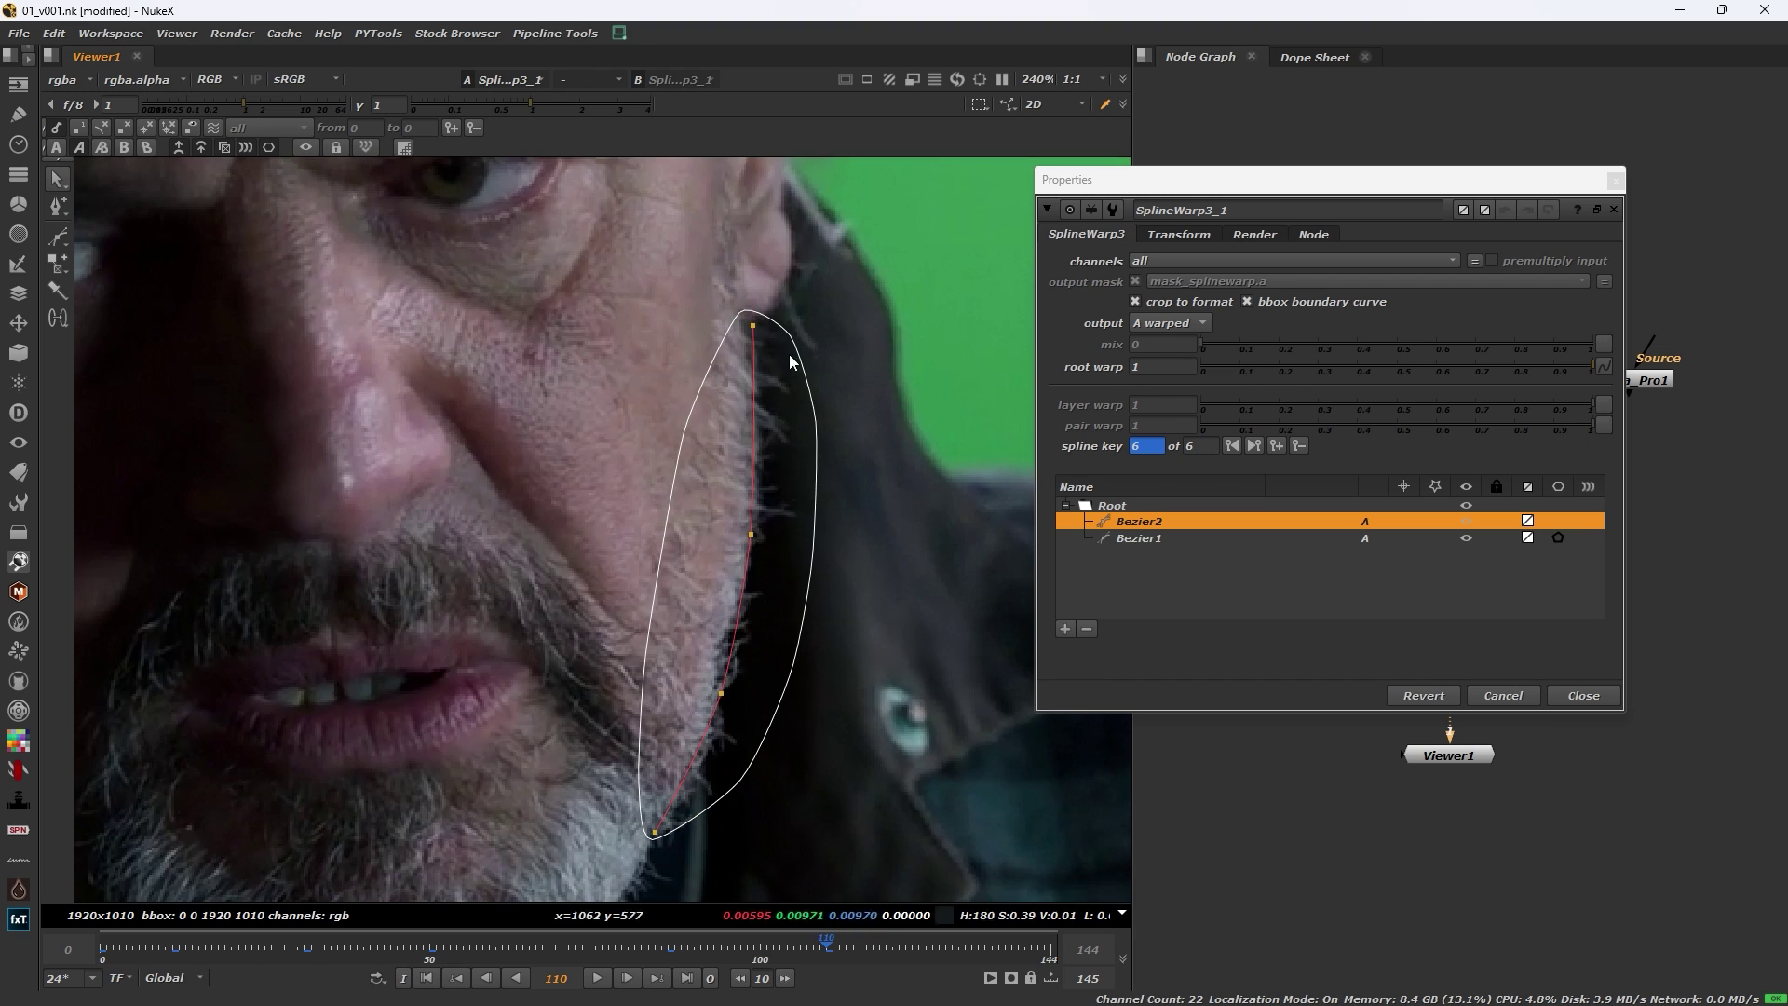
{"action": "left_click_drag", "start_coordinate": [753, 325], "coordinate": [746, 324]}
{"action": "left_click_drag", "start_coordinate": [752, 533], "coordinate": [750, 529]}
{"action": "left_click_drag", "start_coordinate": [722, 693], "coordinate": [717, 694]}
At frame 144, rotate the whole open Bezier and adjust its points onto the jaw edge.
{"action": "left_click_drag", "start_coordinate": [825, 956], "coordinate": [1049, 950]}
{"action": "left_click_drag", "start_coordinate": [497, 211], "coordinate": [830, 803]}
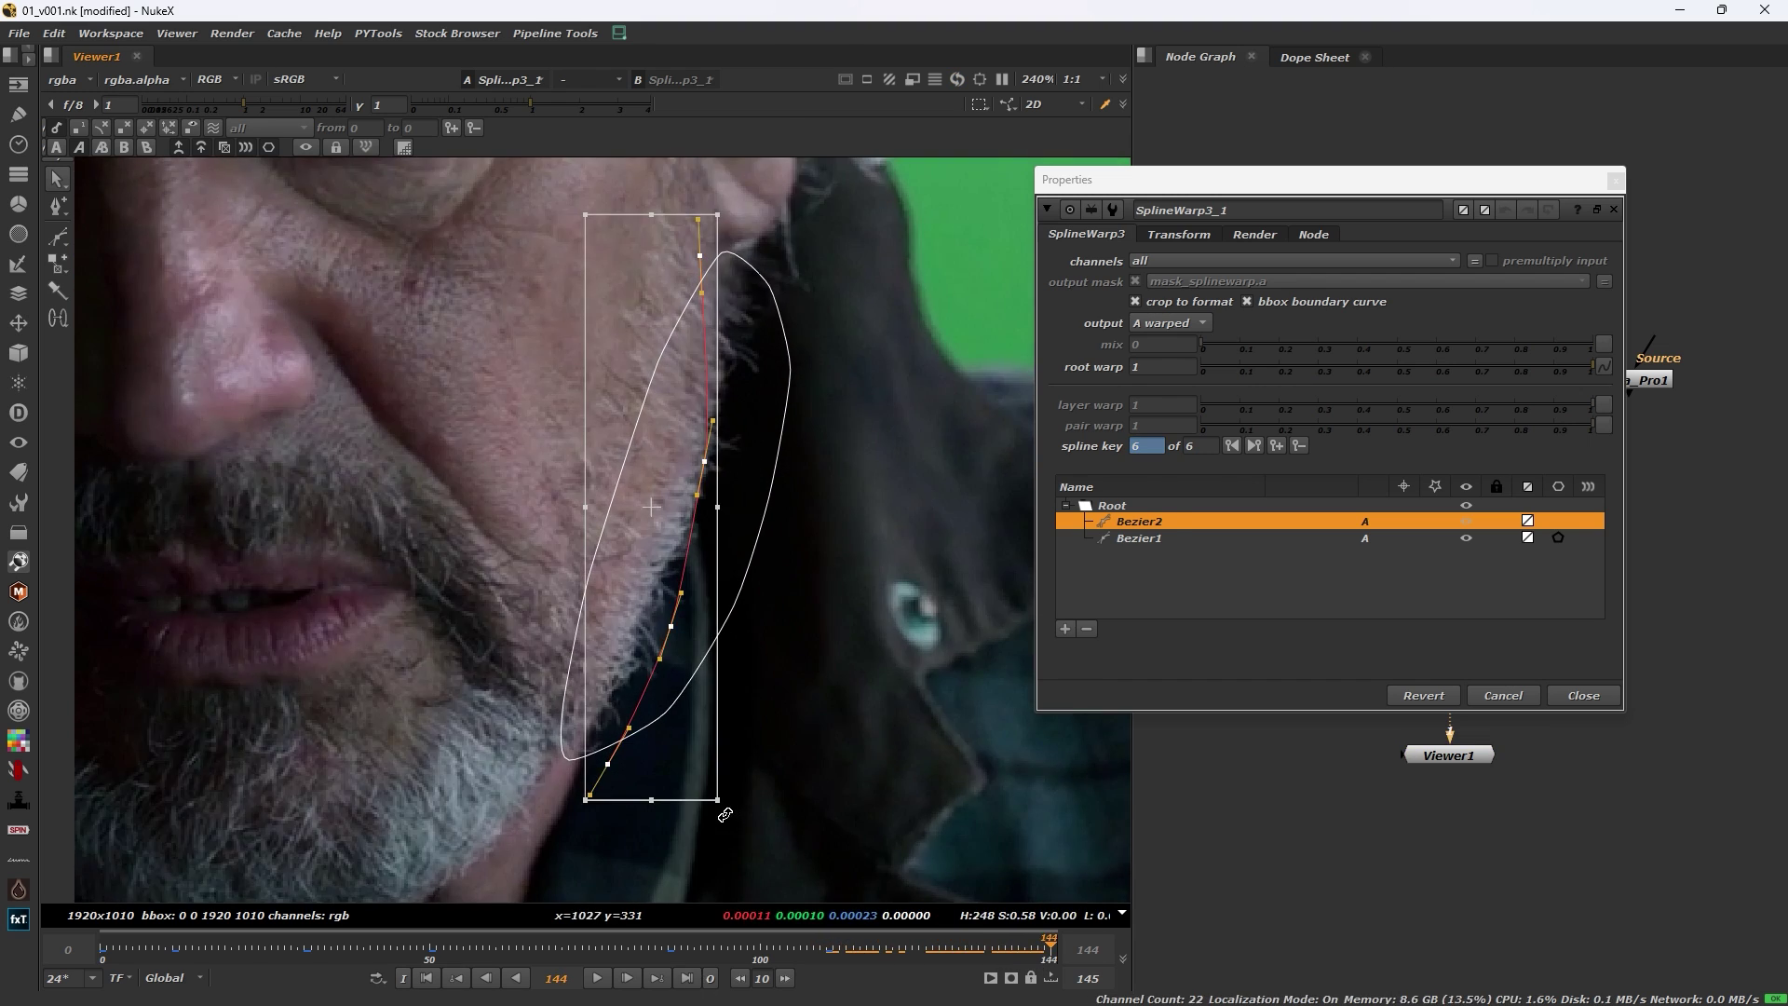
{"action": "left_click_drag", "start_coordinate": [723, 811], "coordinate": [667, 822]}
{"action": "left_click", "coordinate": [745, 445]}
{"action": "left_click_drag", "start_coordinate": [743, 267], "coordinate": [721, 264]}
{"action": "left_click_drag", "start_coordinate": [710, 473], "coordinate": [704, 475]}
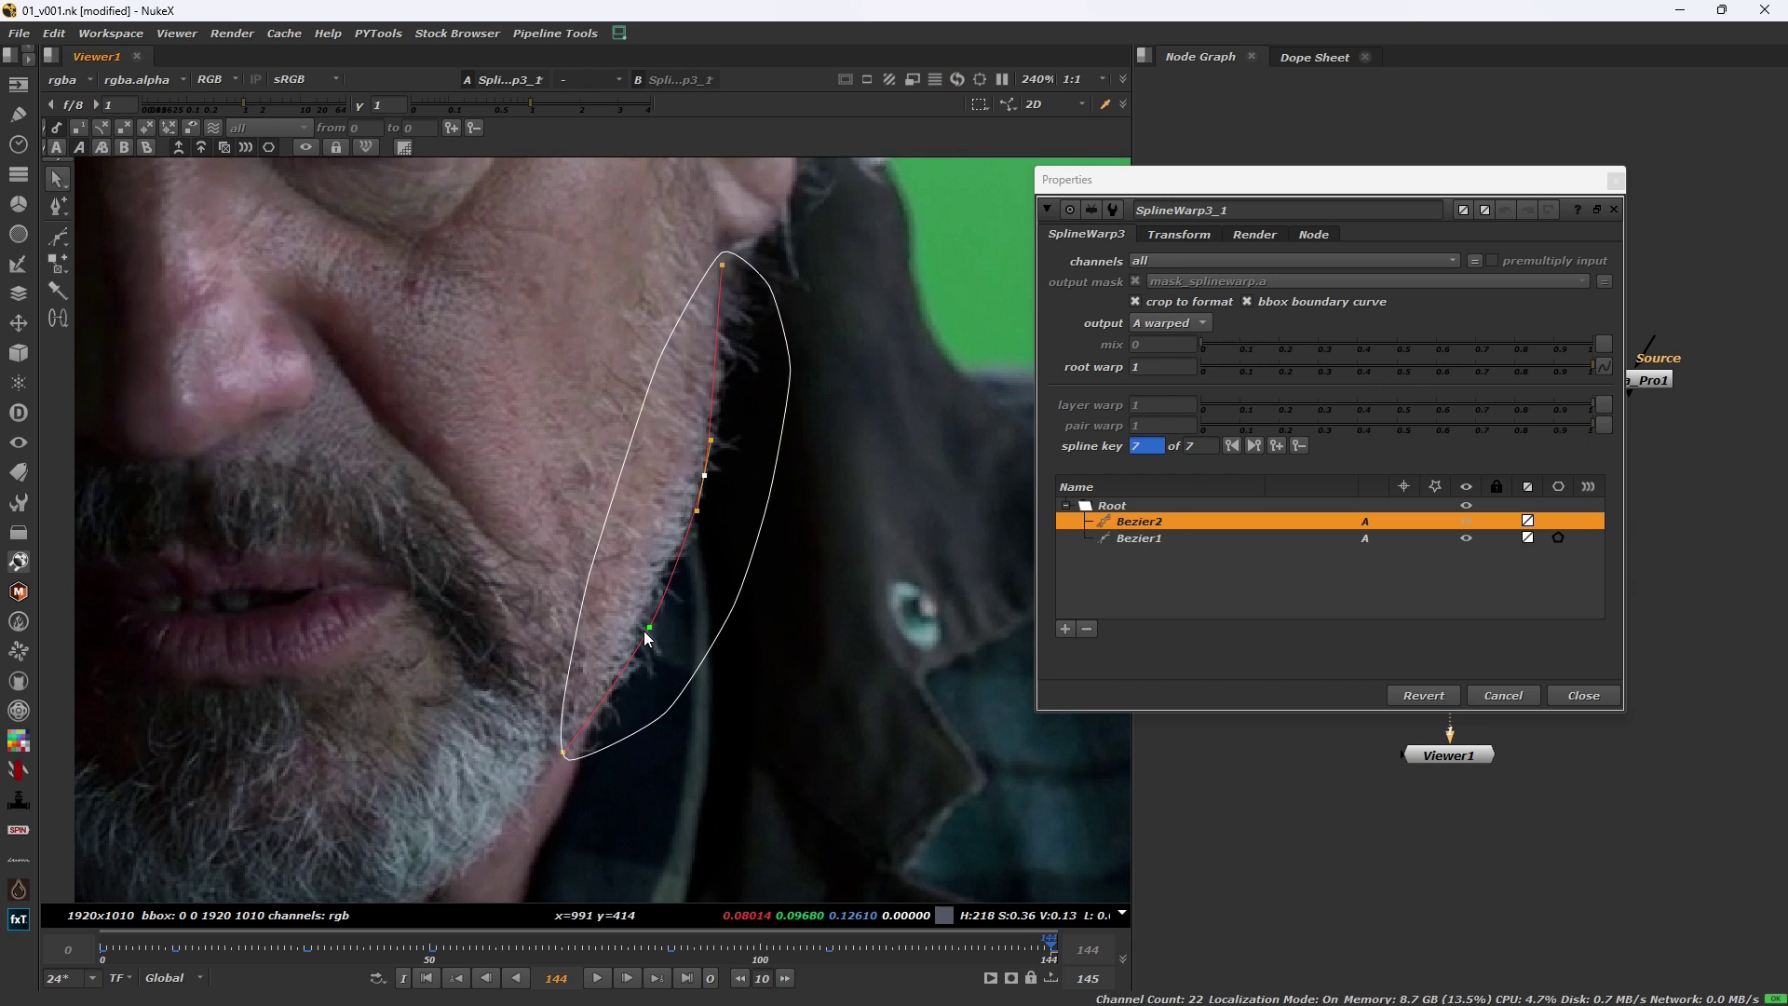
{"action": "left_click_drag", "start_coordinate": [649, 627], "coordinate": [640, 622]}
{"action": "left_click", "coordinate": [722, 265]}
{"action": "left_click_drag", "start_coordinate": [704, 474], "coordinate": [699, 476]}
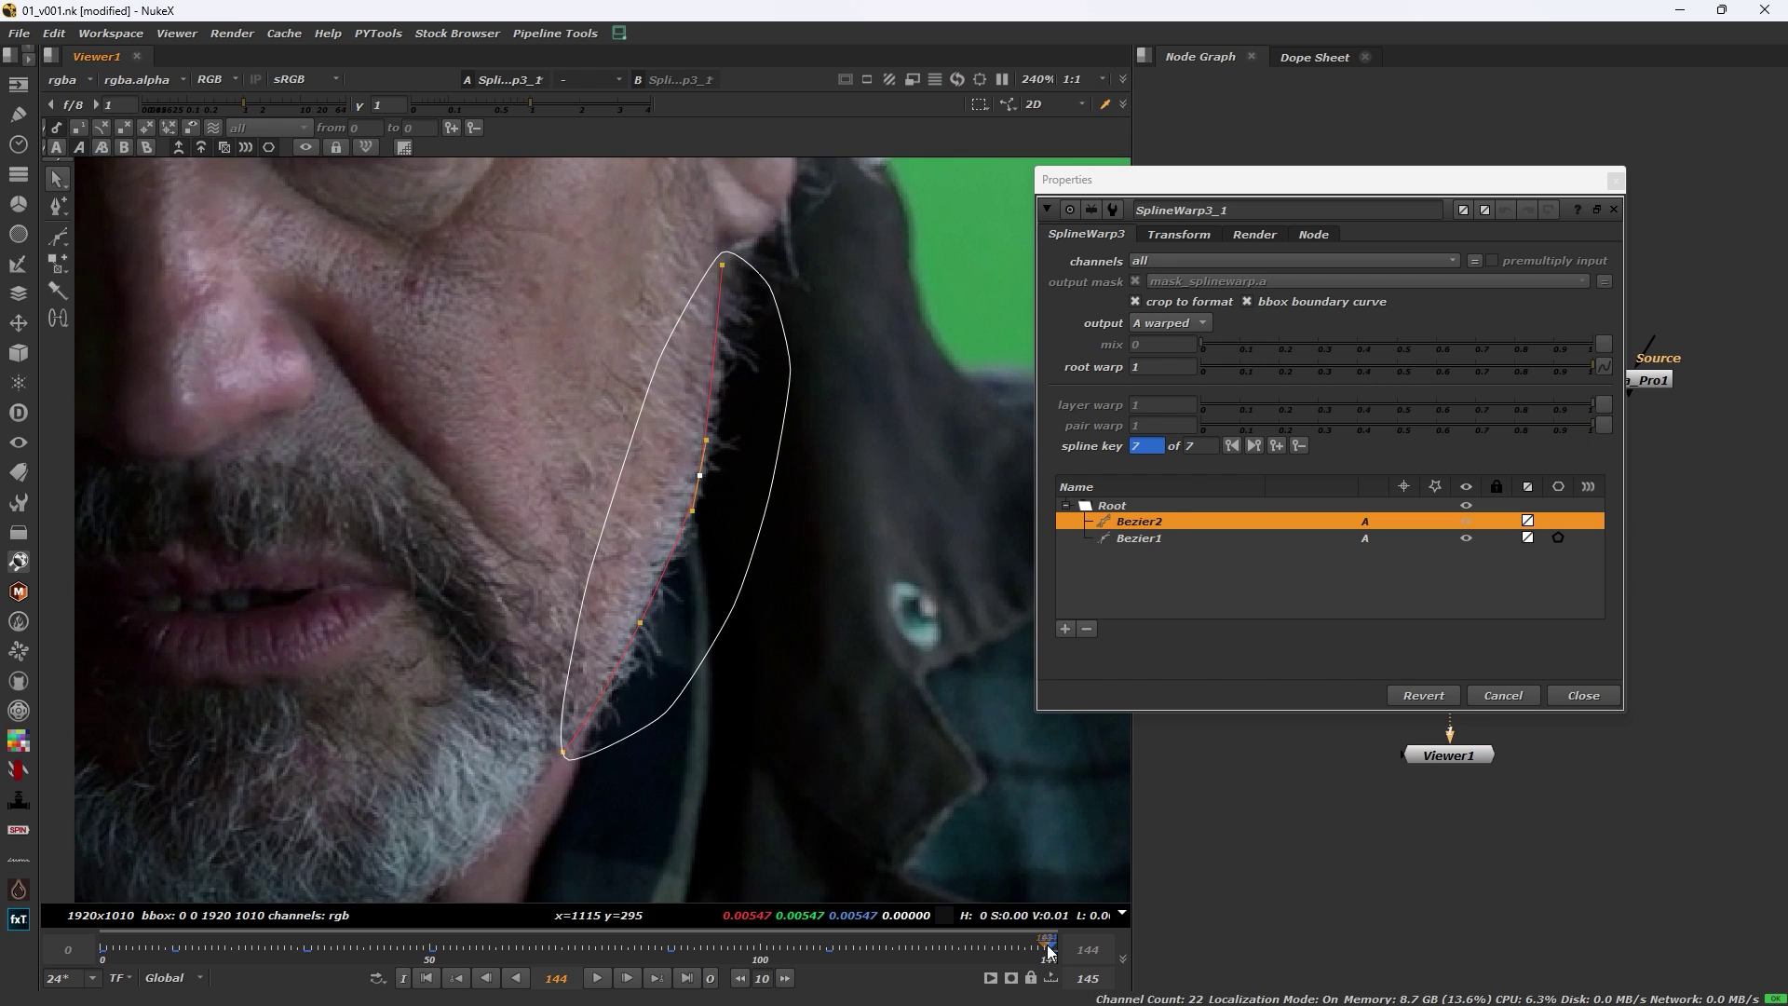
Scrub back through the shot to check the spline, return to the first frame, and save the script.
{"action": "left_click_drag", "start_coordinate": [1049, 952], "coordinate": [240, 947]}
{"action": "left_click", "coordinate": [427, 978]}
{"action": "key", "text": "ctrl+s"}
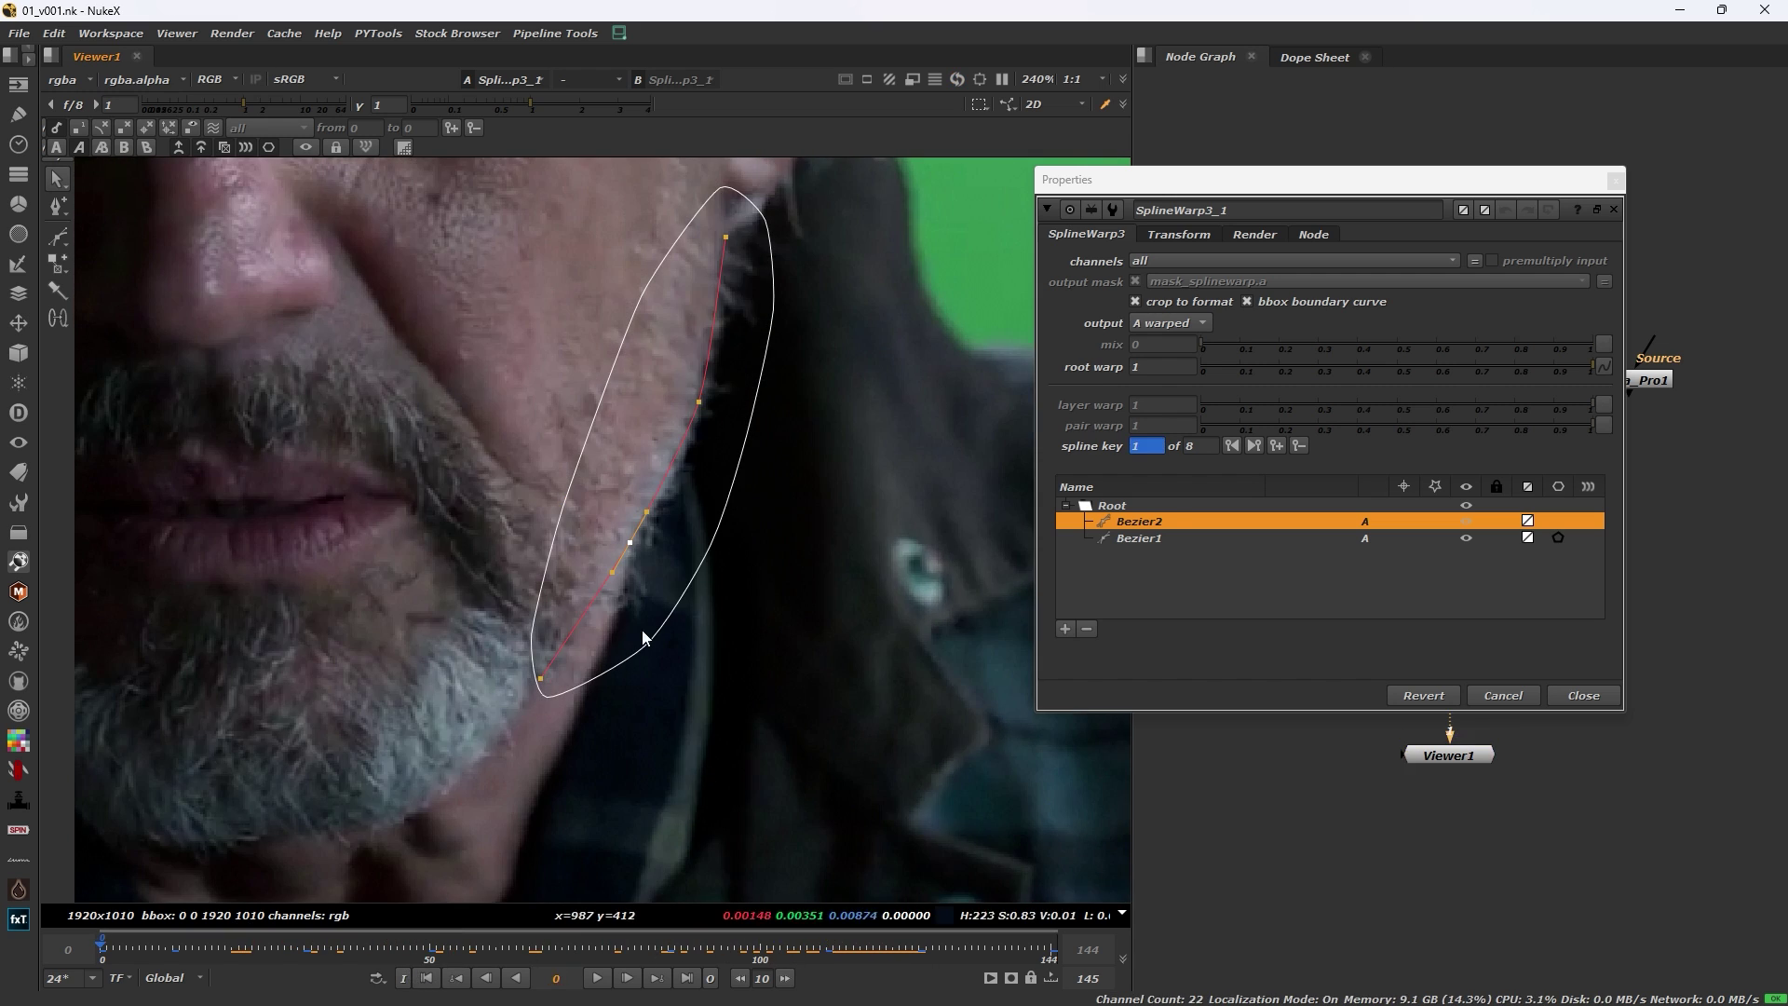
{"action": "middle_click_drag", "start_coordinate": [708, 496], "coordinate": [710, 523]}
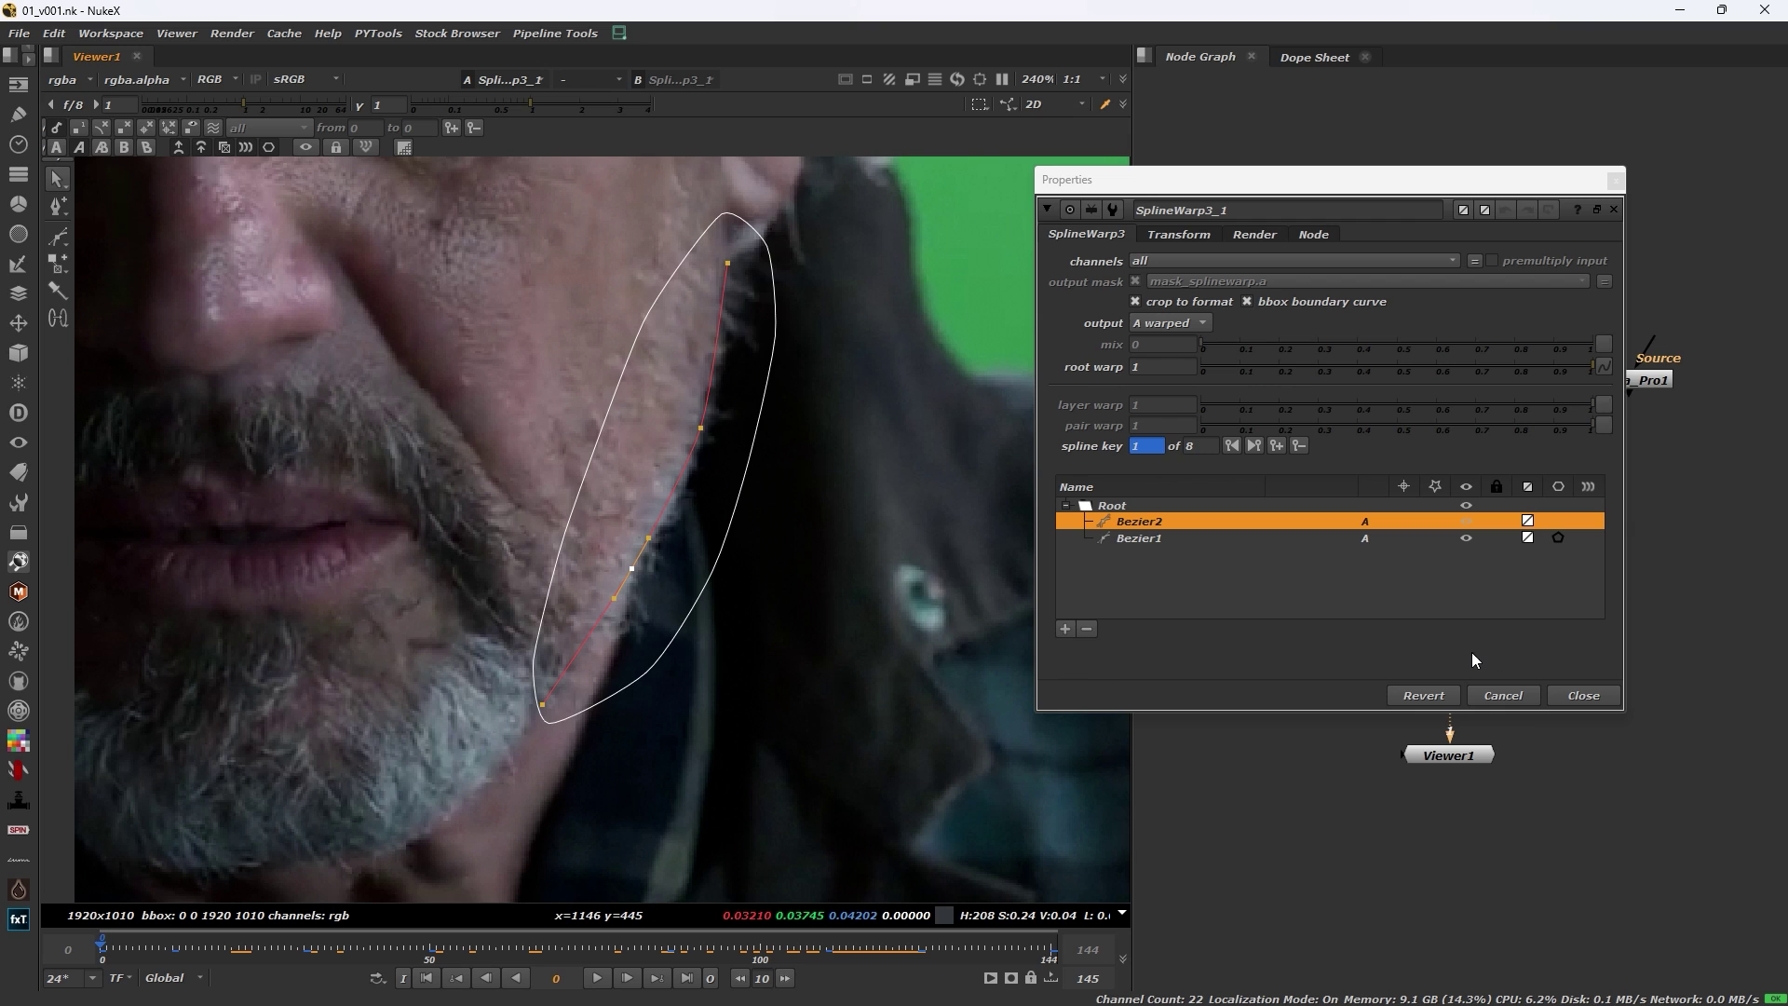
{"action": "left_click", "coordinate": [913, 616]}
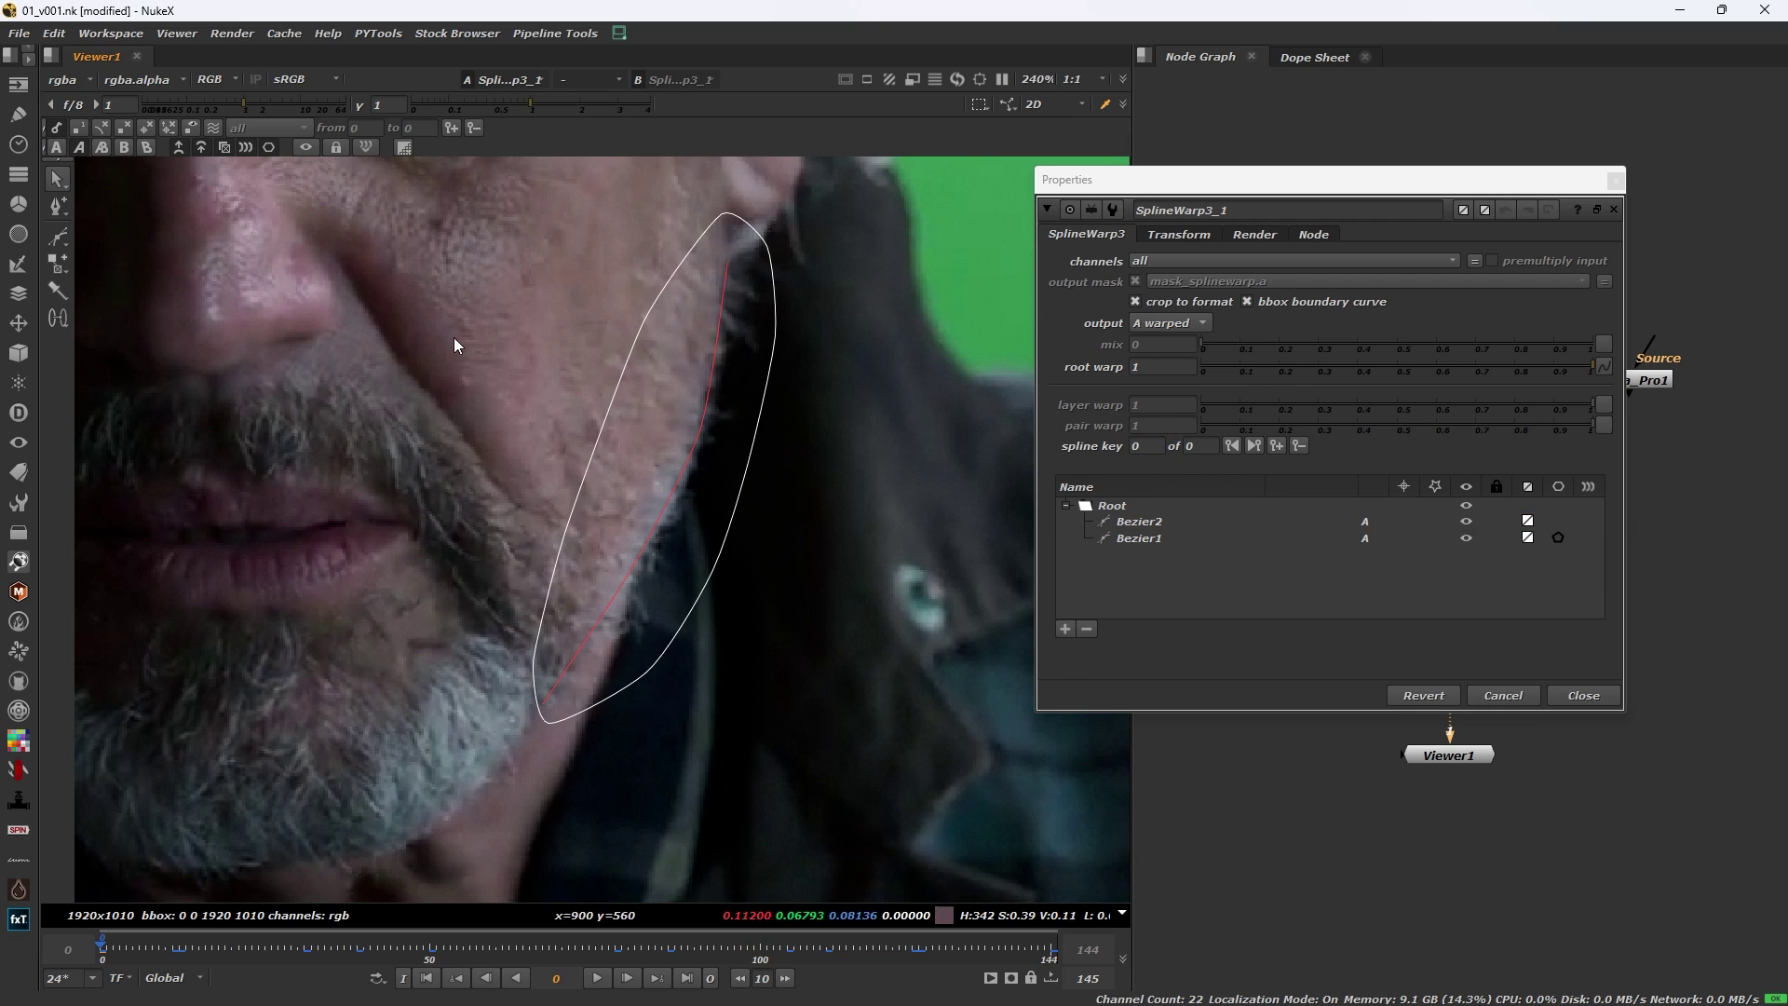
Duplicate and join the jaw-edge spline Bezier2 to create a paired warp spline.
{"action": "left_click", "coordinate": [1152, 524]}
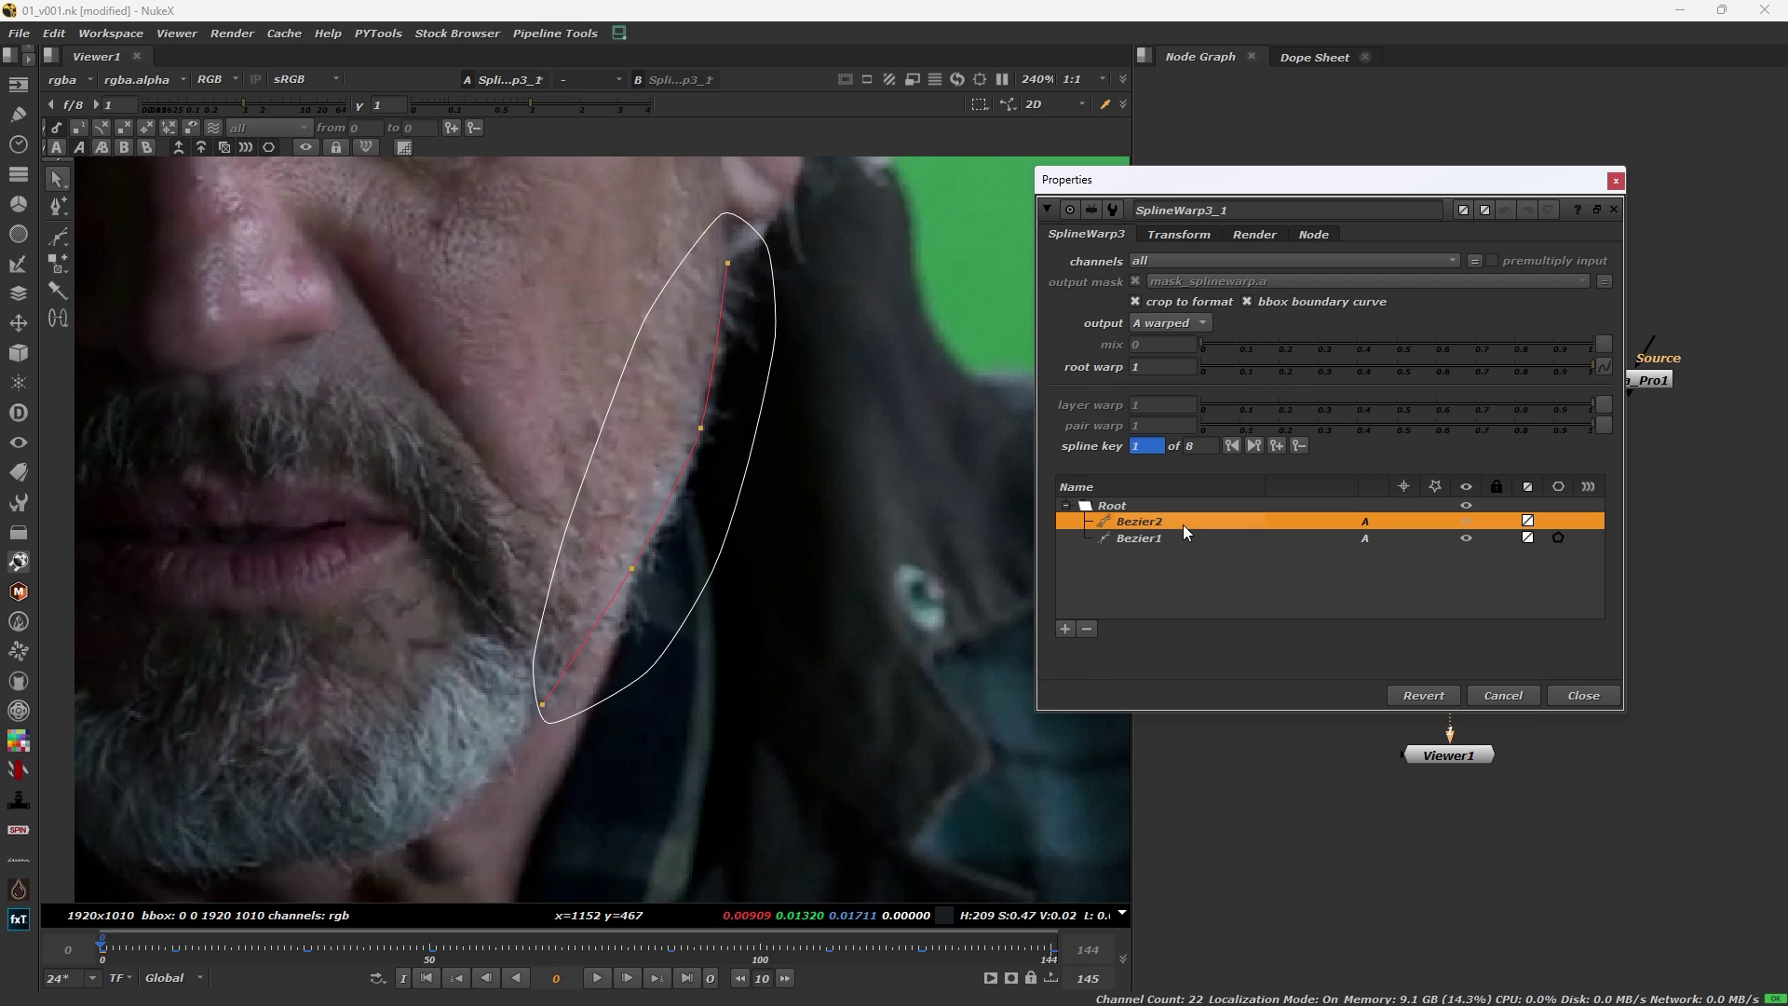
{"action": "right_click", "coordinate": [1175, 521]}
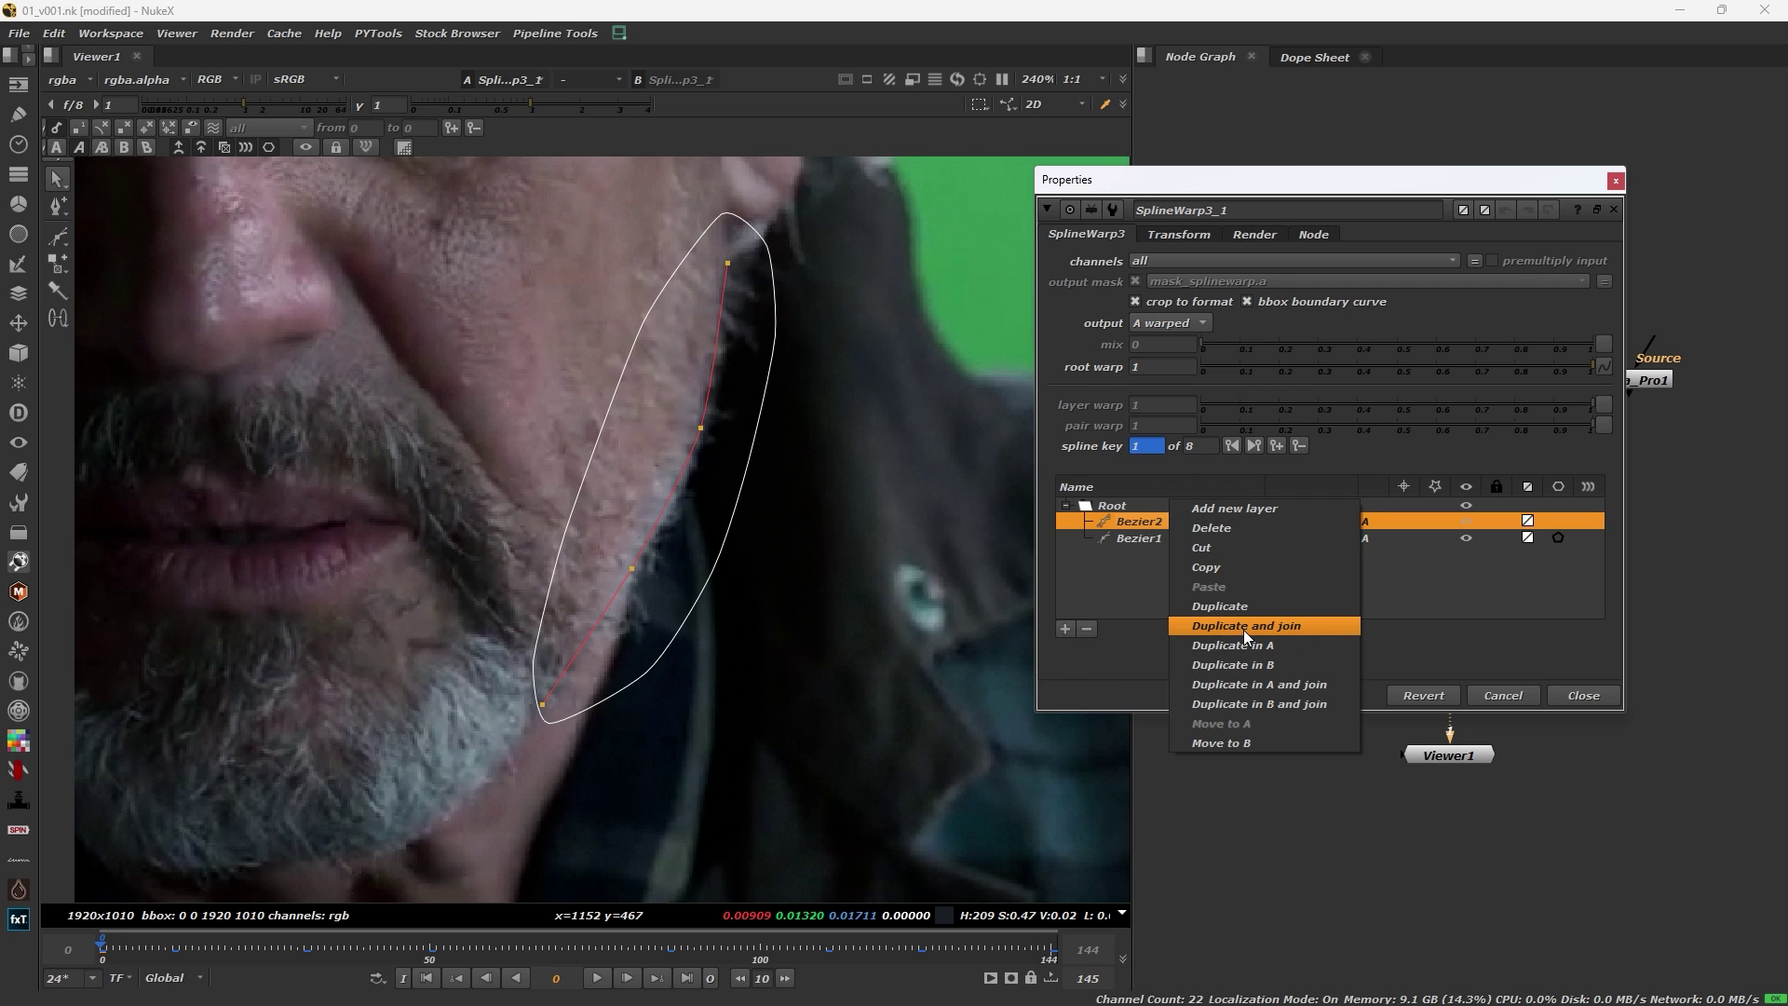
{"action": "left_click", "coordinate": [1287, 628]}
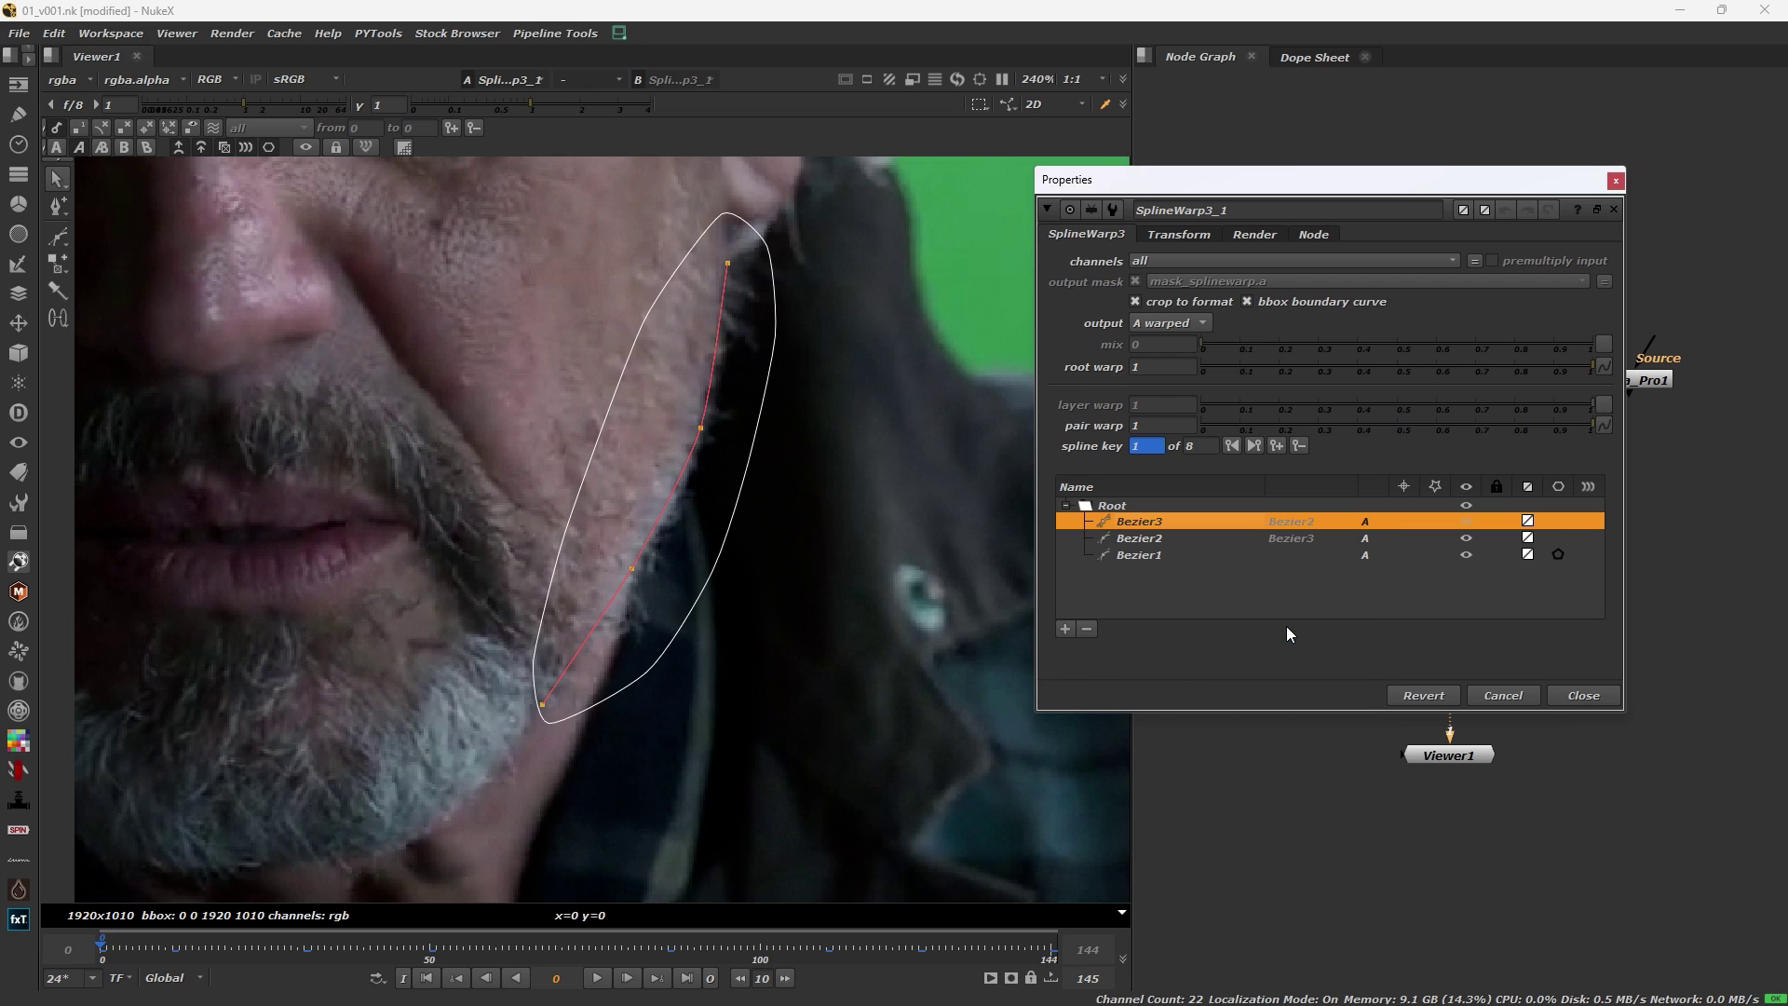
Lock the original jaw-edge spline Bezier2 and the boundary spline Bezier1 against editing.
{"action": "left_click", "coordinate": [1155, 540]}
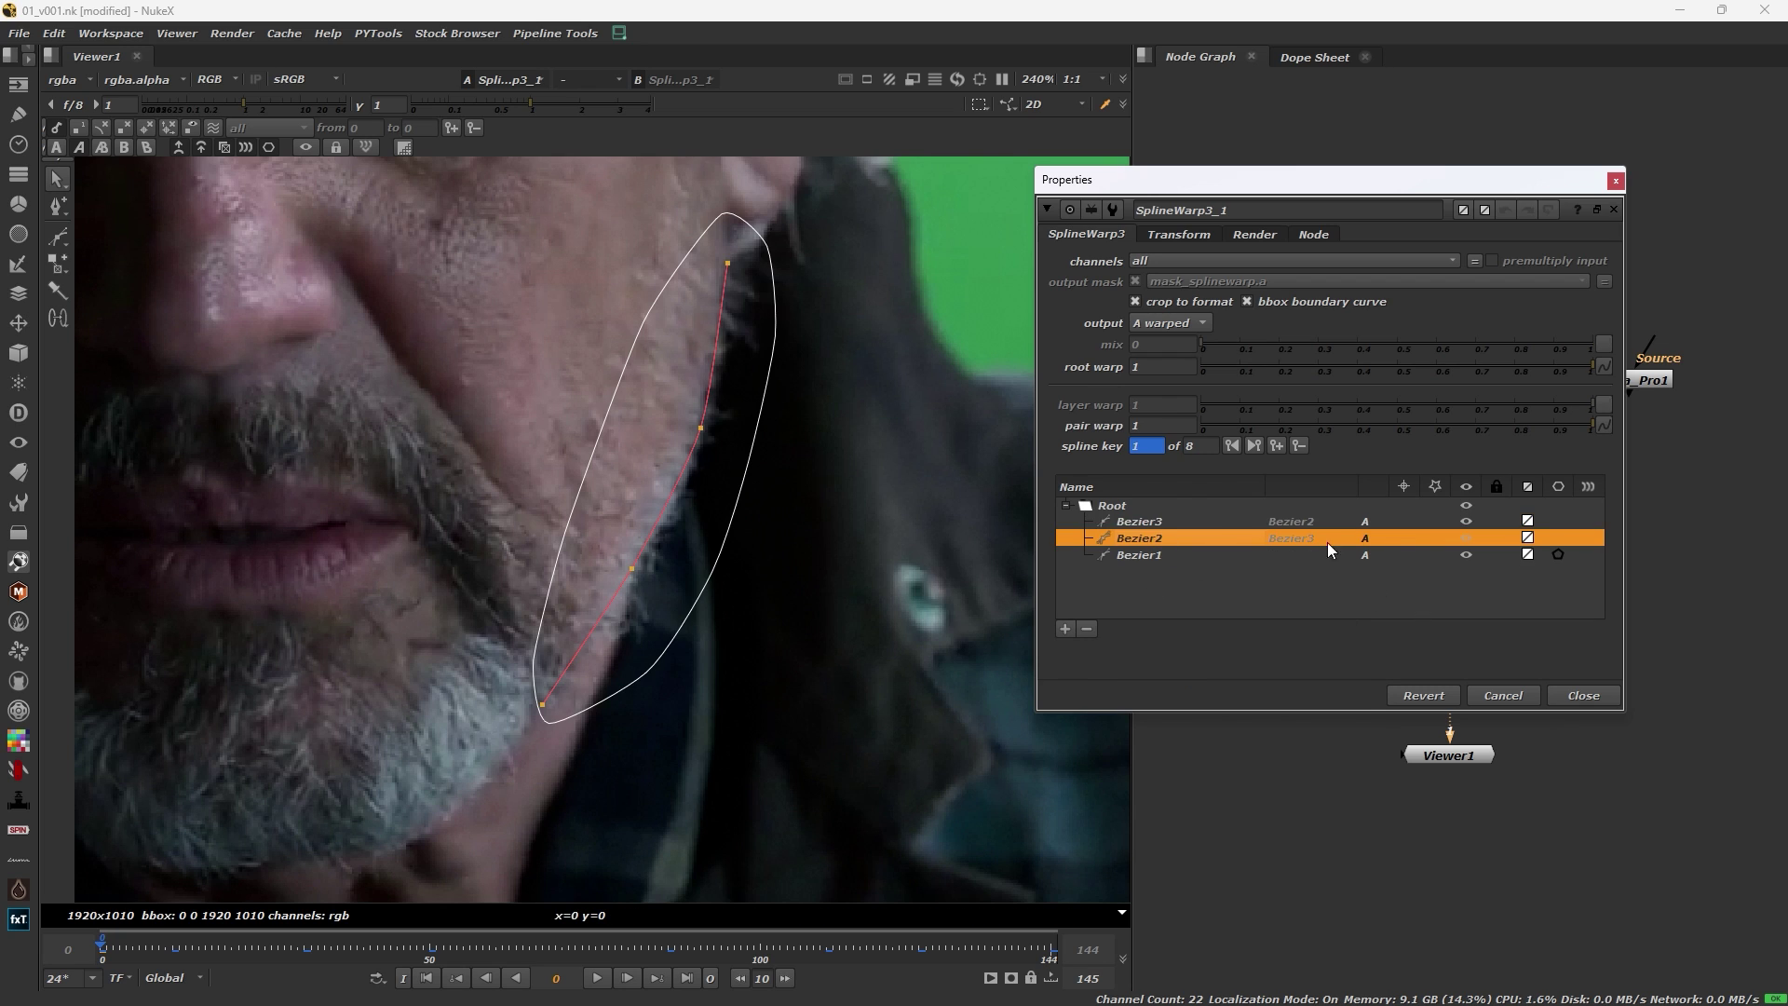
{"action": "left_click", "coordinate": [1495, 539]}
{"action": "left_click", "coordinate": [1497, 554]}
Select the duplicated spline Bezier3 and enable ripple edit for all frames.
{"action": "left_click", "coordinate": [1155, 521]}
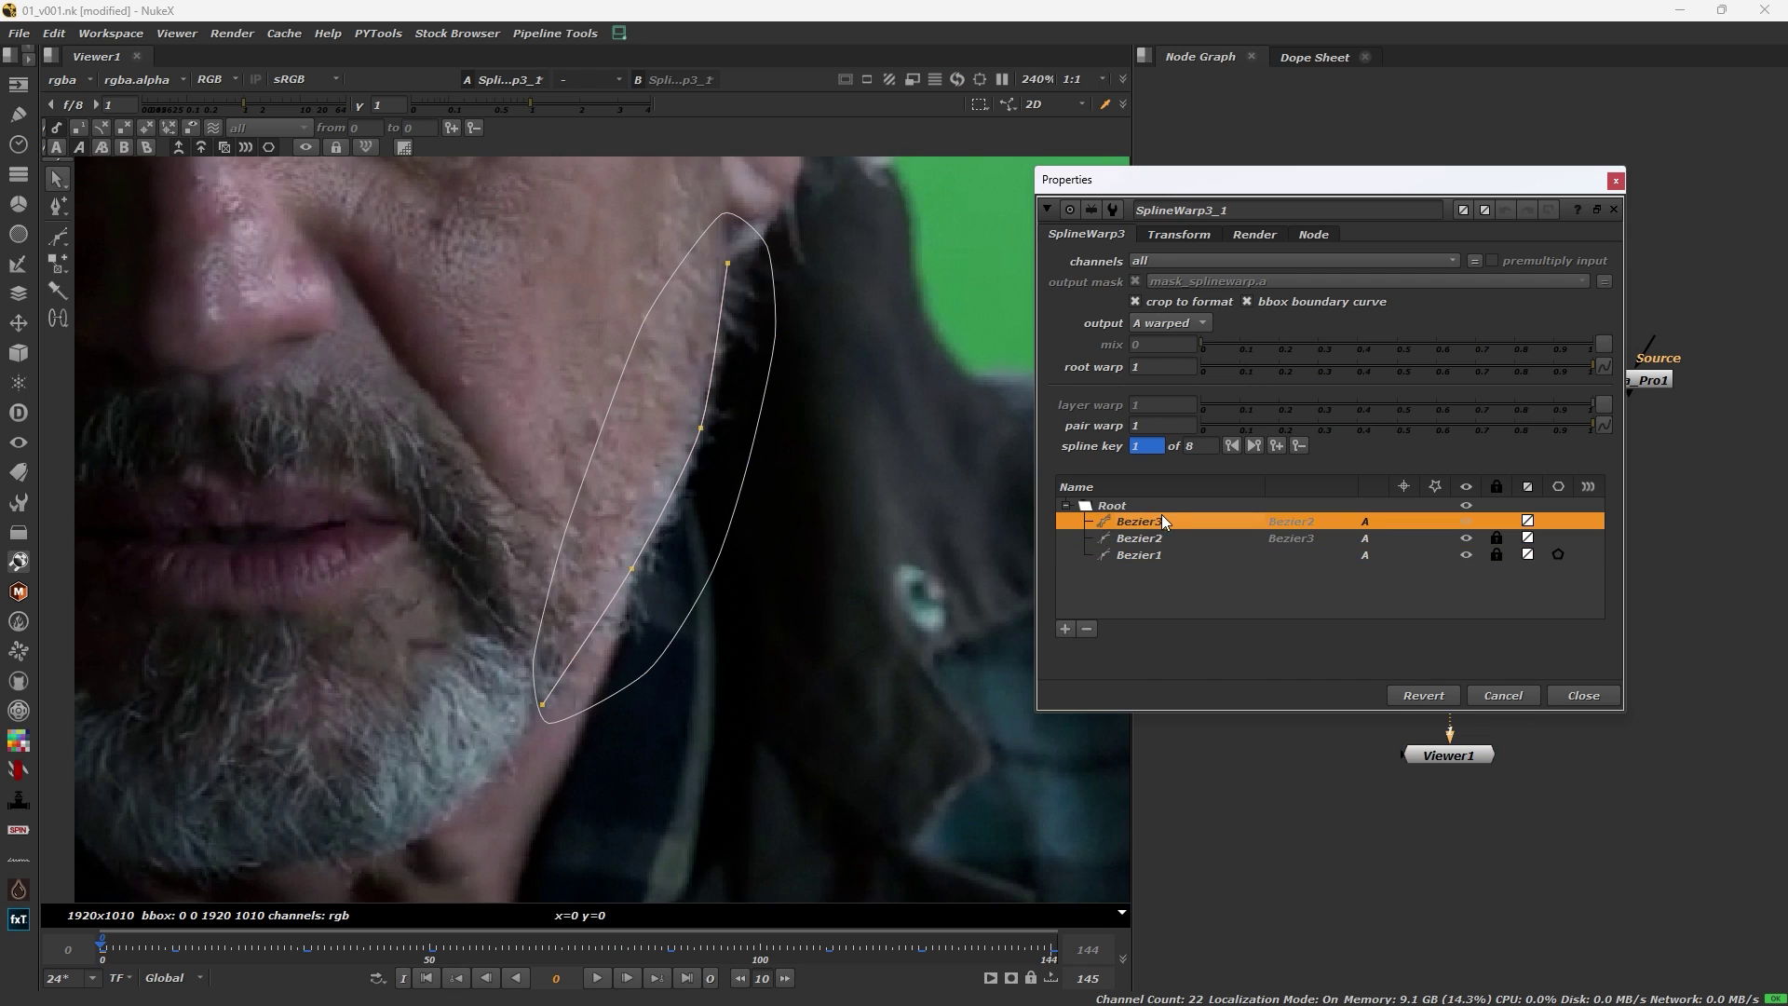
{"action": "left_click", "coordinate": [215, 130]}
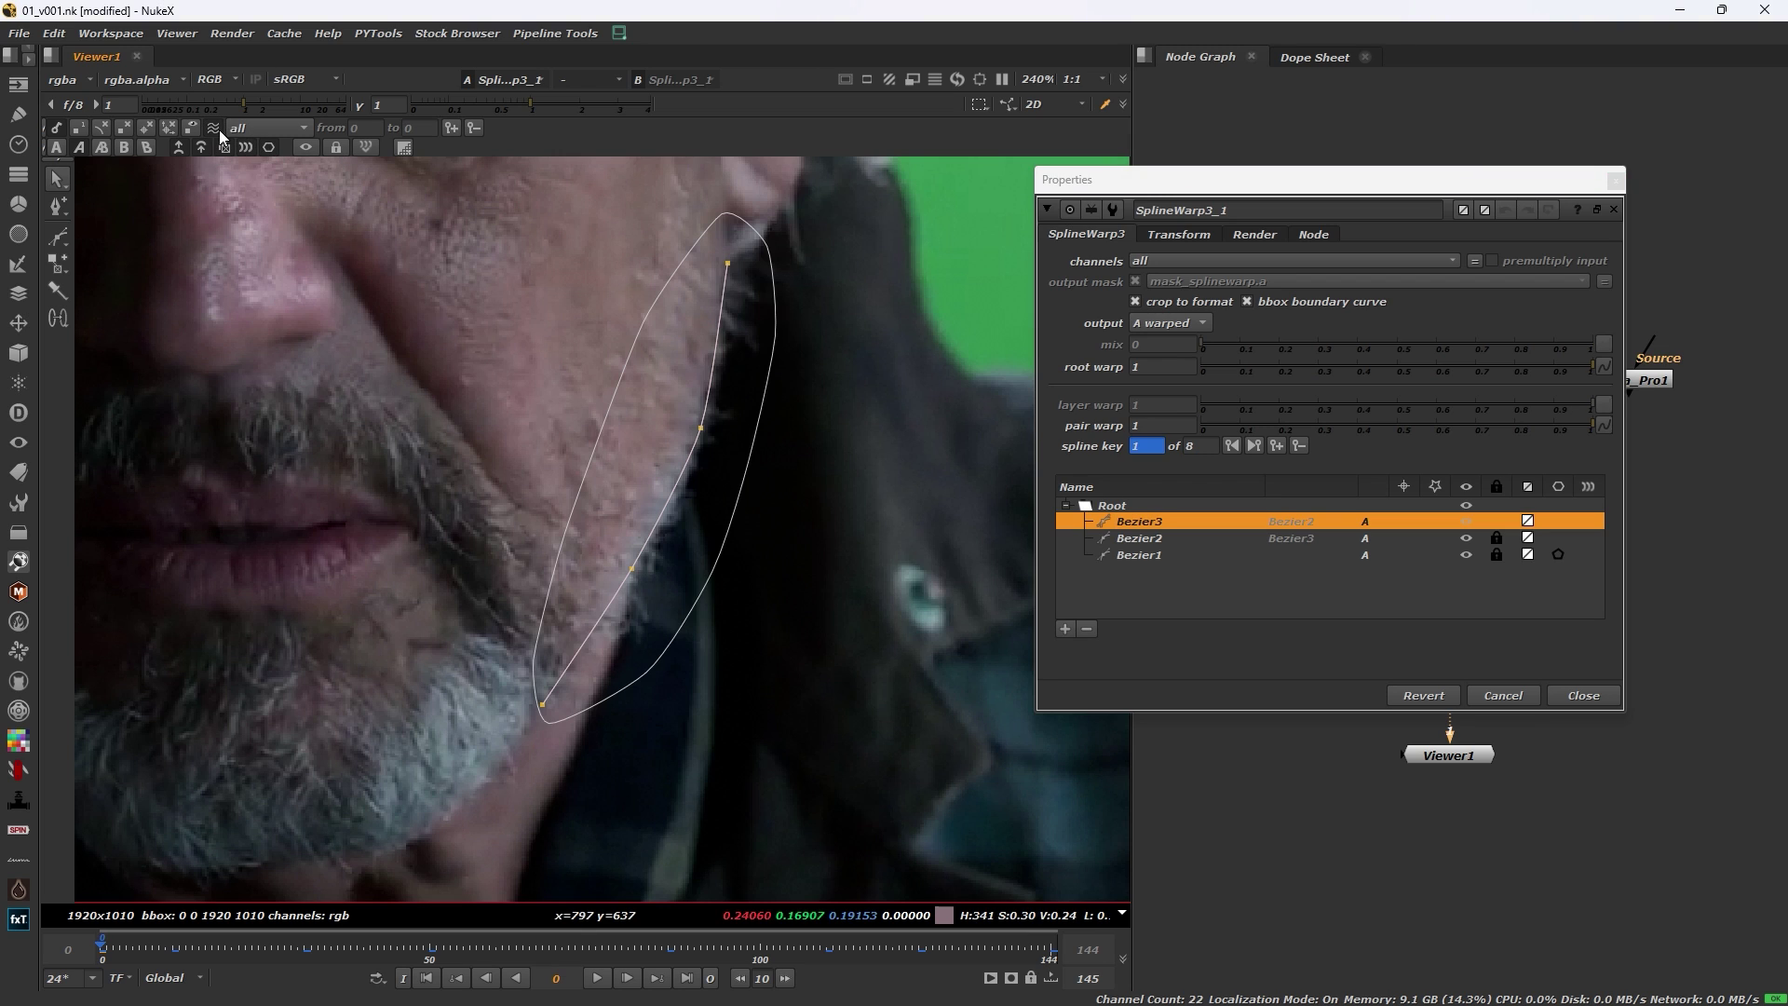